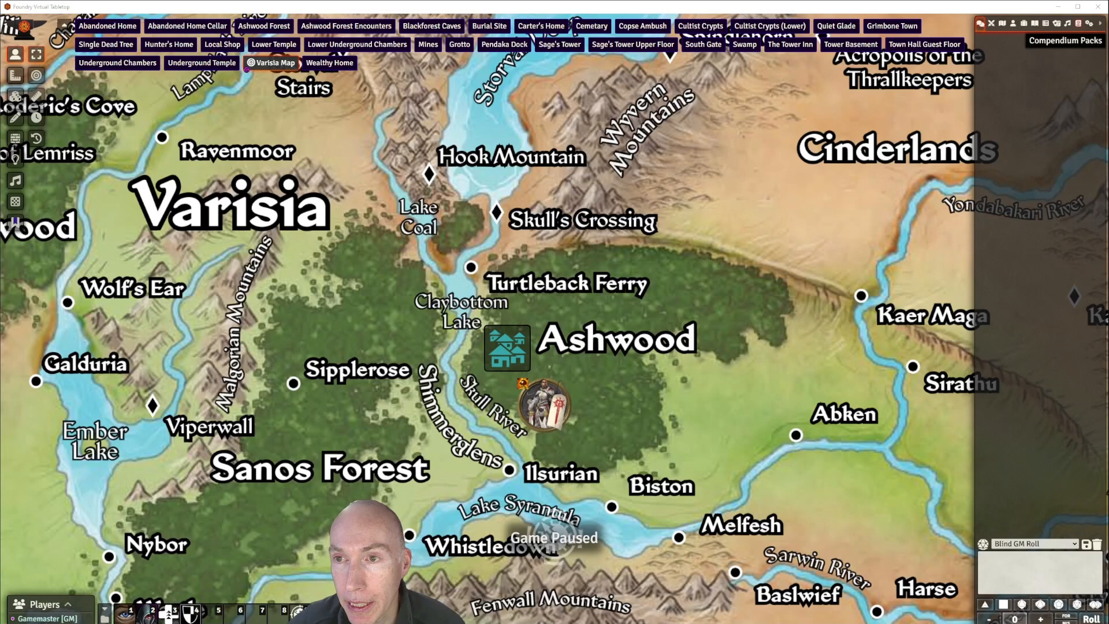
# Step: Leave the game world after viewing its compendium packs and return to the setup screen
pyautogui.click(1078, 24)
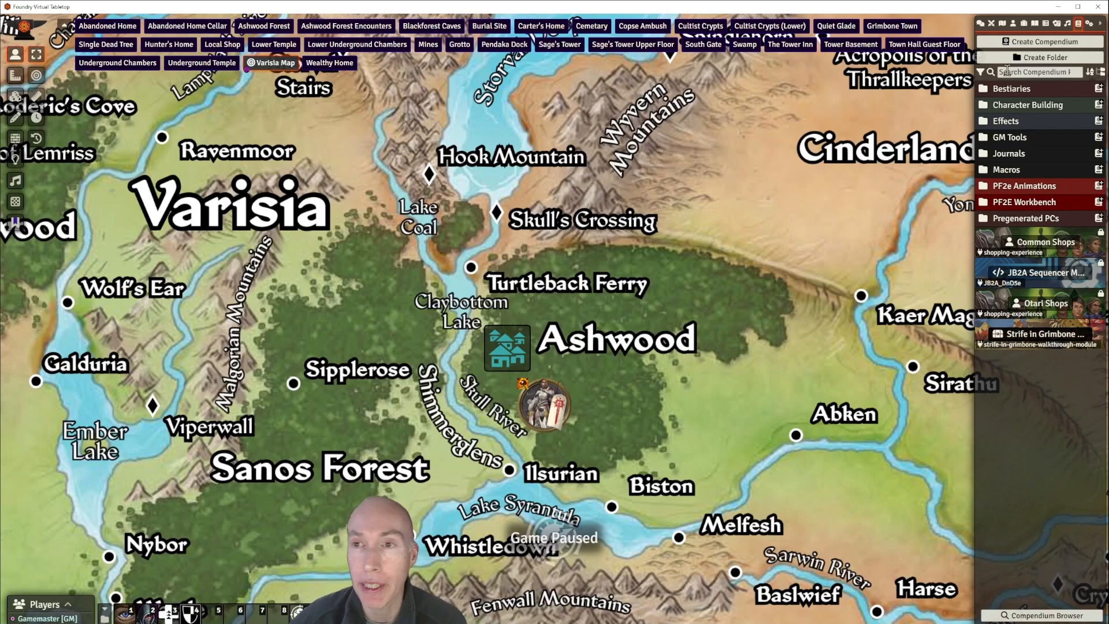
pyautogui.click(1089, 23)
pyautogui.click(1051, 451)
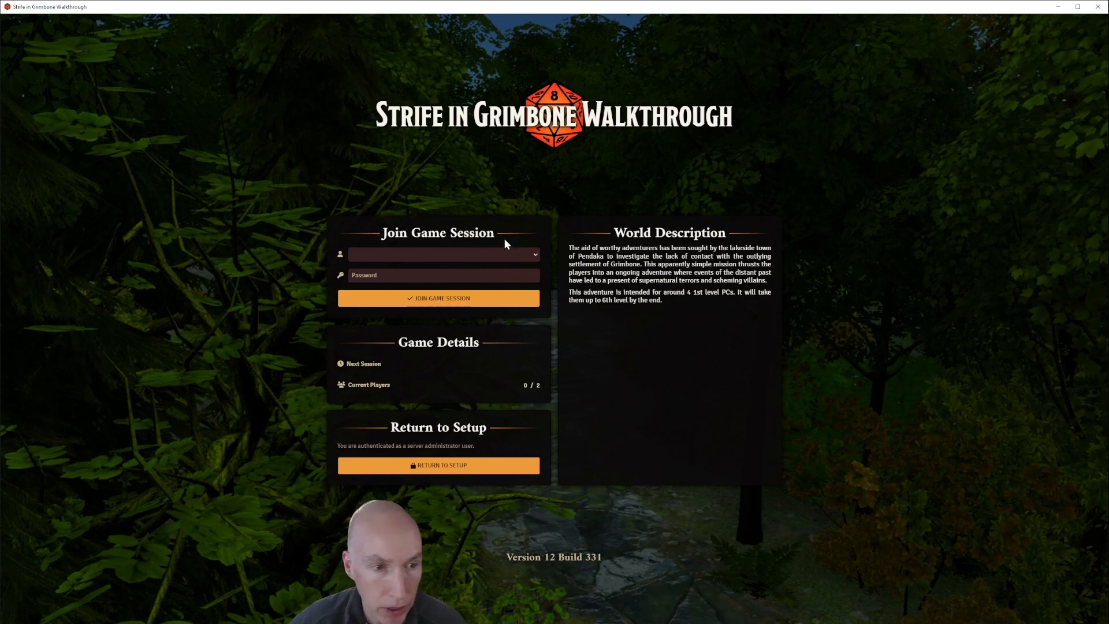
pyautogui.click(436, 466)
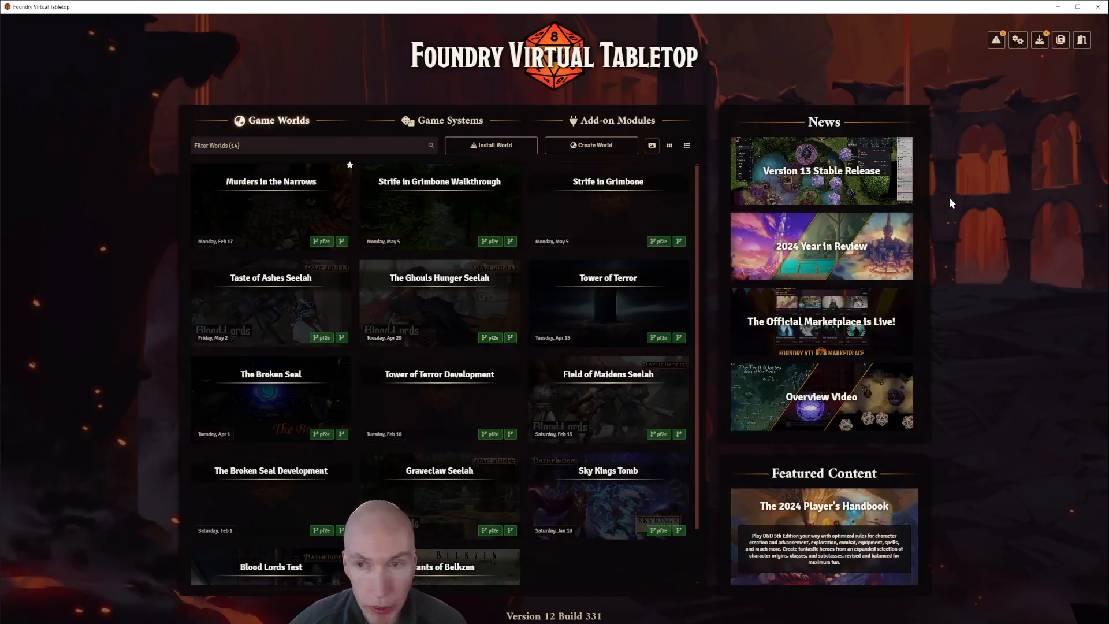
# Step: Open the form for creating an add-on module and review its basic details and author settings
pyautogui.click(625, 123)
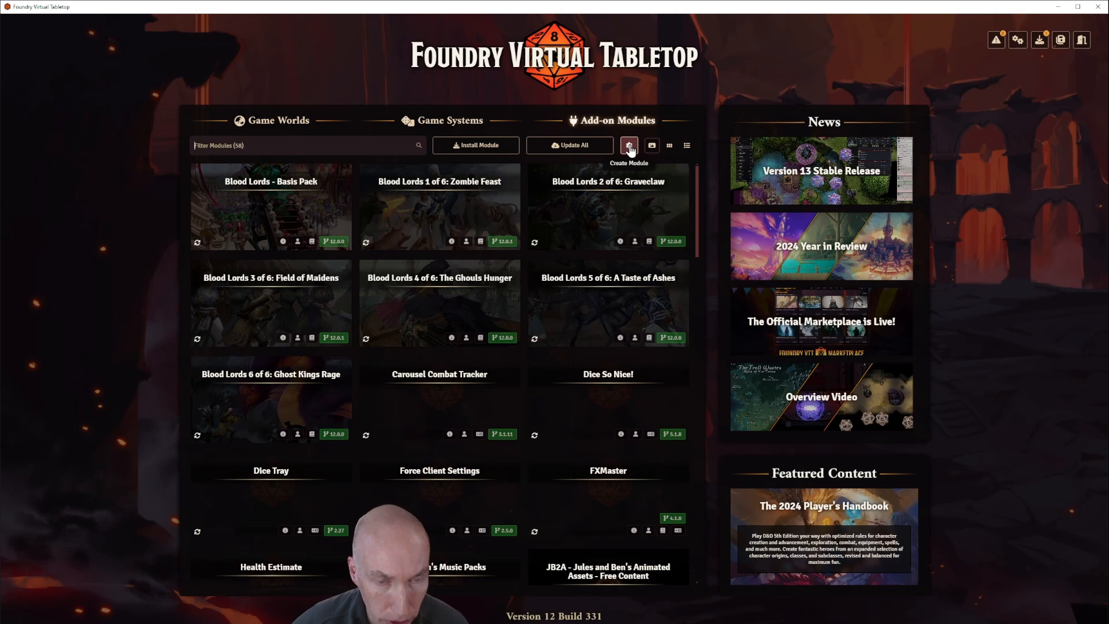
pyautogui.click(629, 148)
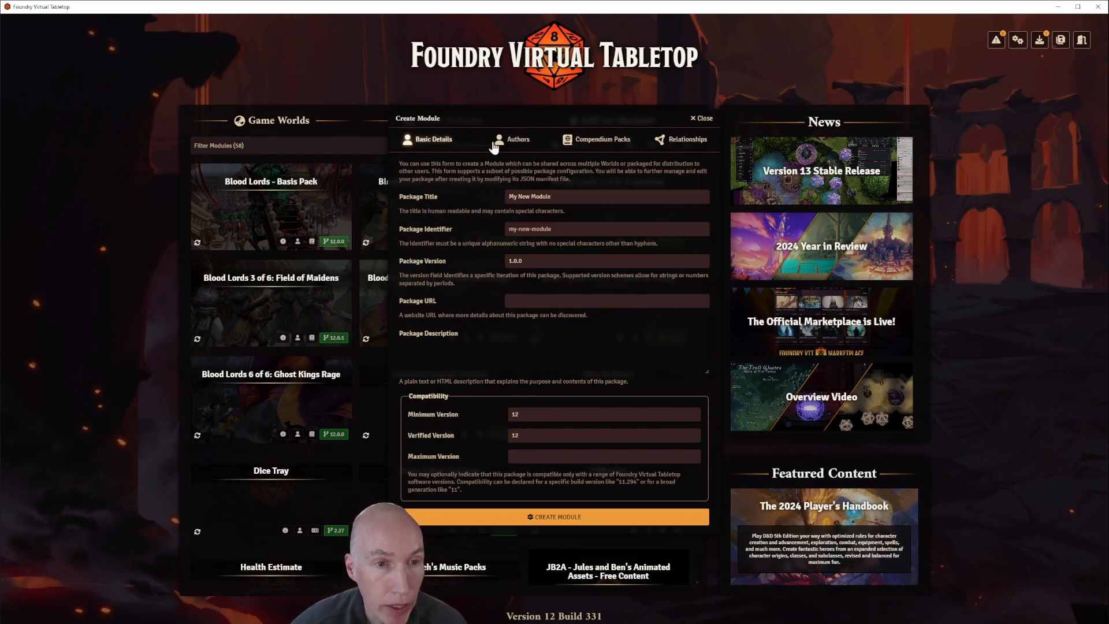
pyautogui.click(517, 145)
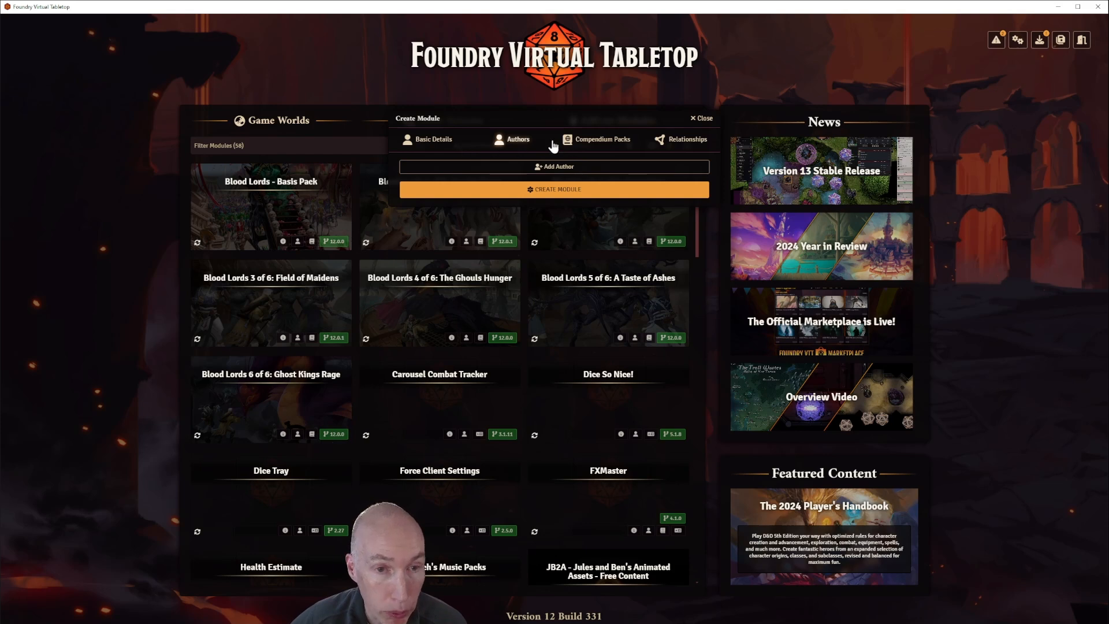
# Step: Add an Adventure compendium pack requiring Pathfinder Second Edition to the new module form, and close the form without creating the module
pyautogui.click(592, 143)
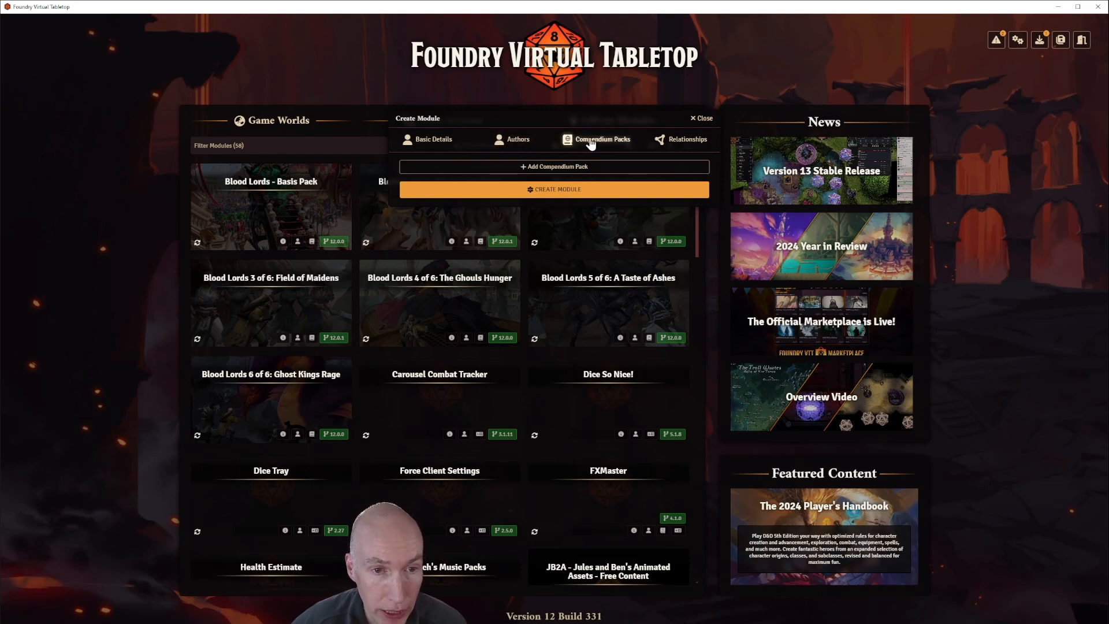
pyautogui.click(537, 167)
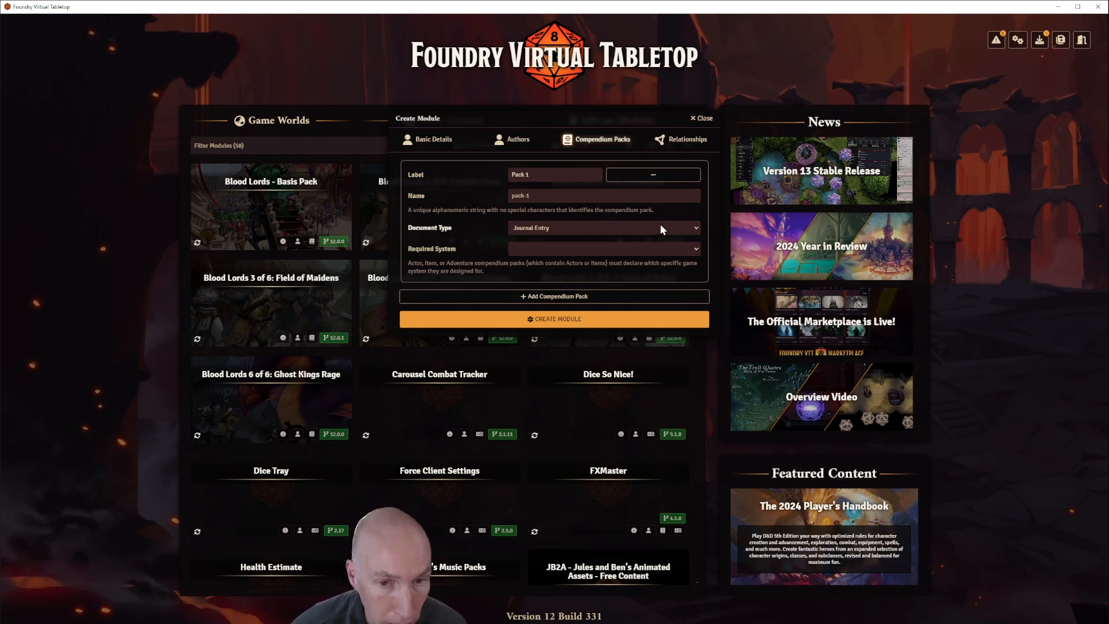
pyautogui.click(534, 252)
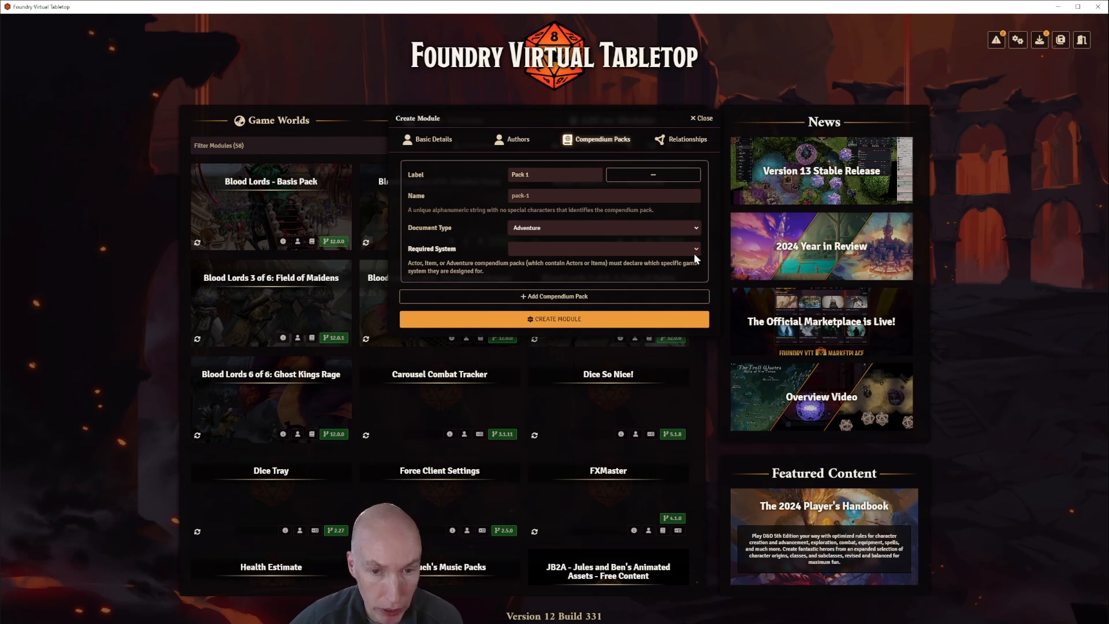
pyautogui.click(576, 265)
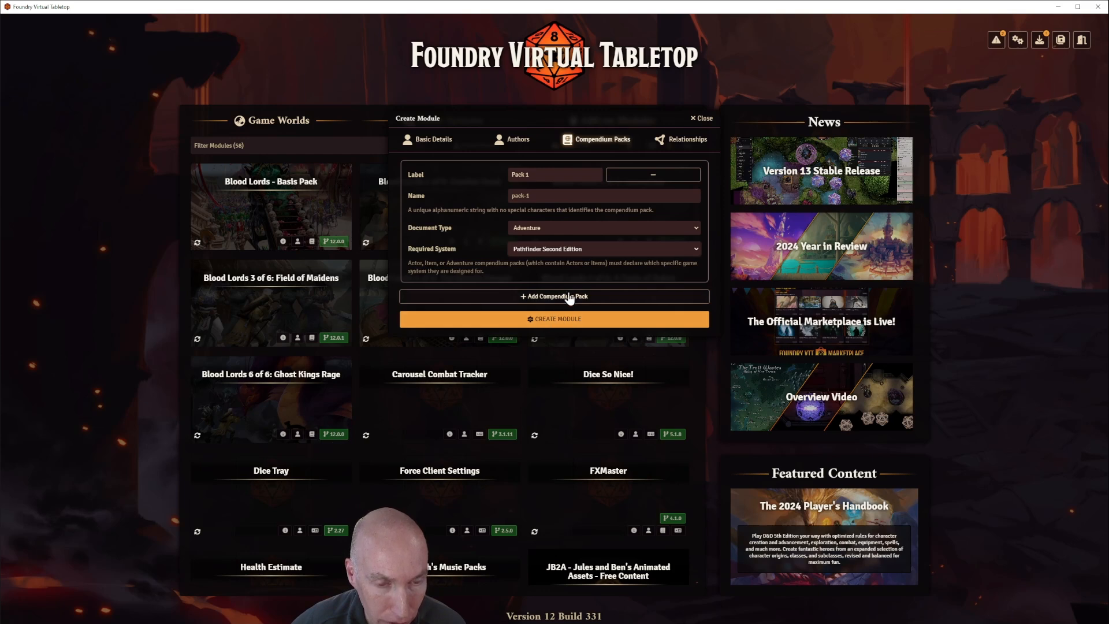
pyautogui.click(703, 120)
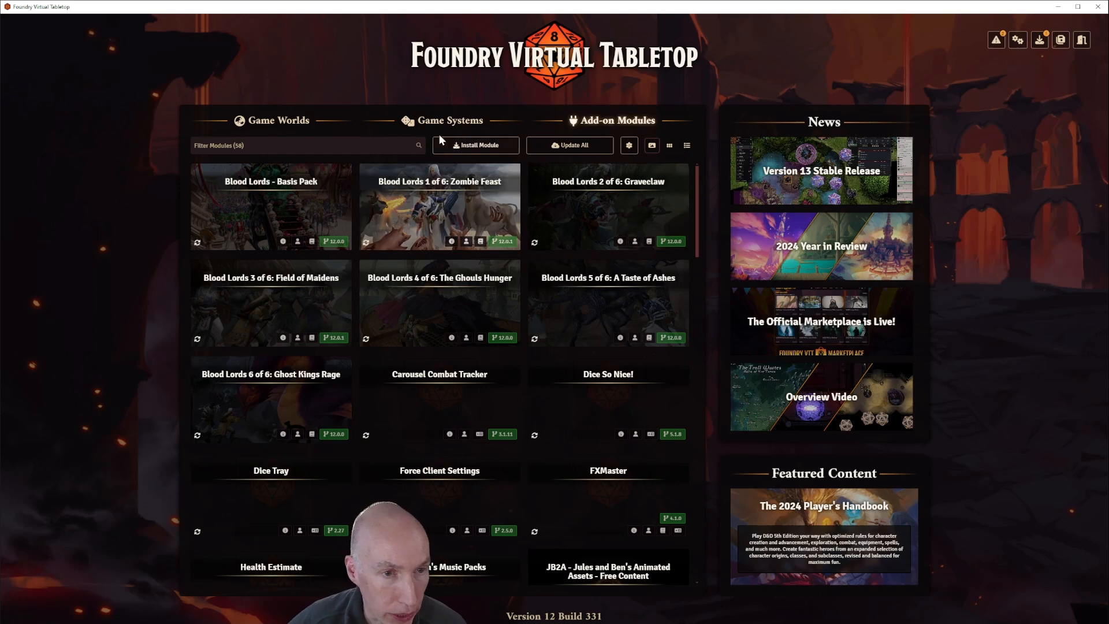
# Step: Launch the Strife in Grimbone Walkthrough world and join its game session as Gamemaster
pyautogui.click(293, 124)
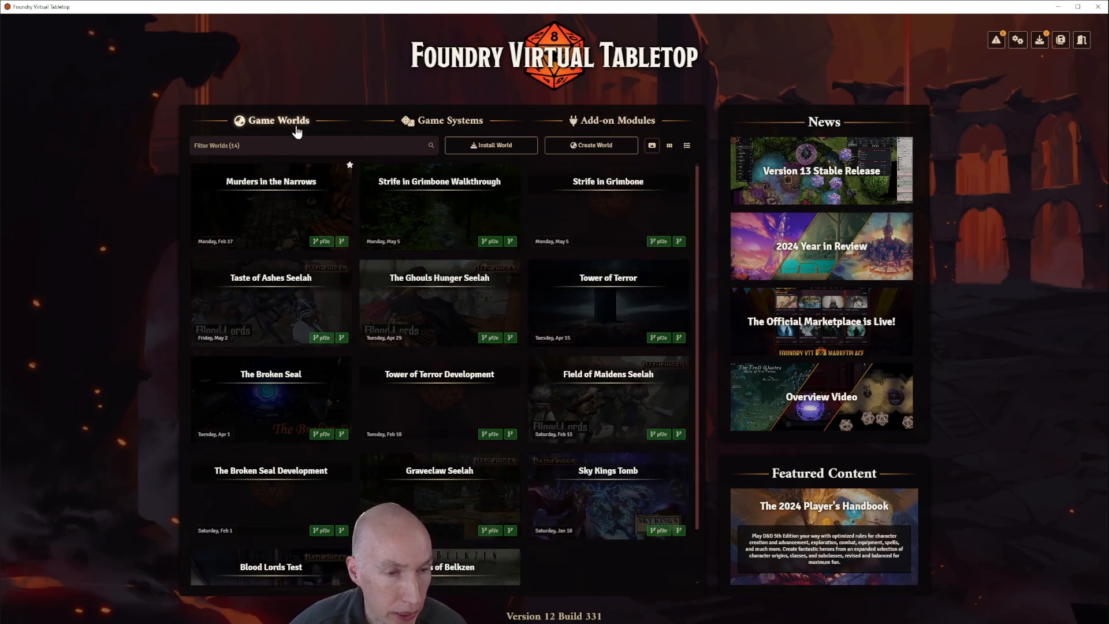
pyautogui.click(439, 220)
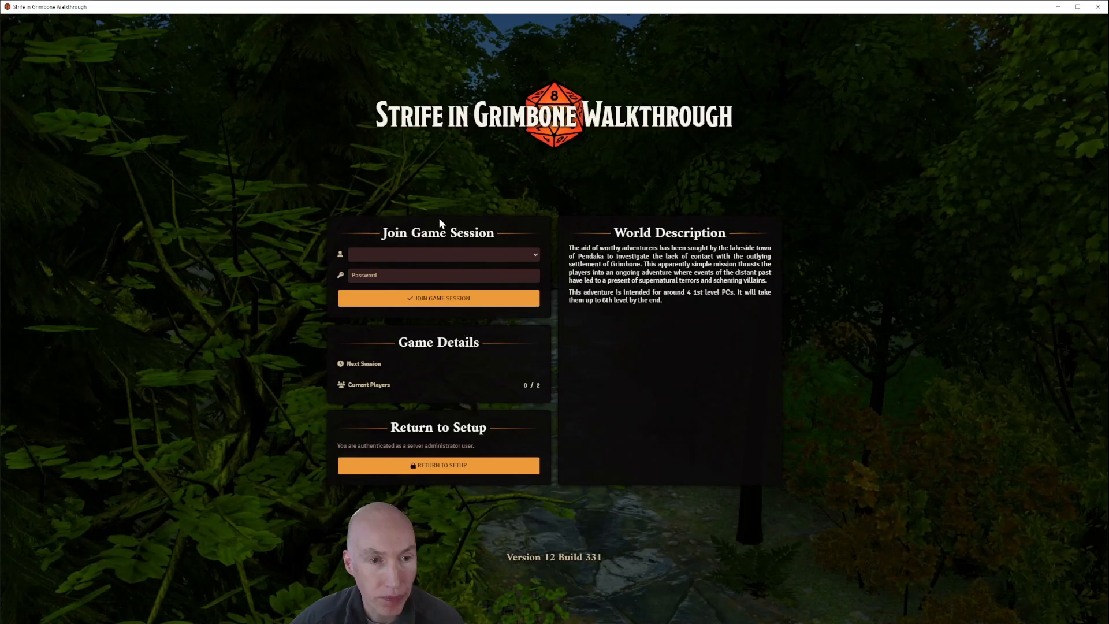
pyautogui.click(524, 256)
pyautogui.click(398, 276)
pyautogui.click(432, 298)
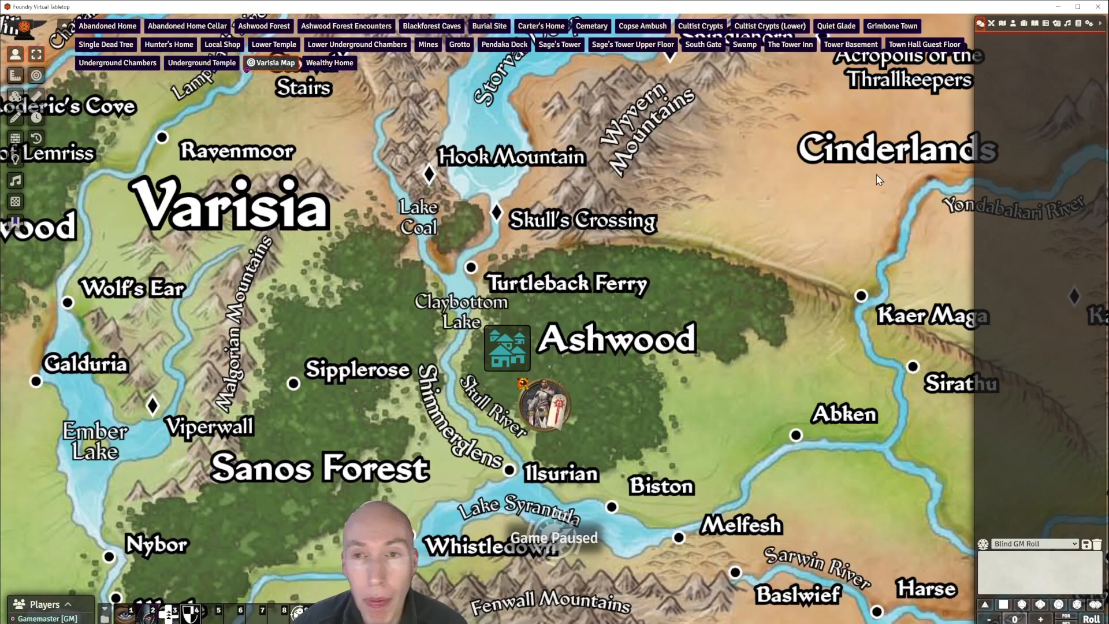
# Step: Check the world's module list for the activation of the Strife in Grimbone Walkthrough Module, and close the list
pyautogui.click(1089, 26)
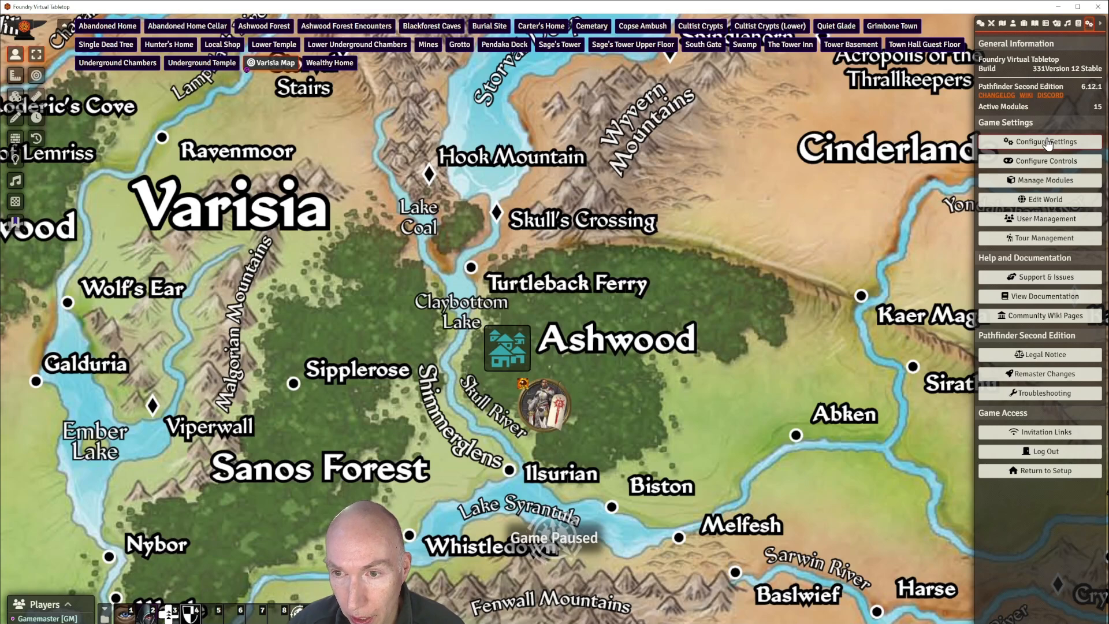
pyautogui.click(1043, 181)
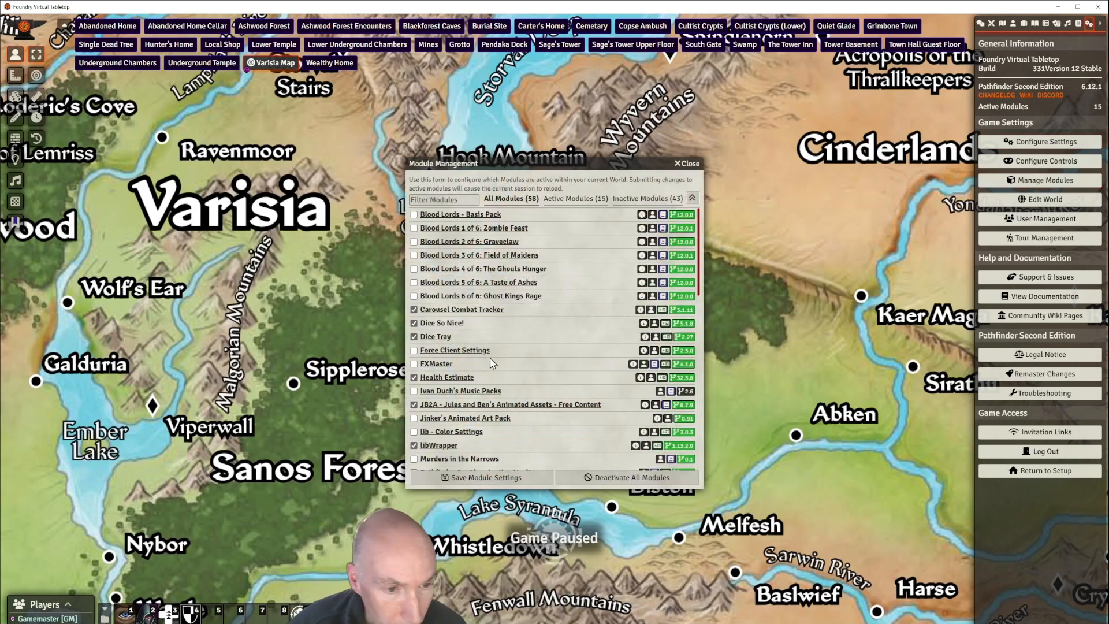
pyautogui.scroll(-8, 492, 363)
pyautogui.scroll(-3, 495, 367)
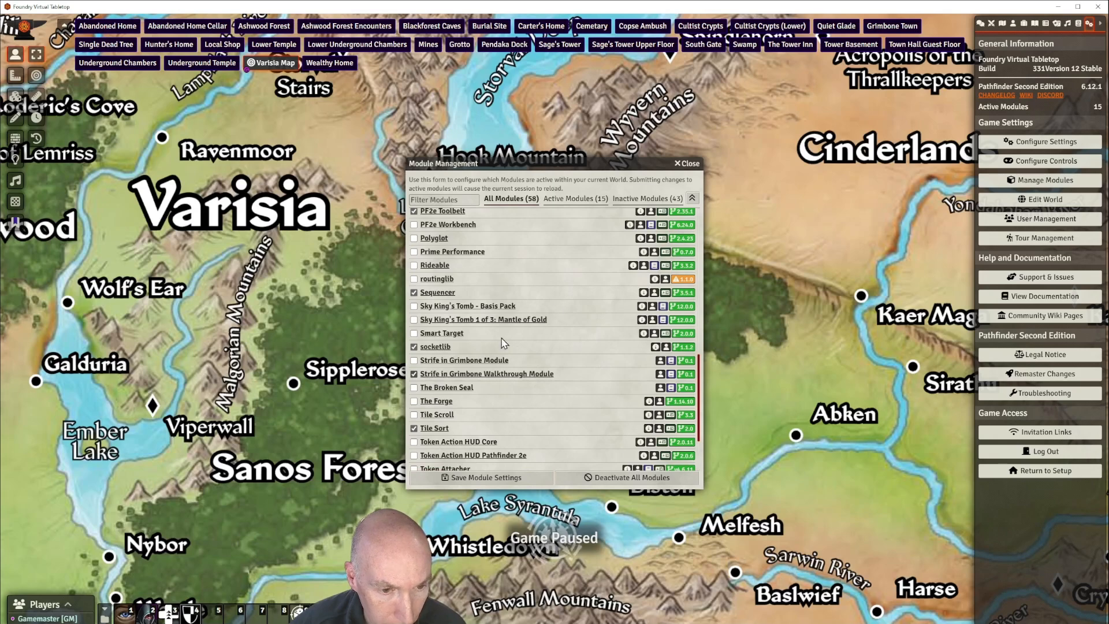
pyautogui.click(688, 165)
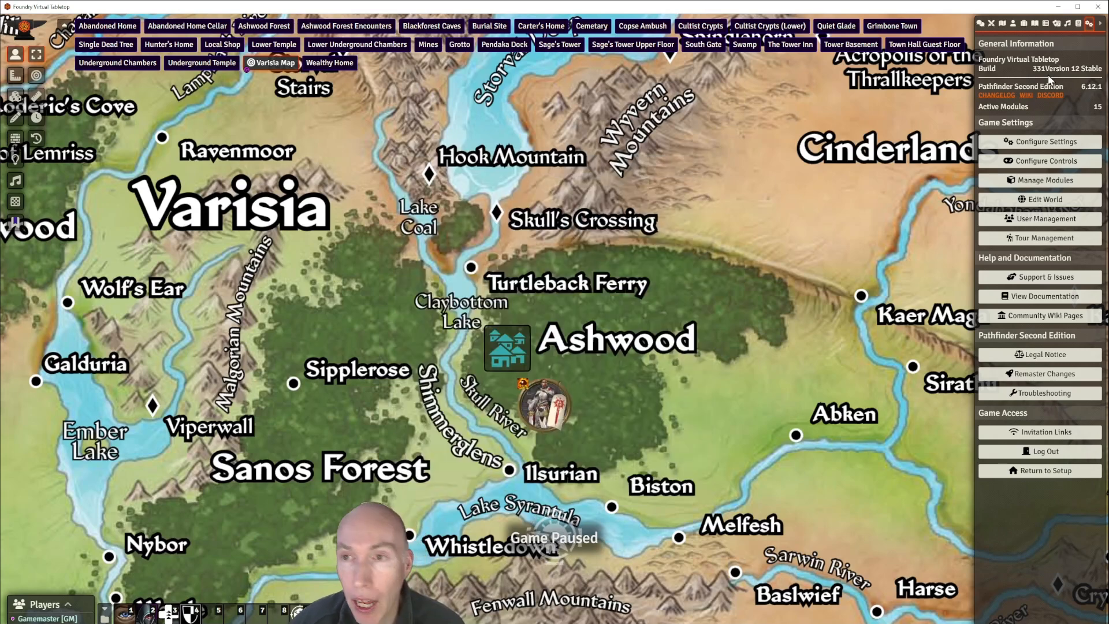
# Step: Open the Strife in Grimbone compendium pack and look at its ownership, edit lock and duplication options
pyautogui.click(1078, 23)
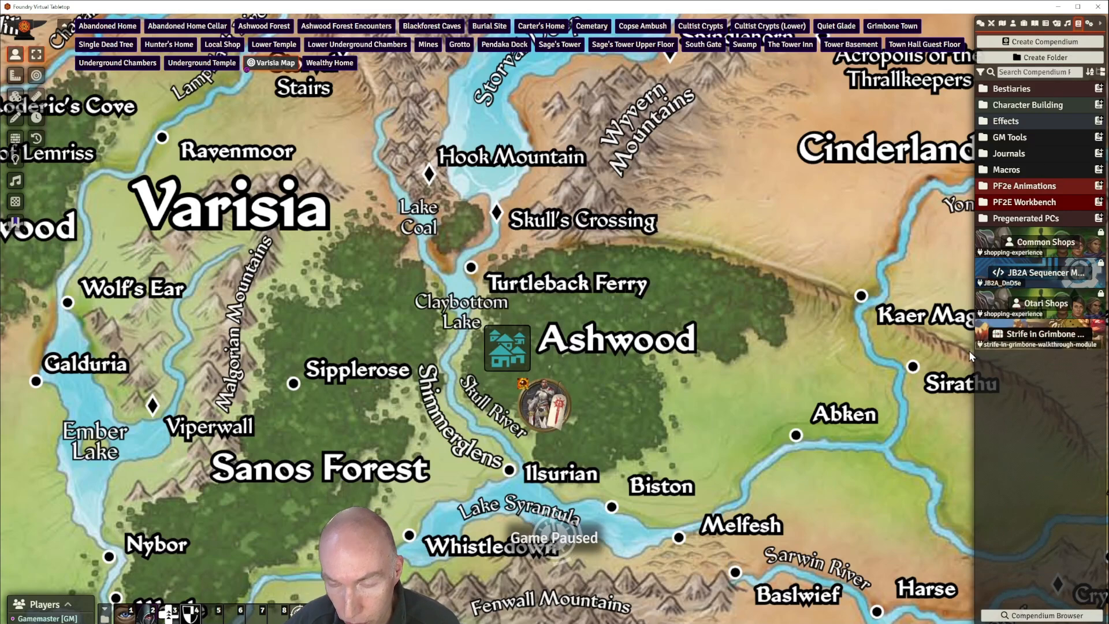
pyautogui.click(1043, 338)
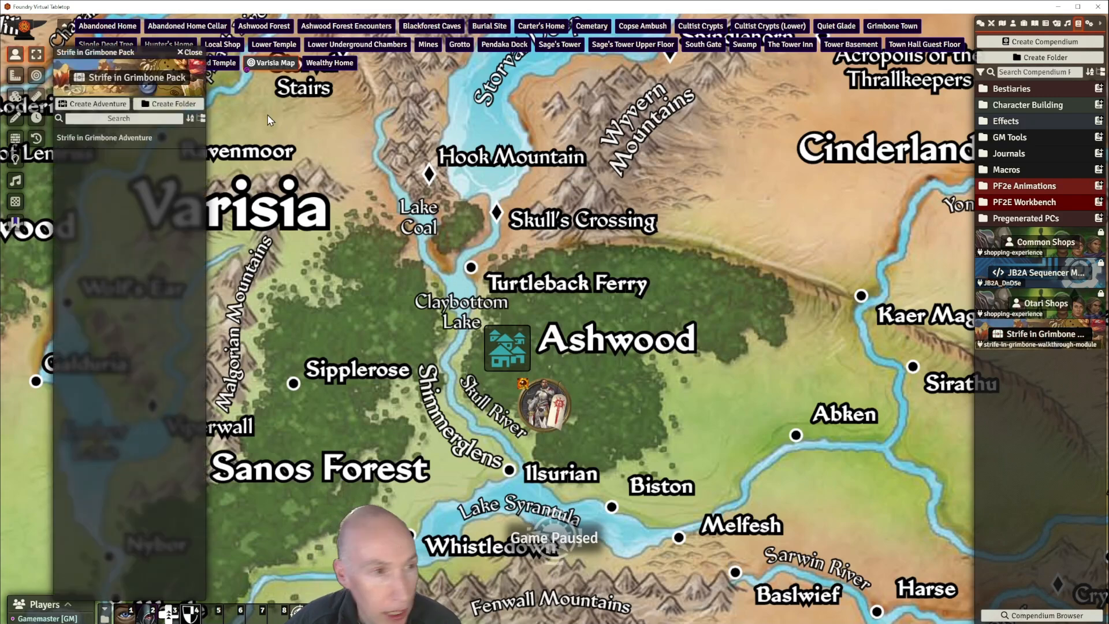
pyautogui.click(191, 53)
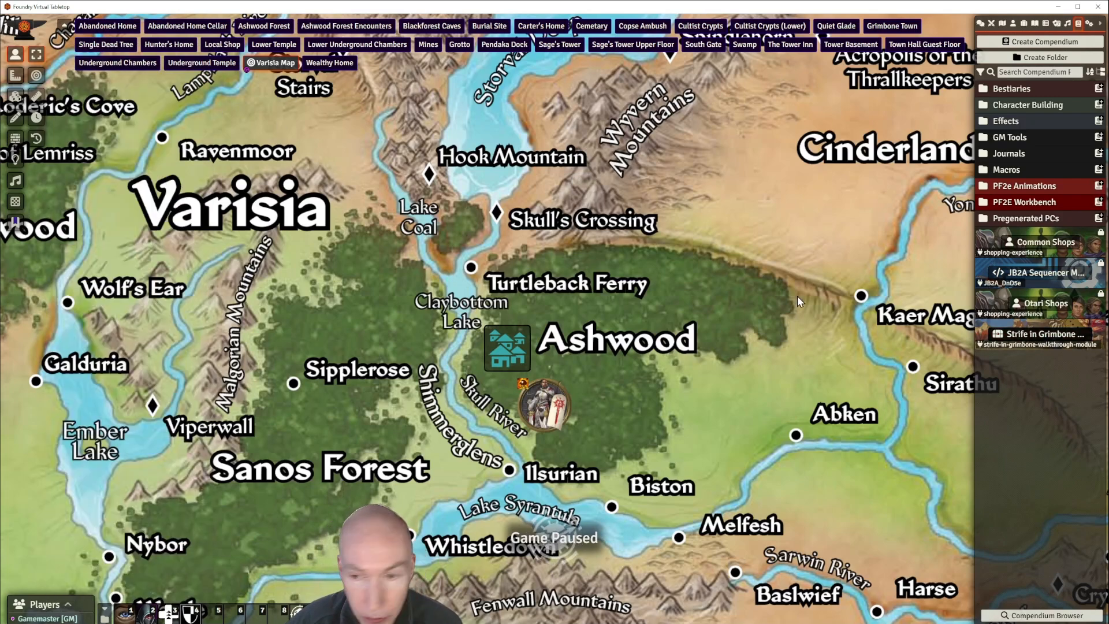
pyautogui.rightClick(1050, 331)
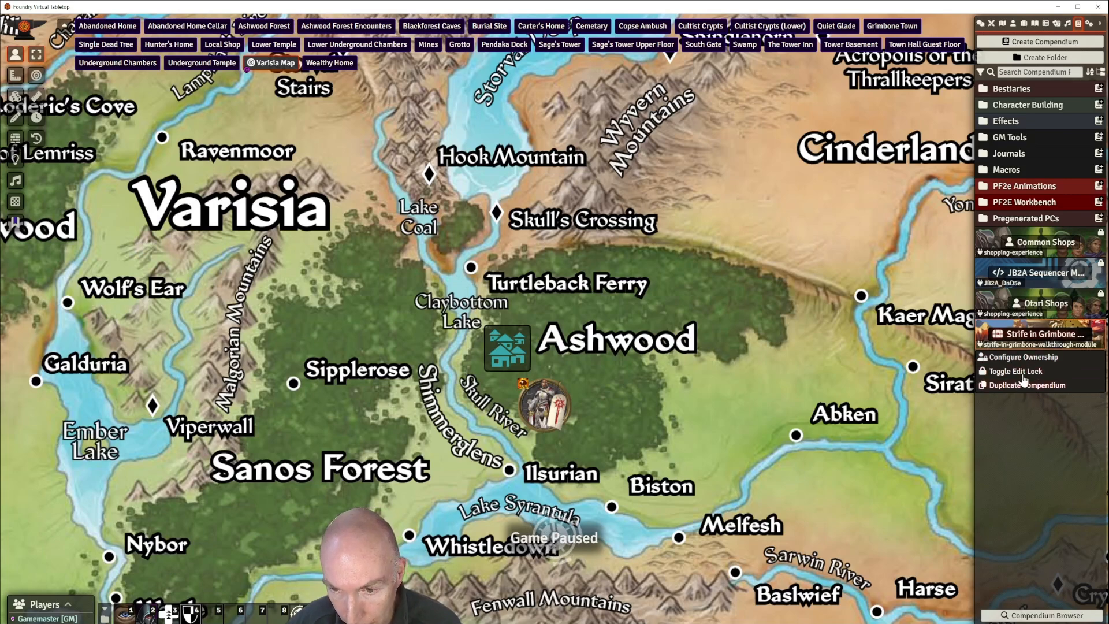
pyautogui.click(1032, 333)
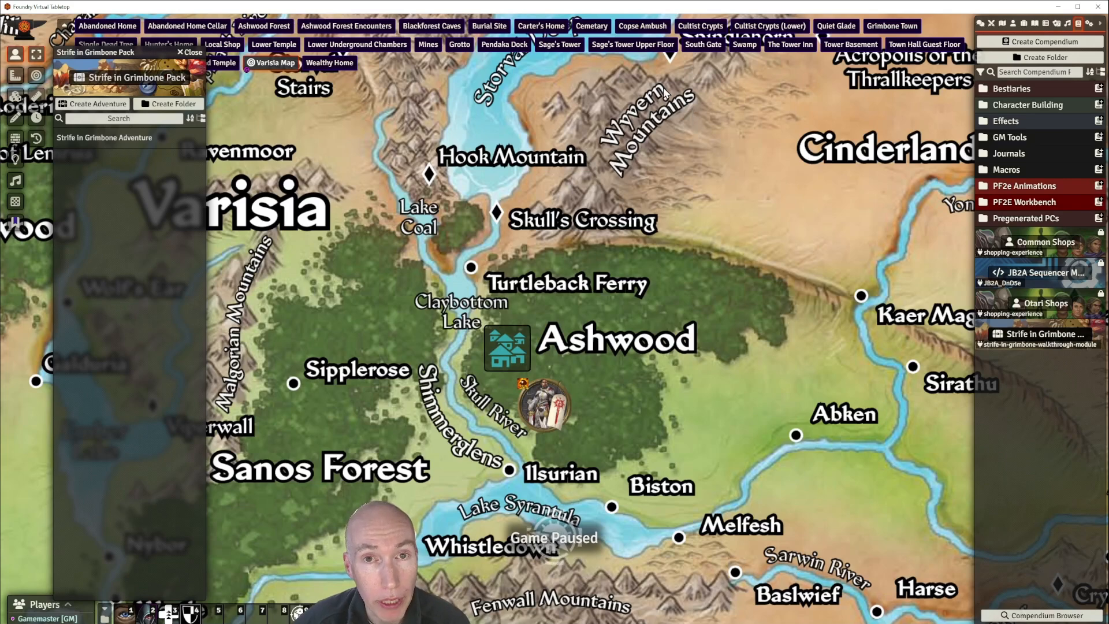
# Step: Review the import sheet of the Strife in Grimbone Adventure and close it without importing
pyautogui.click(110, 141)
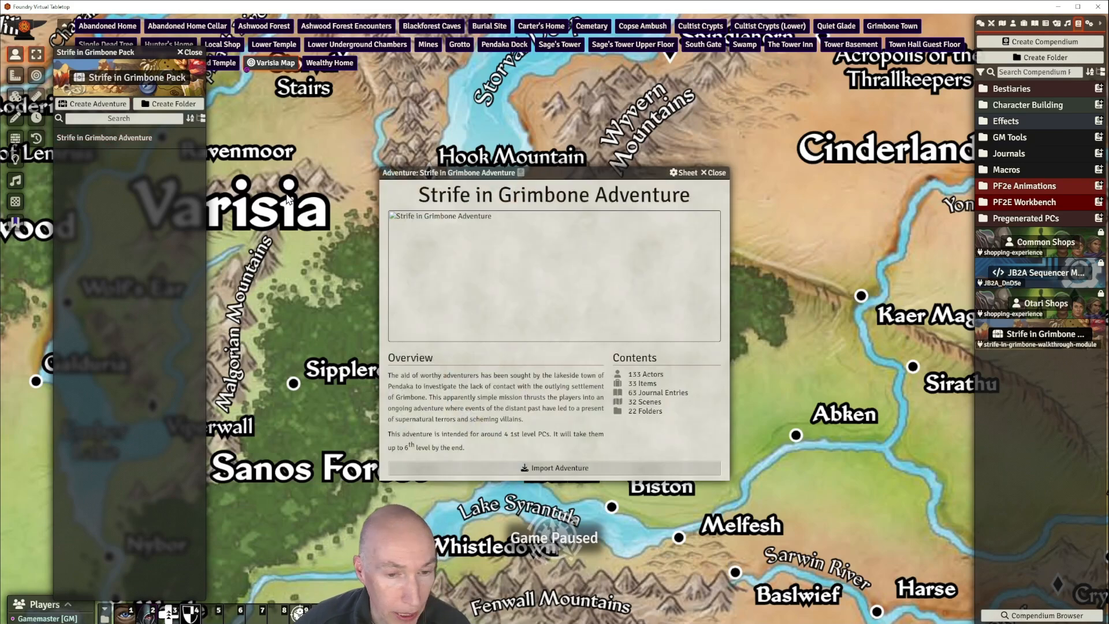
pyautogui.moveTo(557, 173); pyautogui.dragTo(581, 155)
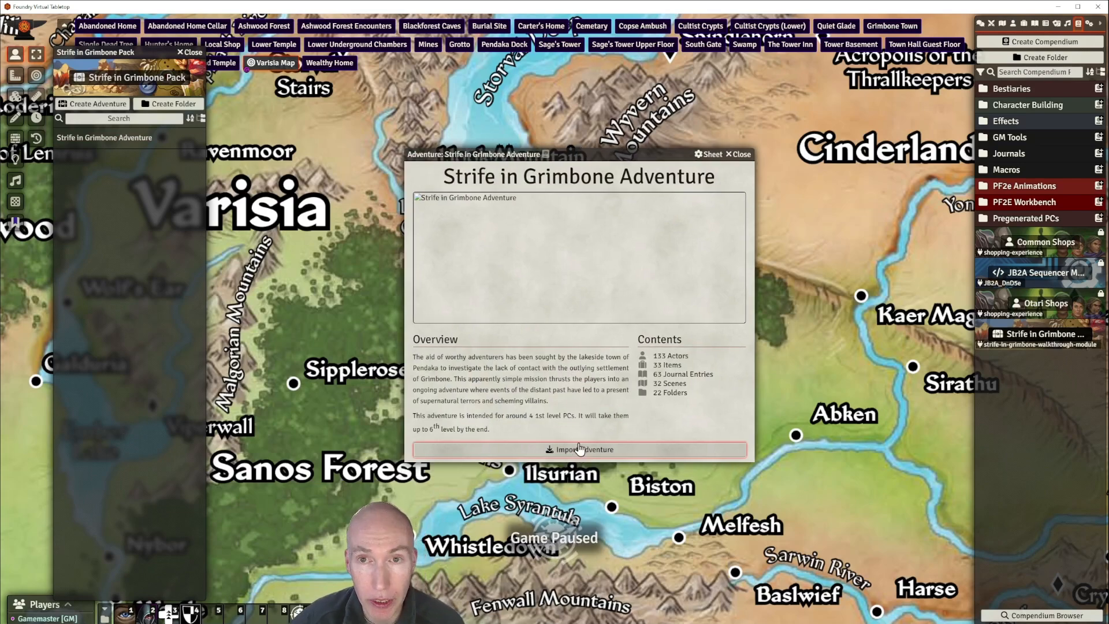
pyautogui.click(738, 154)
# Step: Open the Strife in Grimbone Adventure for rebuilding and display its contents list
pyautogui.rightClick(120, 140)
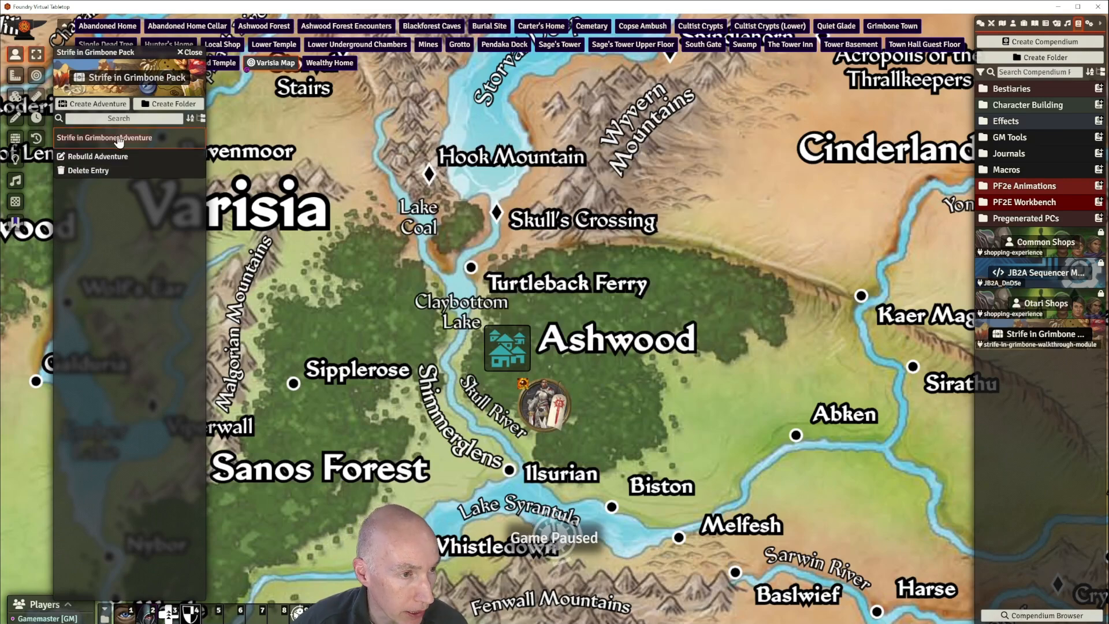
pyautogui.click(107, 158)
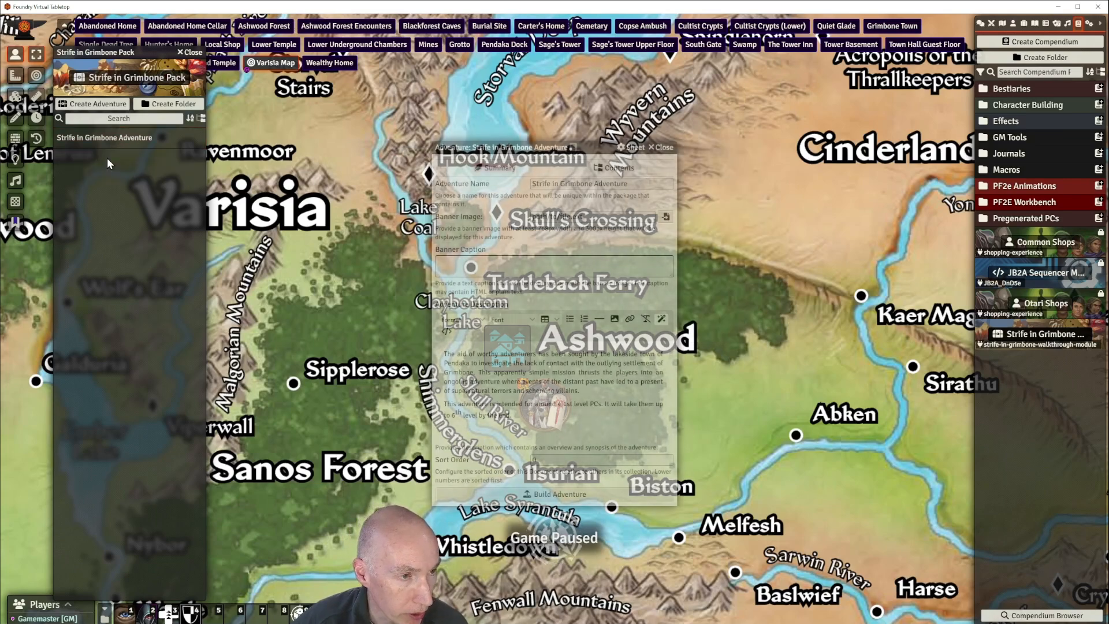
pyautogui.moveTo(530, 137); pyautogui.dragTo(556, 106)
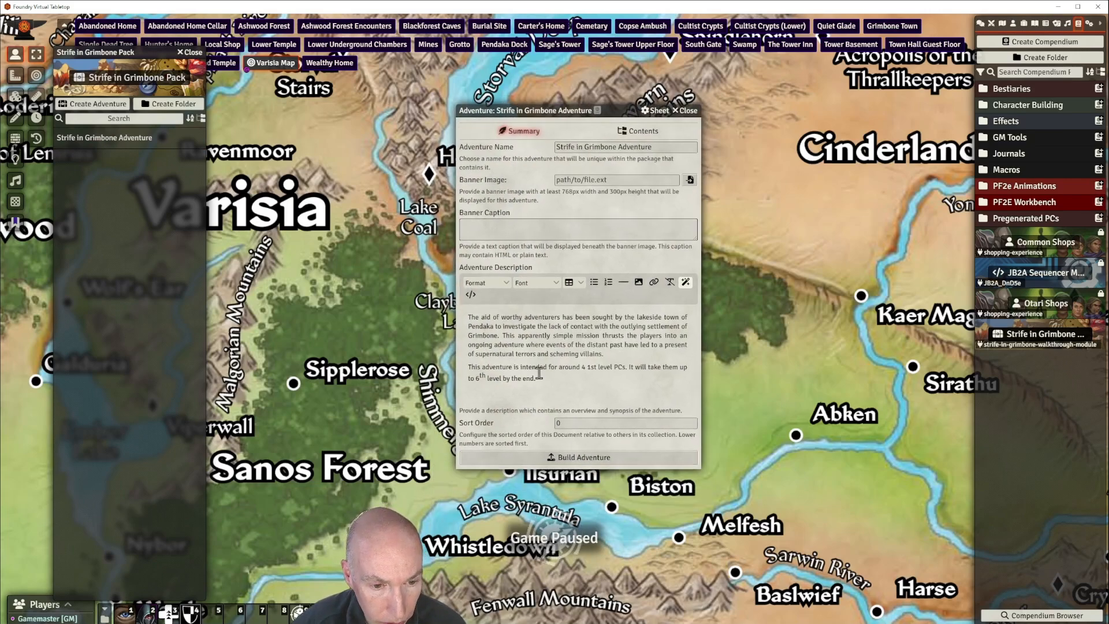
pyautogui.click(634, 131)
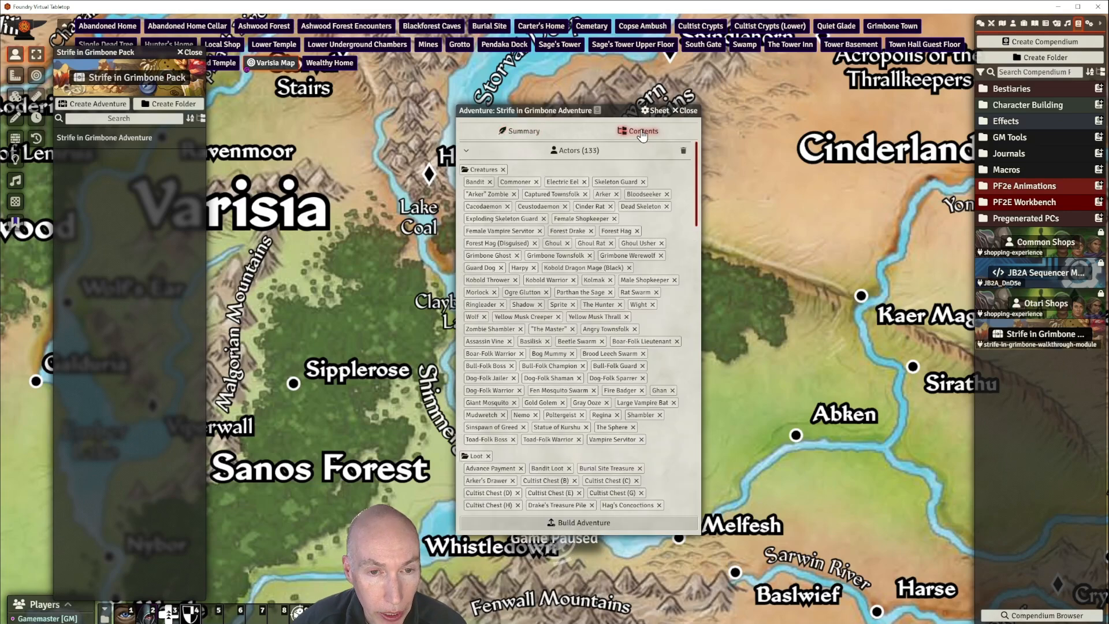
pyautogui.moveTo(609, 108); pyautogui.dragTo(570, 100)
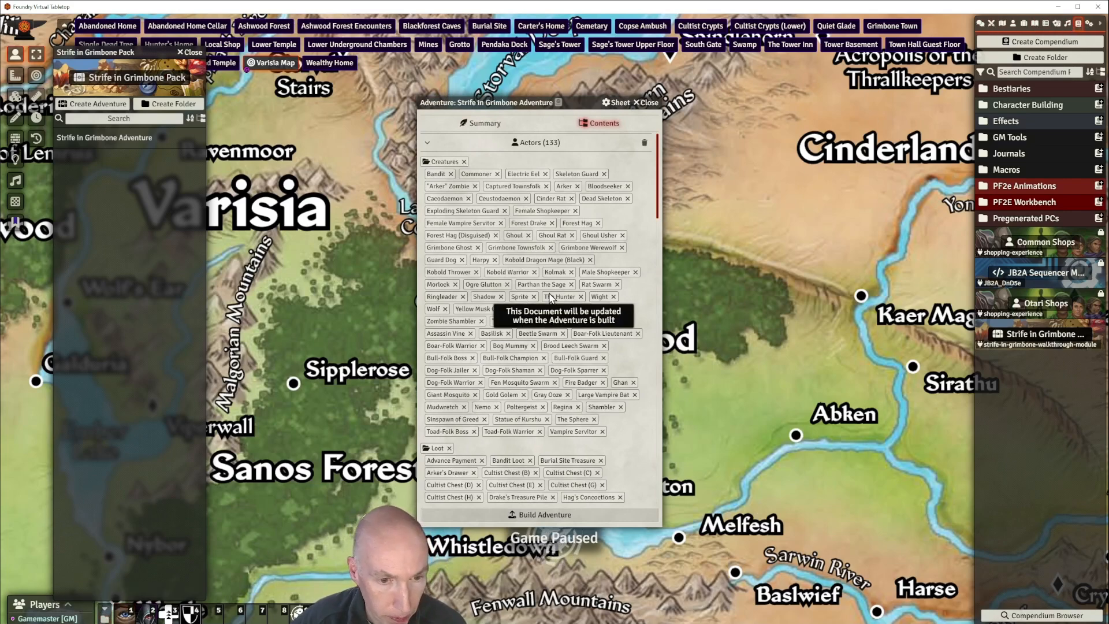
pyautogui.moveTo(660, 198); pyautogui.dragTo(670, 146)
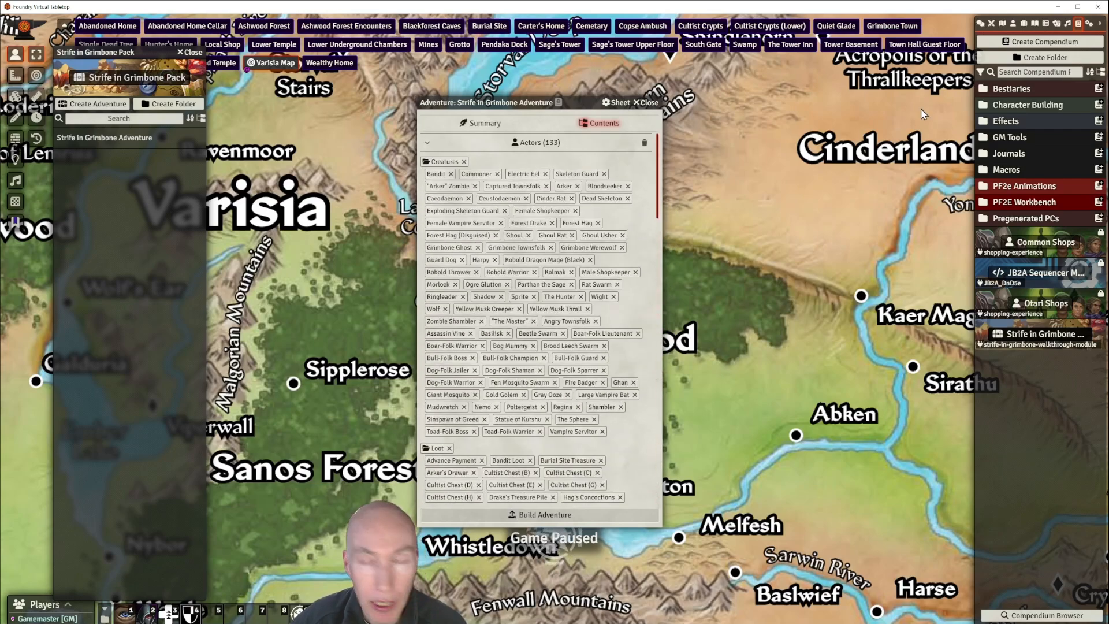
# Step: Add the world's scene folders, including Chapter 2. Ashwood and Chapter 4. Cultist Crypts, to the adventure's contents
pyautogui.click(1003, 24)
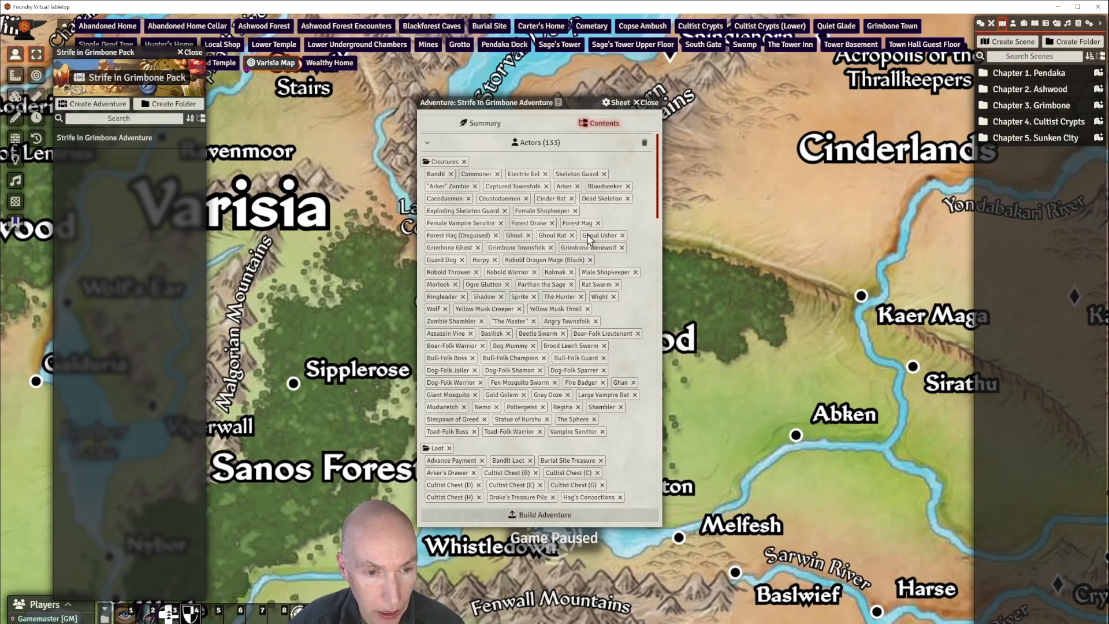
pyautogui.moveTo(1030, 91); pyautogui.dragTo(584, 243)
pyautogui.moveTo(658, 188); pyautogui.dragTo(649, 308)
pyautogui.scroll(-5, 648, 304)
pyautogui.moveTo(654, 357); pyautogui.dragTo(651, 498)
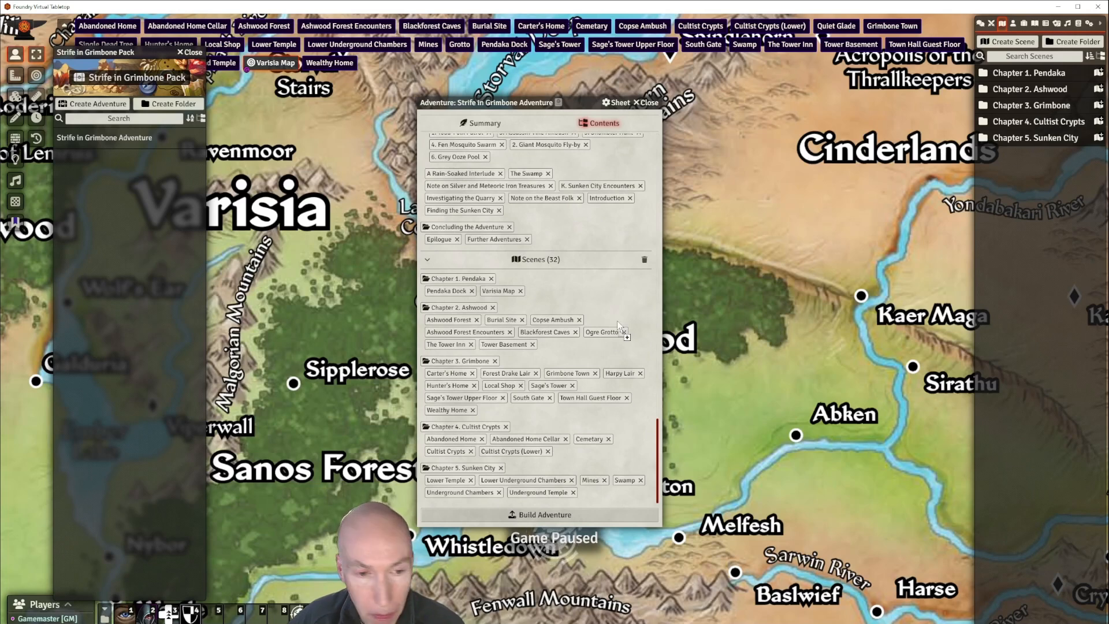
pyautogui.moveTo(1044, 121); pyautogui.dragTo(554, 325)
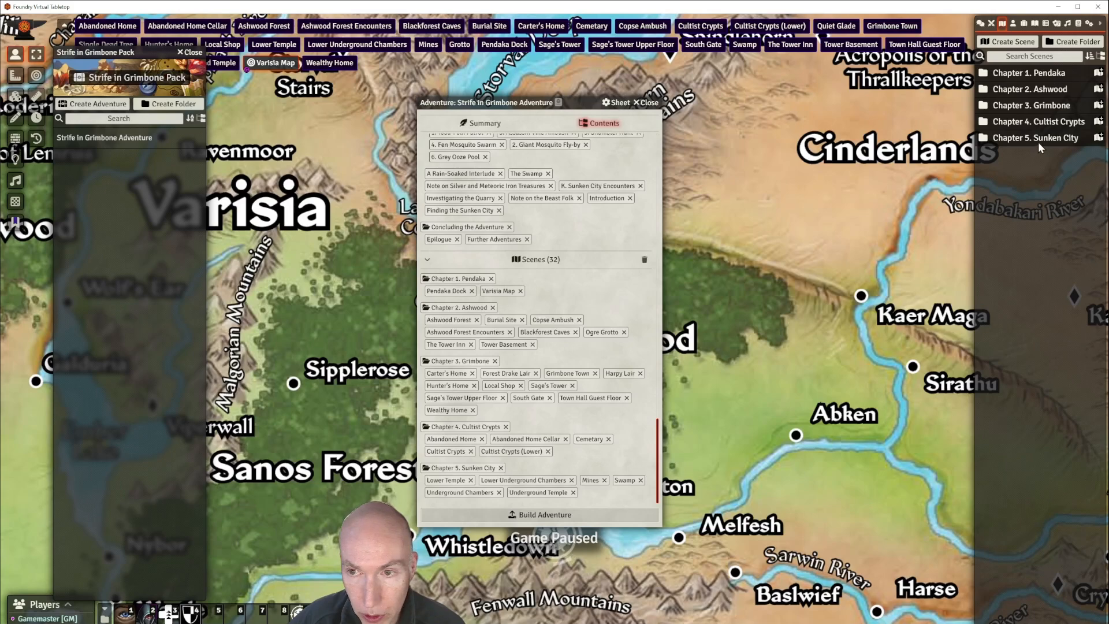
pyautogui.moveTo(976, 156); pyautogui.dragTo(583, 332)
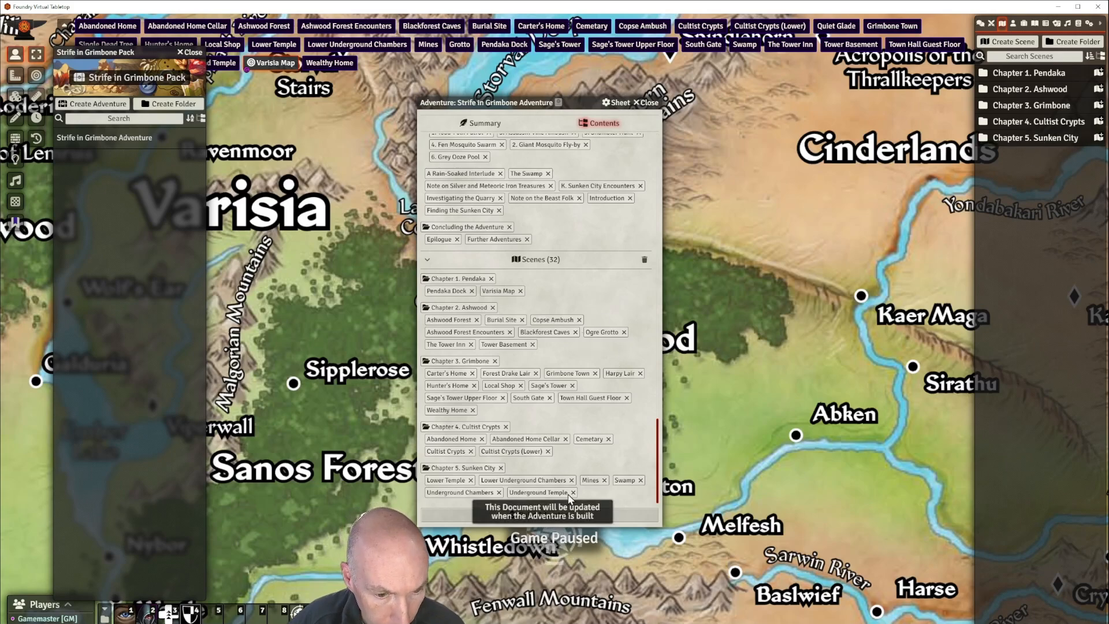
# Step: Review the adventure's contents list up to the actors and compare it with the world's Creatures folder
pyautogui.scroll(3, 589, 346)
pyautogui.scroll(10, 602, 286)
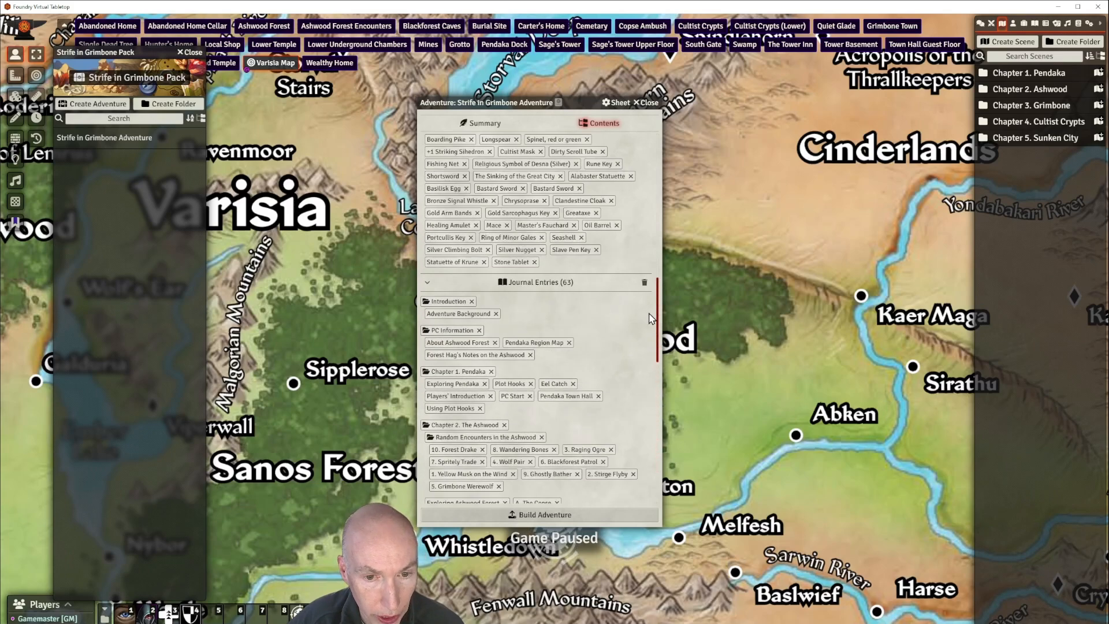
pyautogui.moveTo(659, 323); pyautogui.dragTo(681, 143)
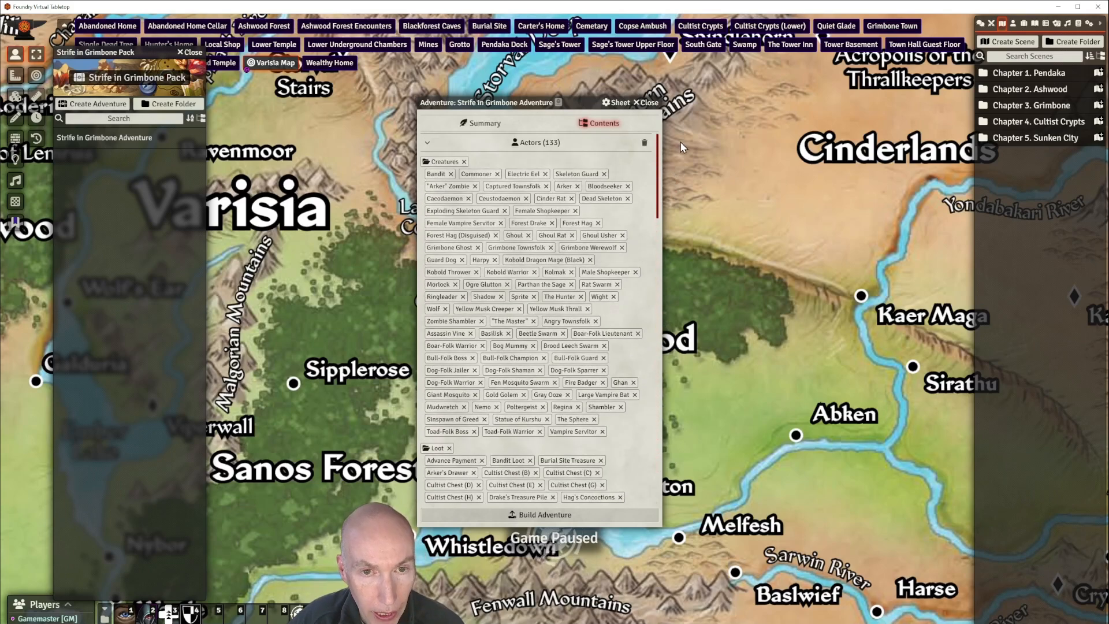
pyautogui.click(1013, 24)
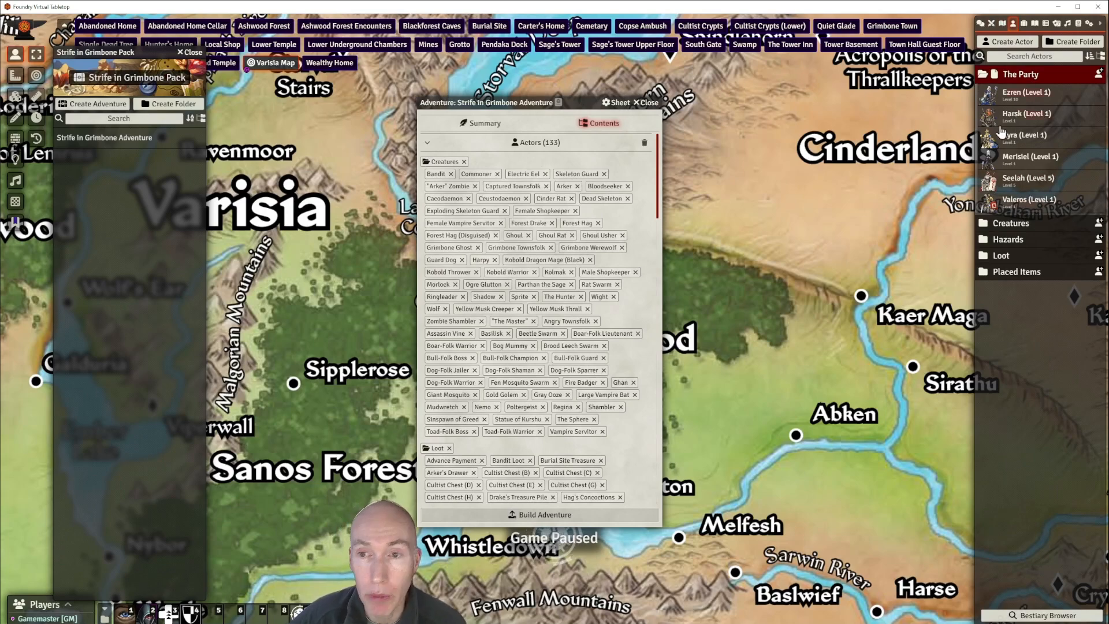
pyautogui.click(1017, 224)
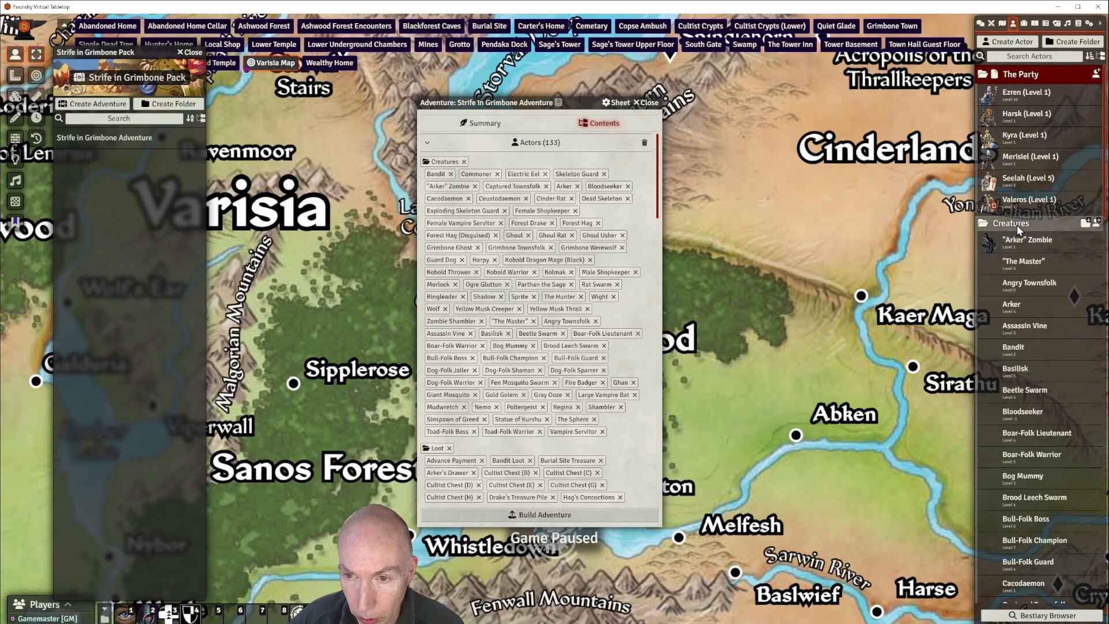
pyautogui.click(1014, 223)
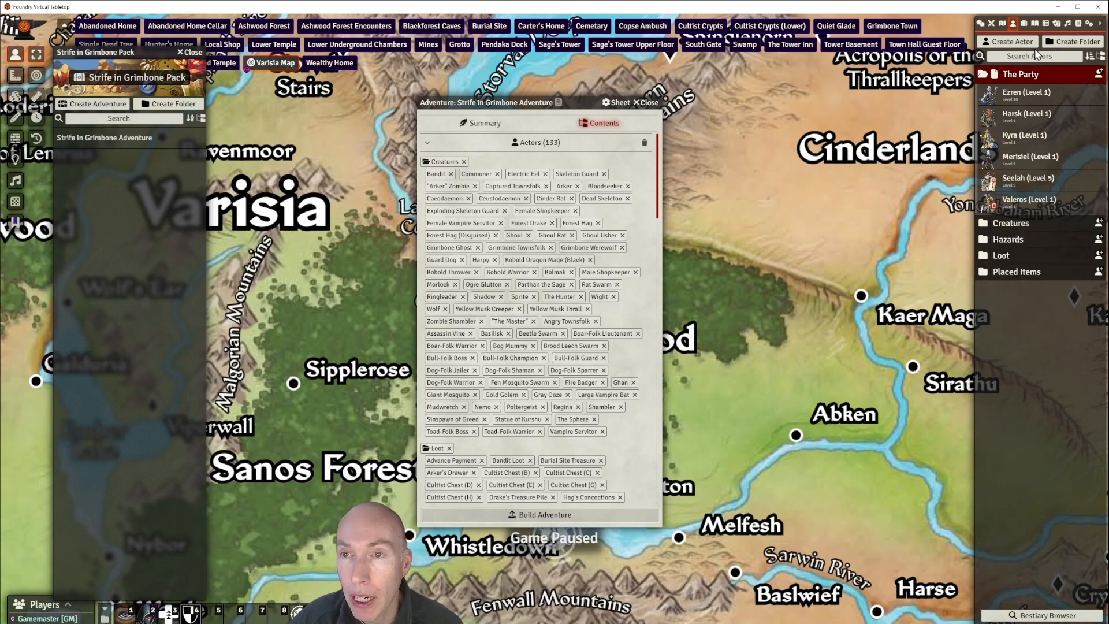
# Step: Check the world's items, journal entries, rollable tables, card stacks and playlists for content that belongs in the adventure
pyautogui.click(1023, 25)
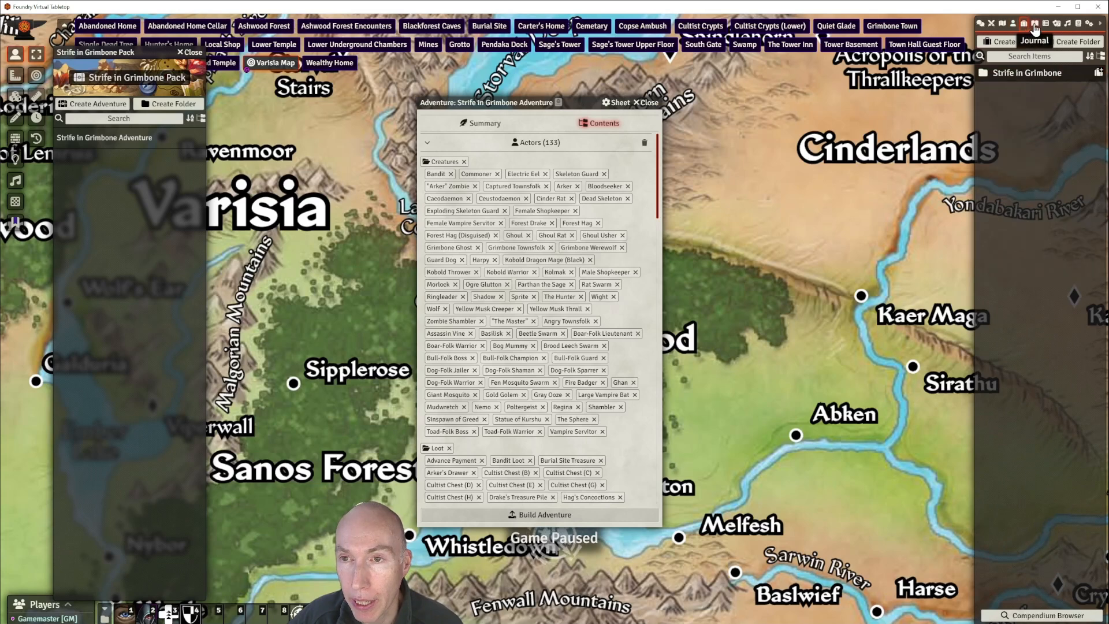
pyautogui.click(1034, 26)
pyautogui.click(1045, 24)
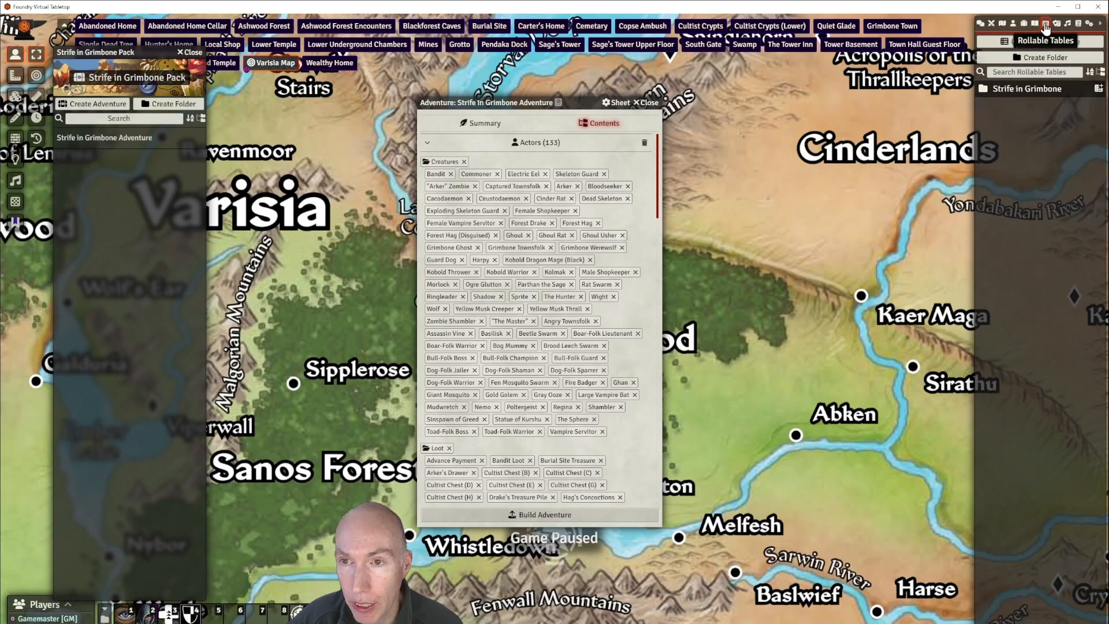
pyautogui.click(1015, 90)
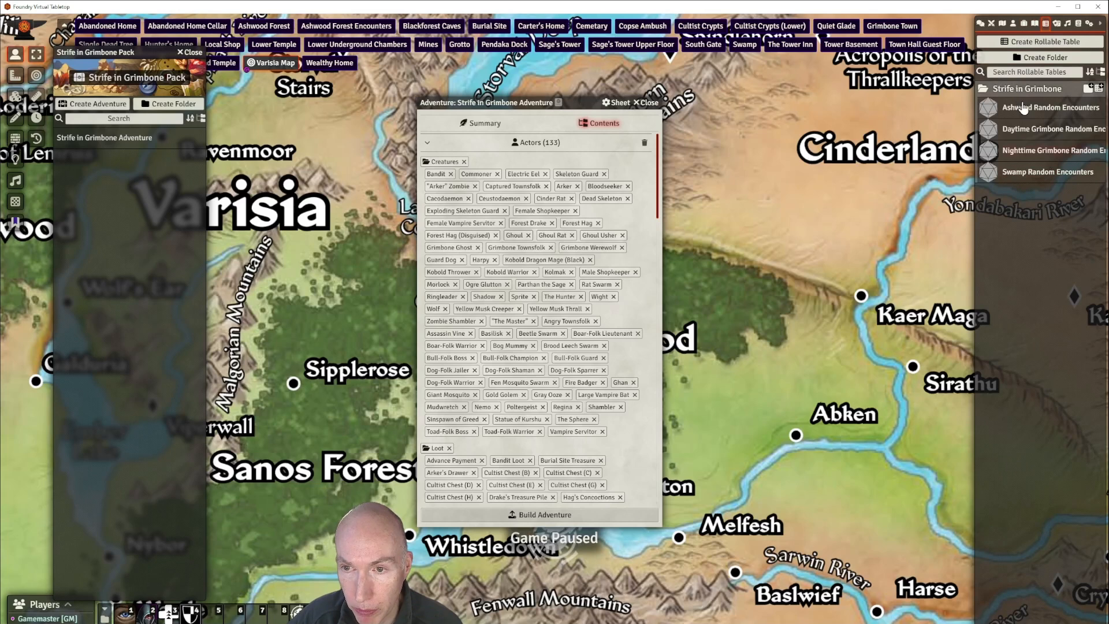
pyautogui.click(1027, 90)
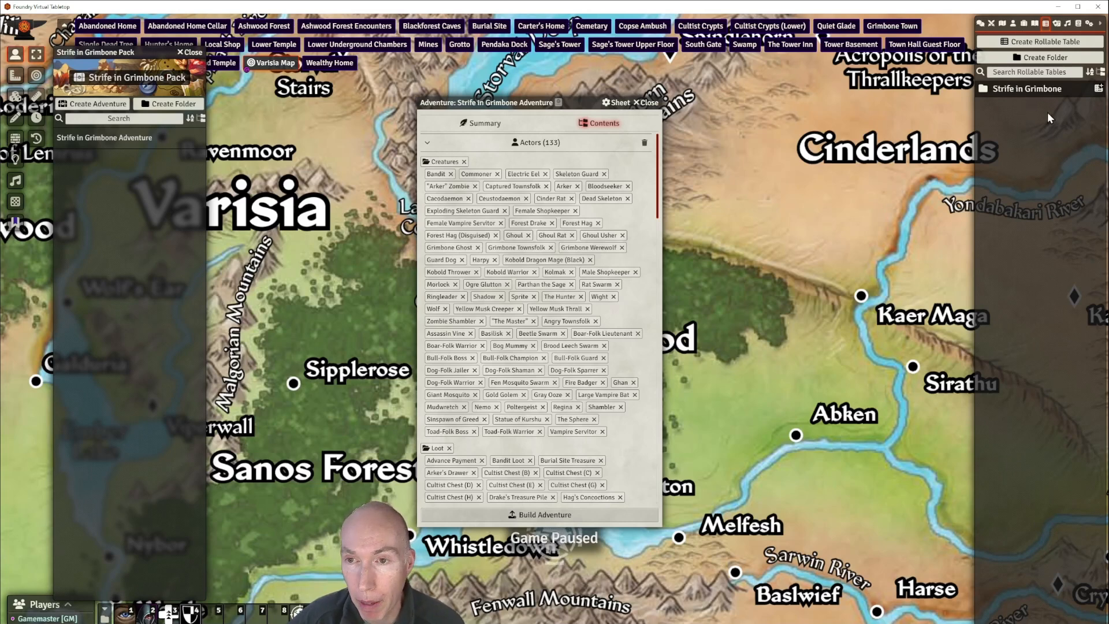
pyautogui.click(1057, 24)
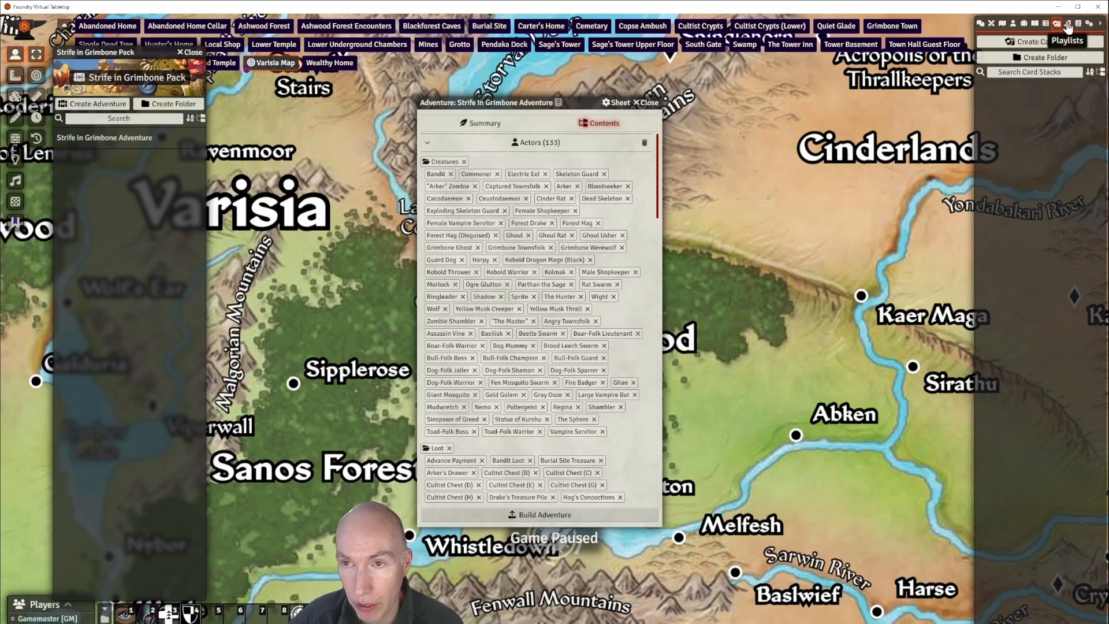
pyautogui.click(1067, 25)
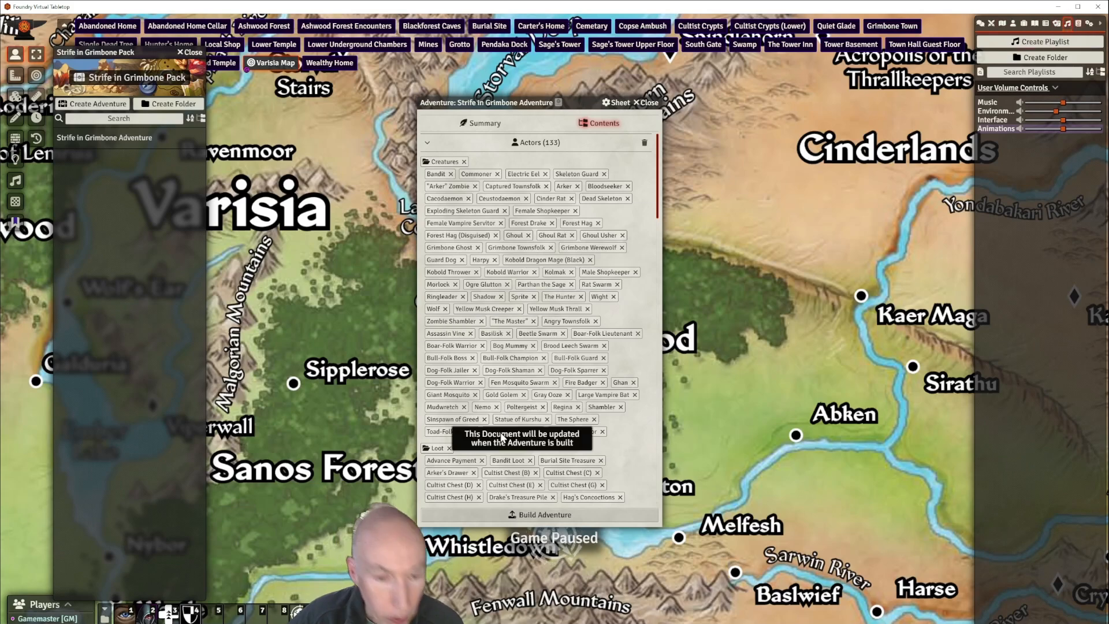
# Step: Build the Strife in Grimbone Adventure with its listed contents and close the compendium pack
pyautogui.moveTo(568, 104); pyautogui.dragTo(558, 88)
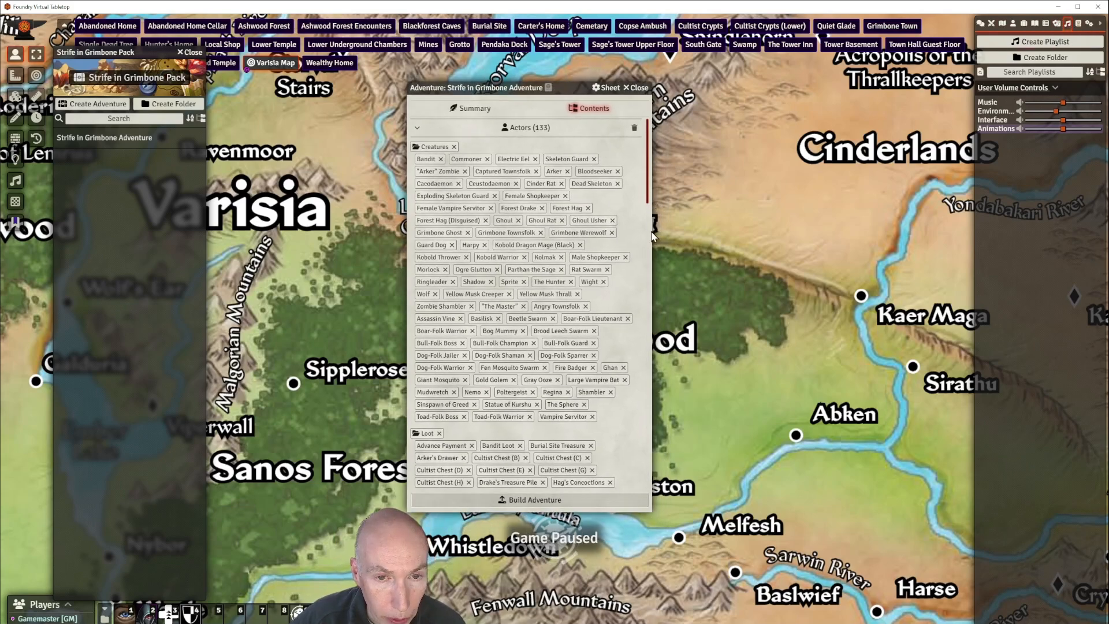
pyautogui.moveTo(647, 199); pyautogui.dragTo(648, 492)
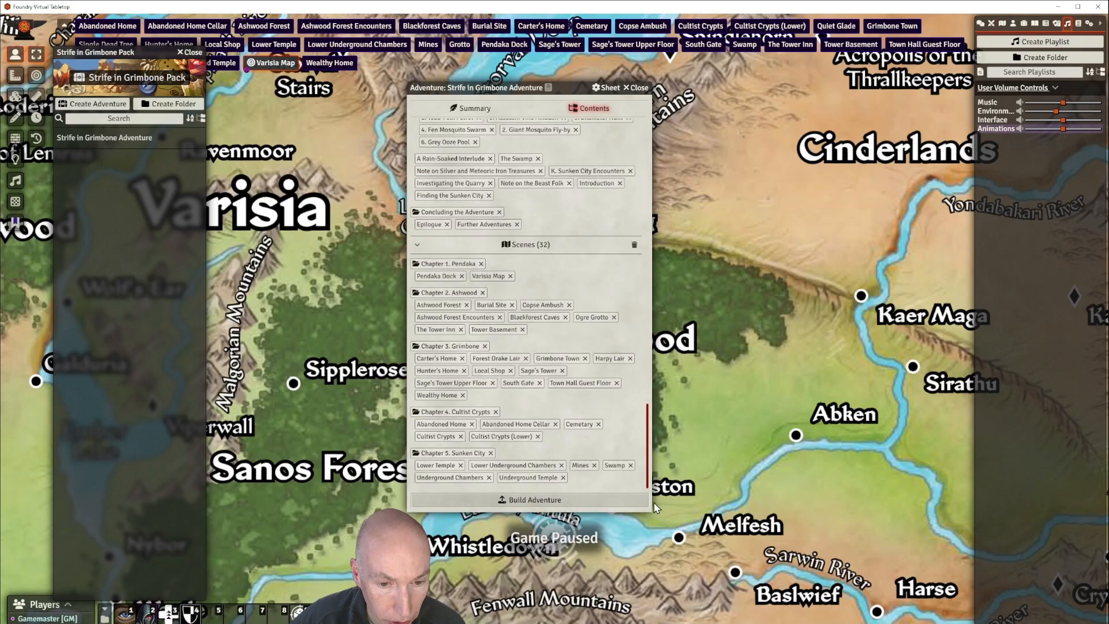
pyautogui.click(544, 502)
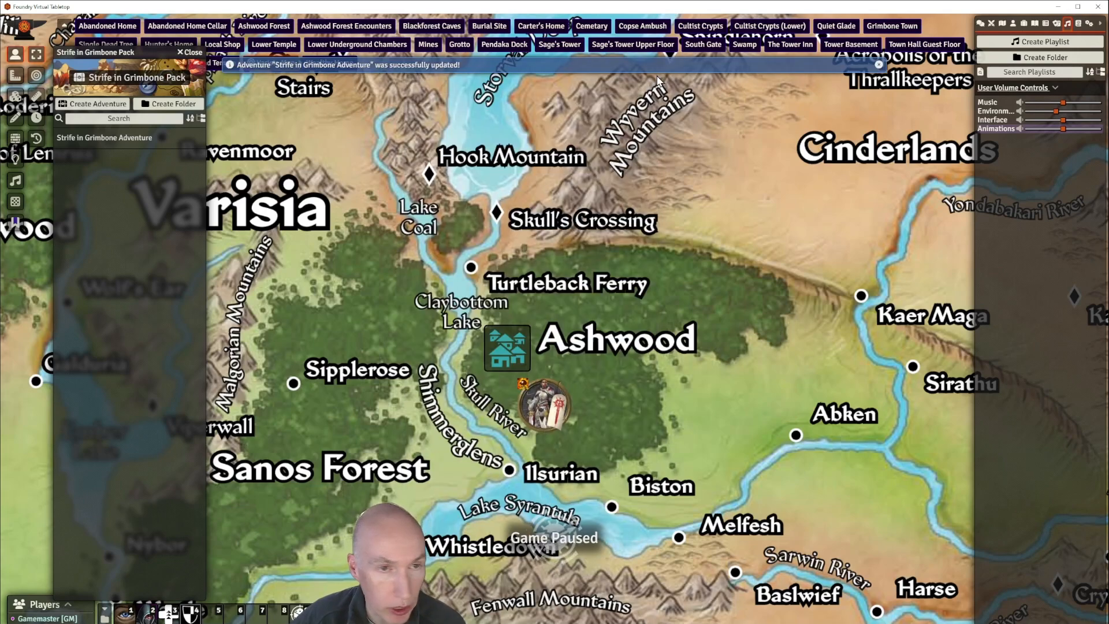
pyautogui.click(879, 64)
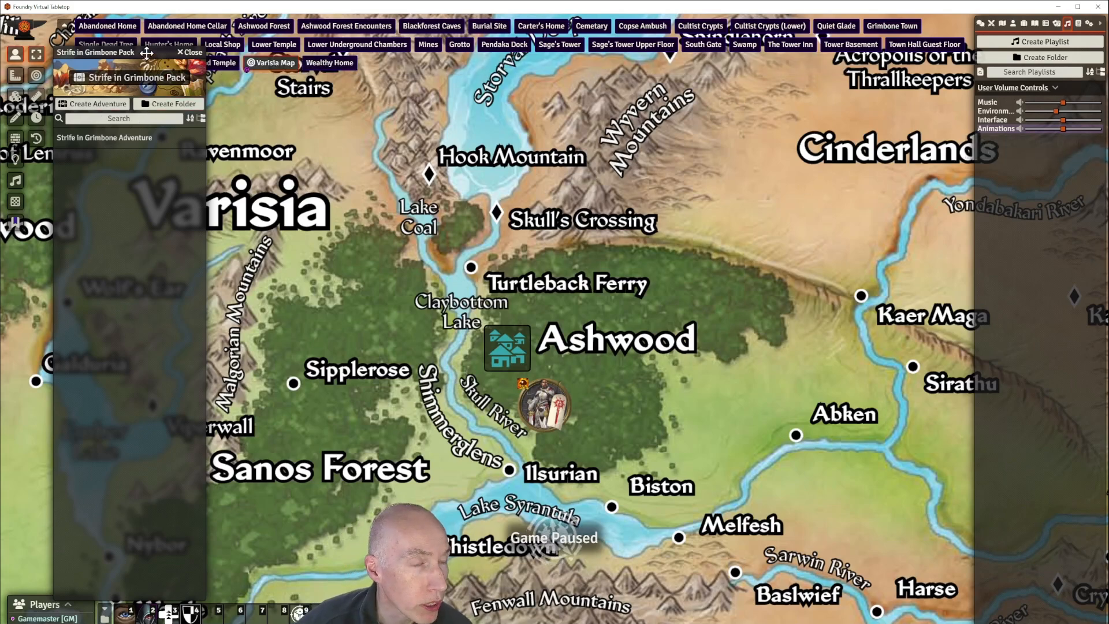
pyautogui.moveTo(147, 53); pyautogui.dragTo(172, 56)
pyautogui.click(217, 56)
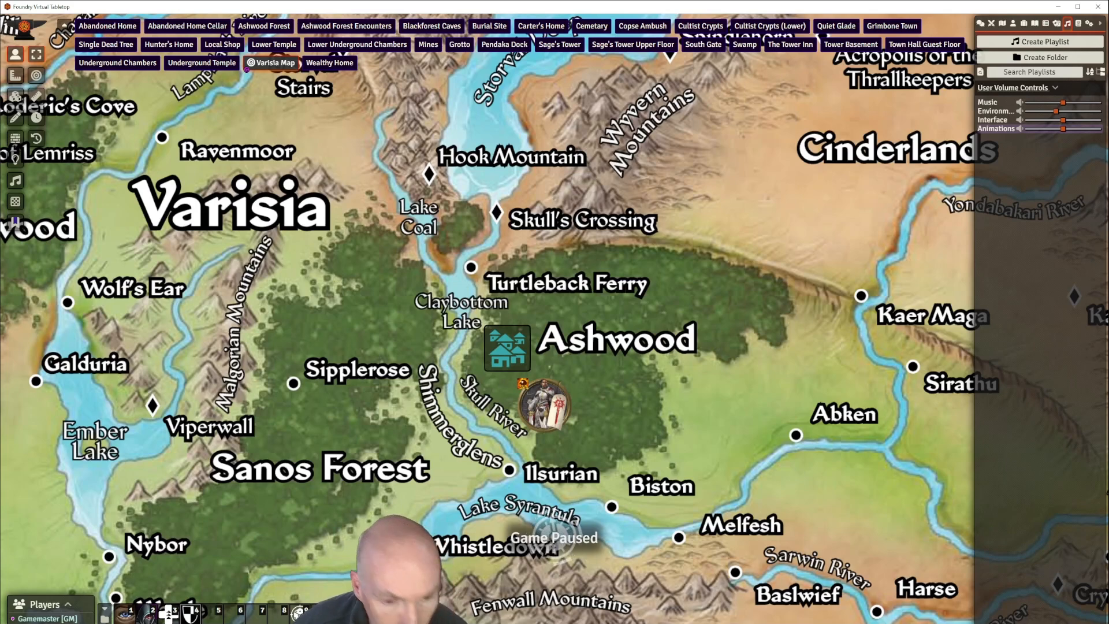
# Step: Switch to File Explorer and inspect the module's packs folder and the strife-in-grimbone-pack database files inside it
pyautogui.hotkey('alt', 'Tab')
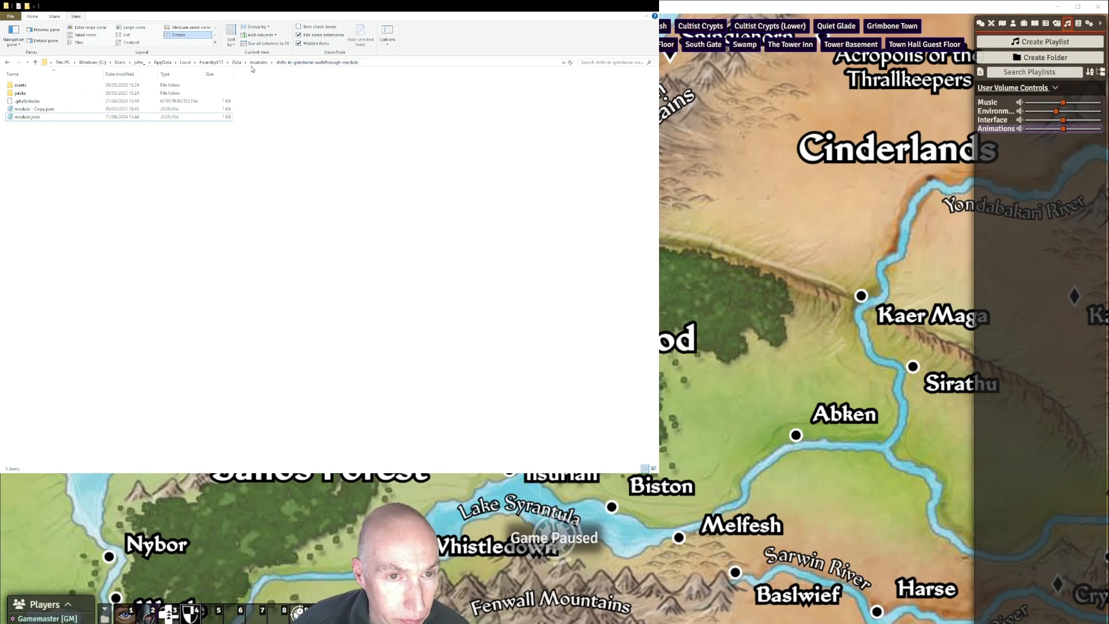
pyautogui.doubleClick(37, 94)
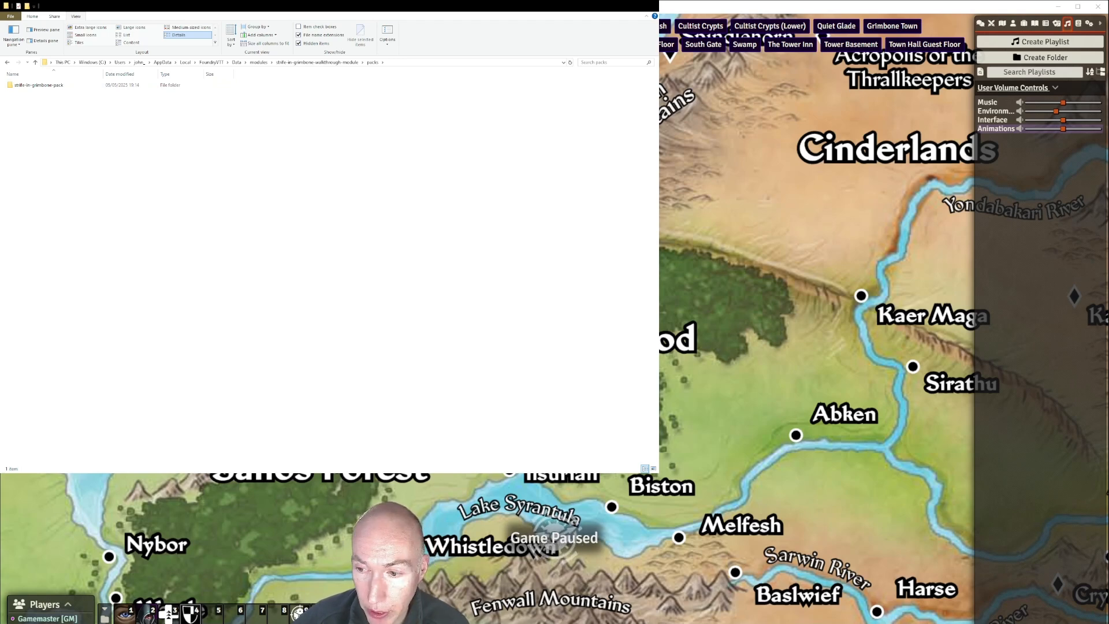
pyautogui.doubleClick(50, 89)
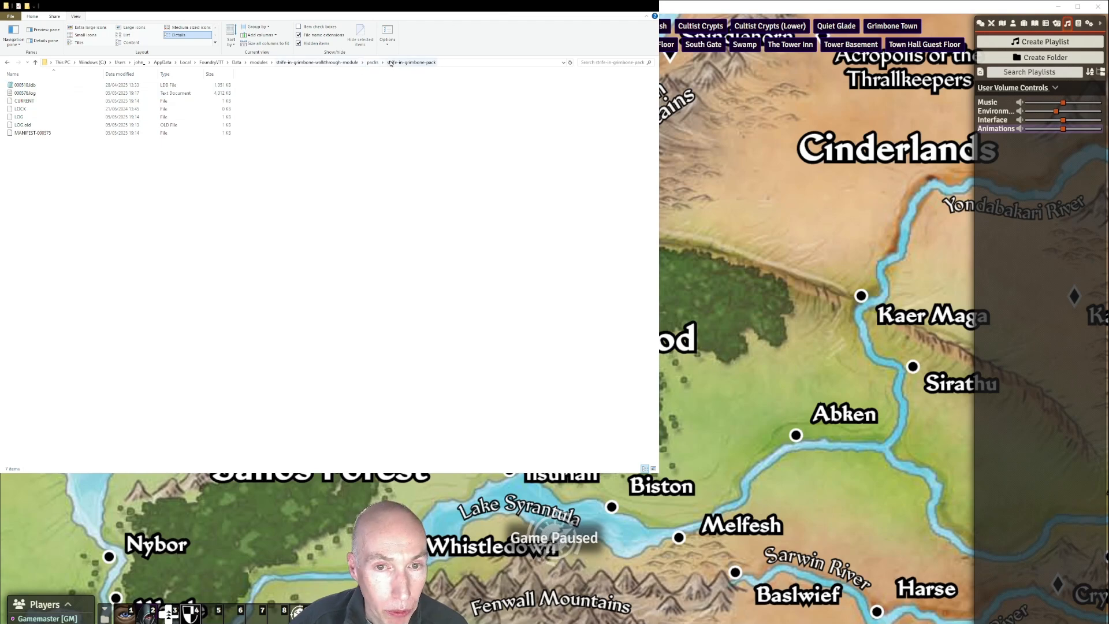
pyautogui.click(373, 63)
pyautogui.click(335, 63)
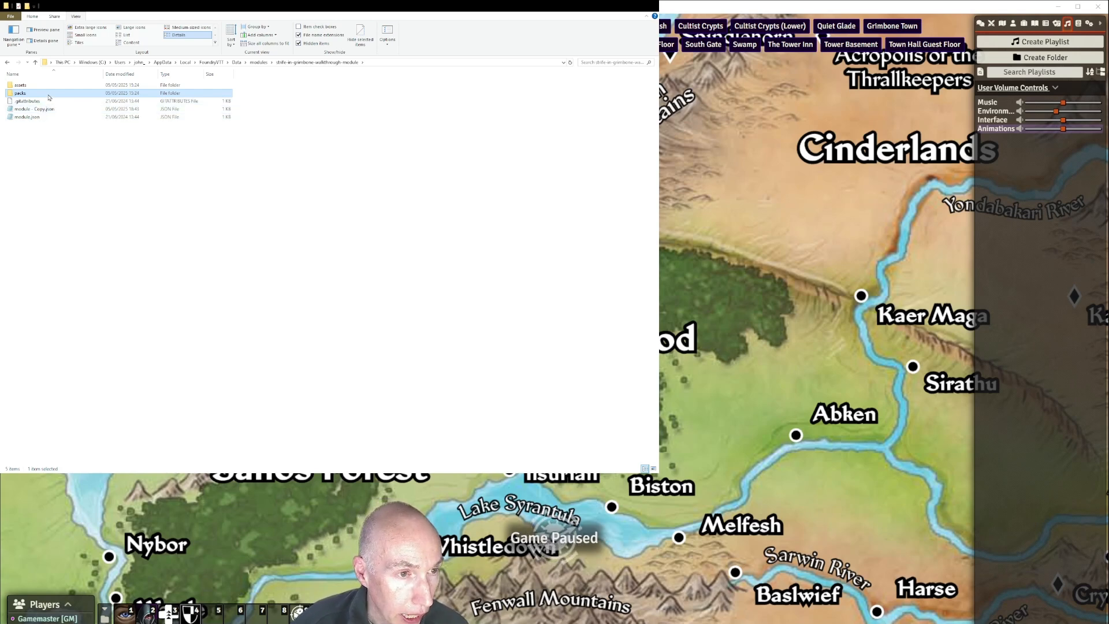
# Step: Look at the subfolders of the module's assets folder and return to Foundry Virtual Tabletop
pyautogui.click(33, 87)
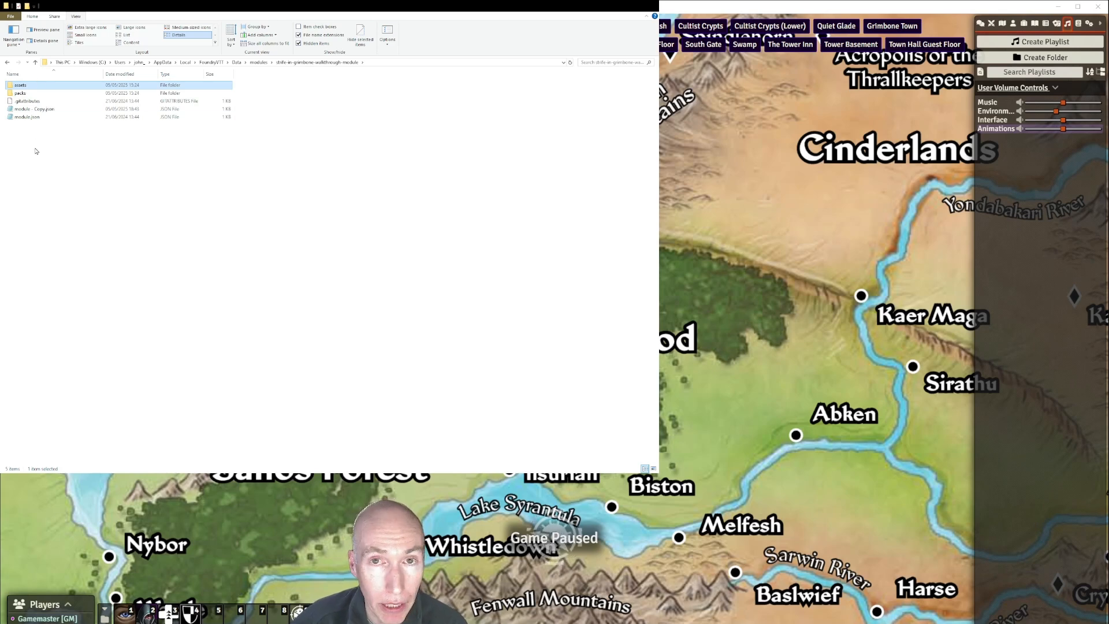
pyautogui.doubleClick(32, 87)
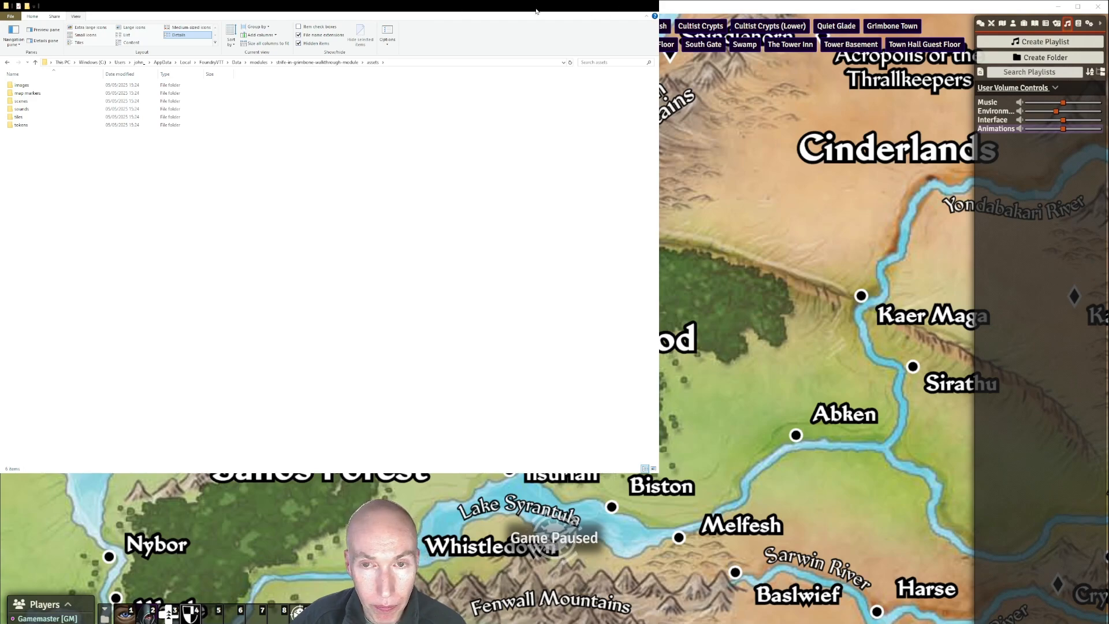
pyautogui.click(617, 10)
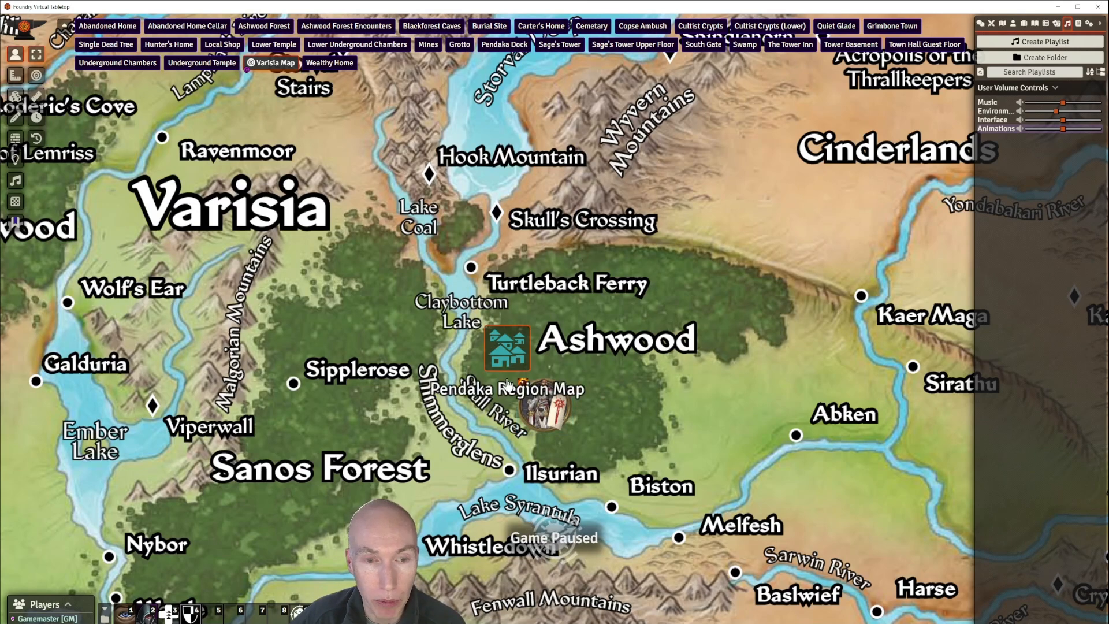
pyautogui.scroll(-1, 594, 195)
pyautogui.scroll(2, 594, 195)
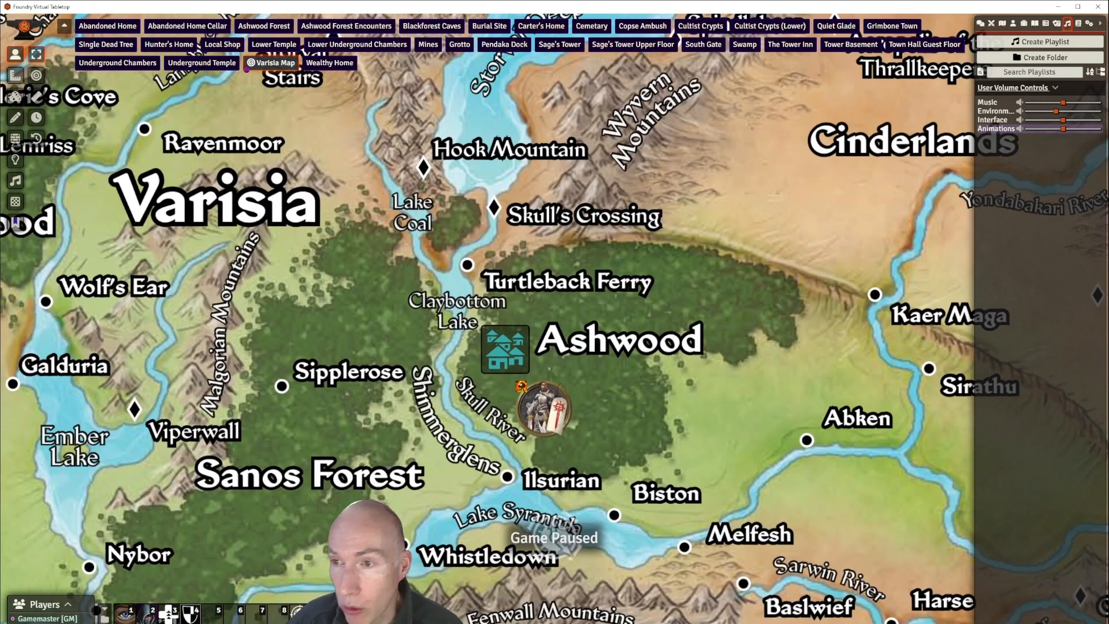
pyautogui.scroll(-1, 811, 230)
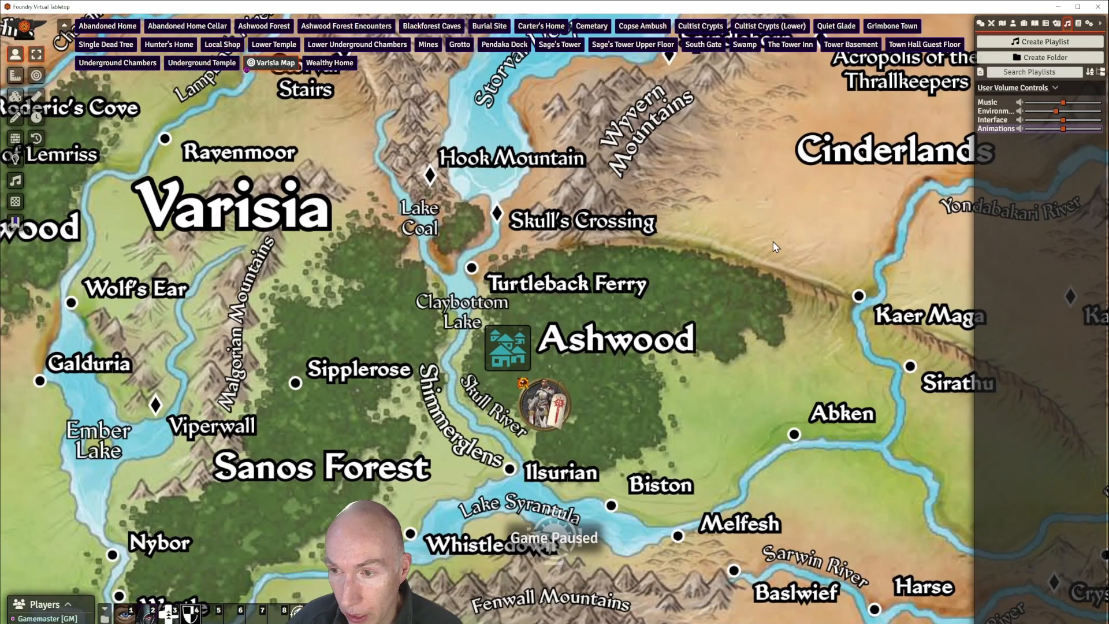
pyautogui.scroll(-1, 773, 237)
pyautogui.scroll(3, 774, 237)
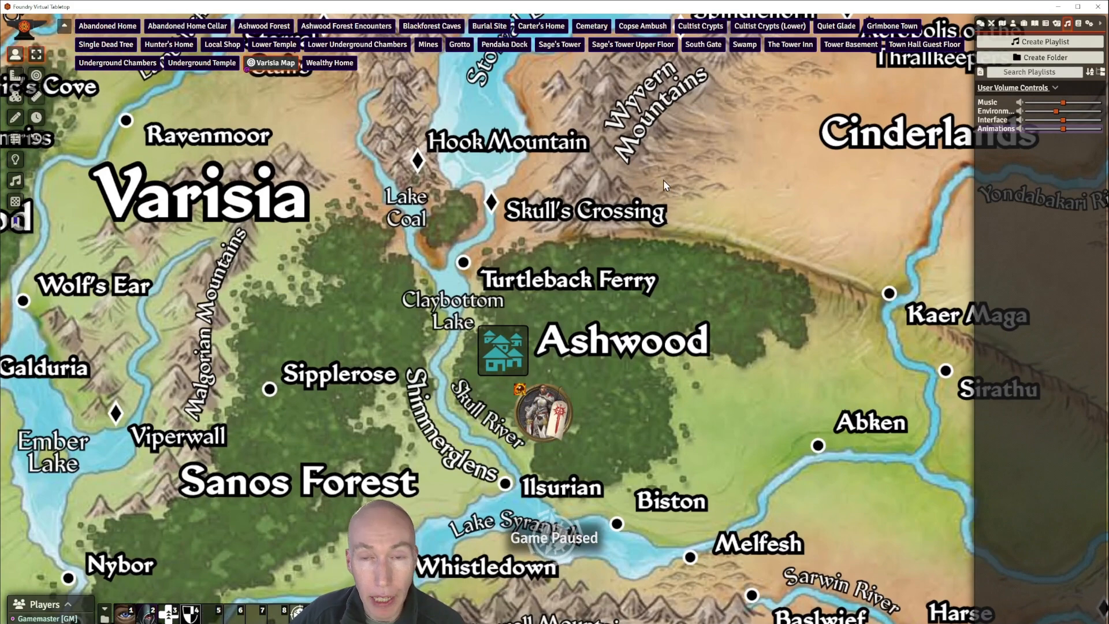
pyautogui.scroll(-2, 658, 173)
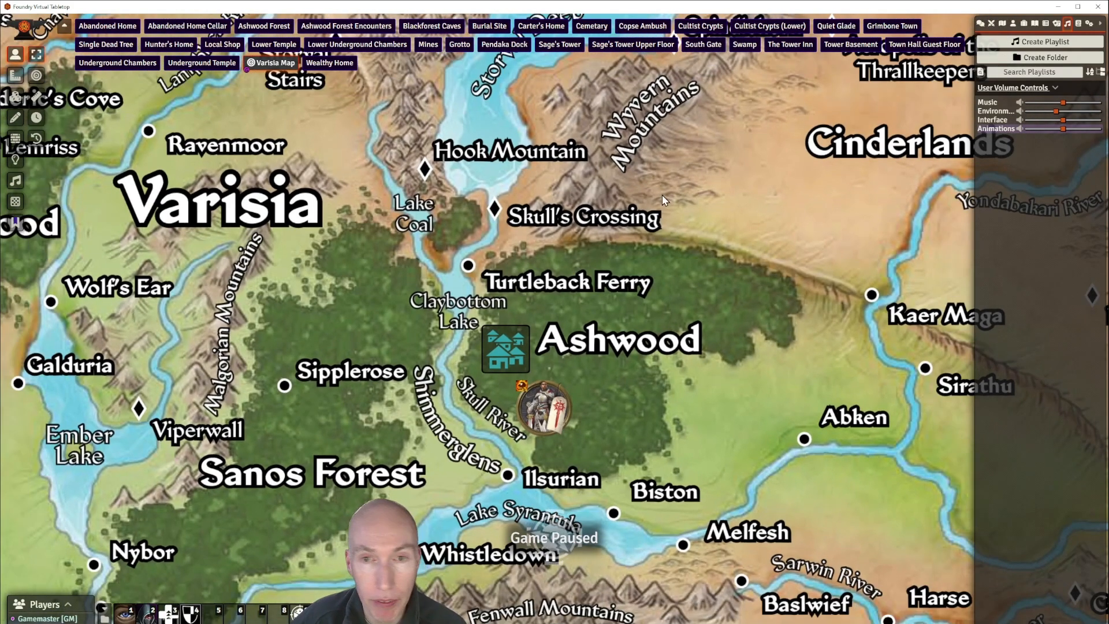
# Step: Log out of the Strife in Grimbone Walkthrough world and return to the Foundry setup page
pyautogui.click(1089, 23)
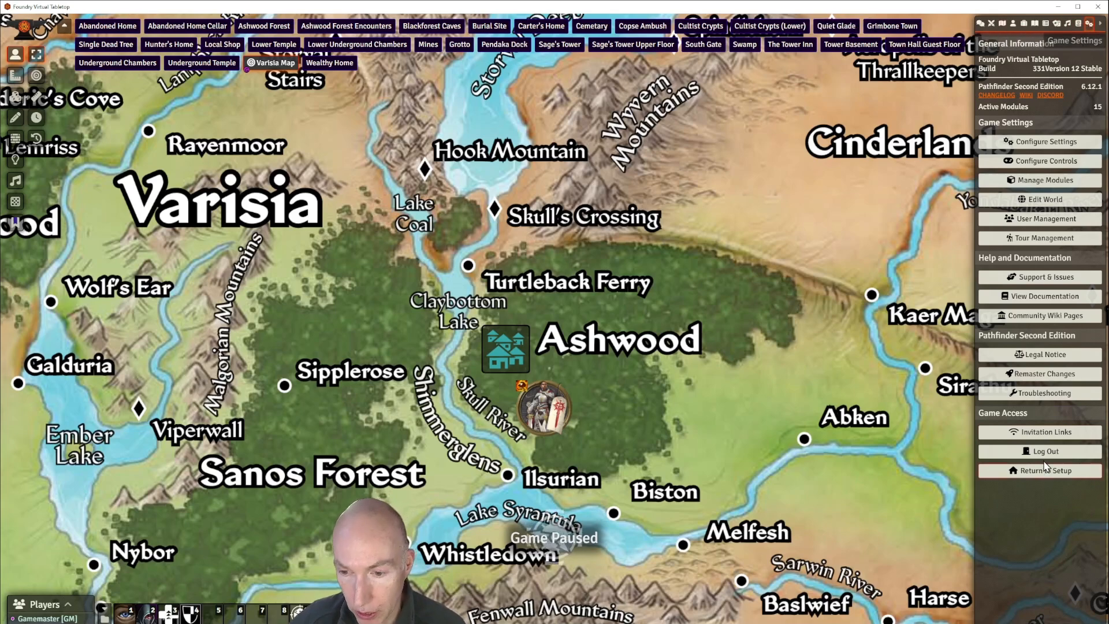
pyautogui.click(1049, 455)
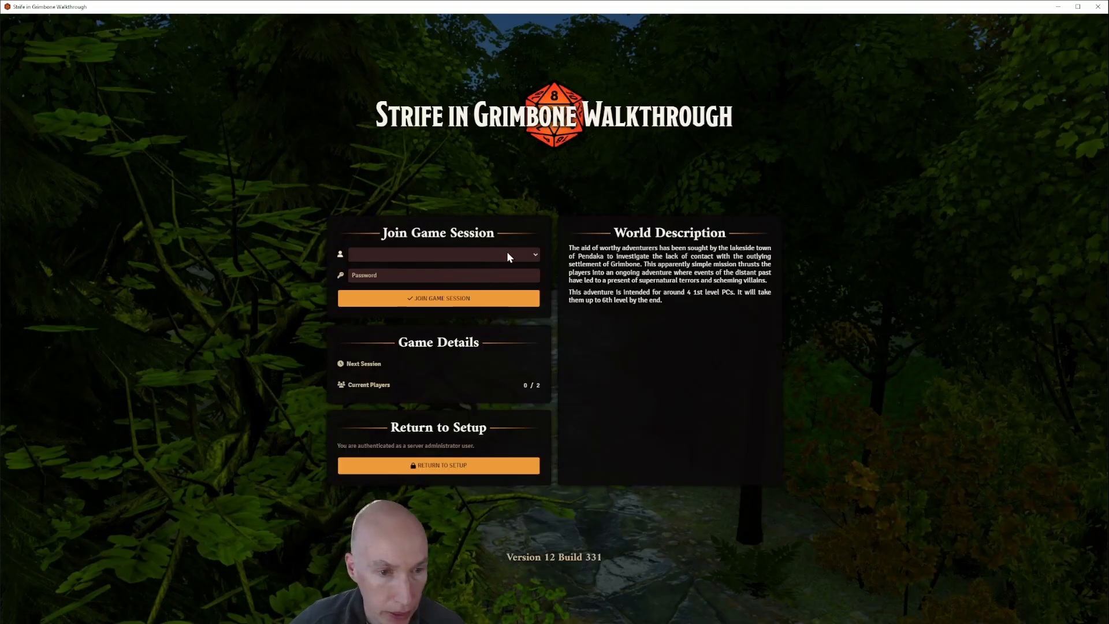
pyautogui.click(449, 465)
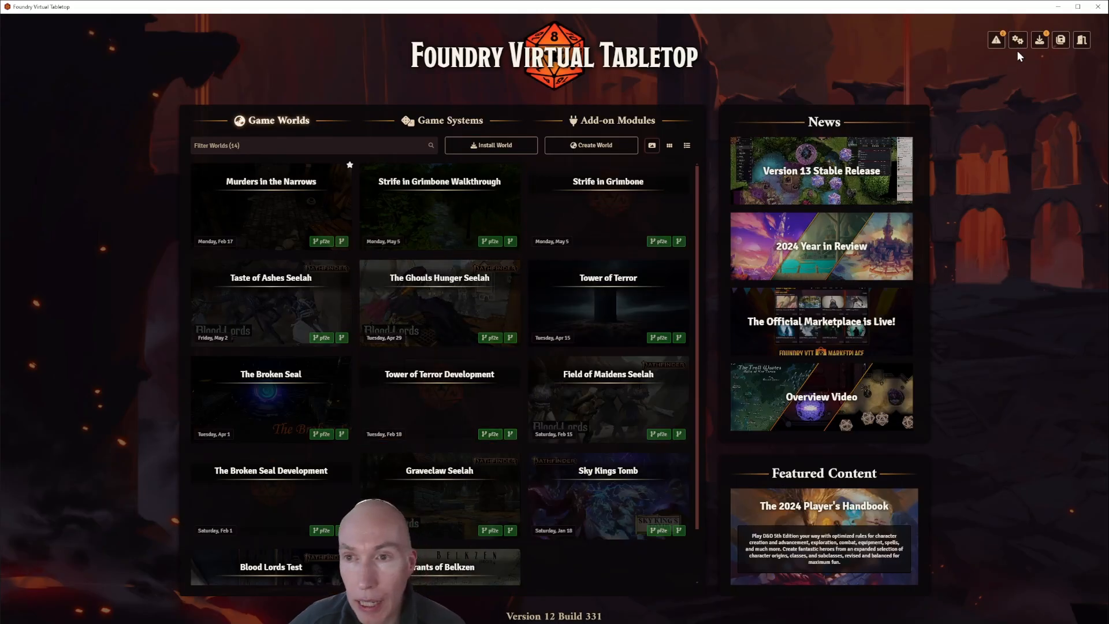
# Step: Examine the application configuration, including the default world and user data path, and close it without saving
pyautogui.click(1017, 41)
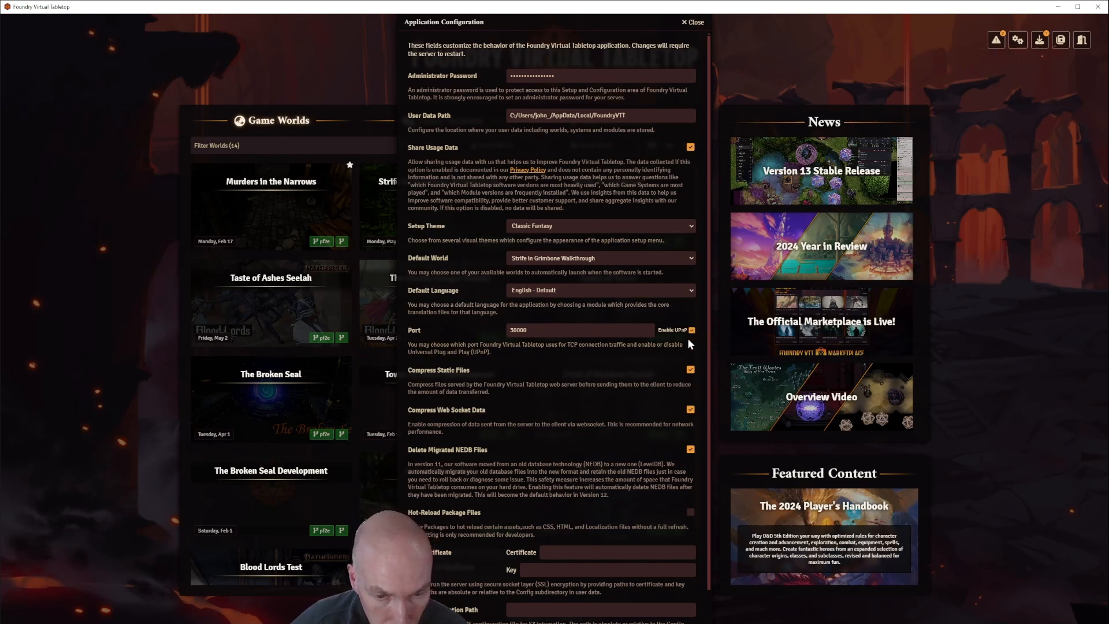
pyautogui.scroll(-1, 556, 399)
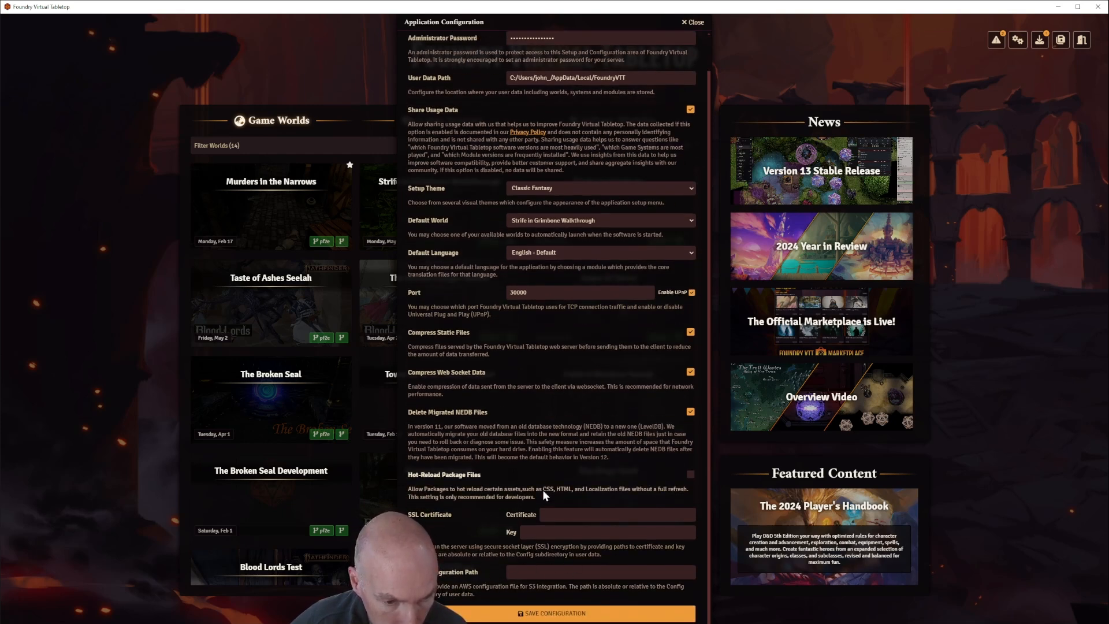
pyautogui.scroll(1, 549, 488)
pyautogui.scroll(1, 545, 479)
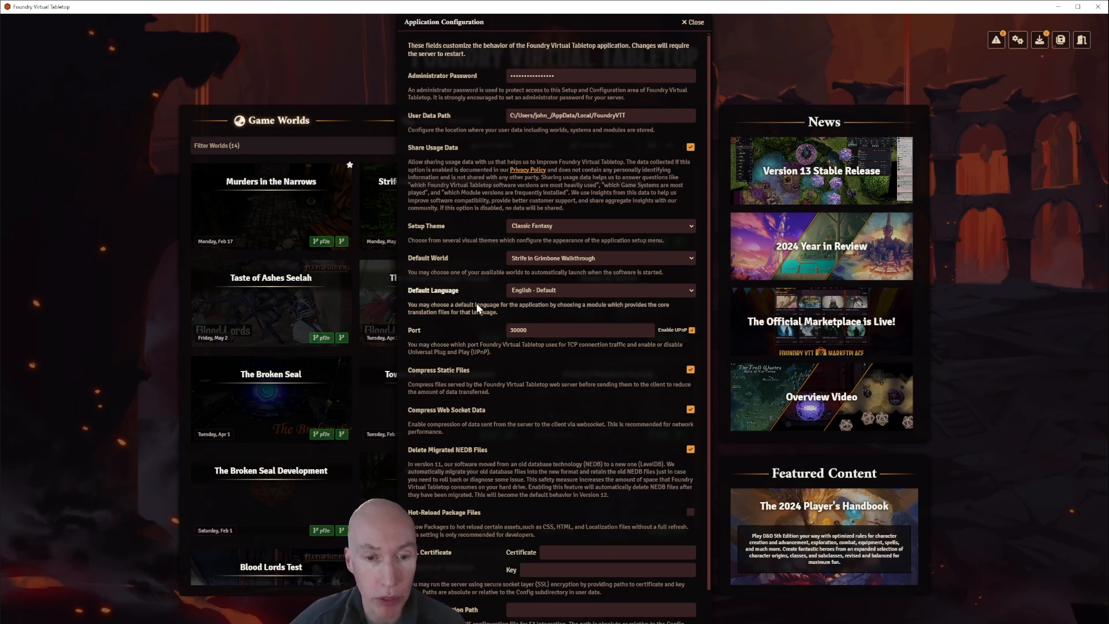
pyautogui.click(694, 22)
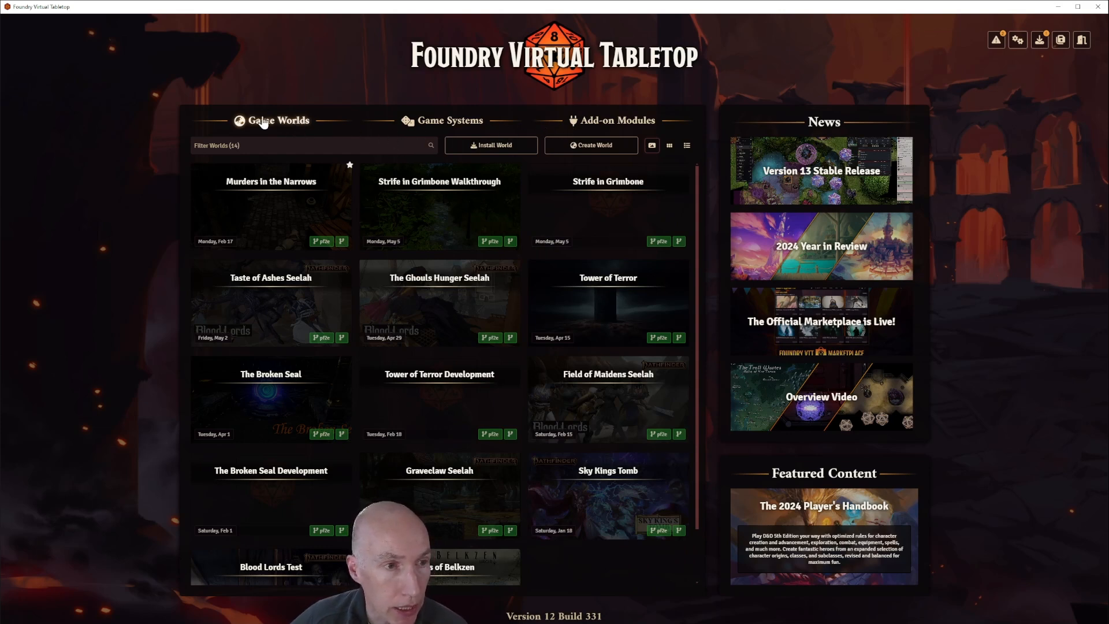
# Step: Launch the Strife in Grimbone Walkthrough world, join its game session, and close Foundry Virtual Tabletop
pyautogui.click(441, 214)
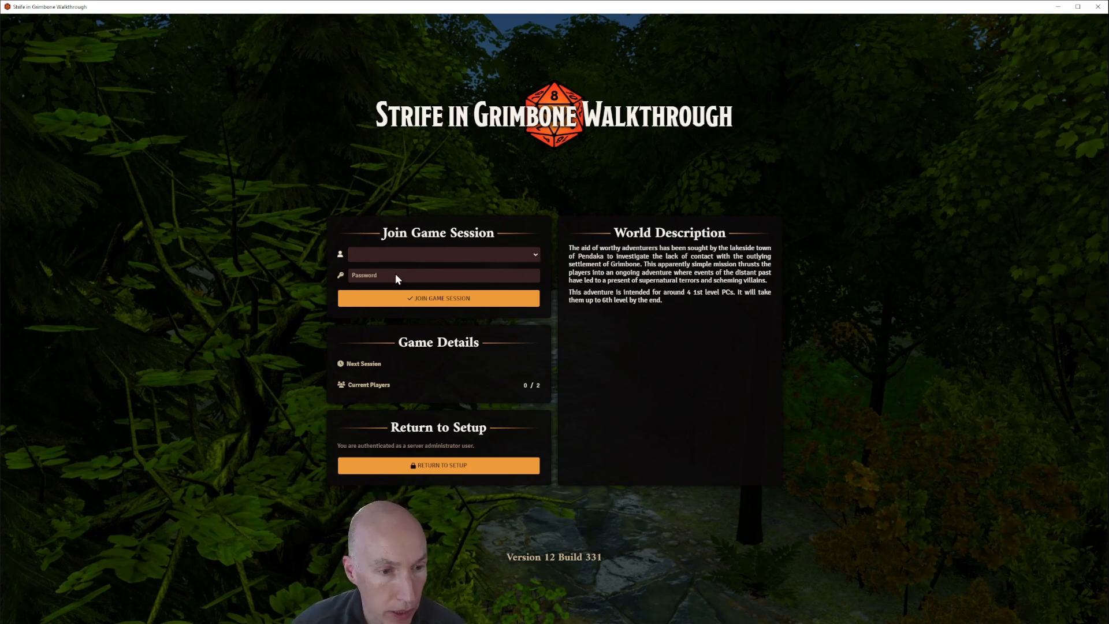
pyautogui.click(417, 298)
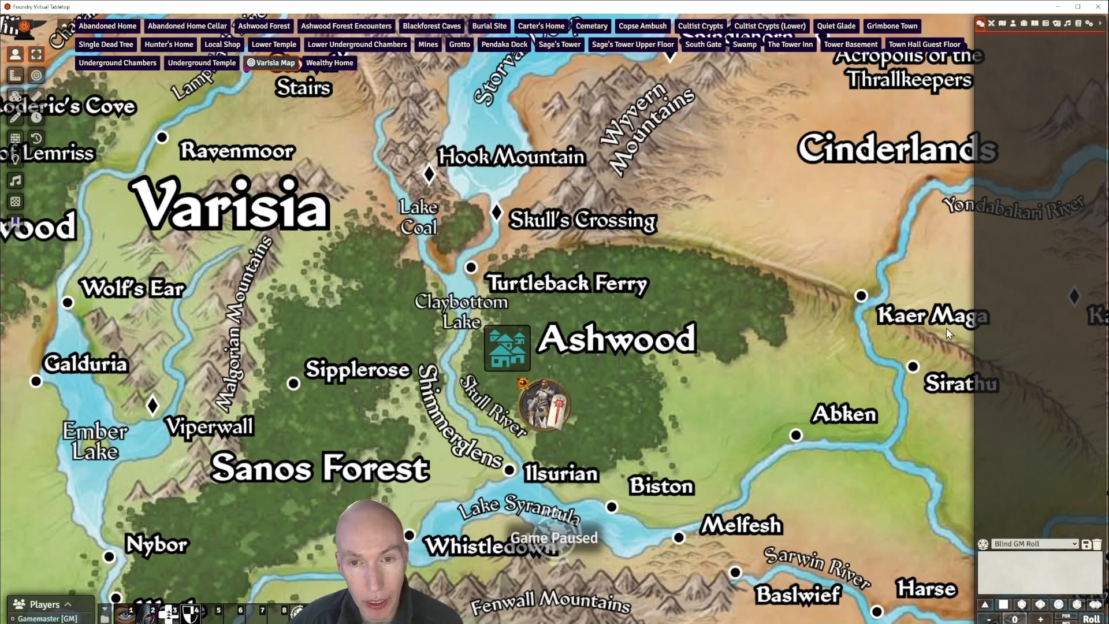
pyautogui.click(1096, 7)
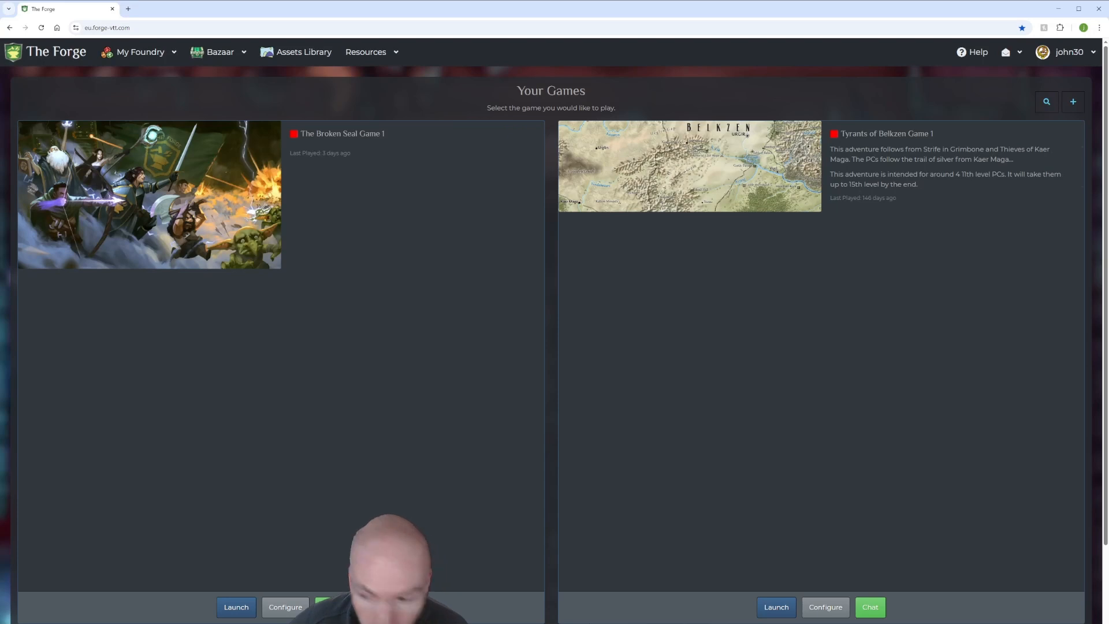
# Step: In The Forge's games configuration, import the Strife in Grimbone Walkthrough Module from its local folder using the Import Wizard
pyautogui.moveTo(613, 505)
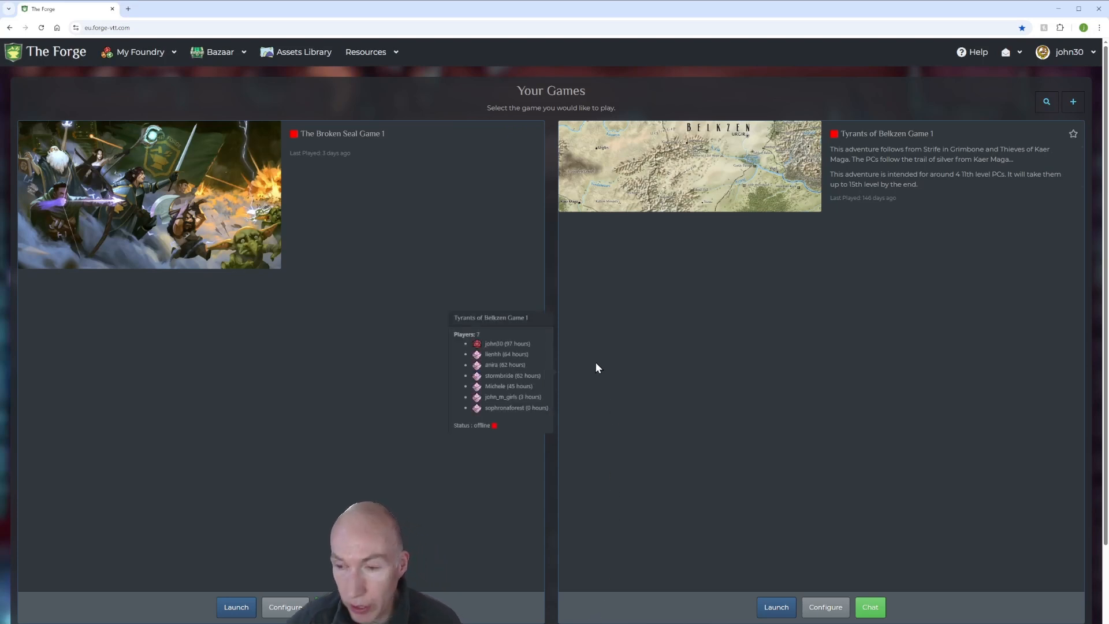
pyautogui.moveTo(418, 237)
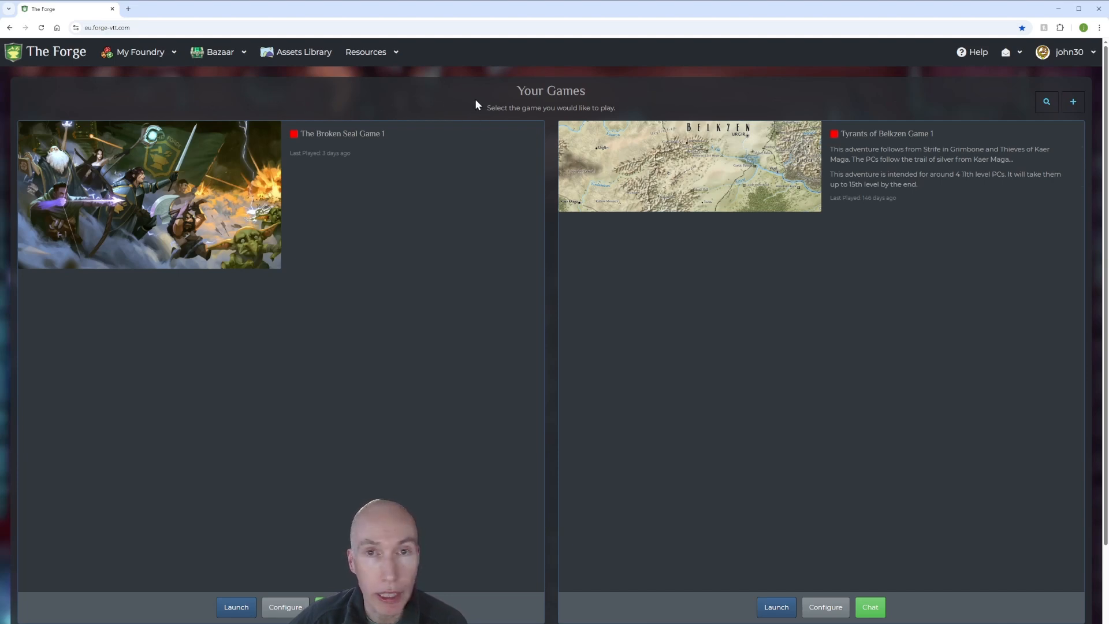
pyautogui.click(137, 54)
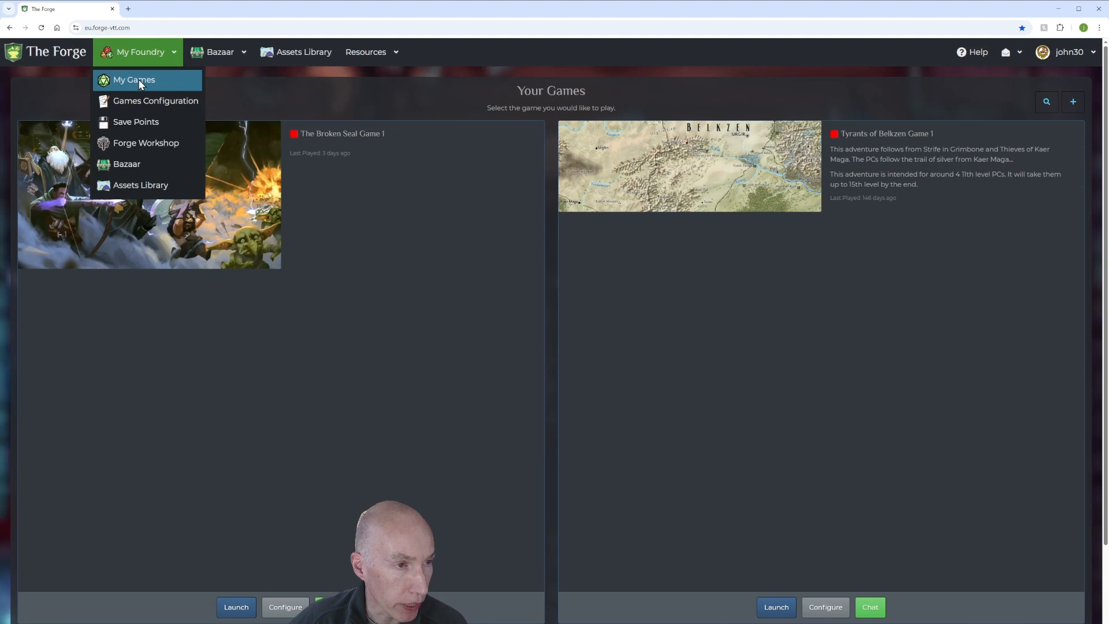
pyautogui.click(139, 103)
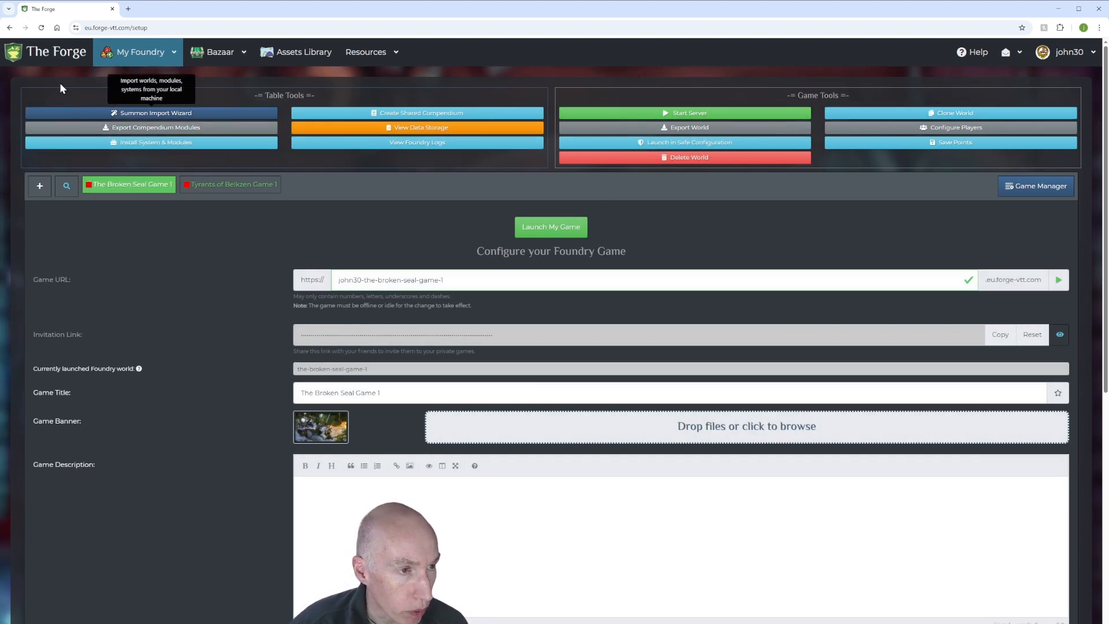
pyautogui.click(167, 114)
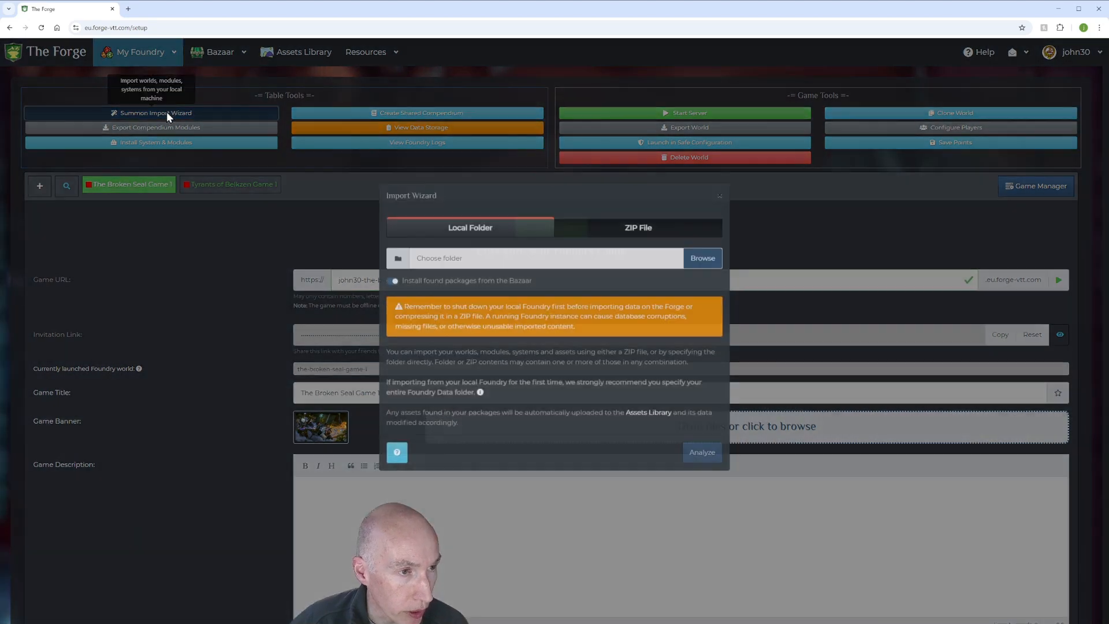
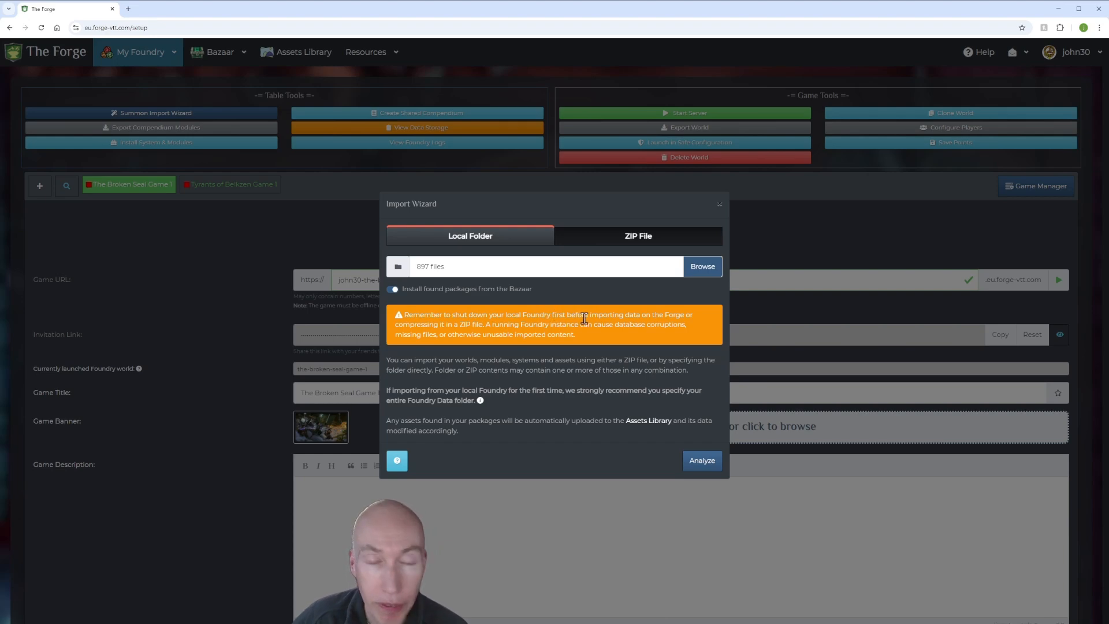
pyautogui.click(702, 461)
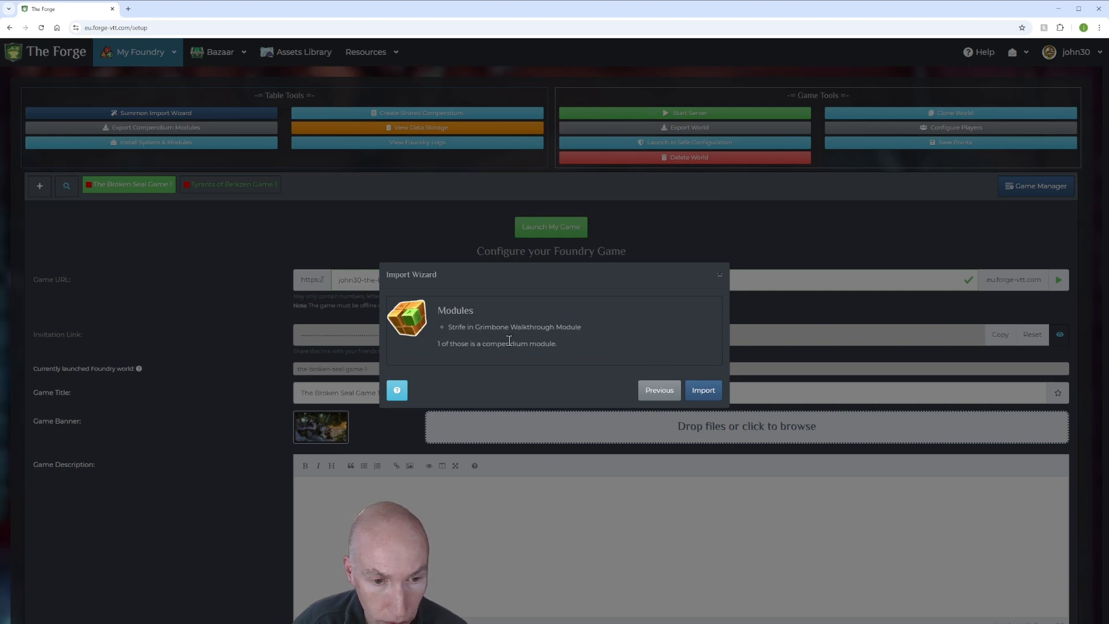
pyautogui.click(703, 392)
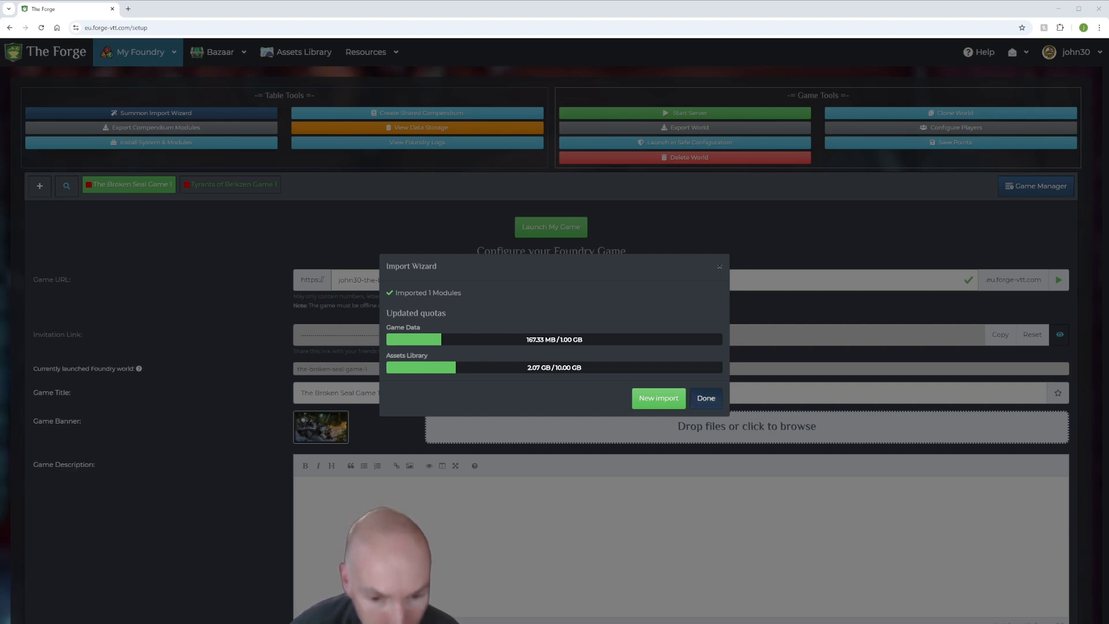
pyautogui.click(706, 398)
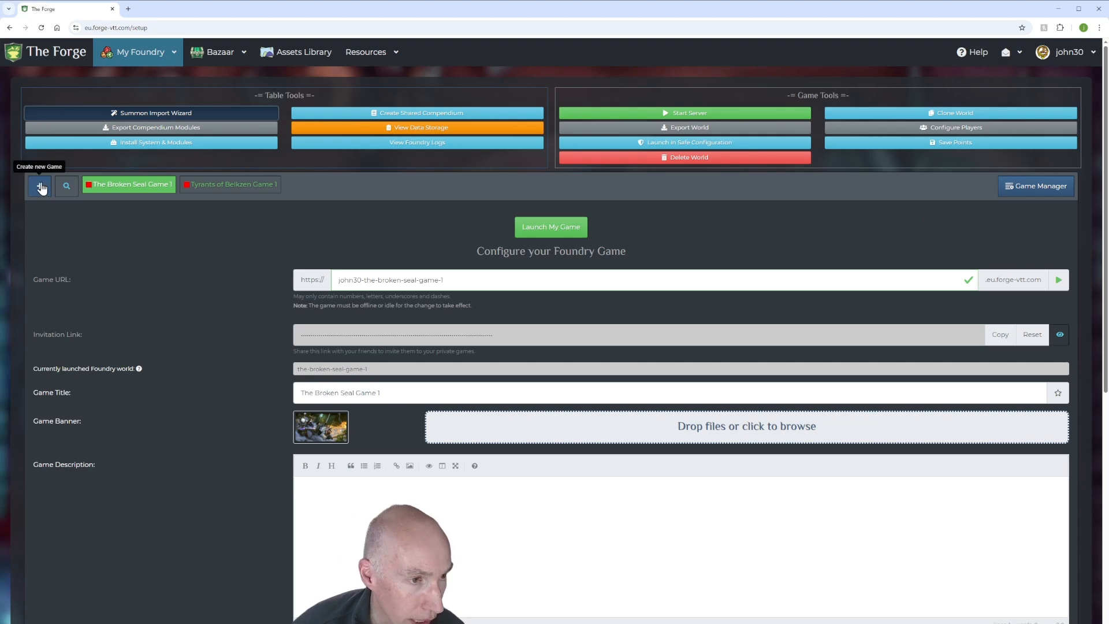
# Step: Begin creating a blank game with the Pathfinder Second Edition system and hide the uninstalled systems
pyautogui.click(1038, 190)
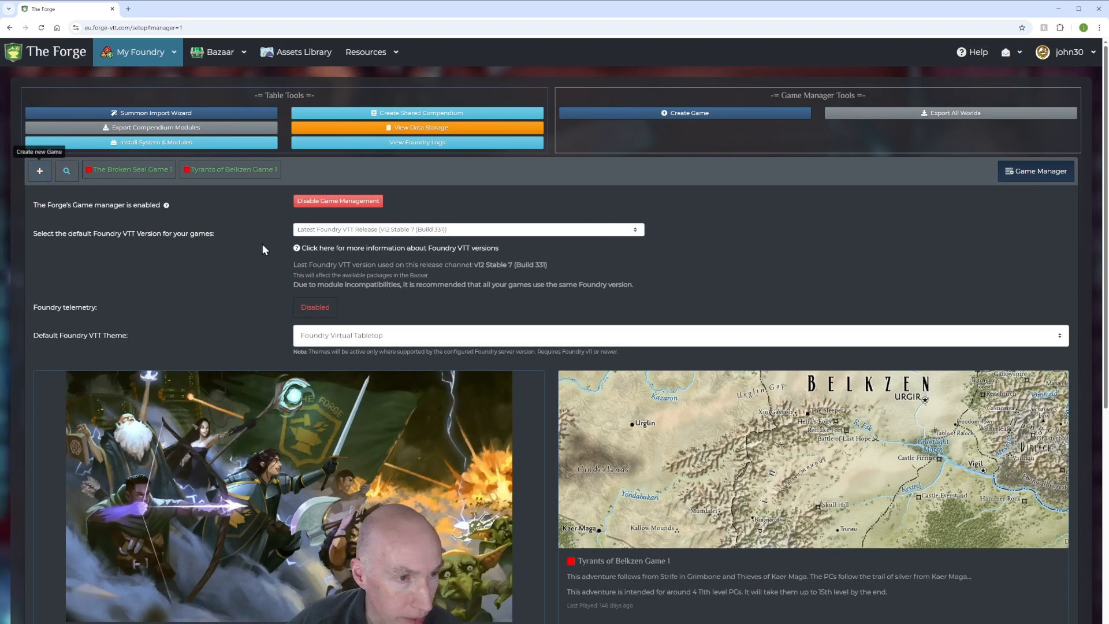
pyautogui.click(39, 175)
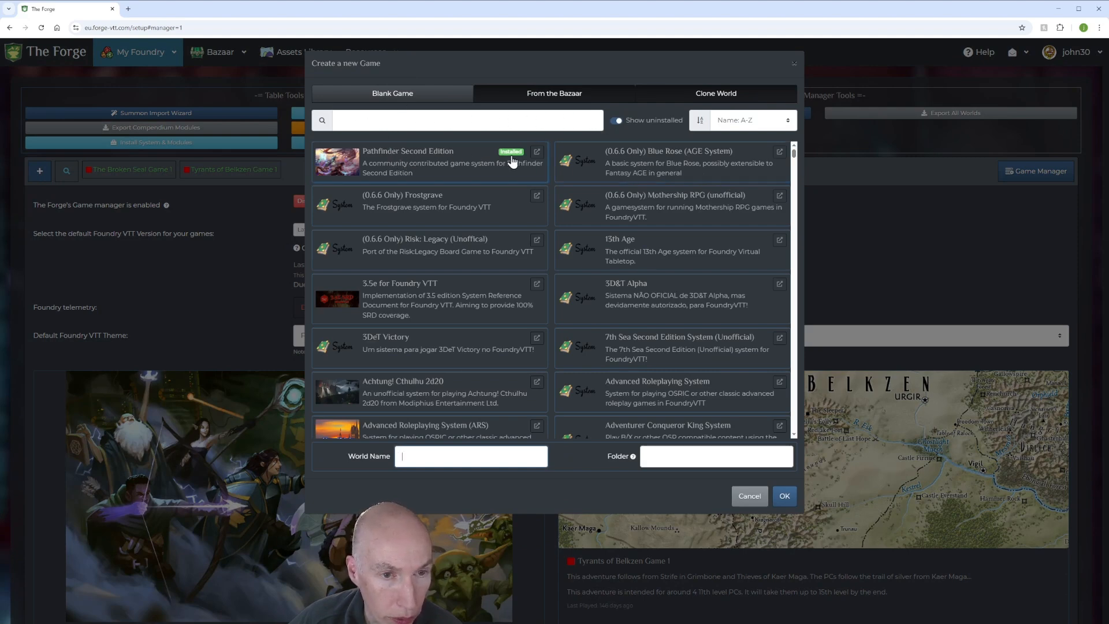
pyautogui.click(395, 157)
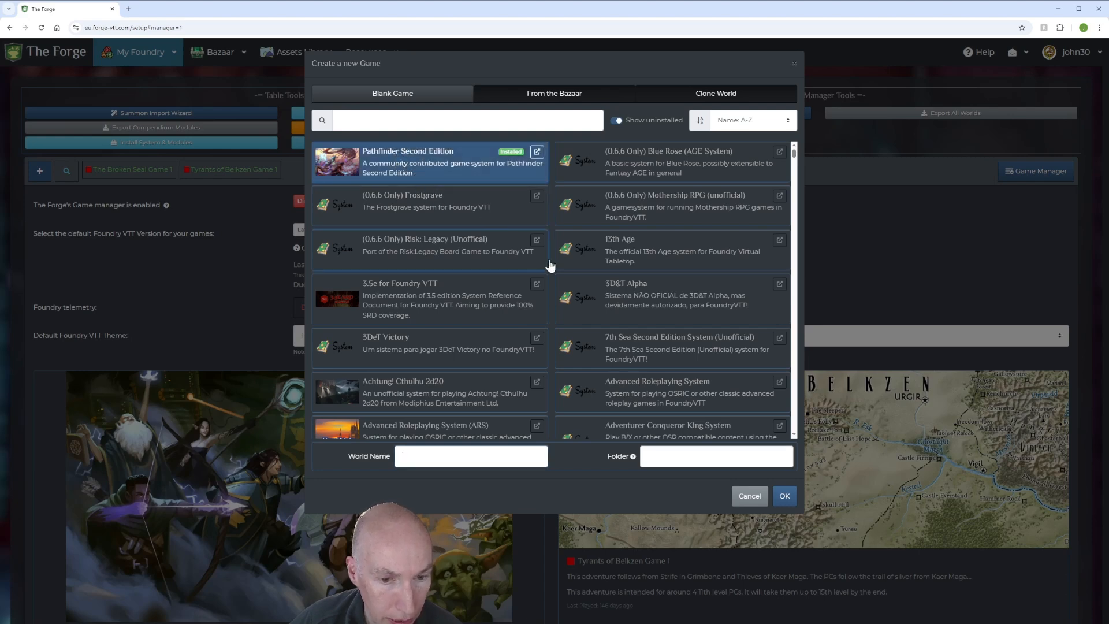
pyautogui.scroll(-5, 590, 297)
pyautogui.scroll(-12, 591, 297)
pyautogui.scroll(-12, 592, 298)
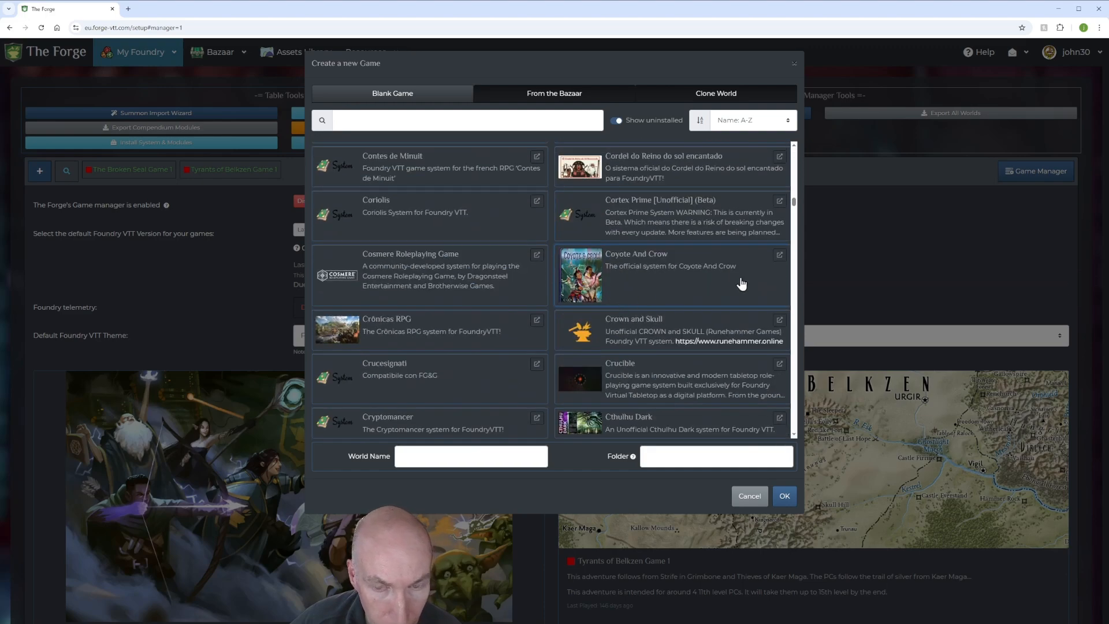
pyautogui.scroll(10, 701, 245)
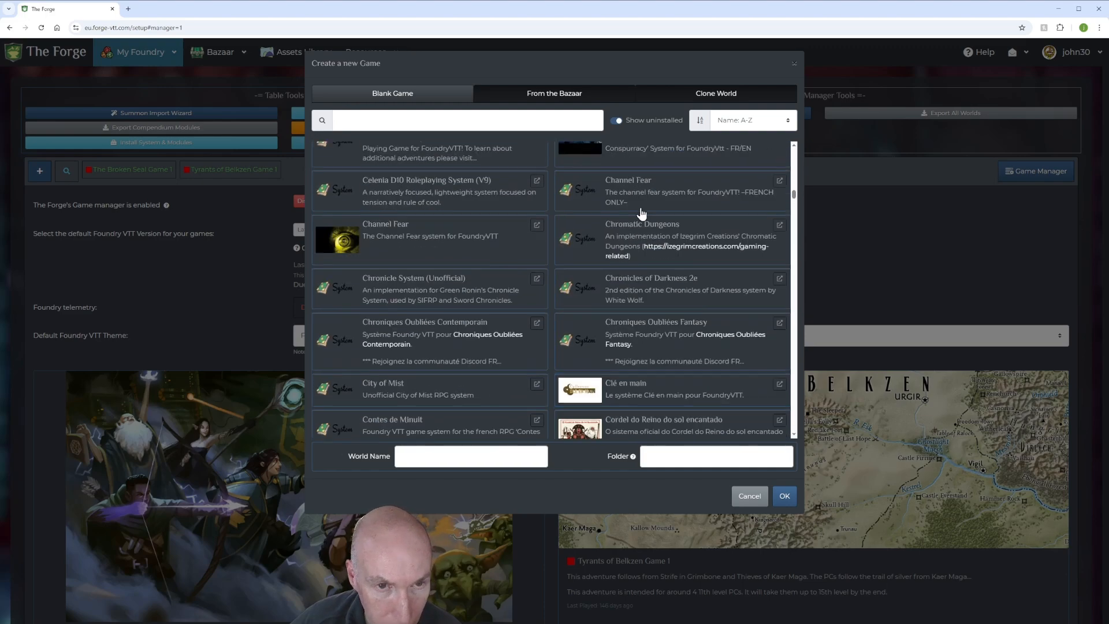
pyautogui.click(619, 121)
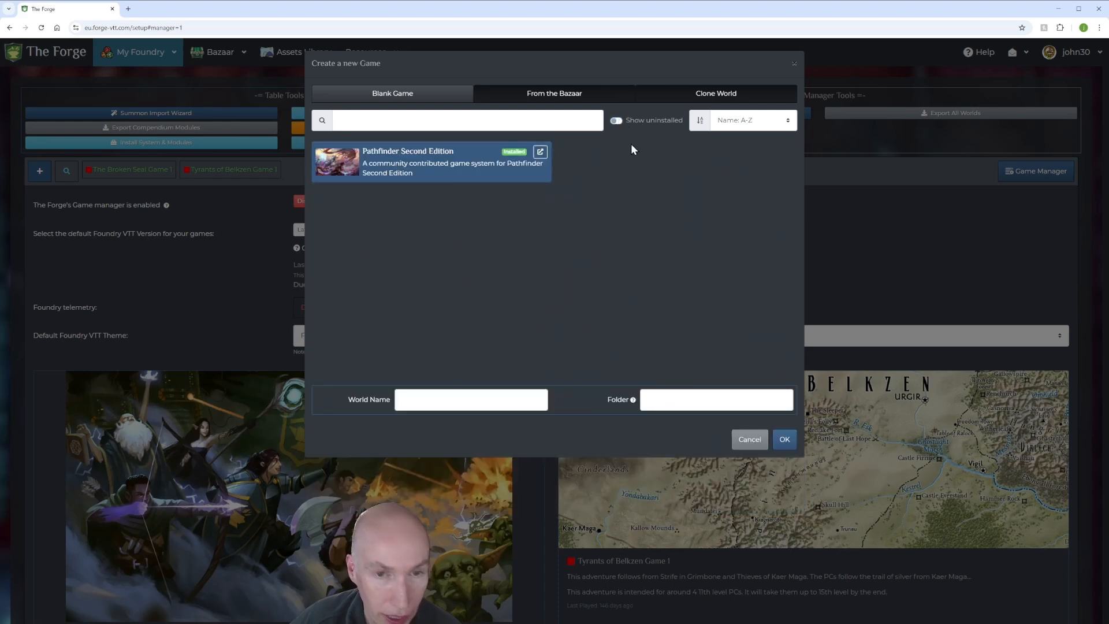
# Step: Name the world Strife in Grimbone Walkthrough Test, keep the suggested folder name, and create the game
pyautogui.click(407, 402)
pyautogui.write('Strifein Gr')
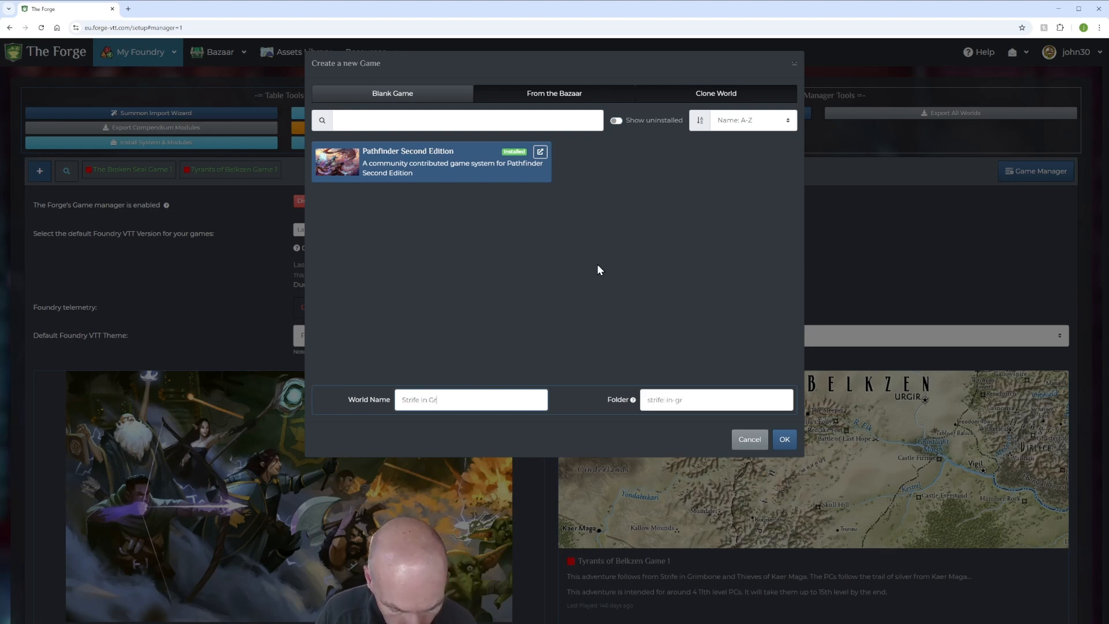
pyautogui.write('imbone Walkthrough')
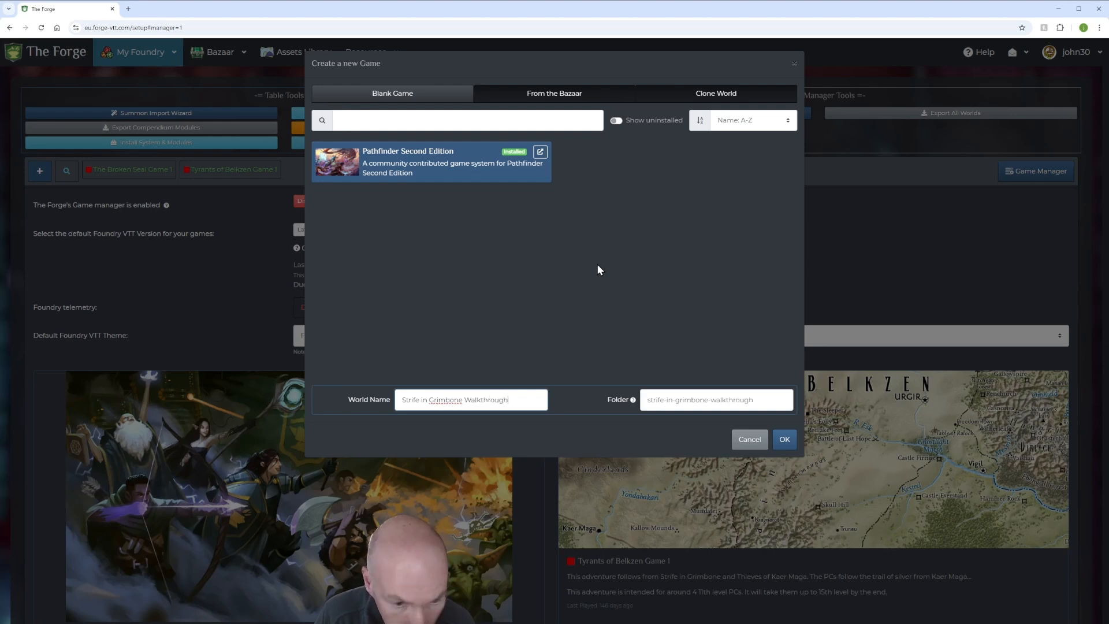
pyautogui.write(' Test')
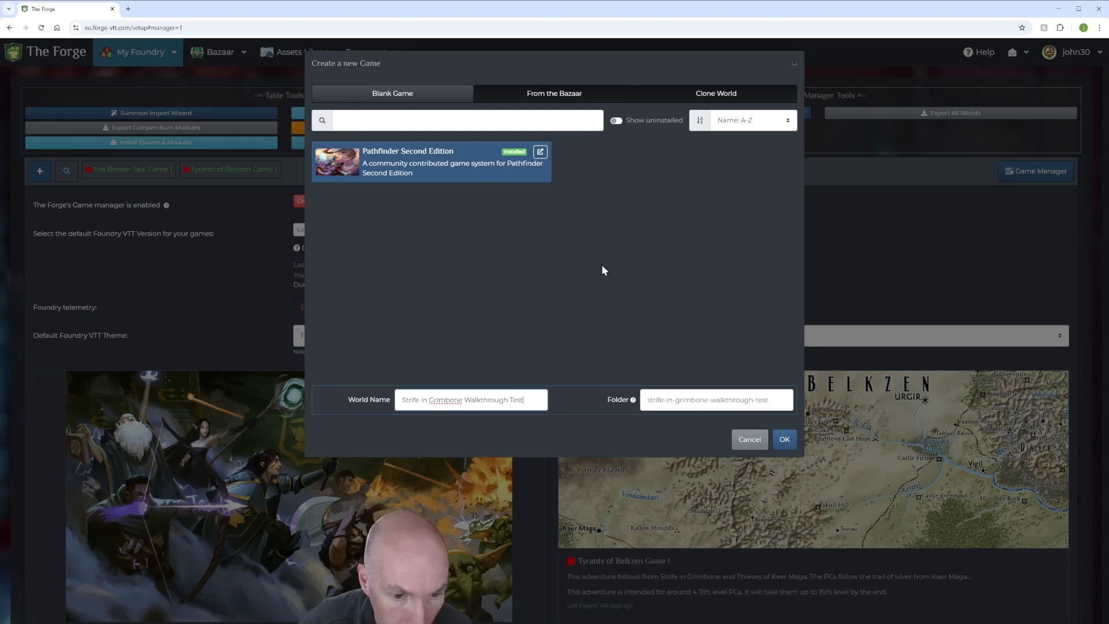
pyautogui.click(651, 398)
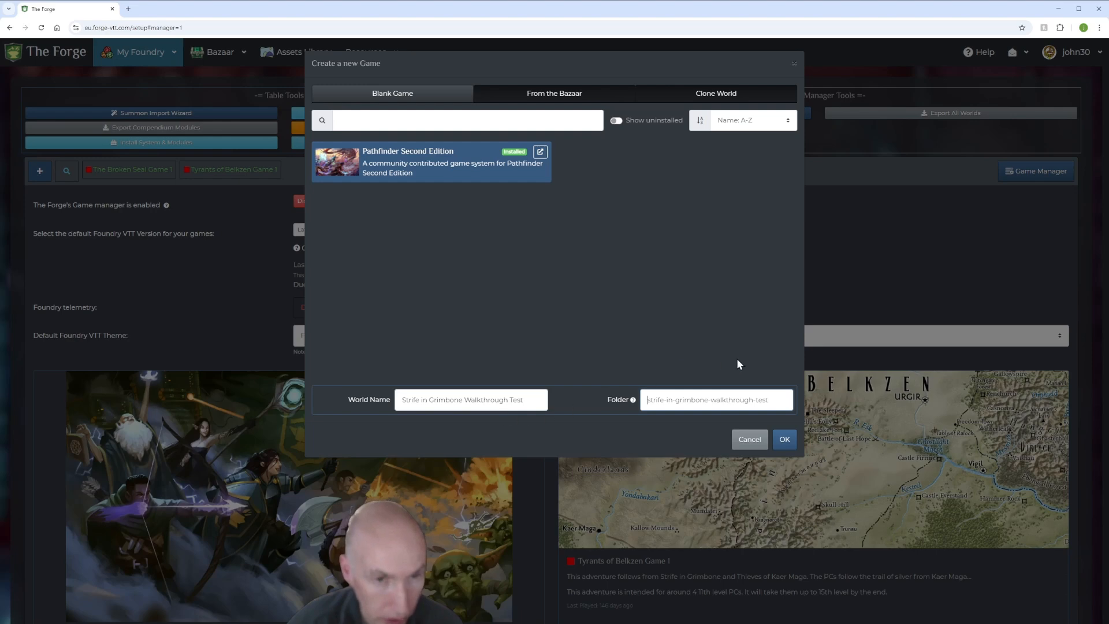
pyautogui.click(785, 440)
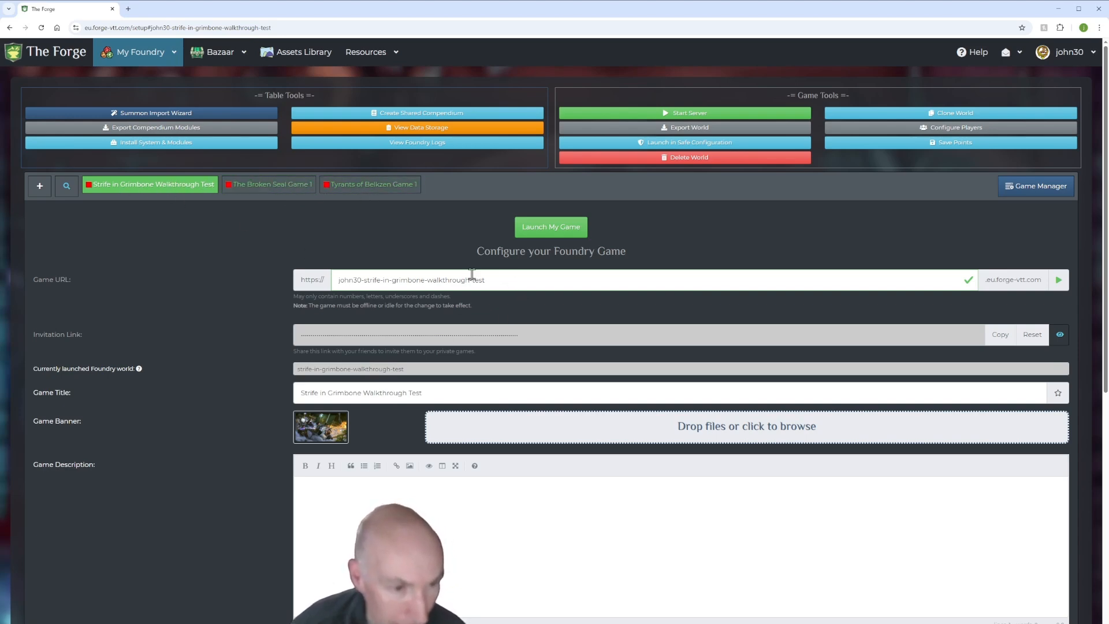
# Step: Switch to Foundry Virtual Tabletop and return from the world's join page to setup by entering the administrator password
pyautogui.scroll(-2, 504, 283)
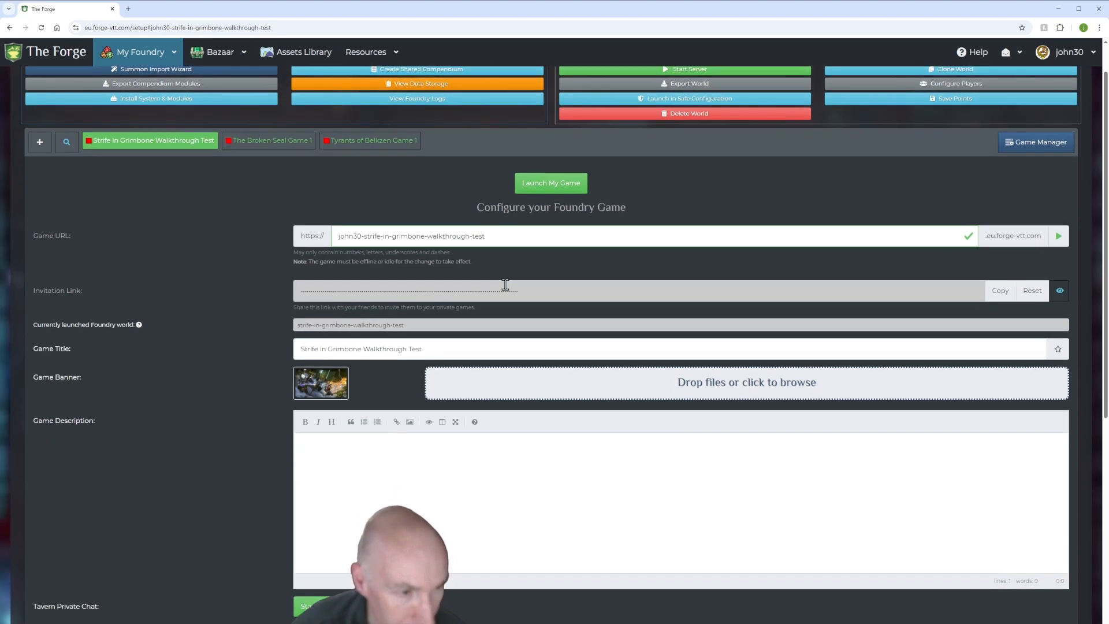
pyautogui.scroll(-1, 505, 284)
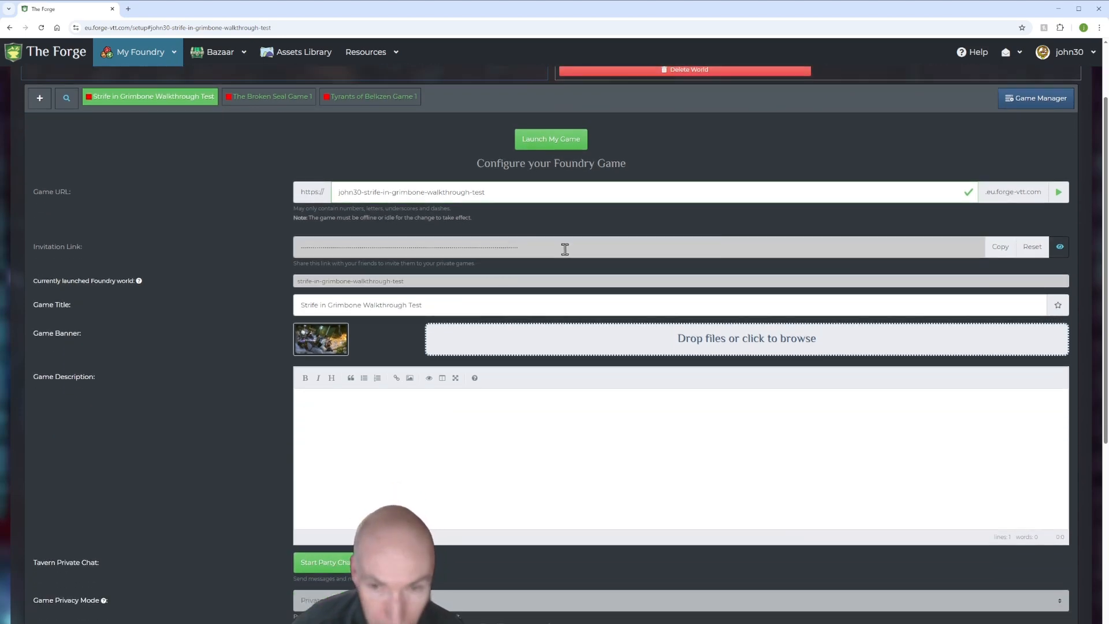
pyautogui.scroll(-1, 565, 249)
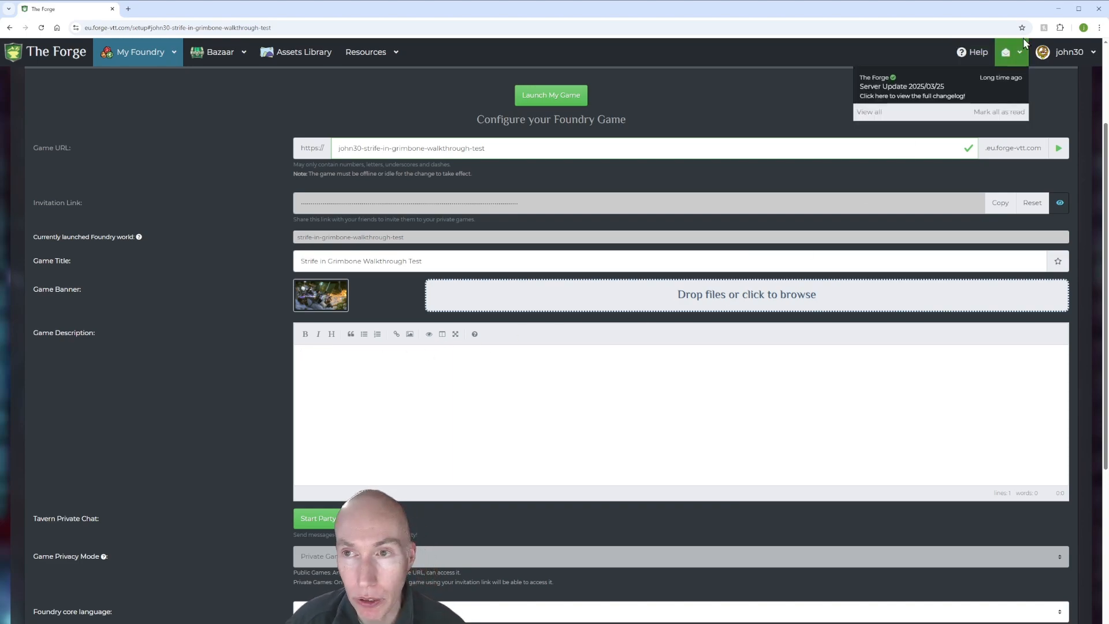
pyautogui.click(1059, 12)
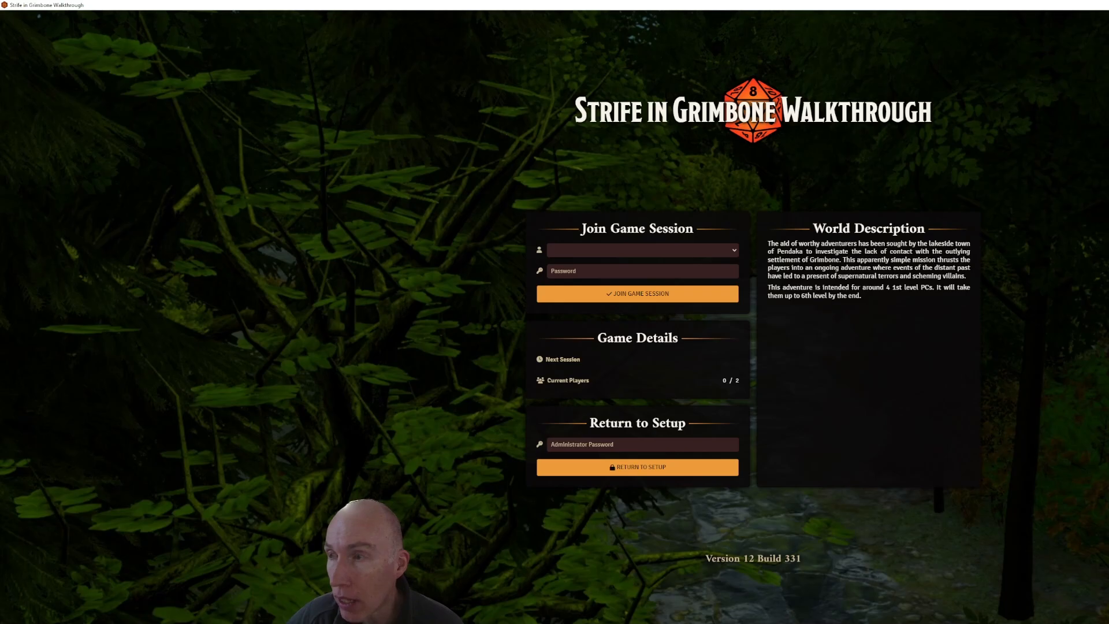
pyautogui.press('super+Down')
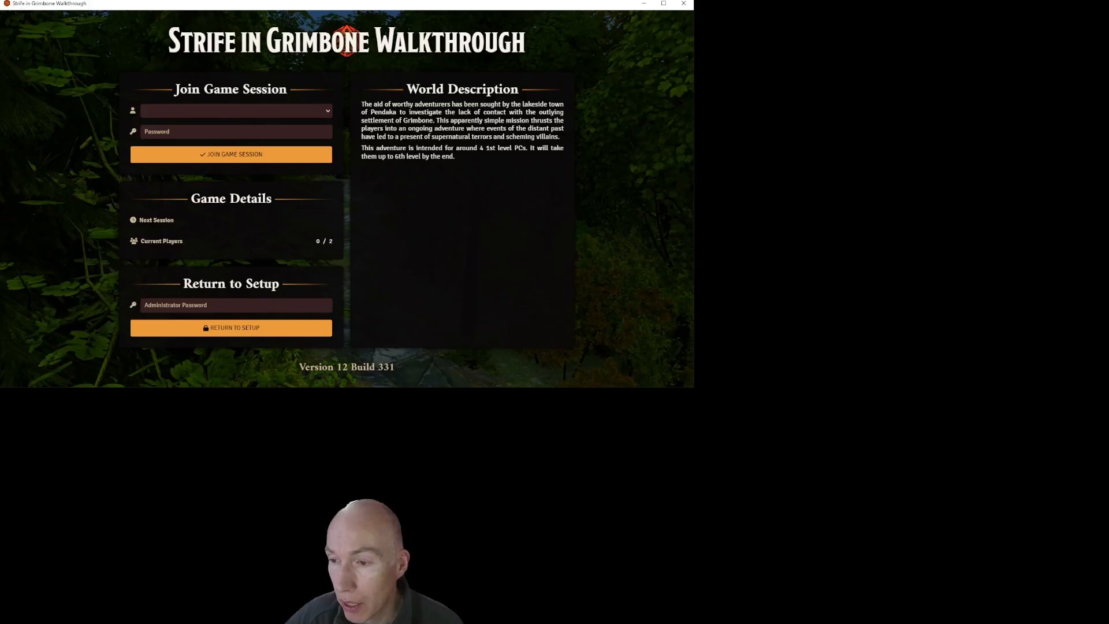
pyautogui.doubleClick(516, 8)
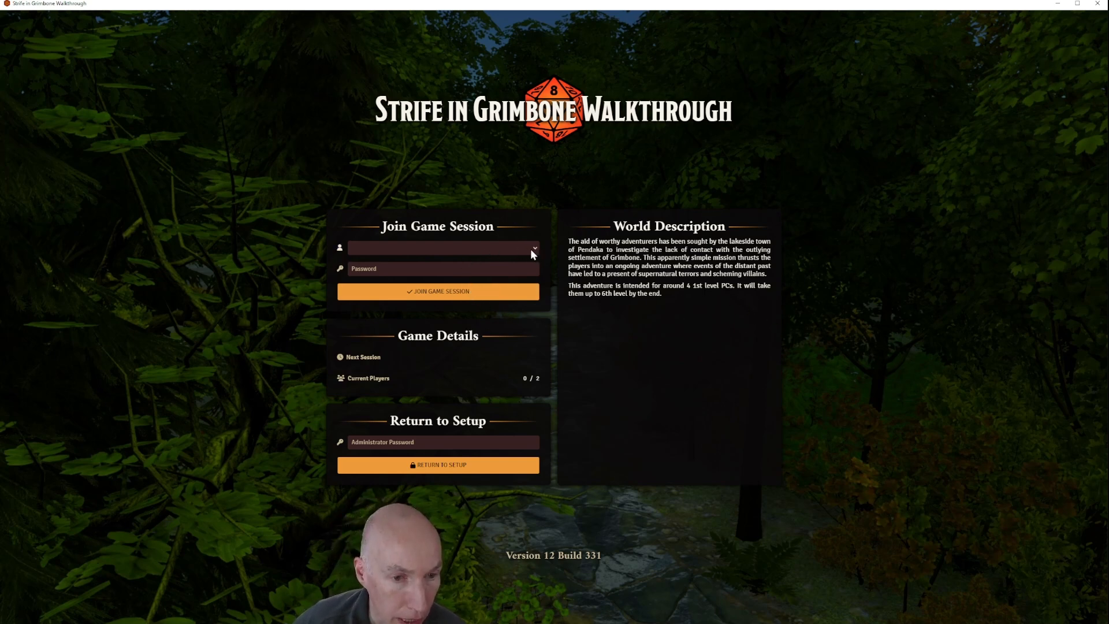
pyautogui.click(432, 441)
pyautogui.write('••••••••')
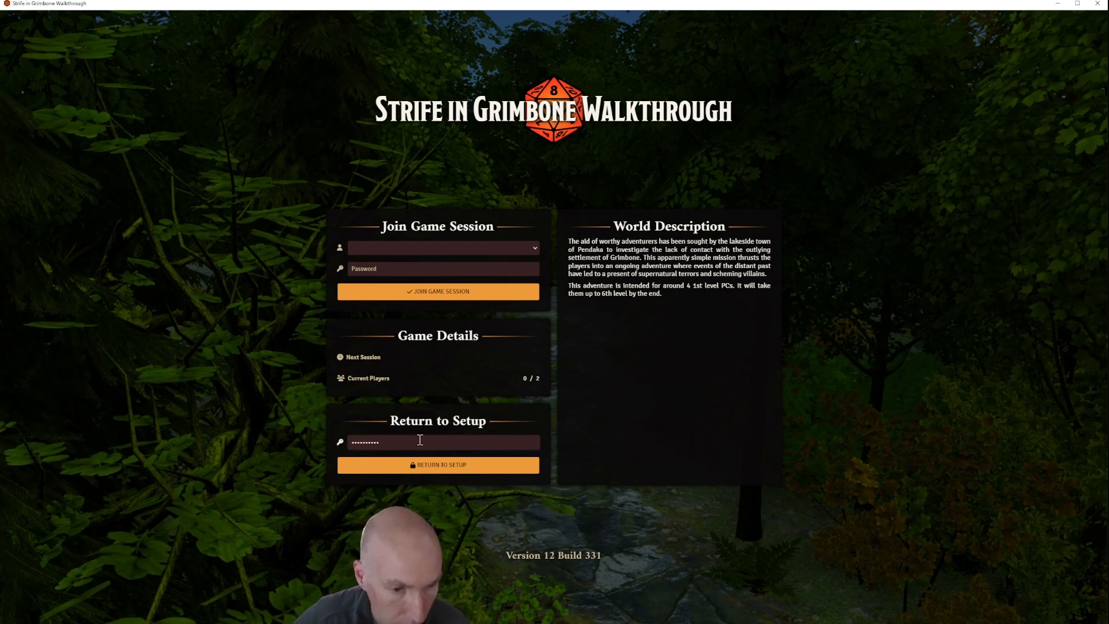
pyautogui.click(439, 465)
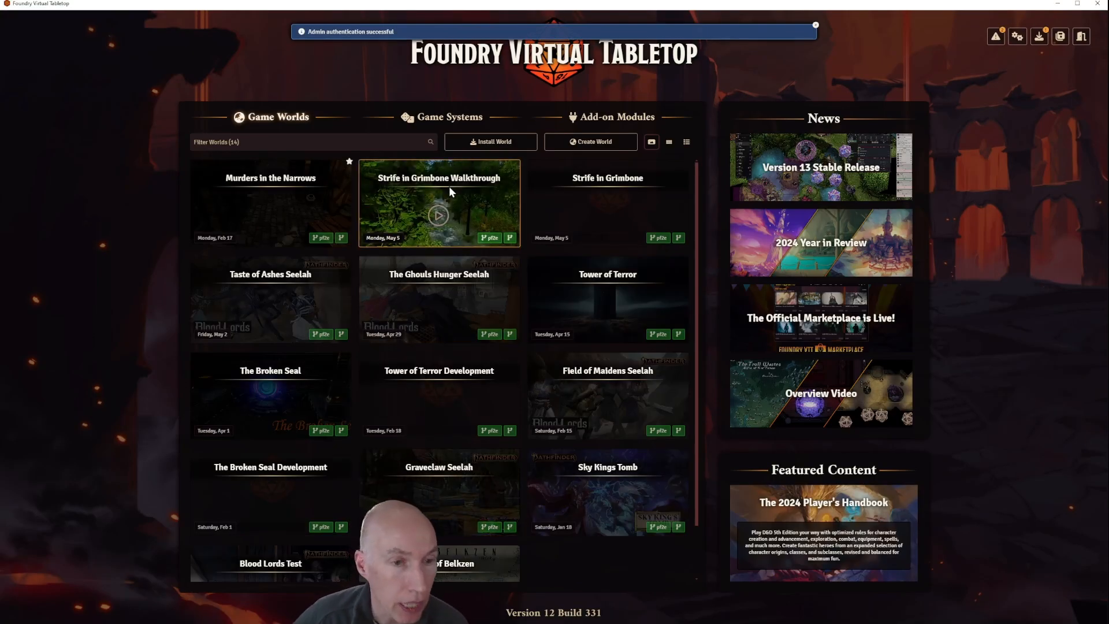
# Step: Copy the full world description from the Strife in Grimbone Walkthrough world's settings and close them without updating
pyautogui.click(457, 203)
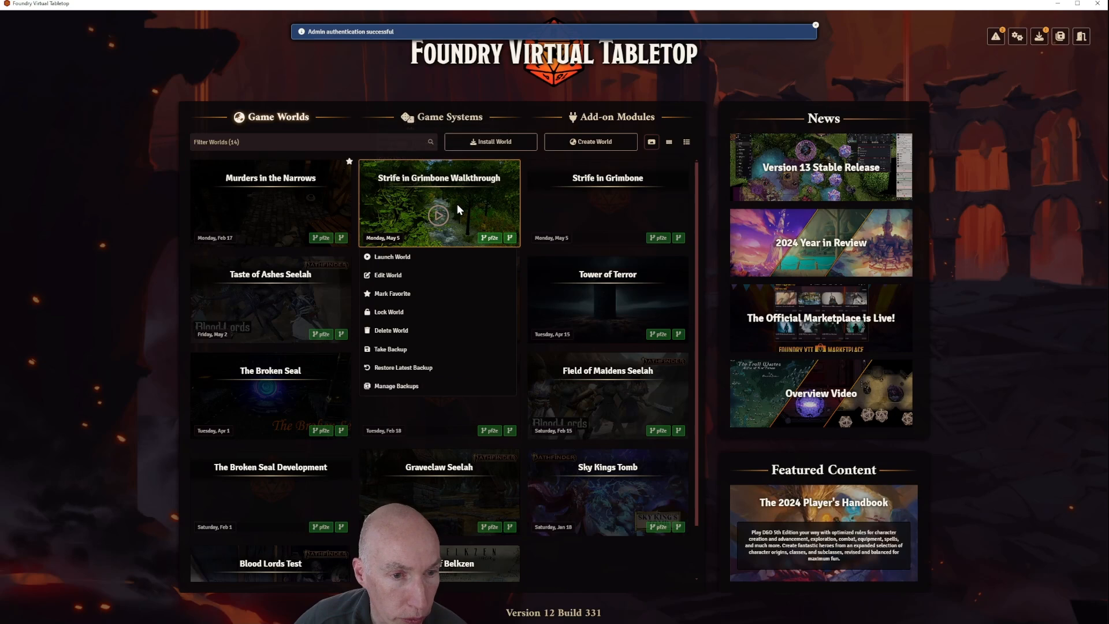
pyautogui.click(390, 275)
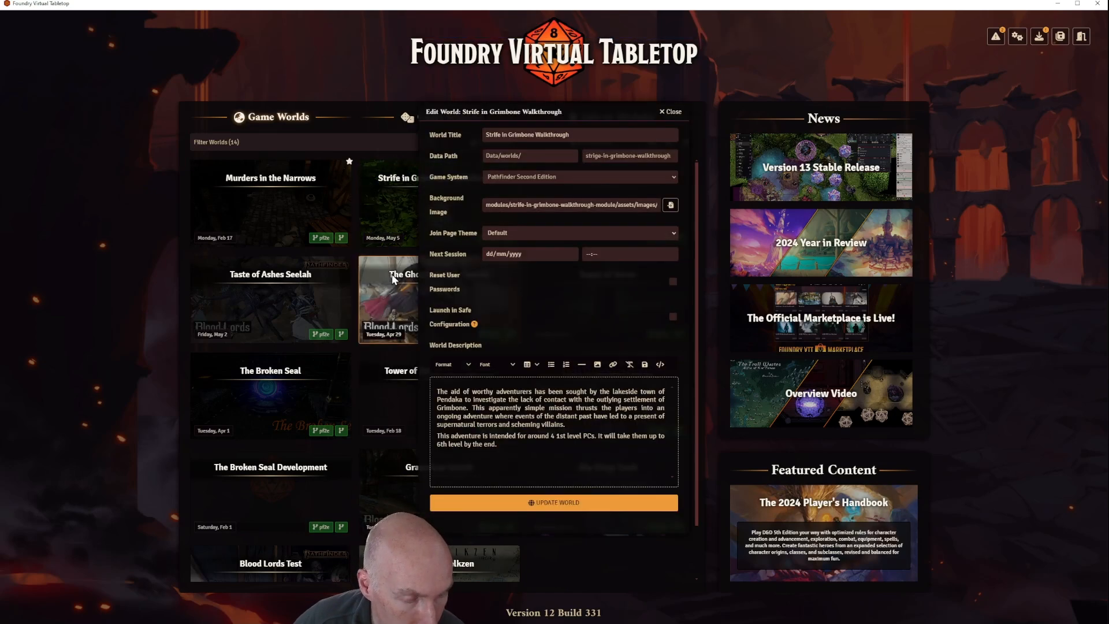
pyautogui.moveTo(506, 450); pyautogui.dragTo(435, 389)
pyautogui.hotkey('ctrl', 'c')
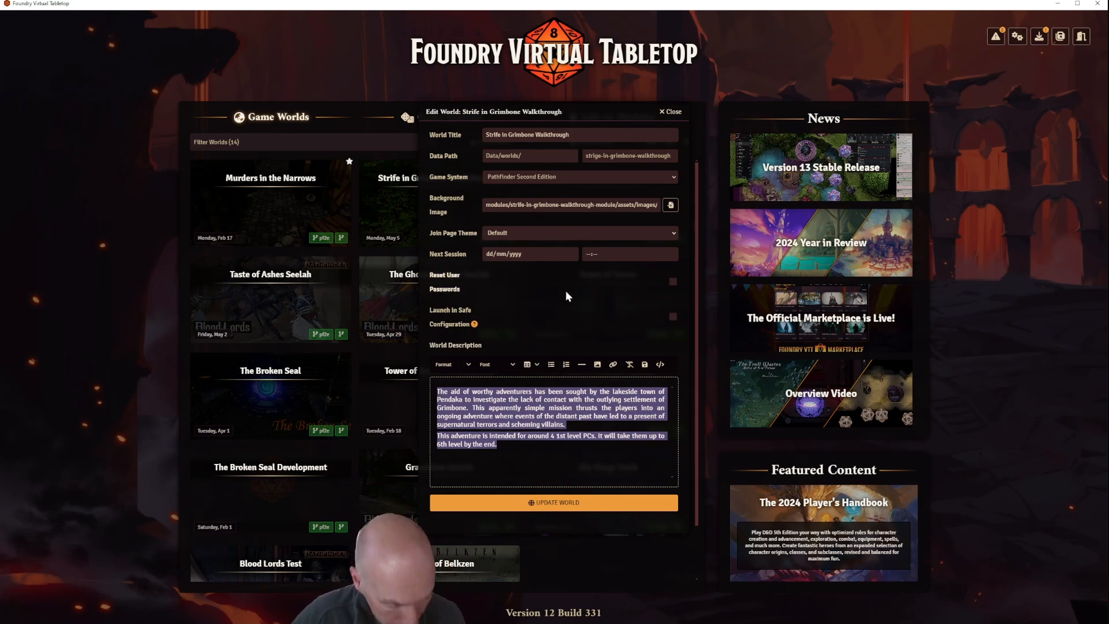
pyautogui.press('Escape')
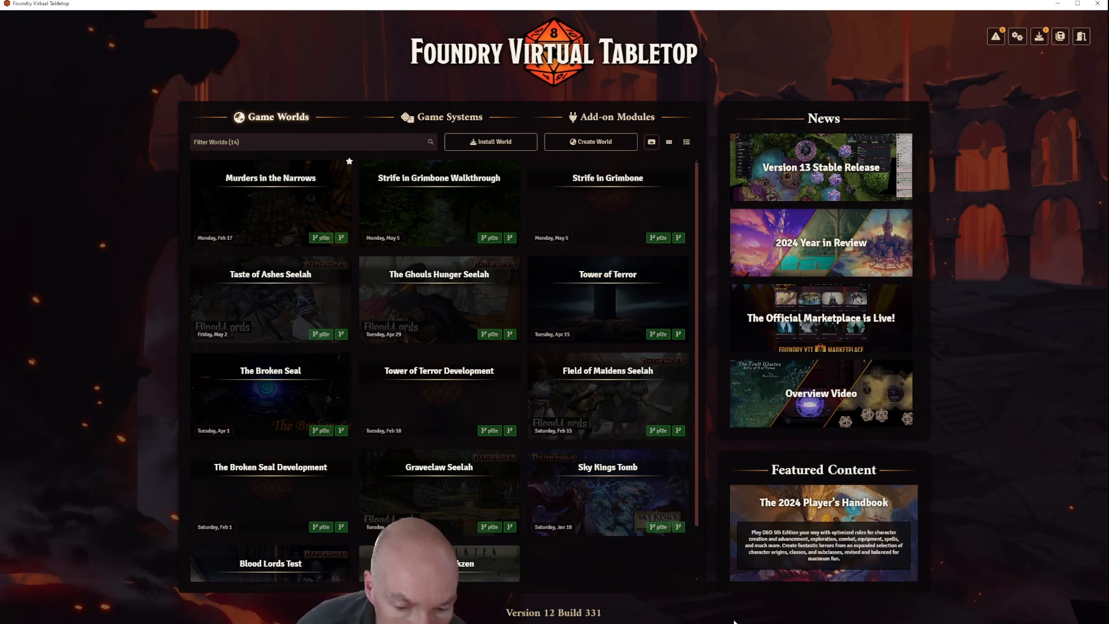
# Step: Switch back to The Forge's game configuration, enter blablabla as trial text in the game description, and clear it again
pyautogui.hotkey('alt', 'Tab')
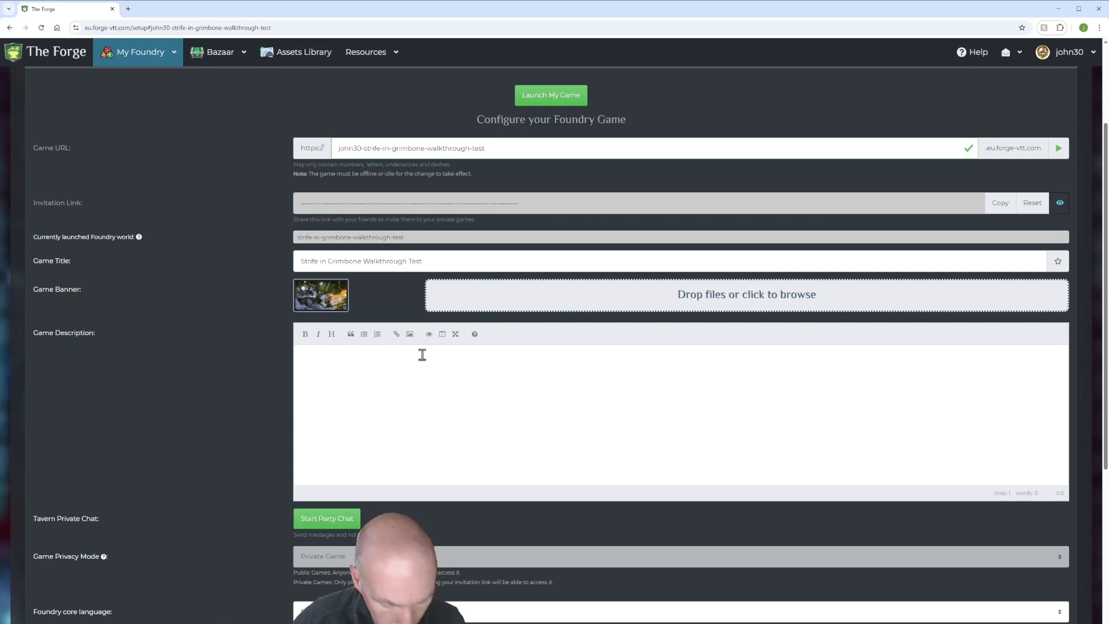
pyautogui.write('blablabla')
pyautogui.moveTo(389, 359); pyautogui.dragTo(298, 354)
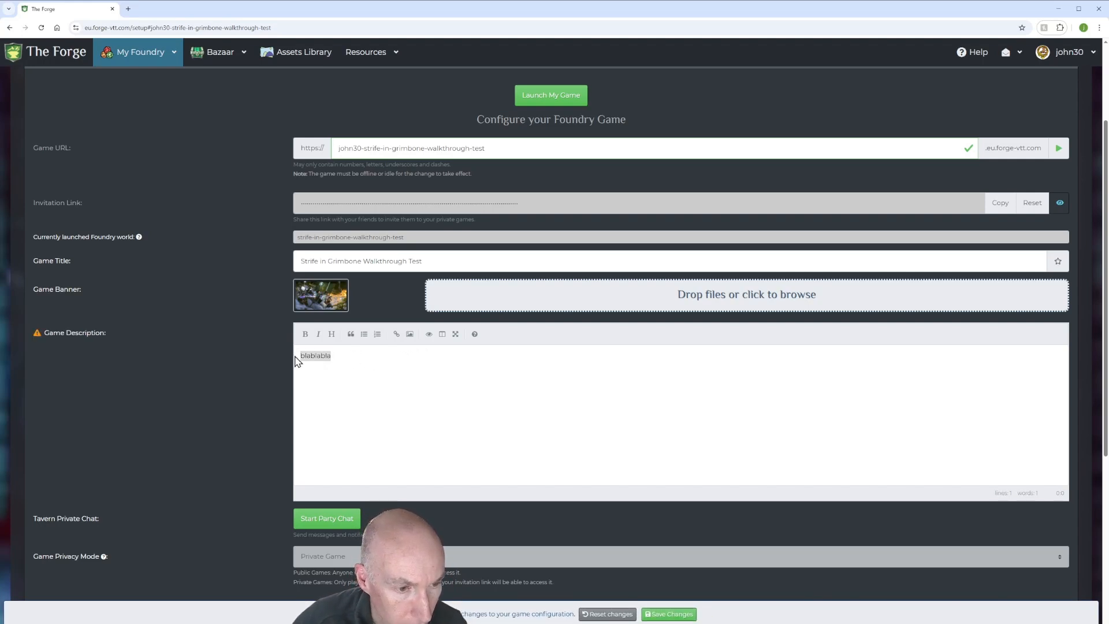
pyautogui.press('BackSpace')
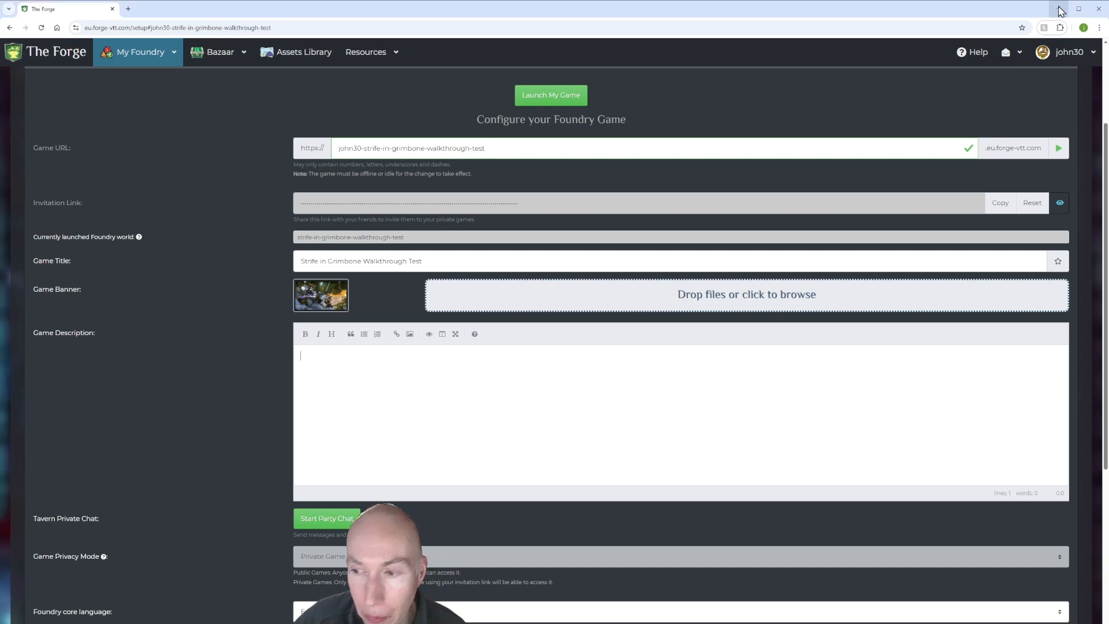
# Step: Try to paste the copied adventure description into the game description and save the game configuration
pyautogui.click(427, 374)
pyautogui.hotkey('ctrl', 'v')
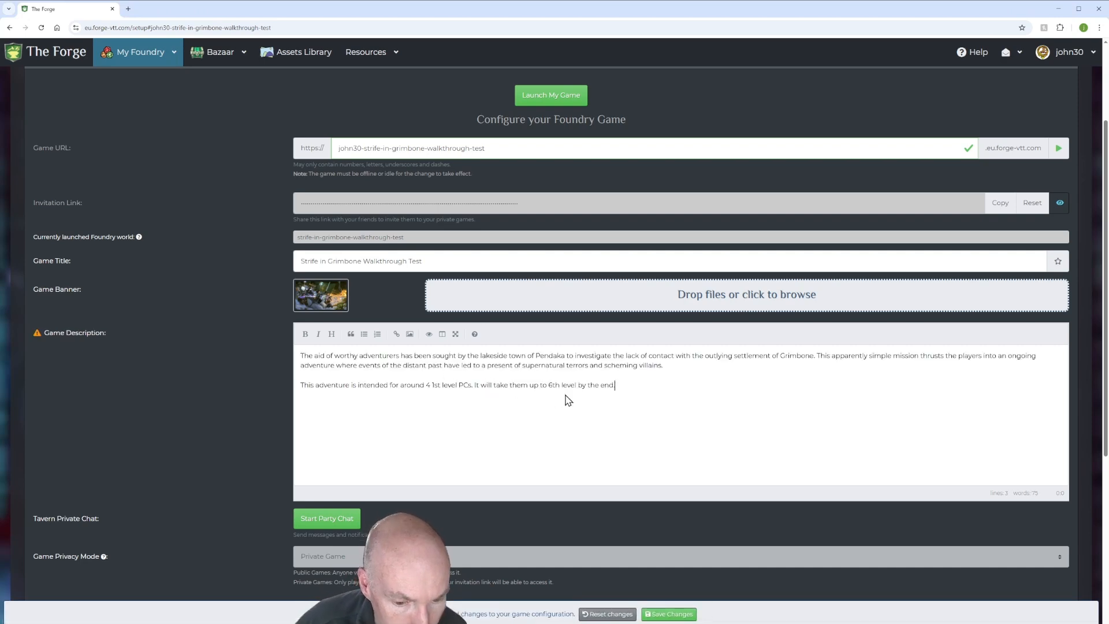
pyautogui.moveTo(326, 307)
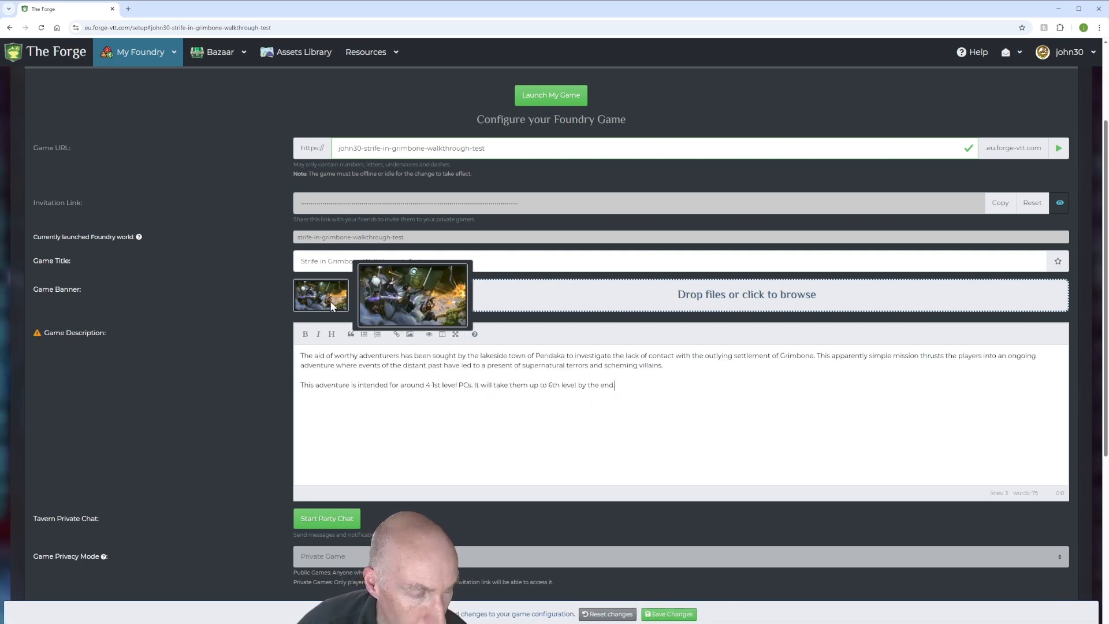
pyautogui.scroll(-1, 662, 391)
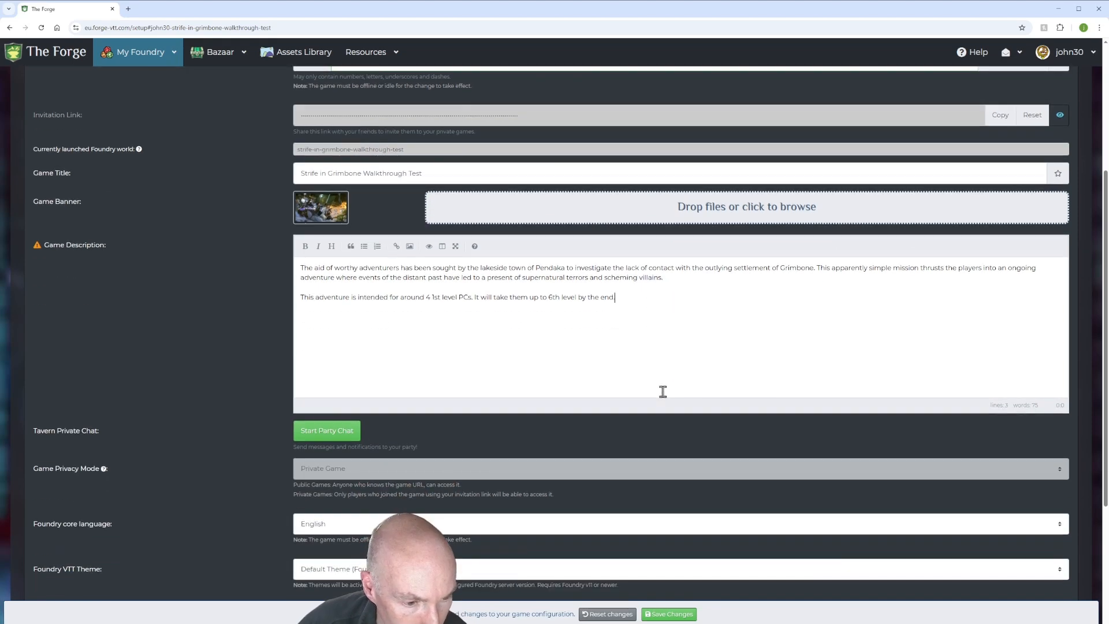
pyautogui.scroll(-1, 664, 392)
pyautogui.scroll(2, 664, 398)
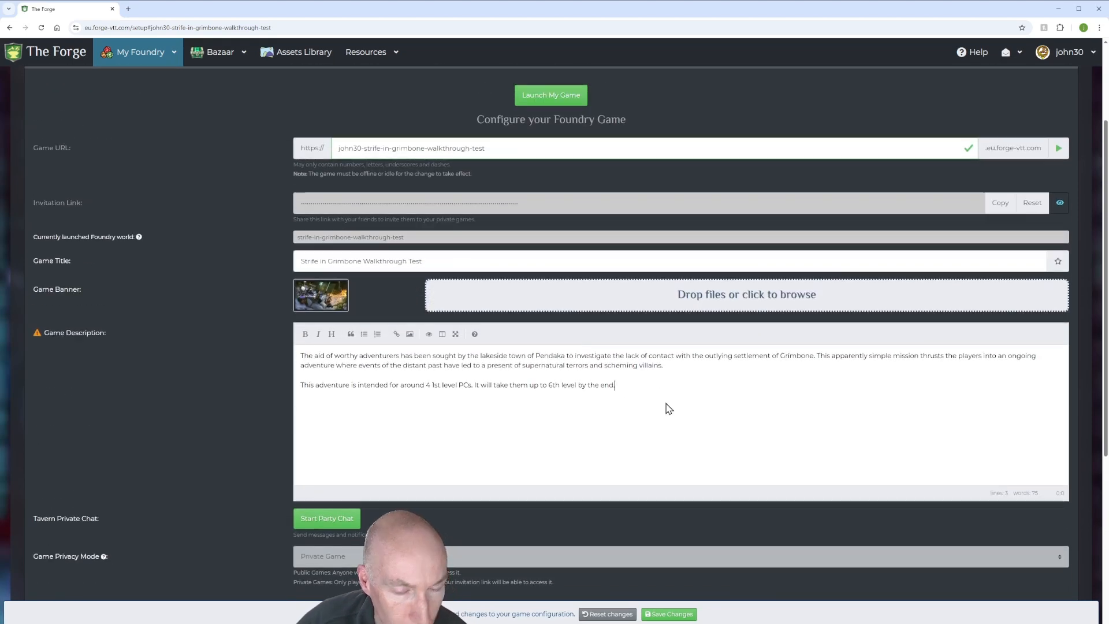
pyautogui.scroll(-2, 667, 408)
pyautogui.scroll(1, 662, 292)
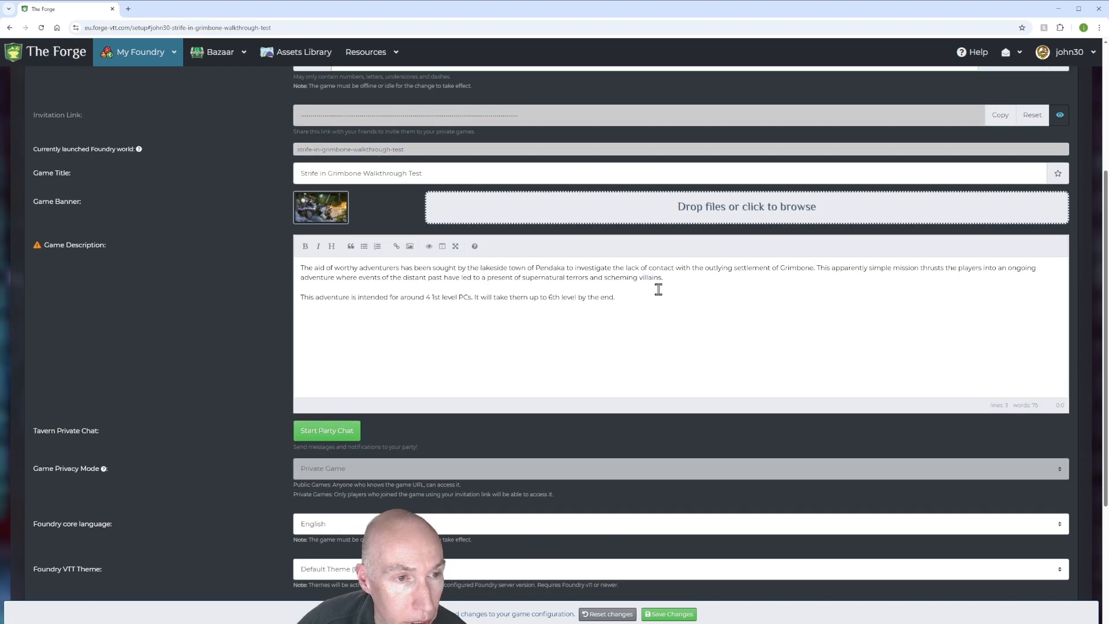
pyautogui.scroll(-3, 677, 337)
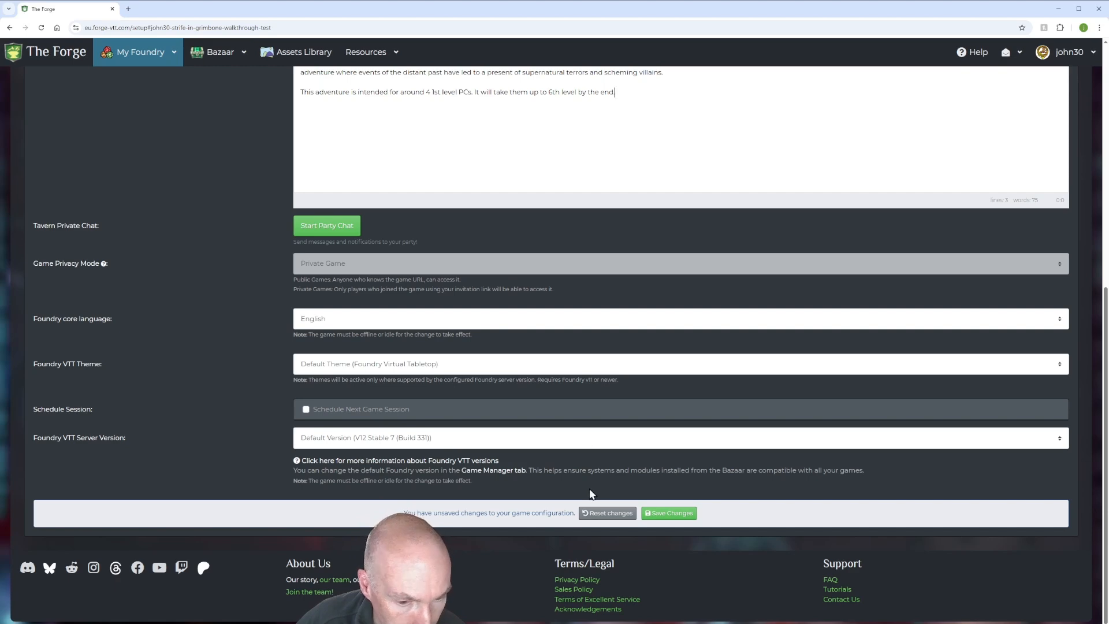
pyautogui.click(665, 513)
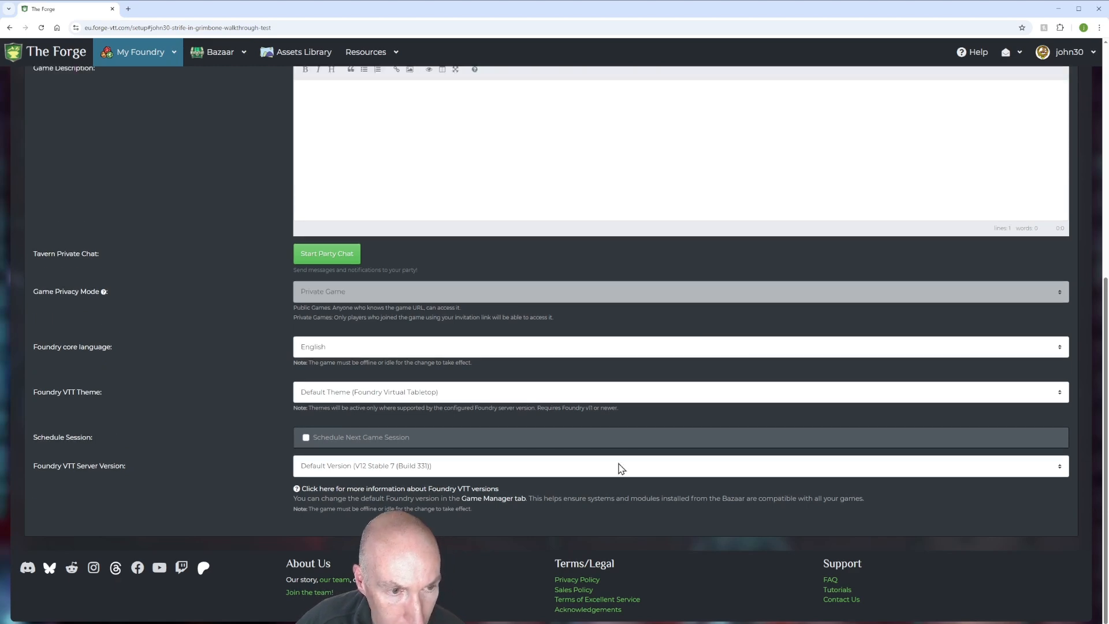
# Step: Paste the adventure description into the game description again, add a line break at its end, and save the changes
pyautogui.scroll(4, 594, 178)
pyautogui.scroll(-3, 516, 310)
pyautogui.scroll(1, 347, 248)
pyautogui.click(343, 237)
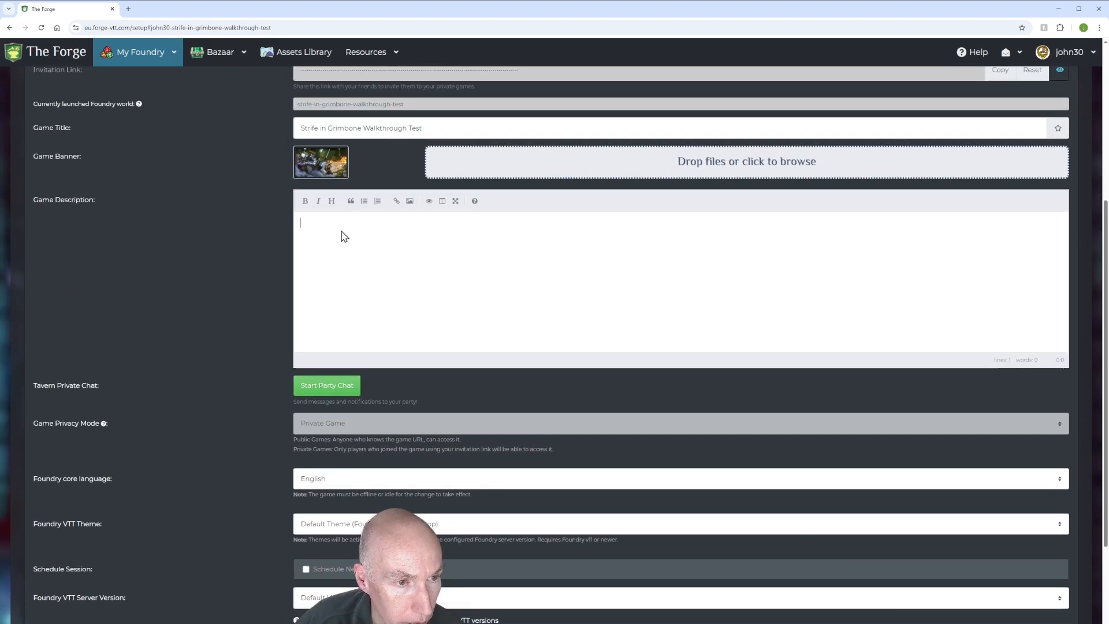
pyautogui.hotkey('ctrl', 'v')
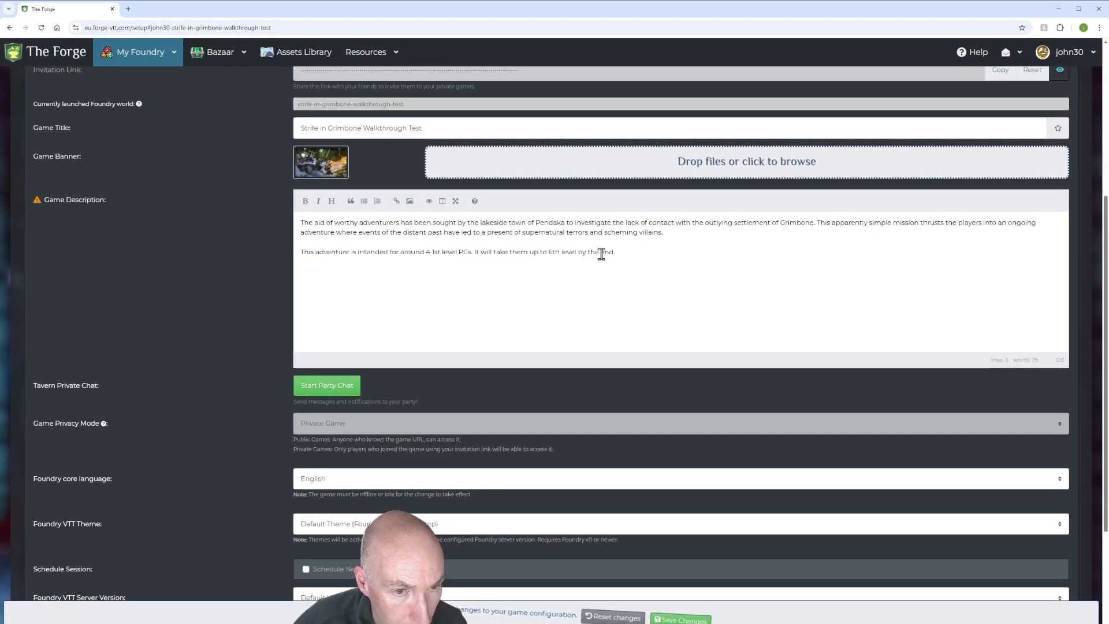
pyautogui.press('Return')
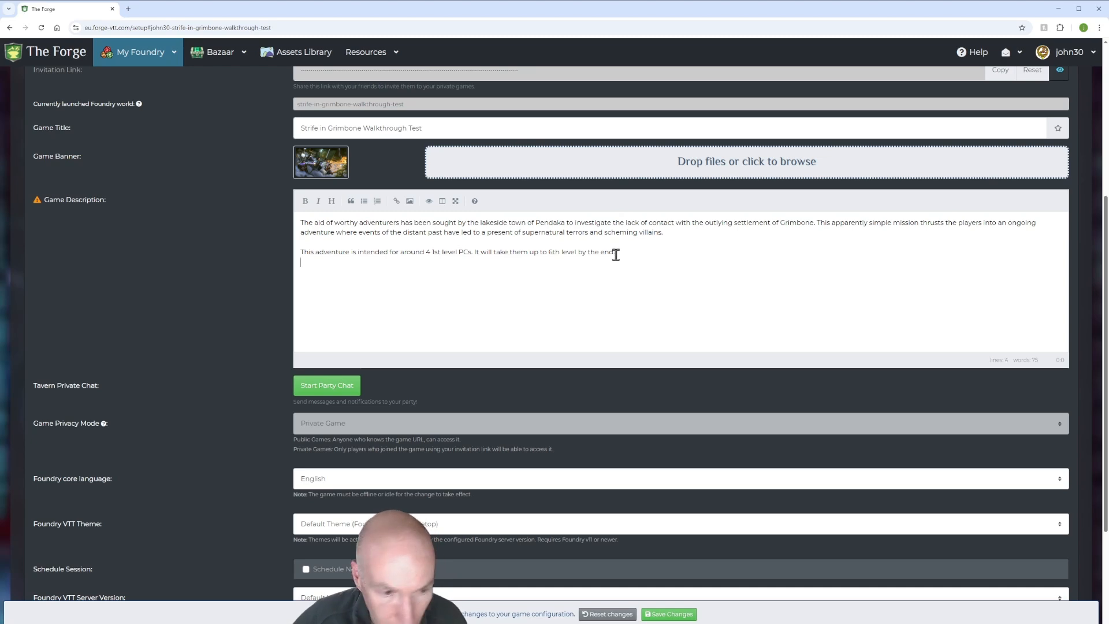
pyautogui.scroll(-1, 624, 316)
pyautogui.scroll(1, 623, 313)
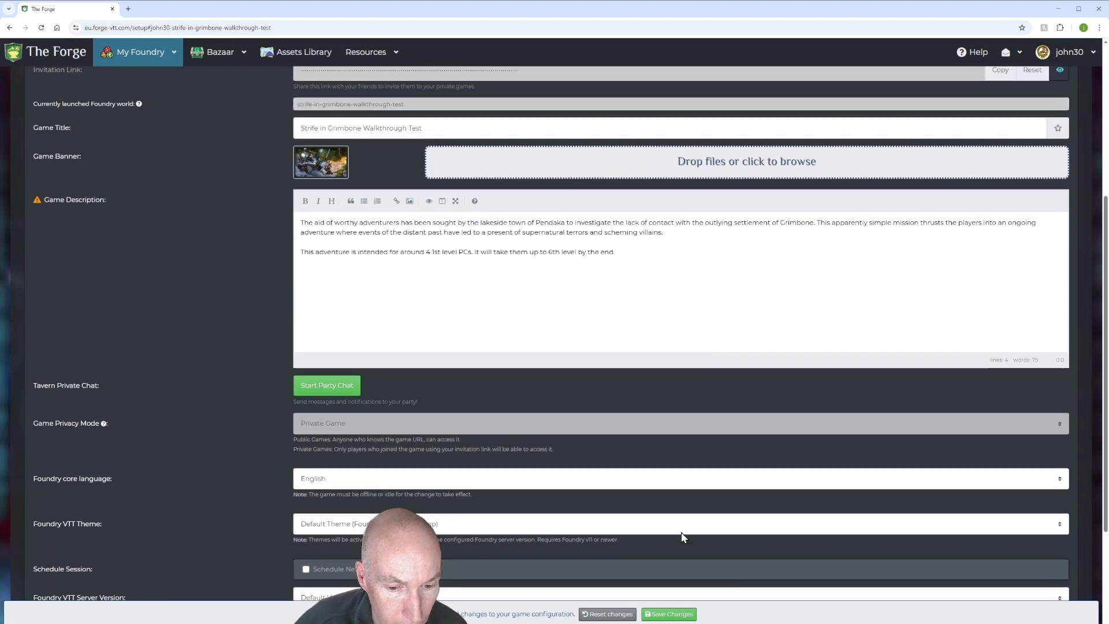
pyautogui.click(676, 612)
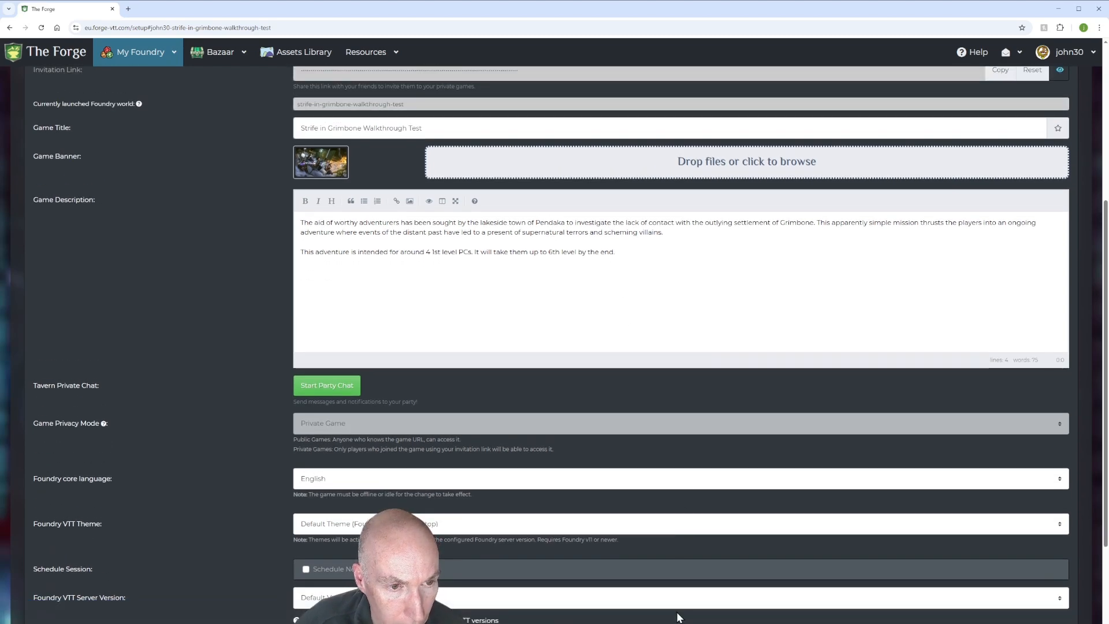
# Step: Launch the Strife in Grimbone Walkthrough Test game from its configuration page
pyautogui.scroll(2, 690, 258)
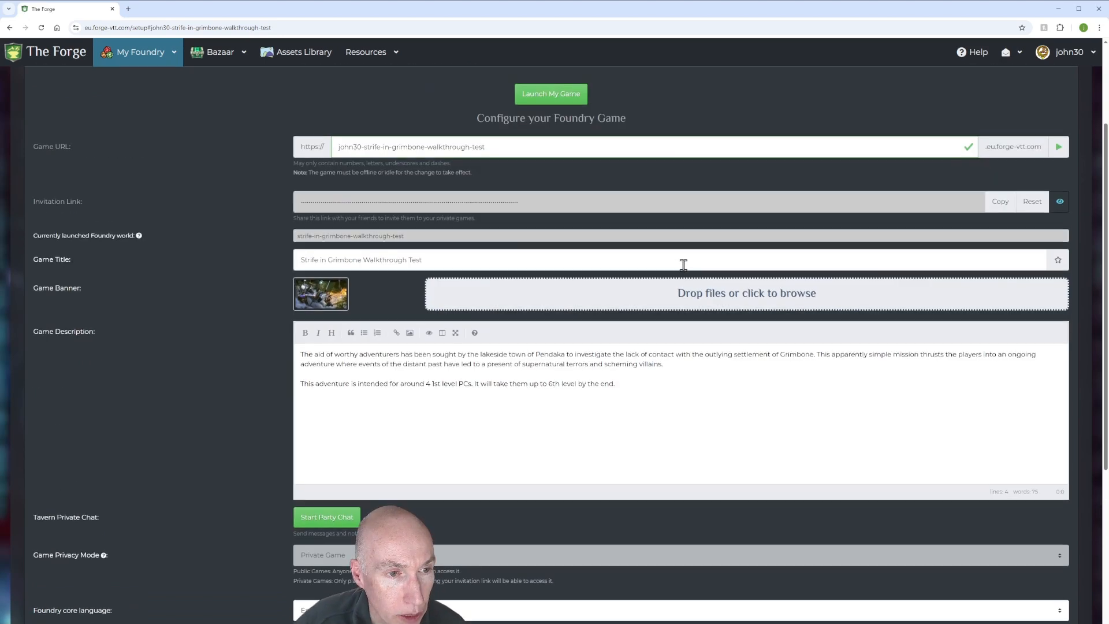
pyautogui.scroll(-1, 679, 269)
pyautogui.scroll(2, 676, 266)
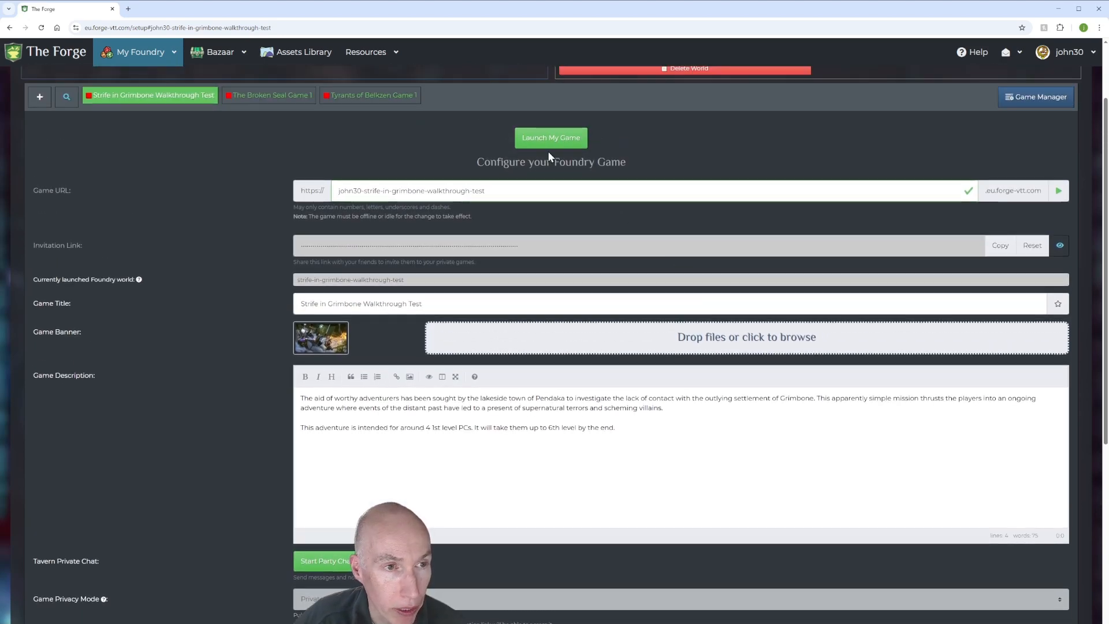
pyautogui.click(556, 141)
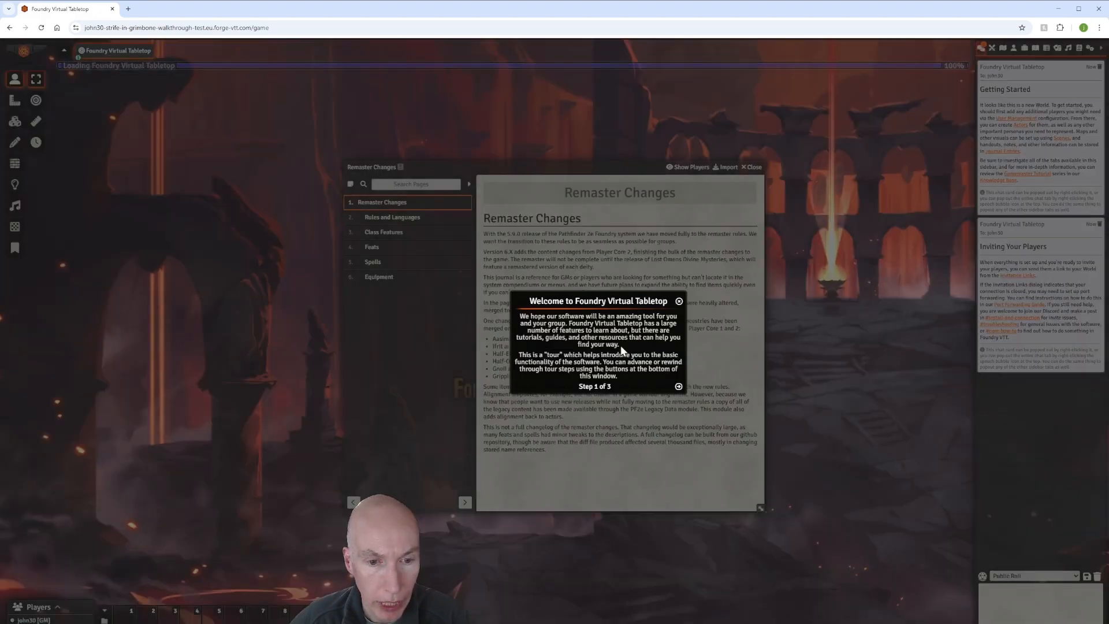
# Step: Dismiss the welcome tour and the Remaster Changes journal, and clear all messages from the chat log
pyautogui.click(679, 302)
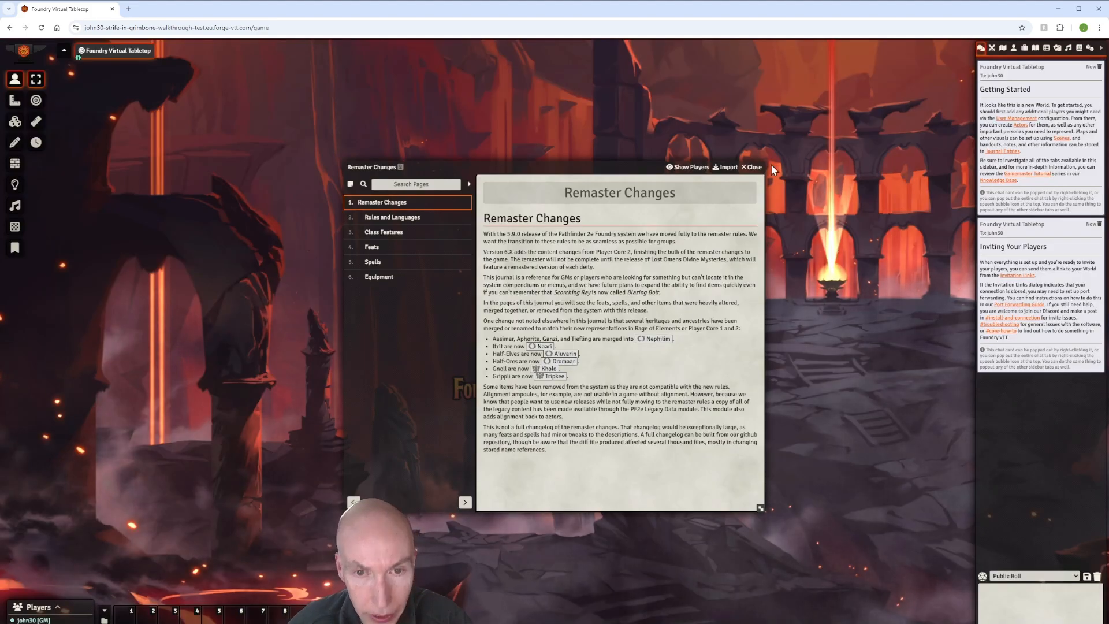
pyautogui.click(751, 168)
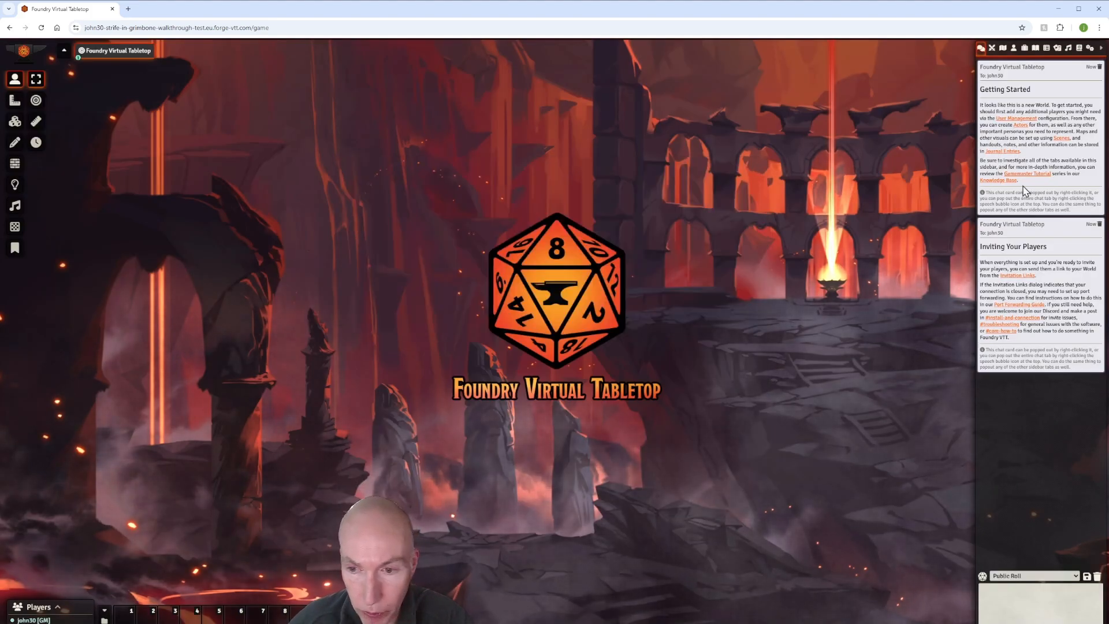
pyautogui.click(1097, 576)
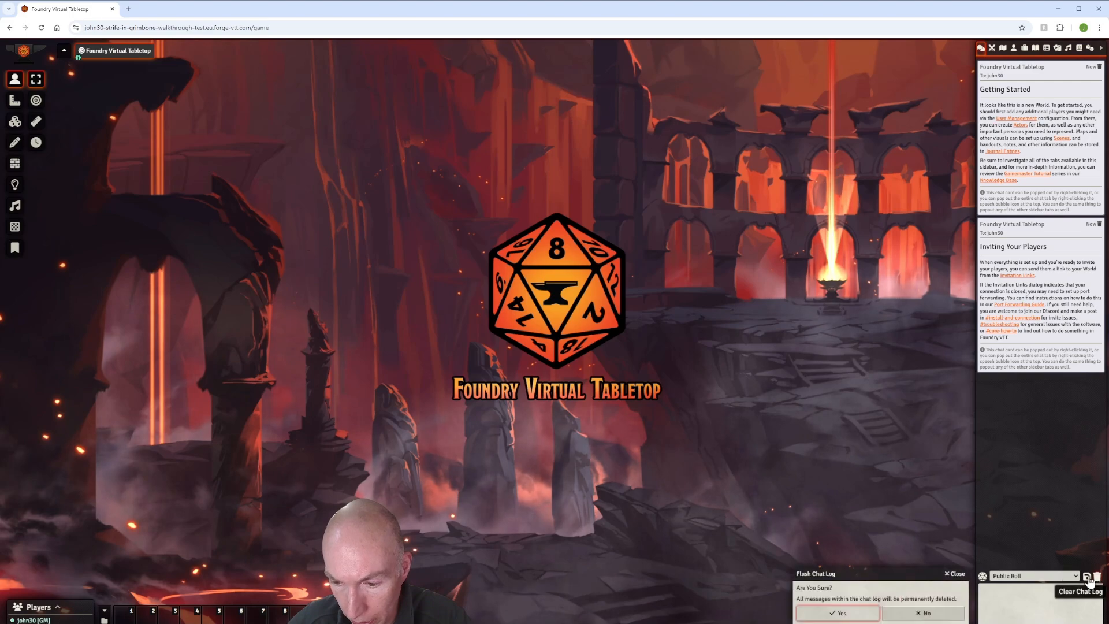
pyautogui.click(860, 613)
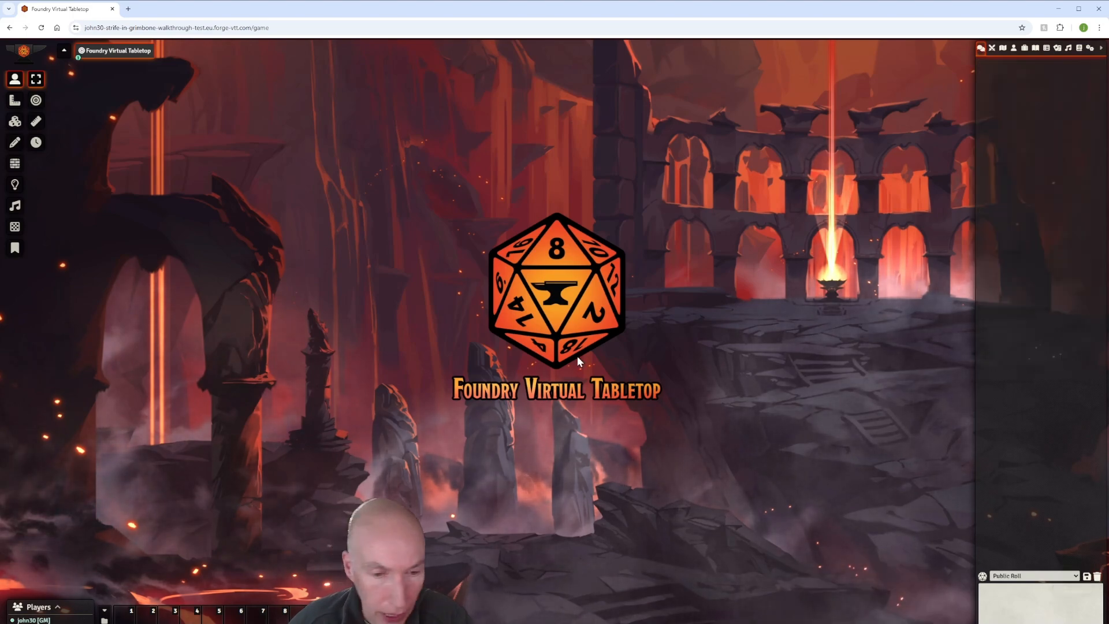
pyautogui.scroll(-3, 668, 290)
pyautogui.scroll(3, 670, 288)
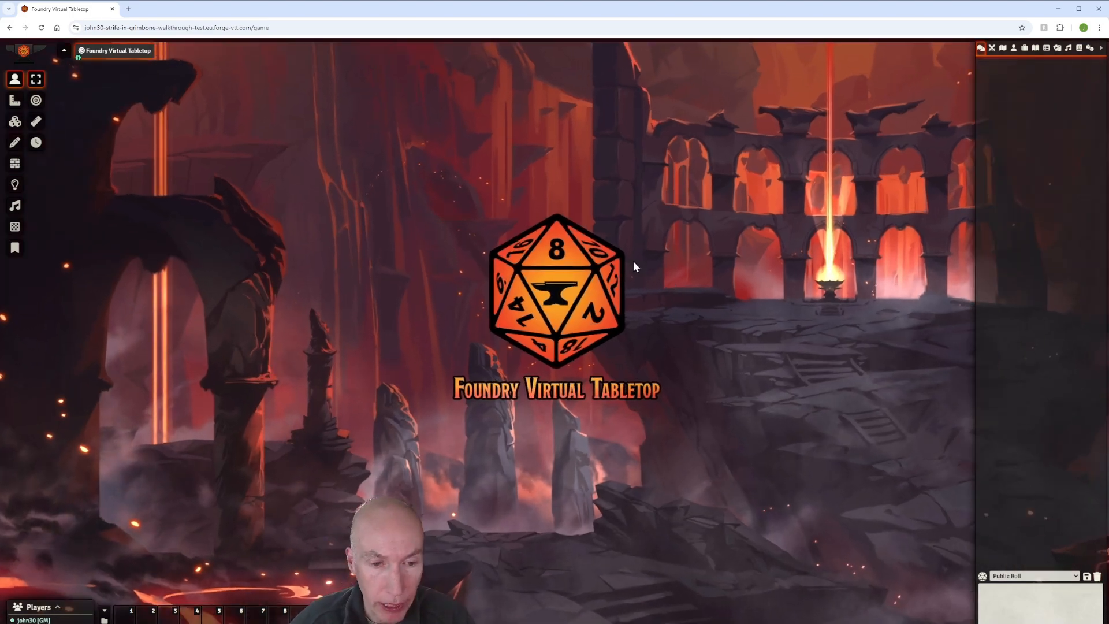
pyautogui.scroll(1, 630, 259)
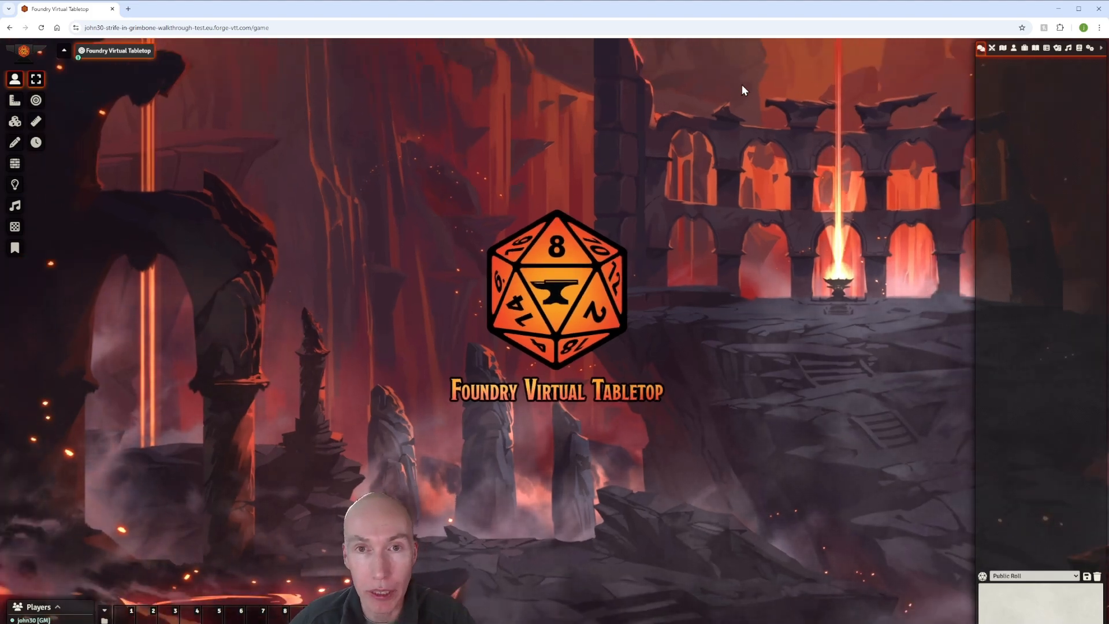
# Step: Enable the Strife in Grimbone Walkthrough Module in the world's module management, save the module settings, and reload the application
pyautogui.click(1091, 51)
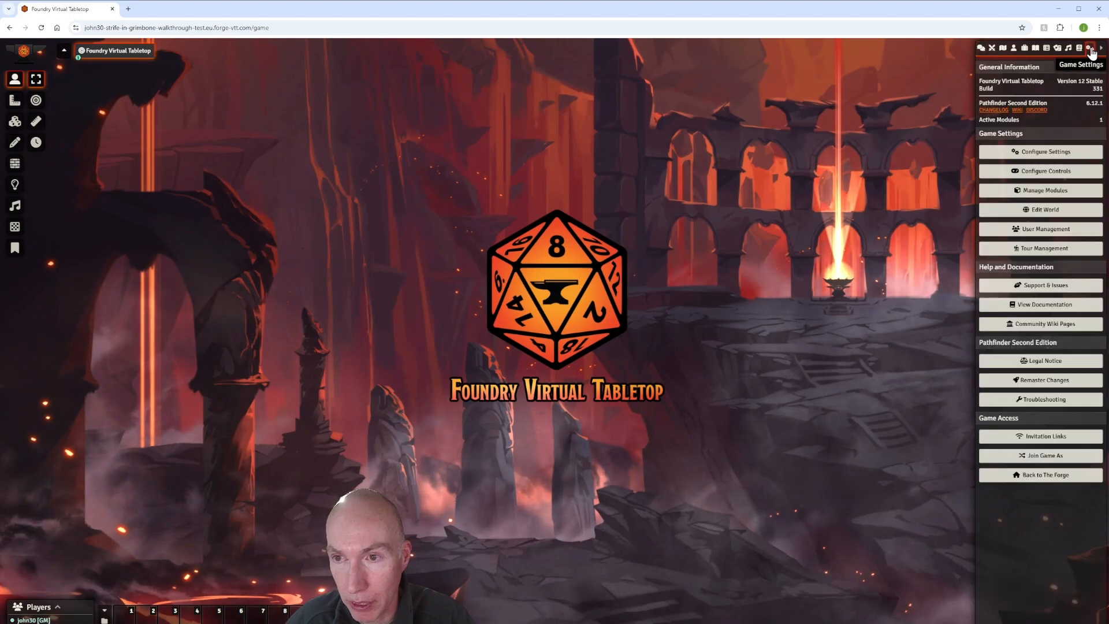
pyautogui.click(1044, 194)
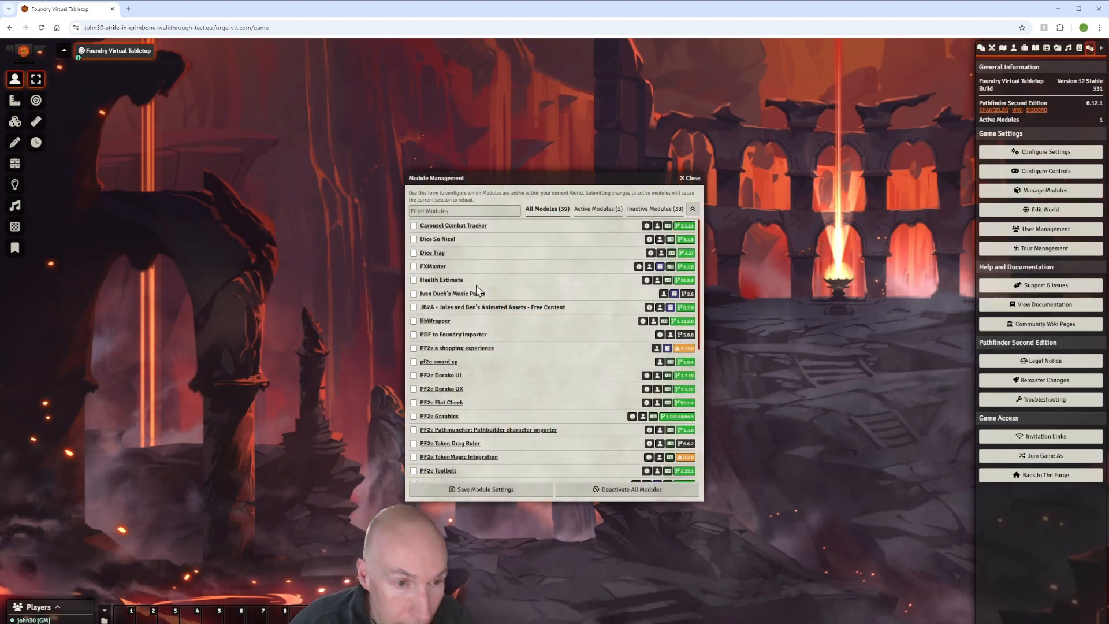
pyautogui.scroll(-4, 477, 295)
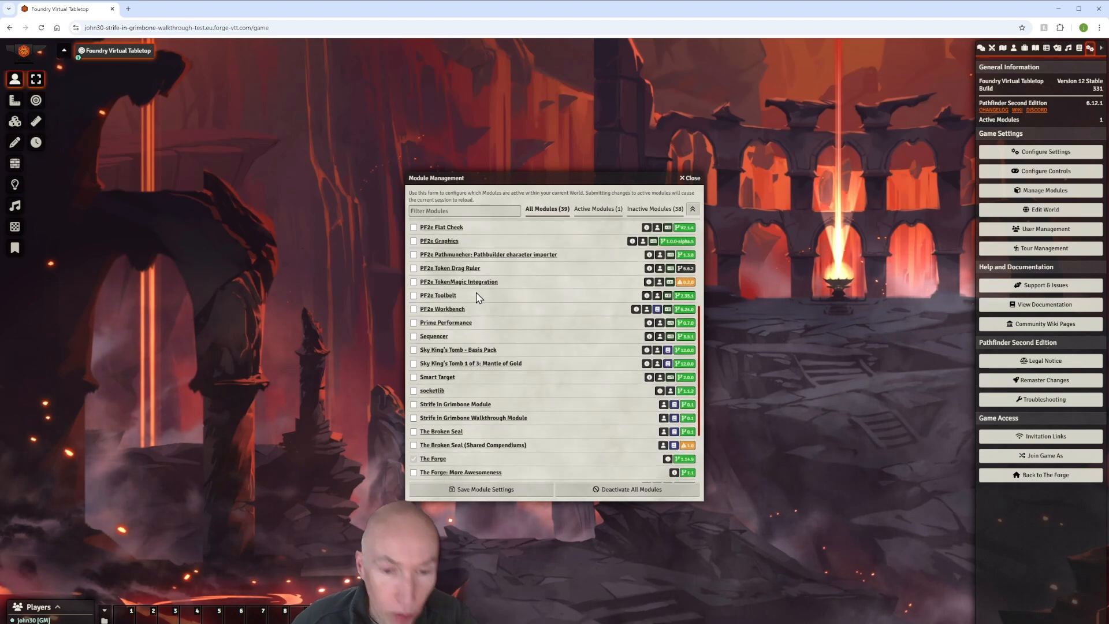
pyautogui.scroll(4, 478, 296)
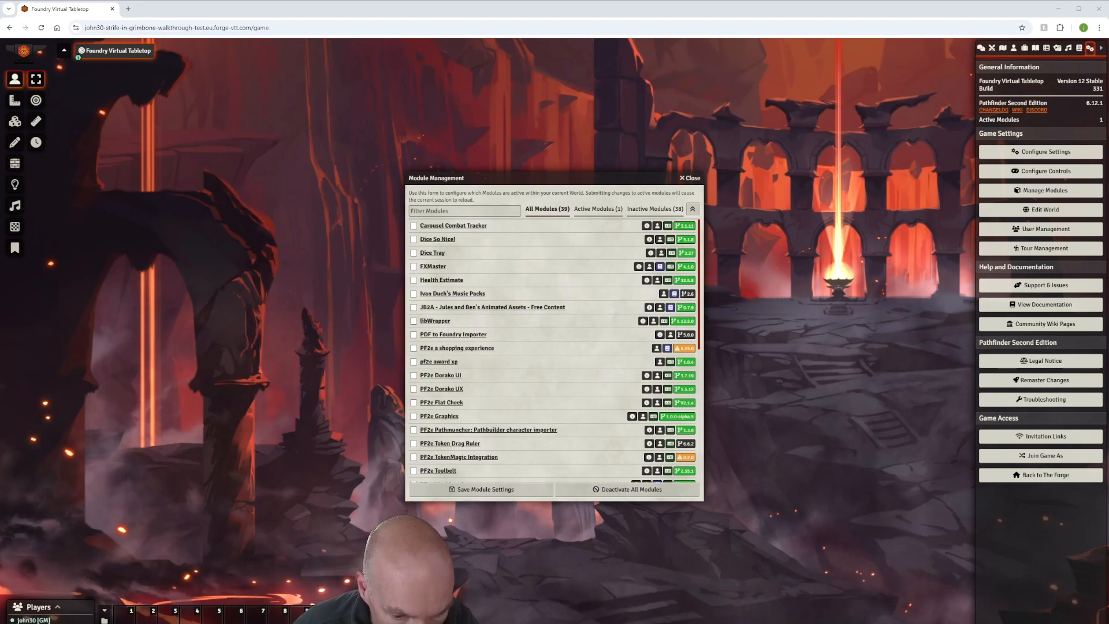
pyautogui.click(1059, 10)
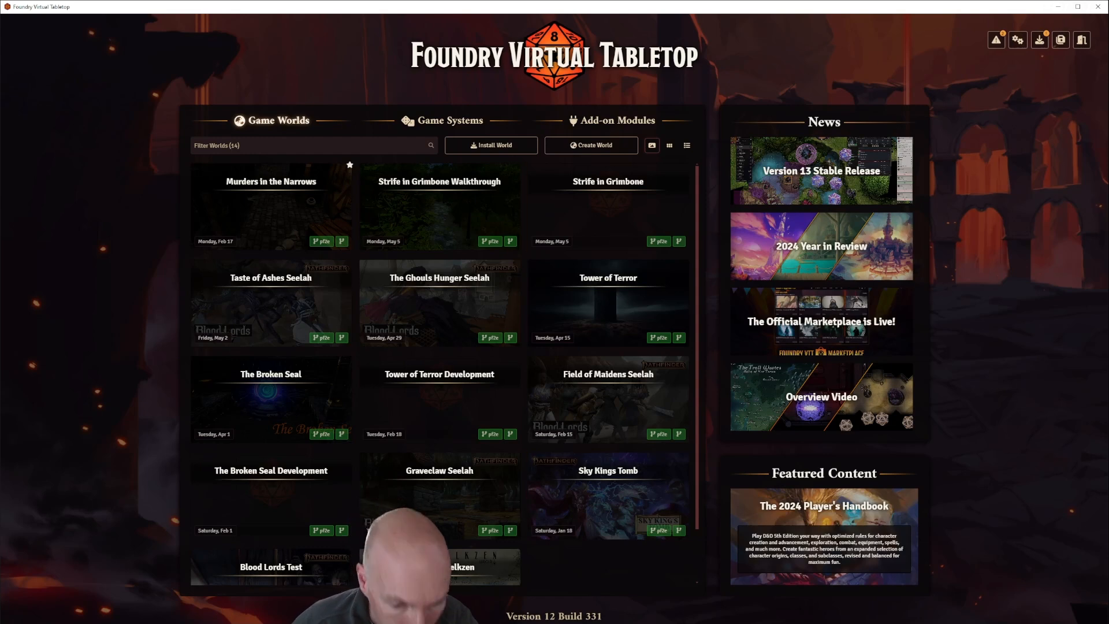
pyautogui.hotkey('alt', 'Tab')
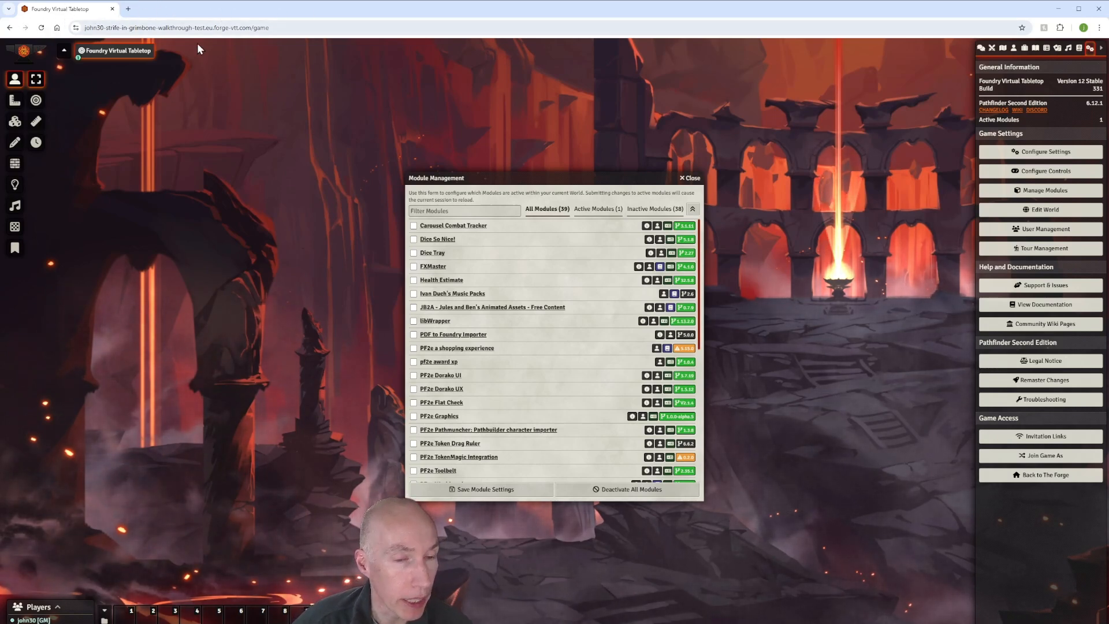
pyautogui.scroll(-1, 494, 335)
pyautogui.scroll(-5, 493, 335)
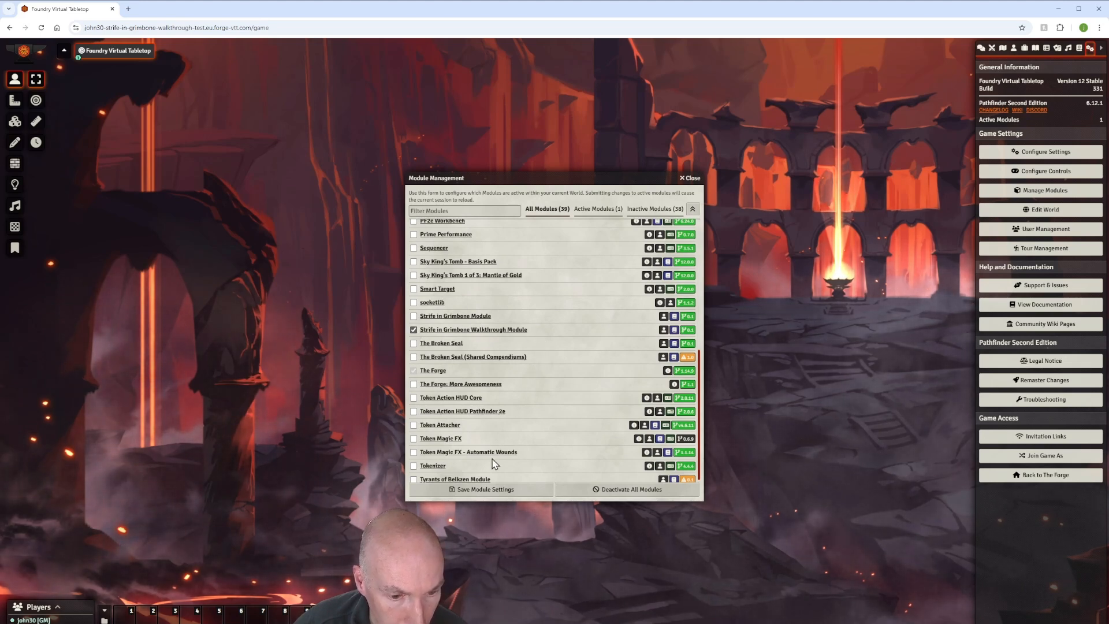
pyautogui.click(509, 490)
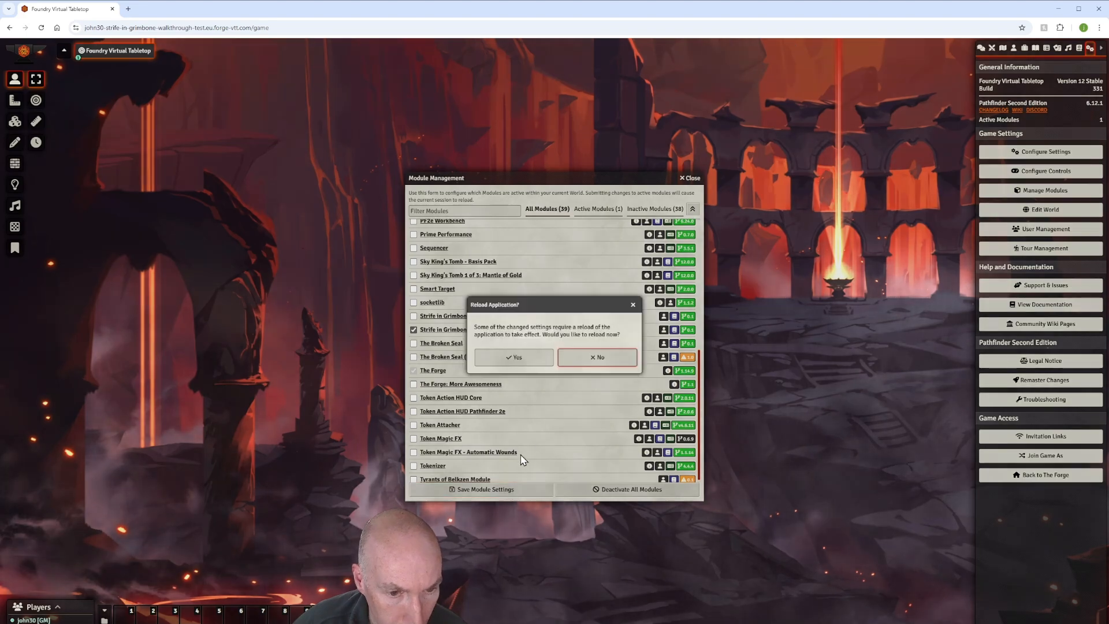
pyautogui.click(535, 351)
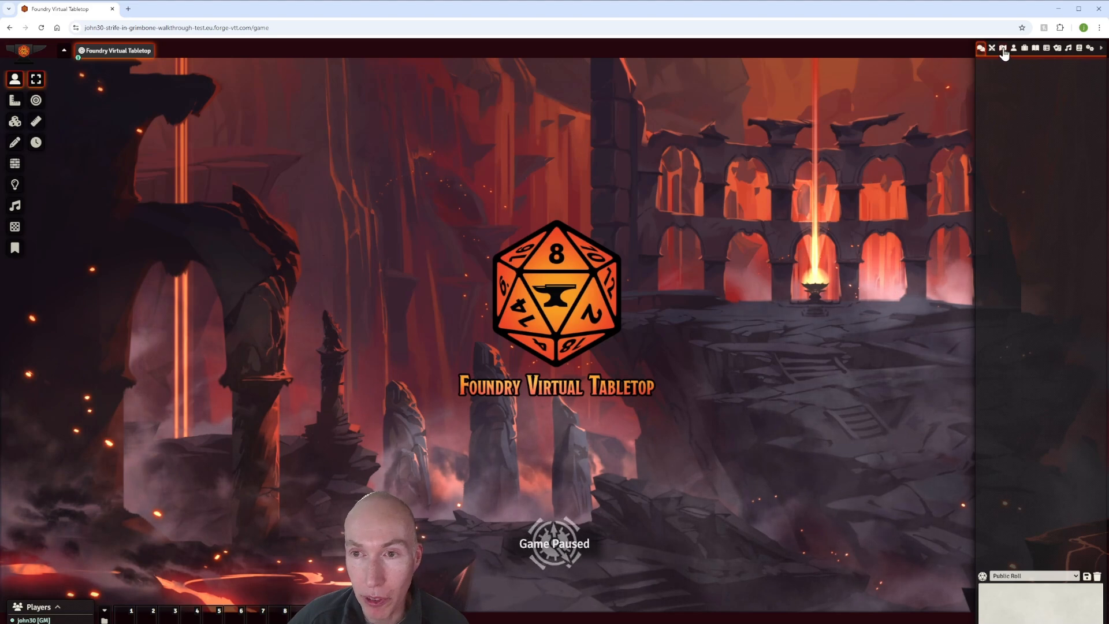
# Step: Check the world's scenes, actors, and items directories before importing the adventure
pyautogui.click(1003, 48)
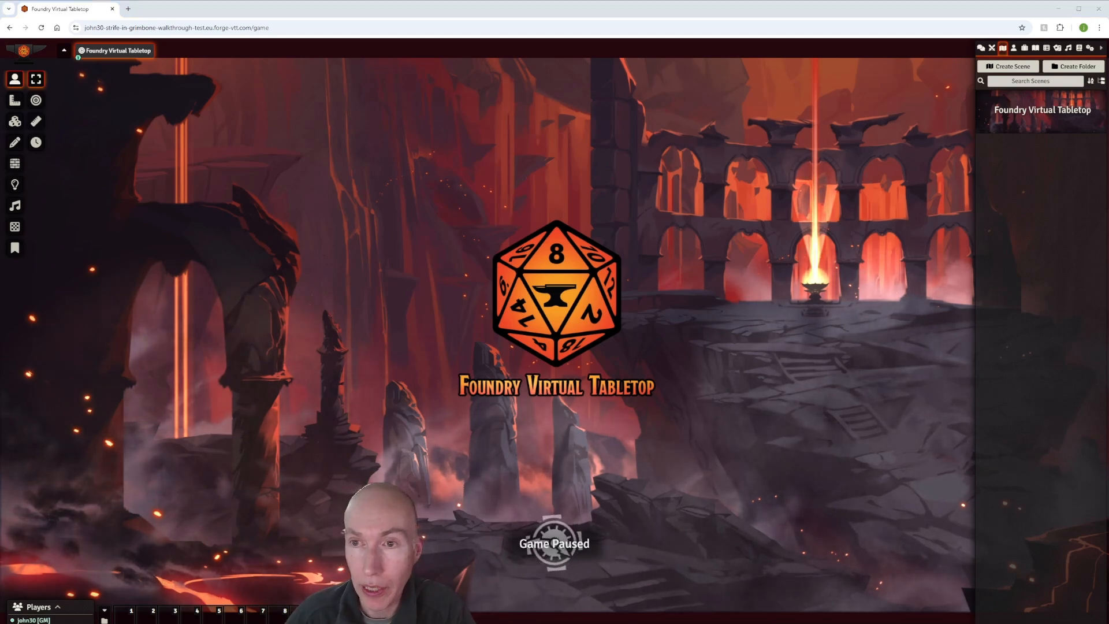
pyautogui.click(1014, 48)
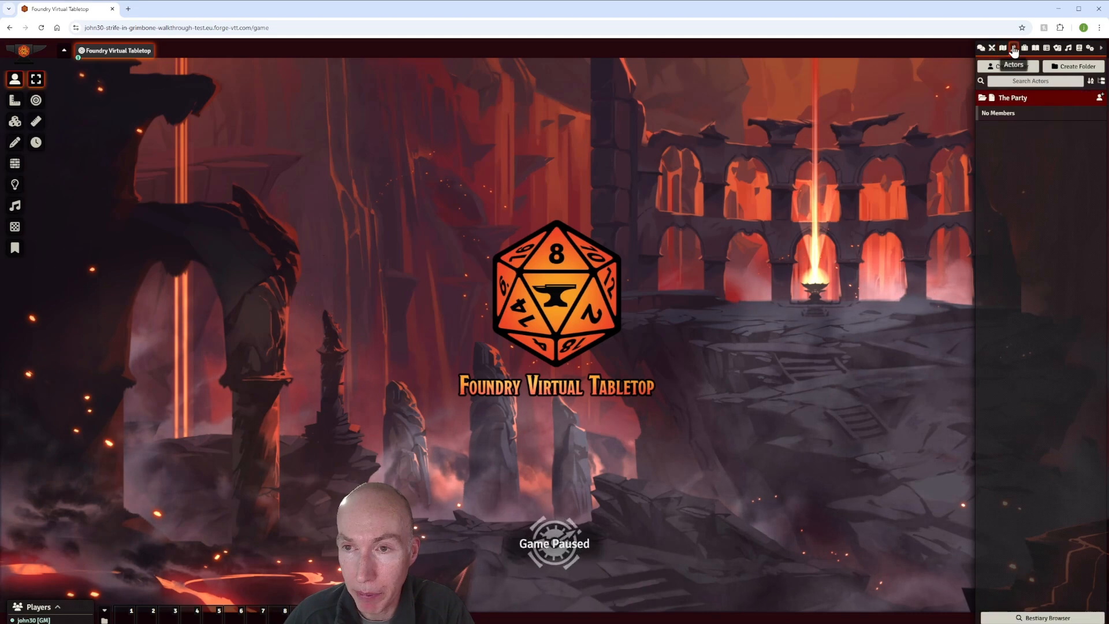
pyautogui.click(1025, 49)
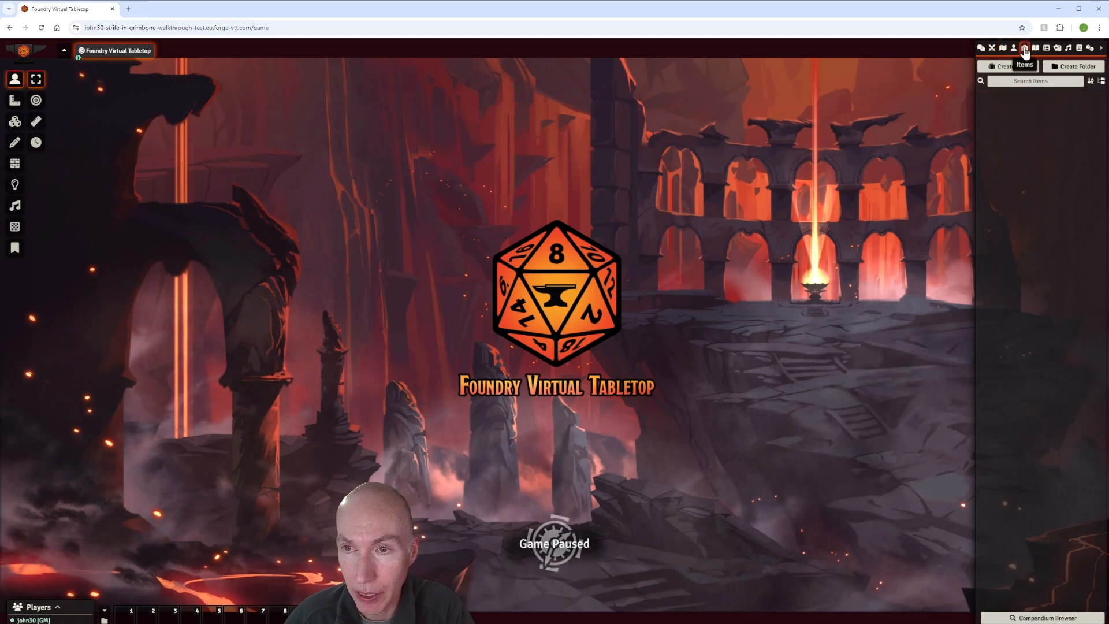
# Step: Unlock the Strife in Grimbone Pack compendium for editing, accepting the warning
pyautogui.click(1080, 50)
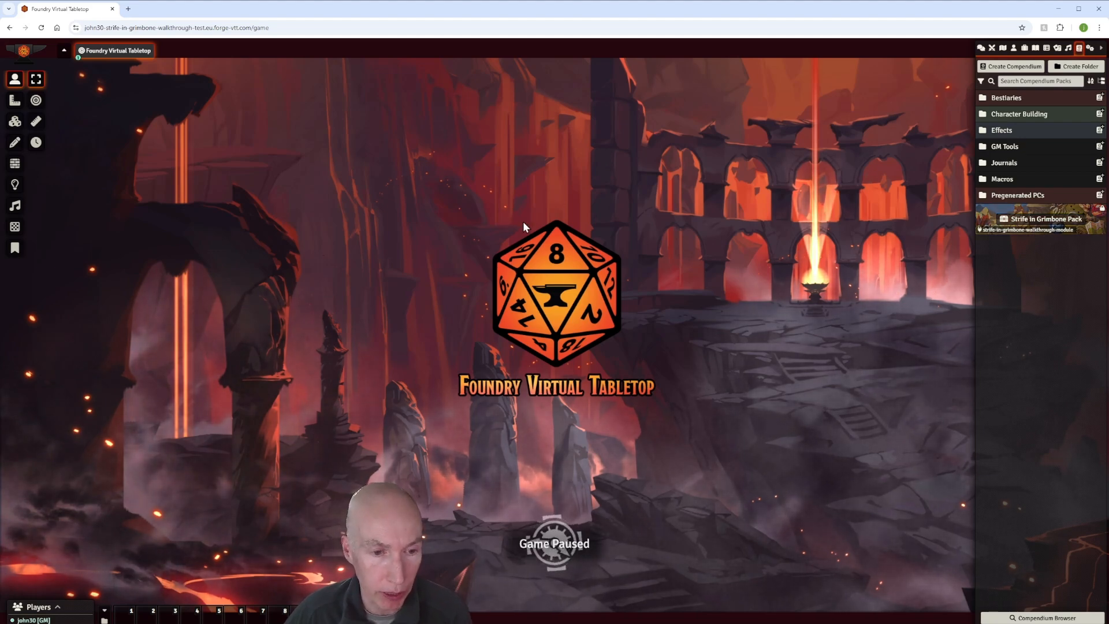
pyautogui.rightClick(1040, 223)
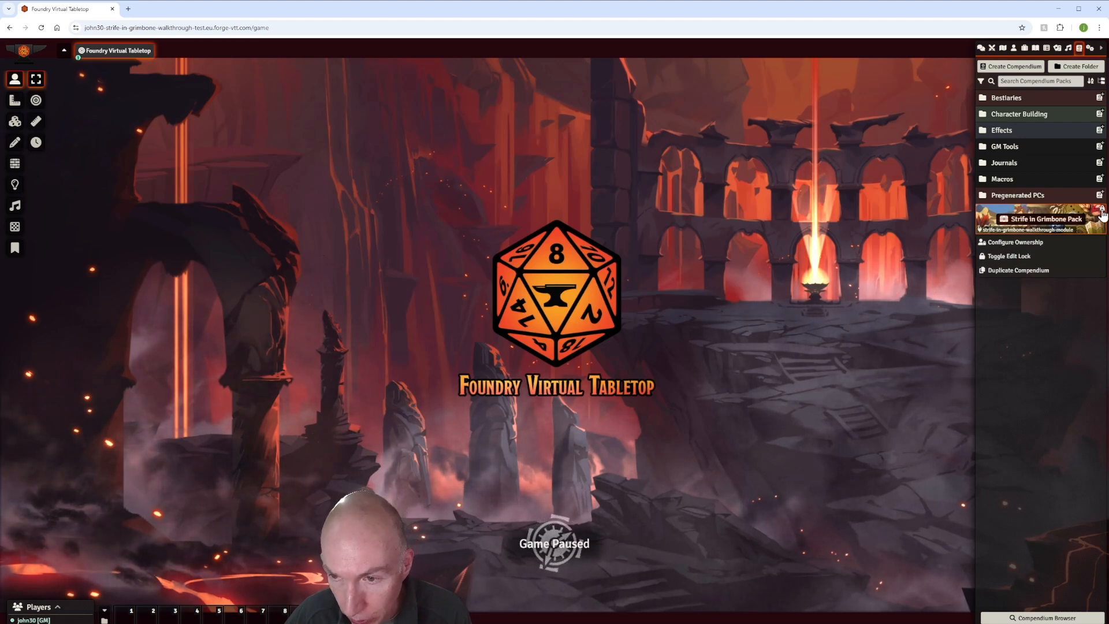
pyautogui.click(1008, 256)
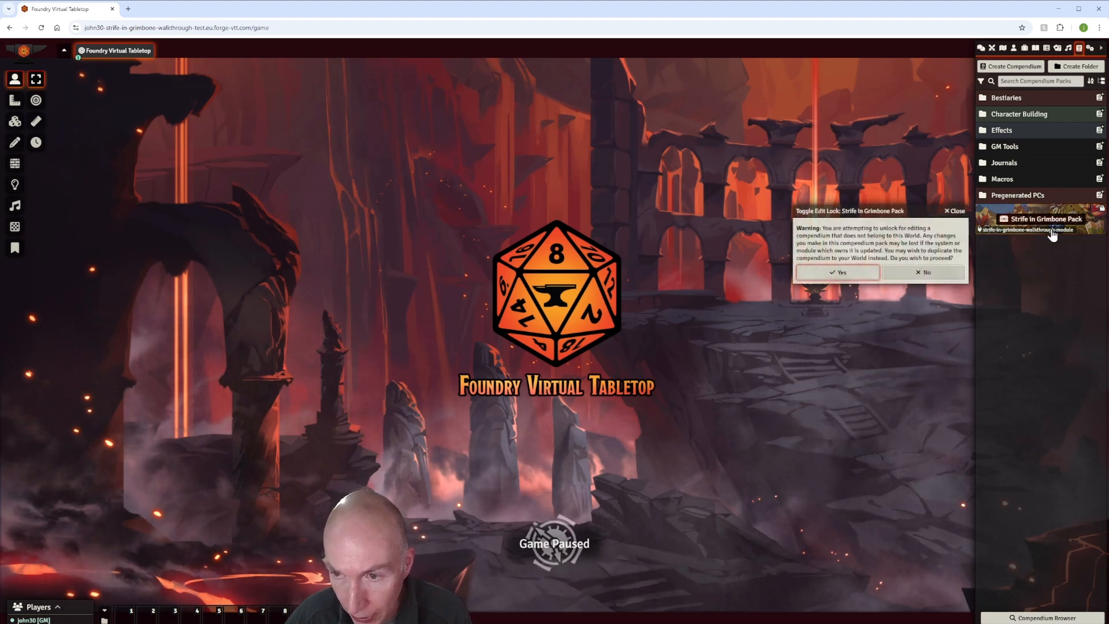
pyautogui.click(853, 272)
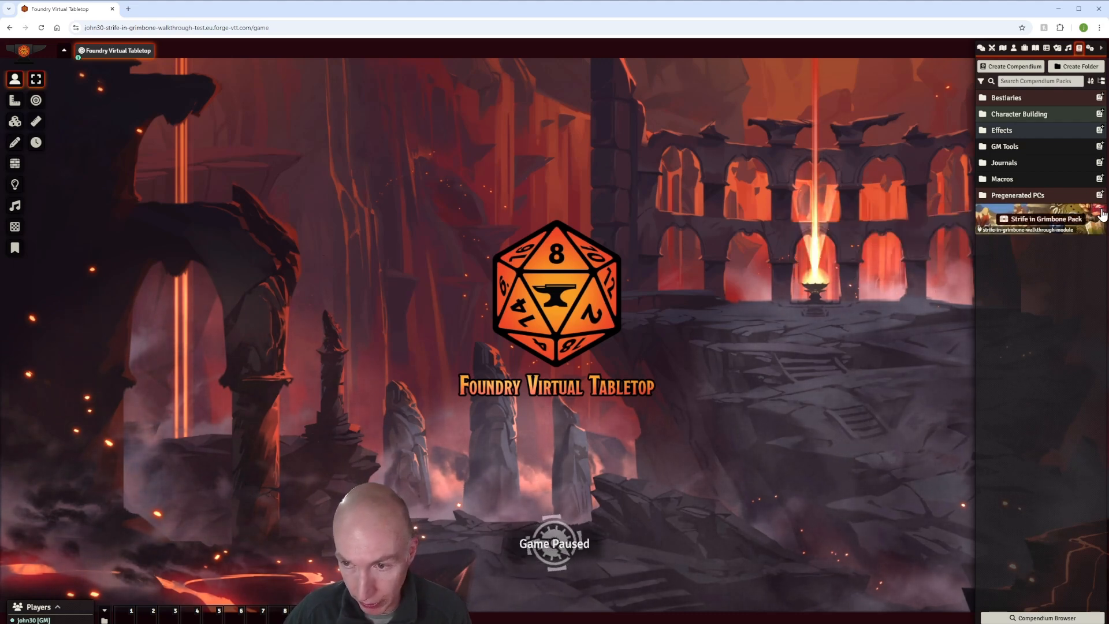
# Step: Open the Strife in Grimbone Adventure from its compendium pack, import it into the world, and close the pack
pyautogui.click(1047, 222)
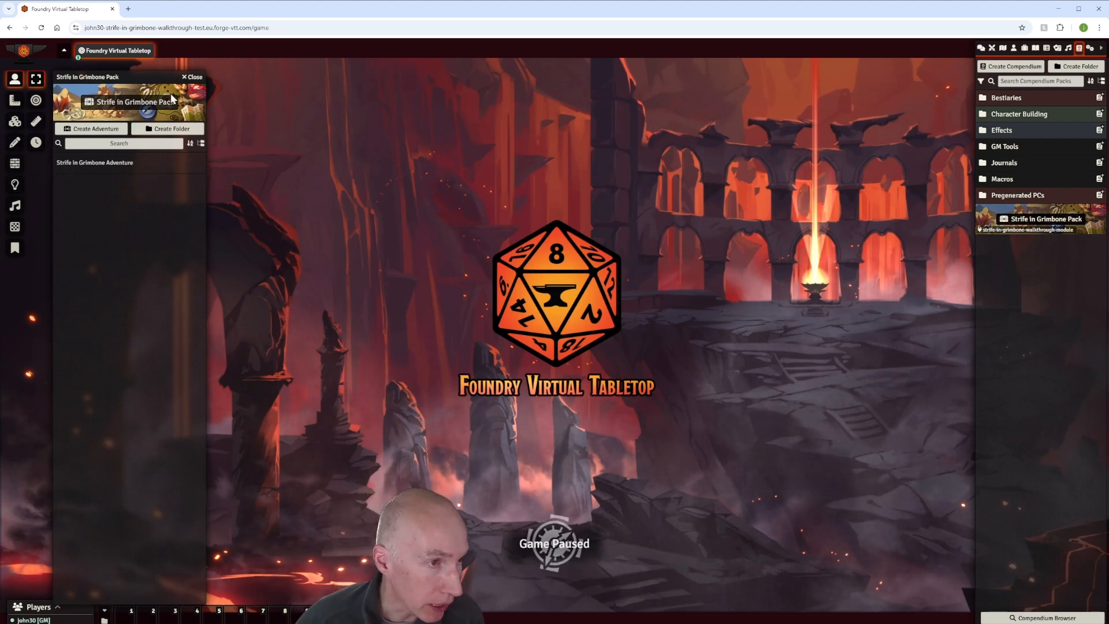
pyautogui.moveTo(153, 77); pyautogui.dragTo(185, 75)
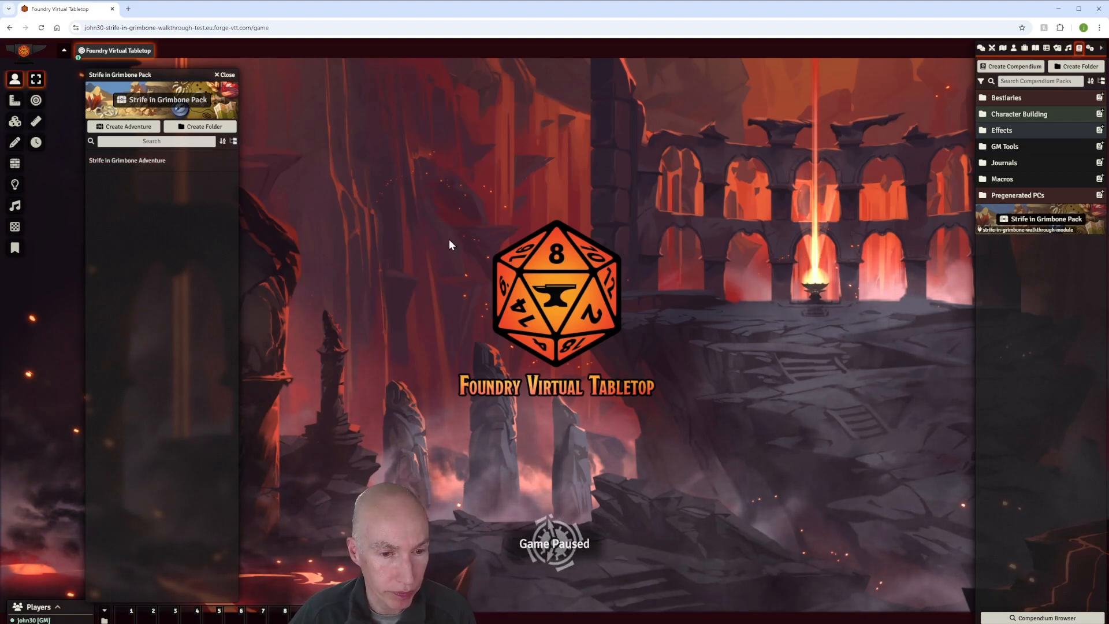
pyautogui.moveTo(564, 195); pyautogui.dragTo(589, 138)
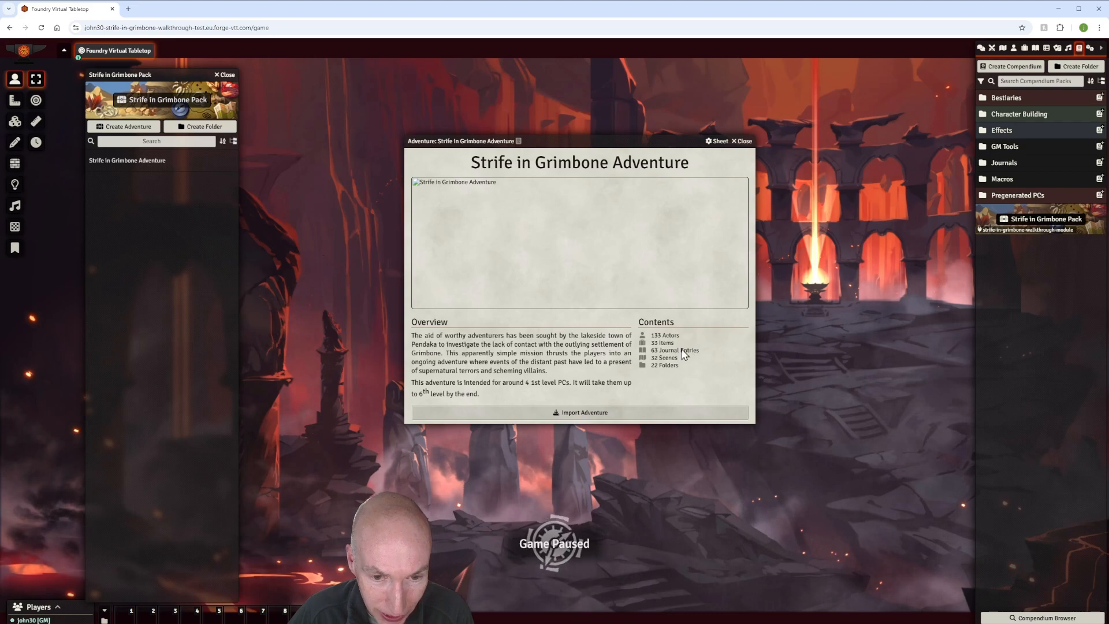
pyautogui.click(586, 415)
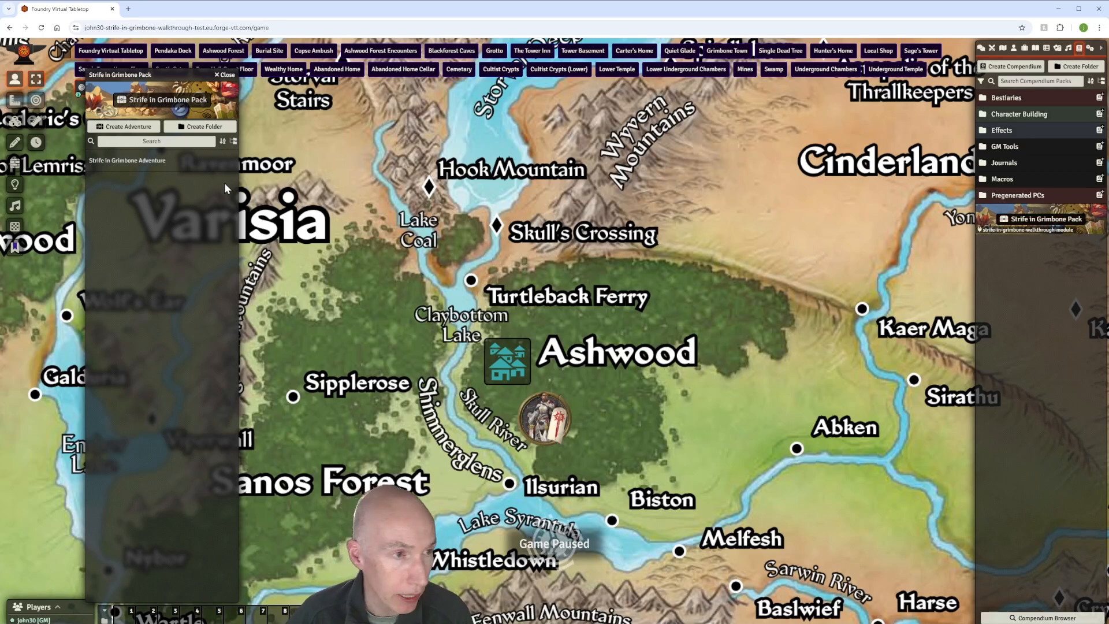
pyautogui.click(226, 76)
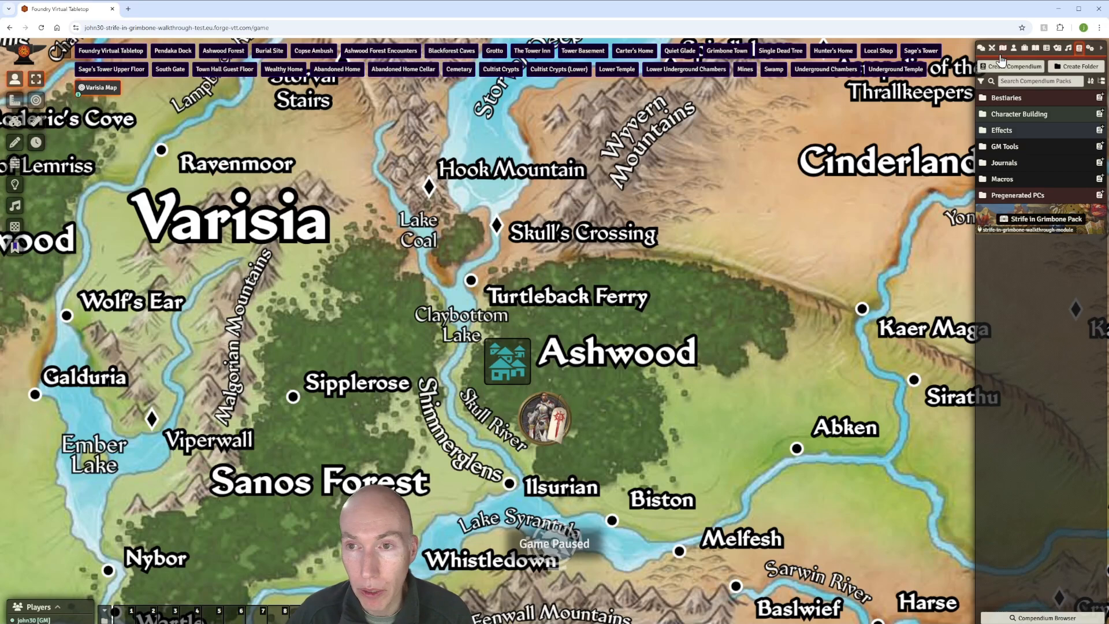
# Step: Inspect the imported scenes in the Chapter 1. Pendaka and Chapter 2. Ashwood folders
pyautogui.click(1003, 49)
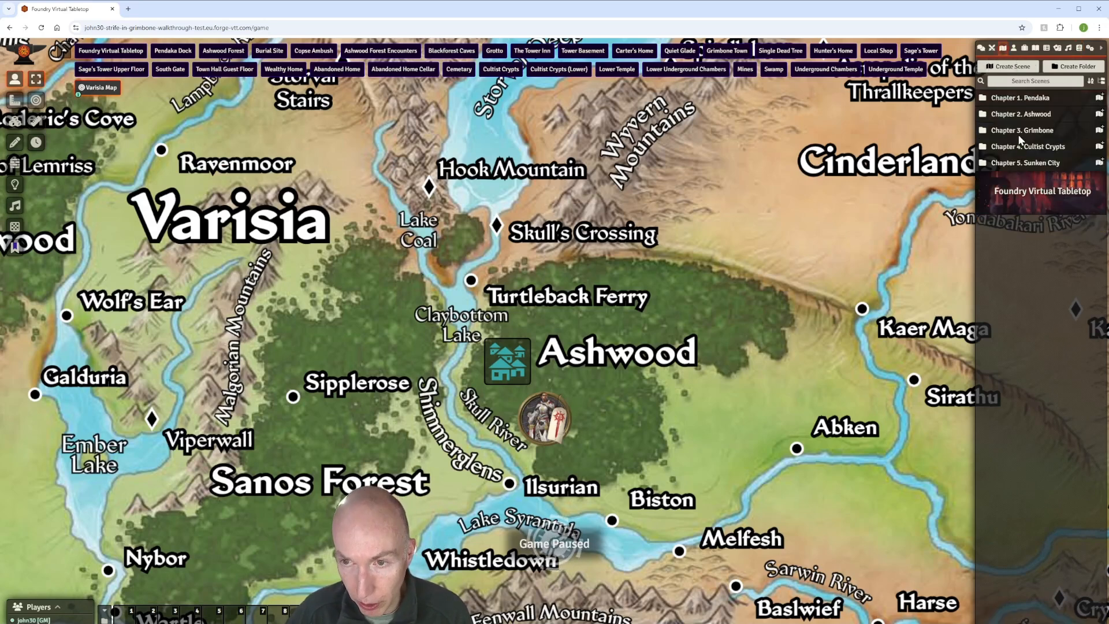
pyautogui.click(1025, 98)
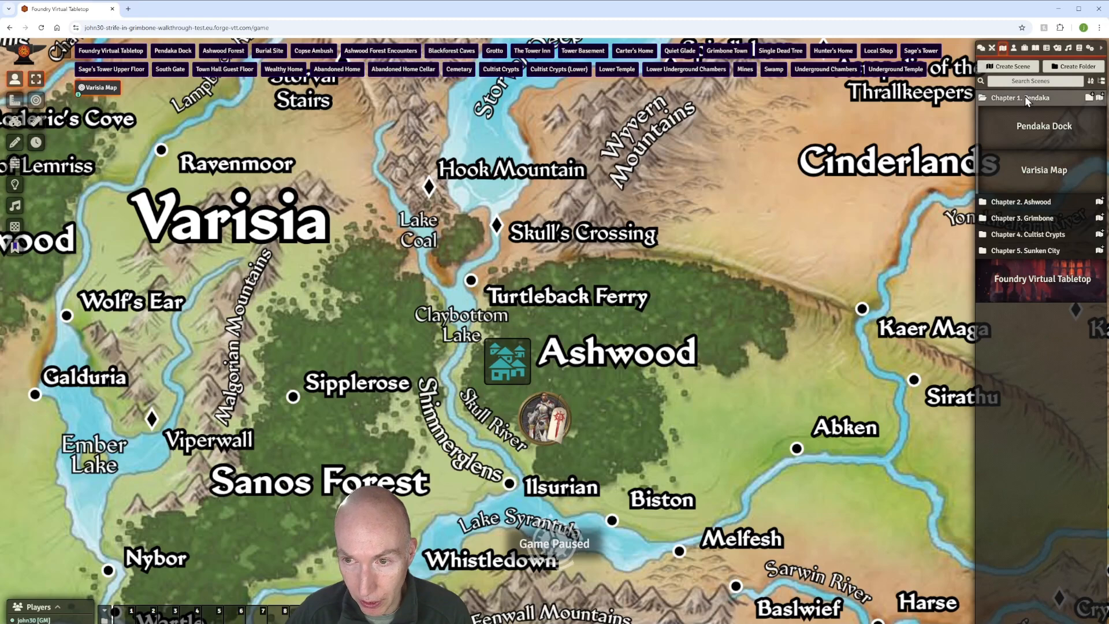
pyautogui.click(1016, 202)
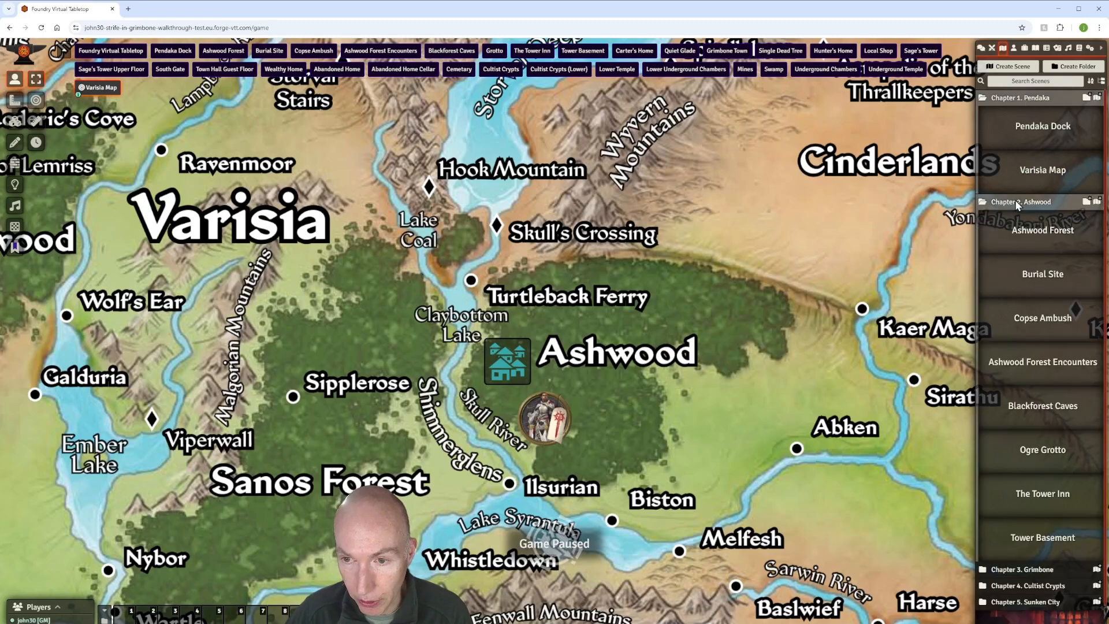
pyautogui.click(1020, 98)
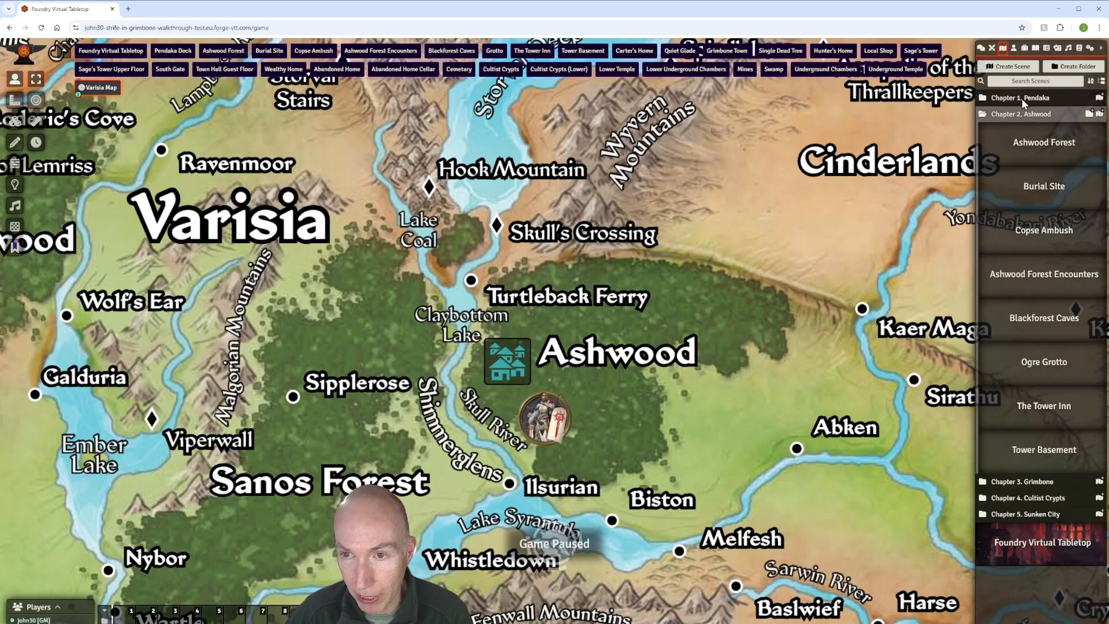
pyautogui.click(1021, 99)
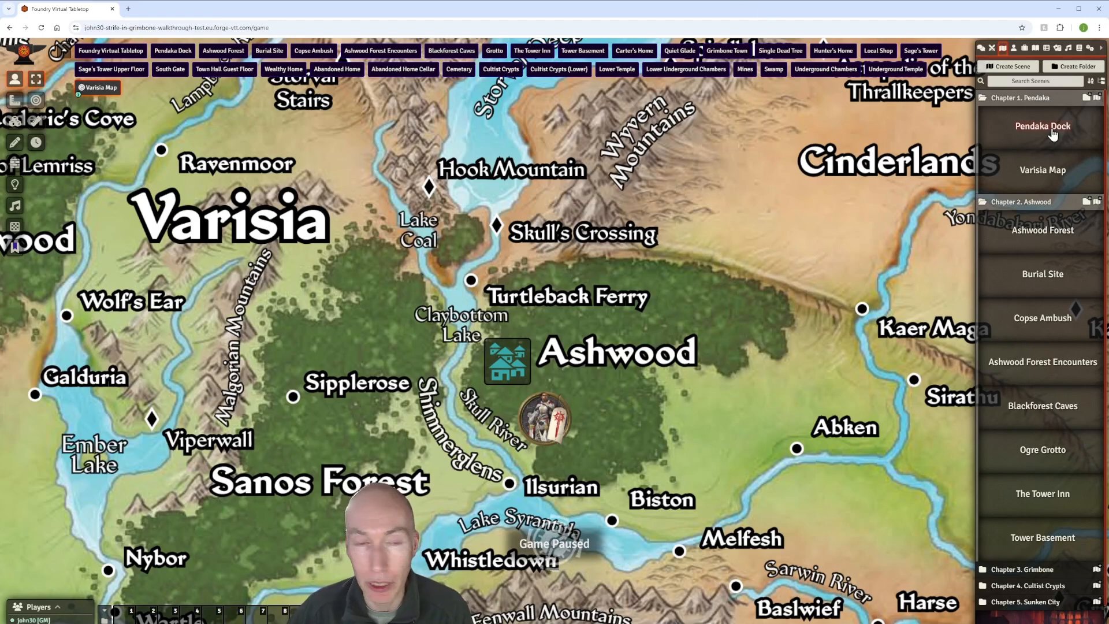
# Step: Activate the Pendaka Dock scene and inspect its map
pyautogui.rightClick(1033, 133)
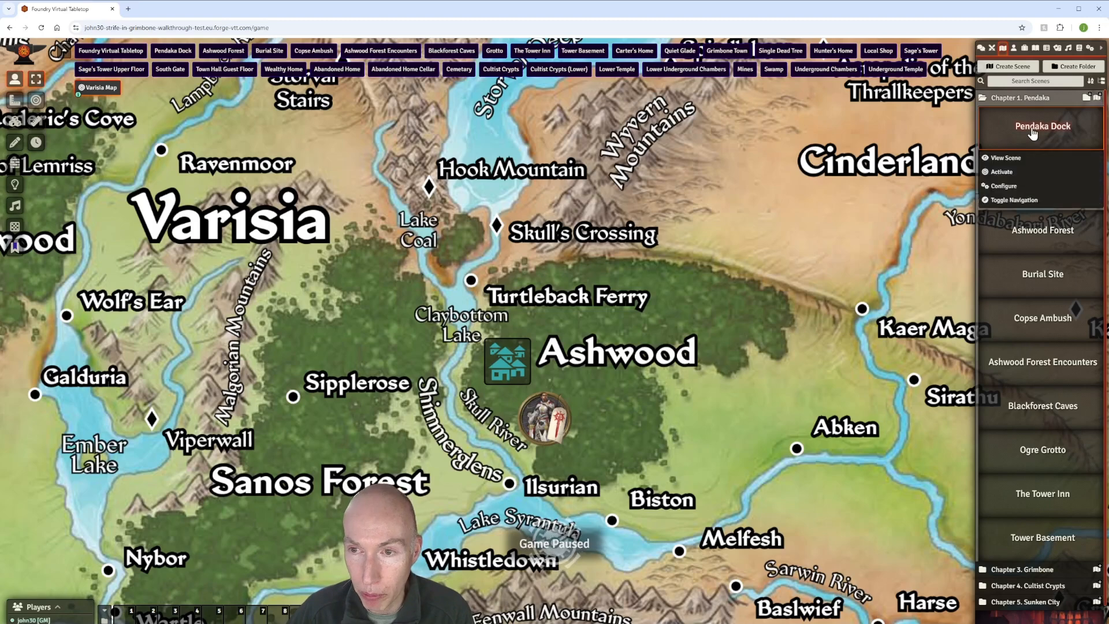
pyautogui.click(1003, 173)
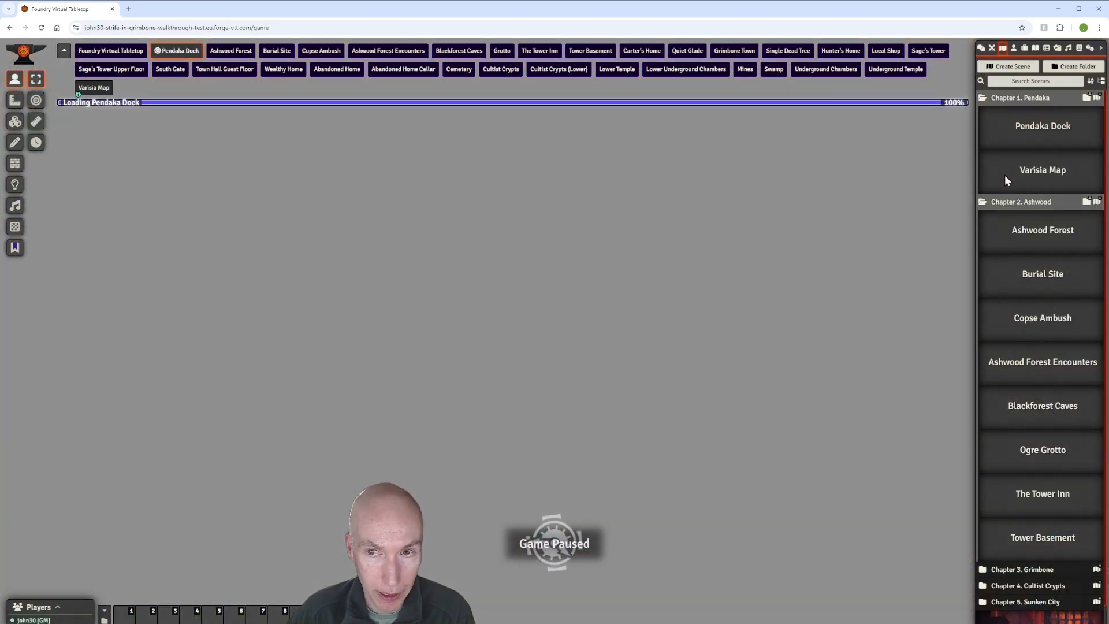
pyautogui.scroll(3, 584, 330)
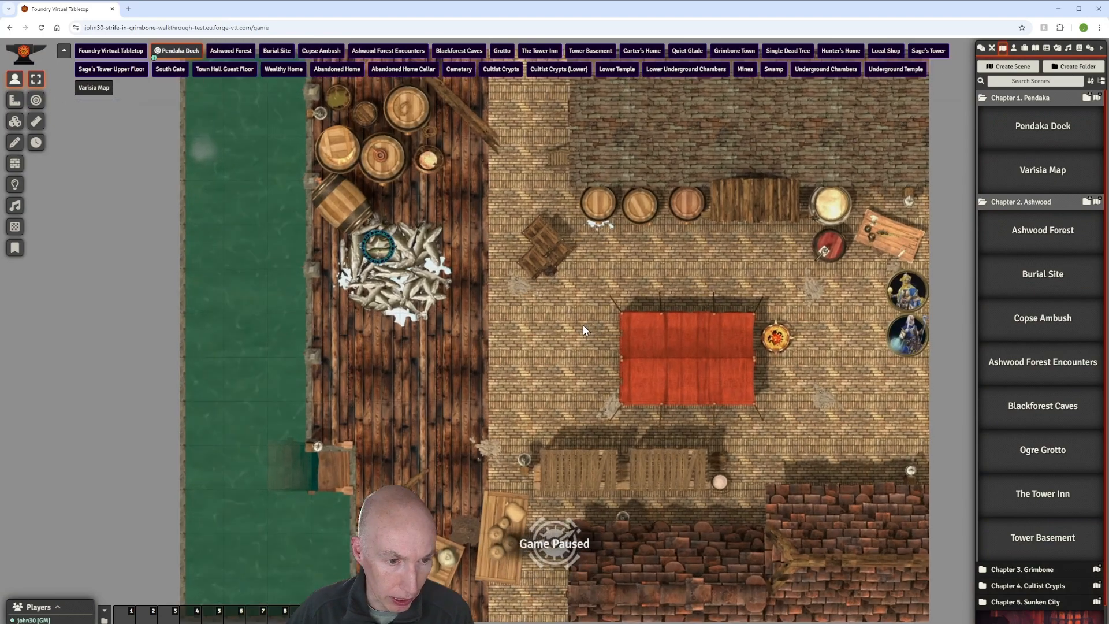
pyautogui.scroll(2, 588, 328)
pyautogui.scroll(2, 591, 325)
pyautogui.scroll(-2, 587, 327)
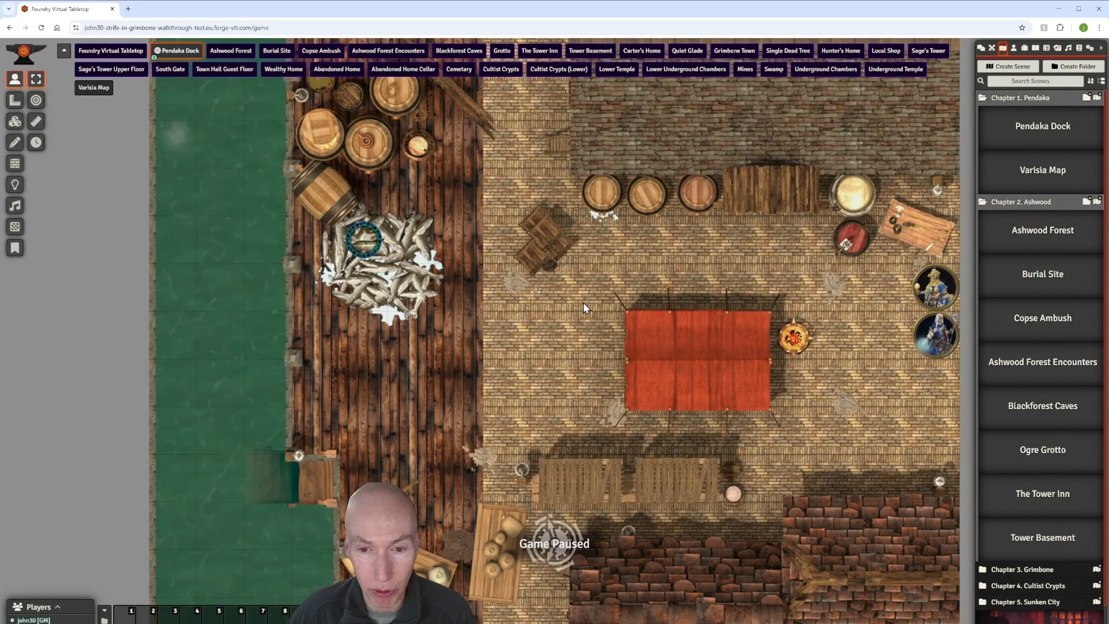
# Step: Delete the two character tokens near the east edge of the Pendaka Dock map
pyautogui.moveTo(583, 303); pyautogui.dragTo(498, 279)
pyautogui.click(850, 271)
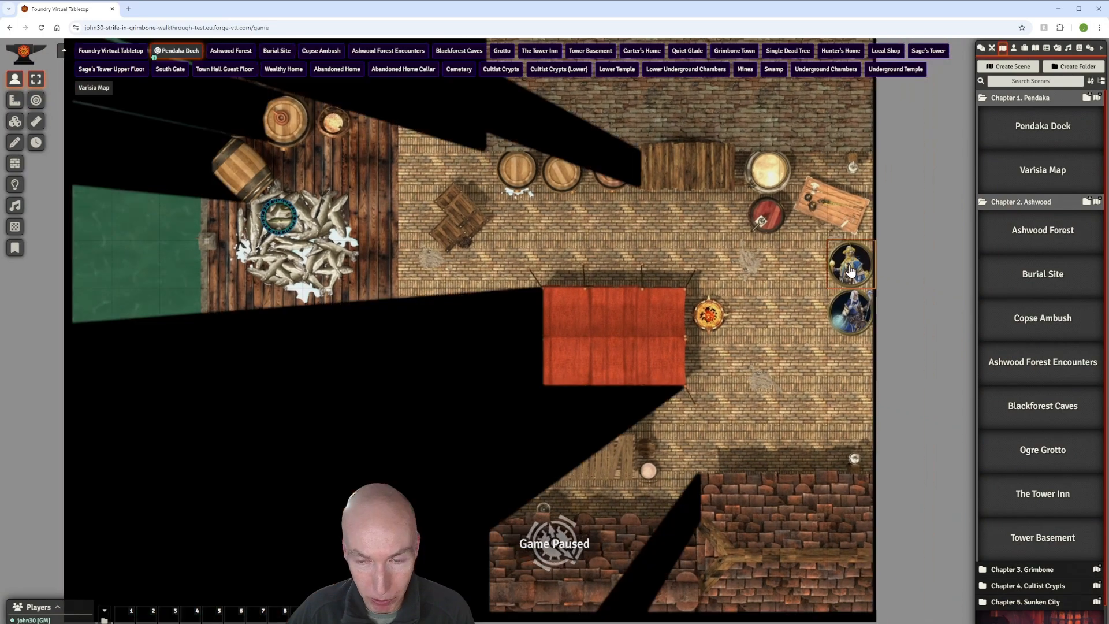
pyautogui.press('Delete')
pyautogui.click(845, 319)
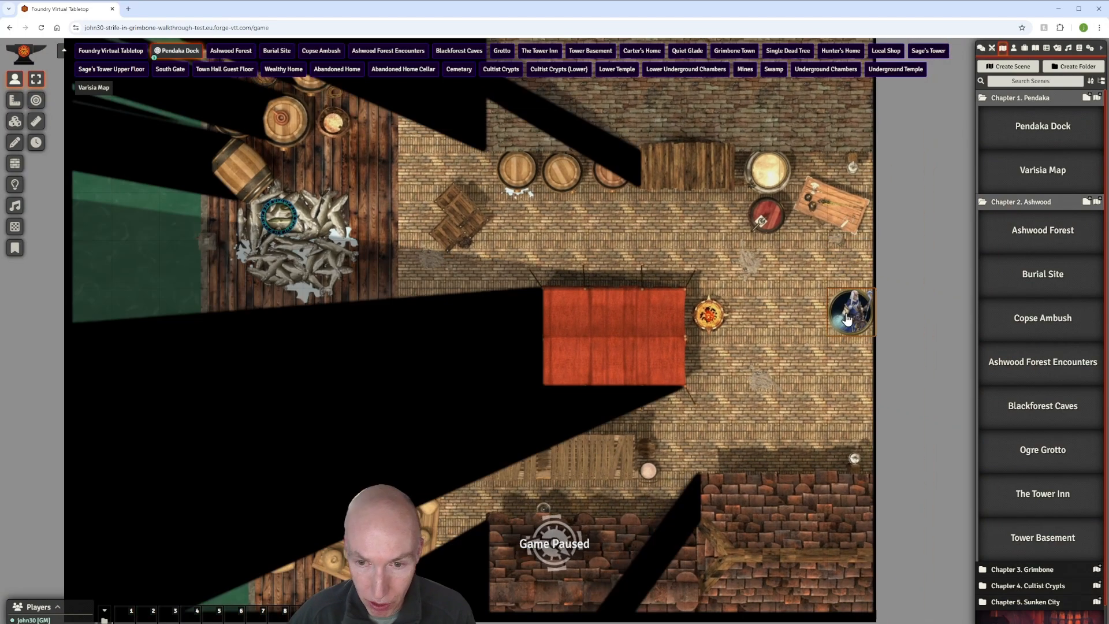
pyautogui.press('Delete')
# Step: Generate a thumbnail image for the Pendaka Dock scene
pyautogui.scroll(-2, 505, 250)
pyautogui.scroll(3, 527, 256)
pyautogui.moveTo(525, 251); pyautogui.dragTo(549, 281)
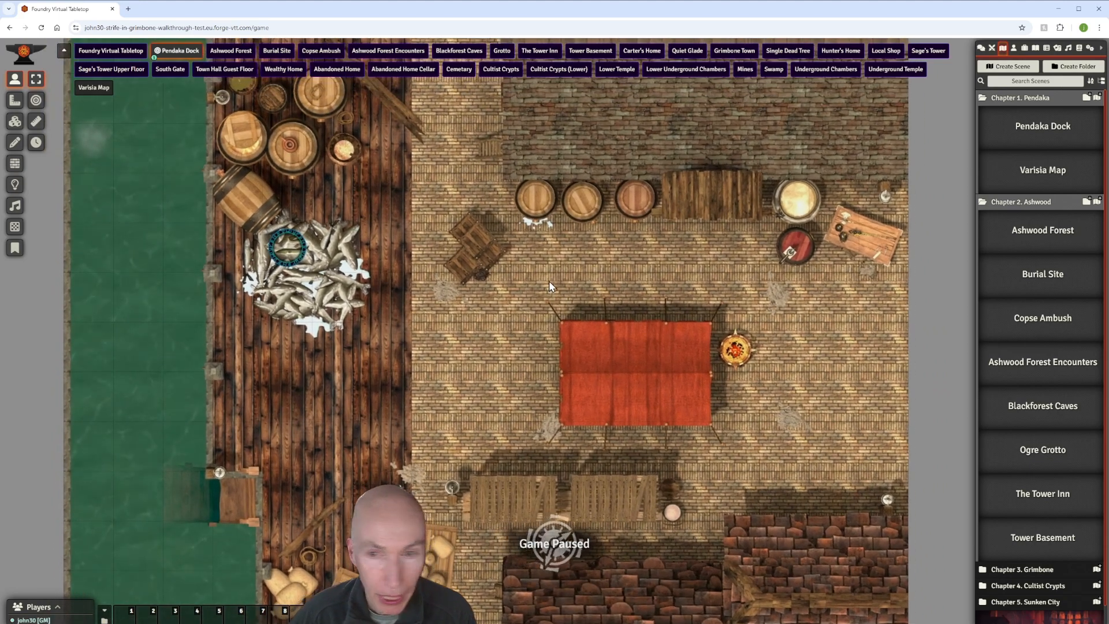
pyautogui.scroll(-3, 548, 281)
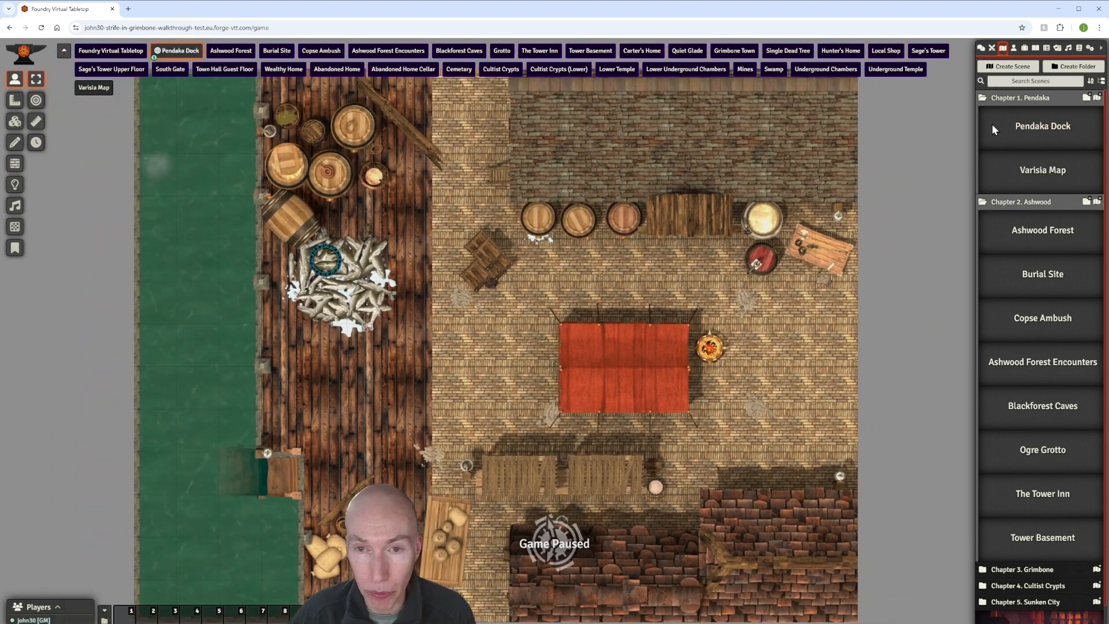
pyautogui.rightClick(1036, 127)
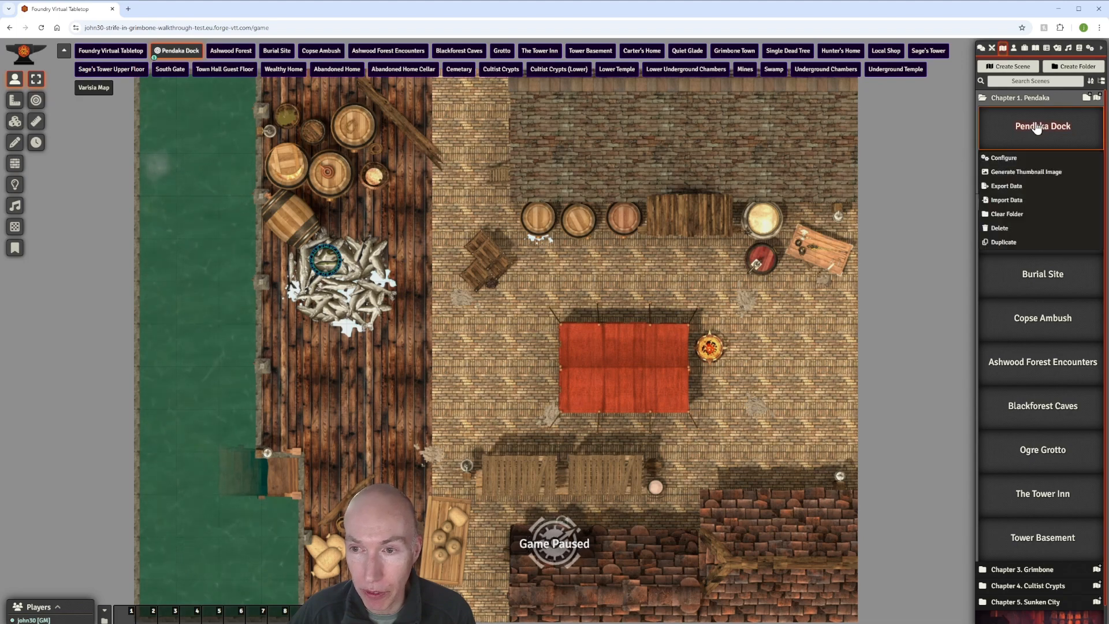
pyautogui.click(1025, 171)
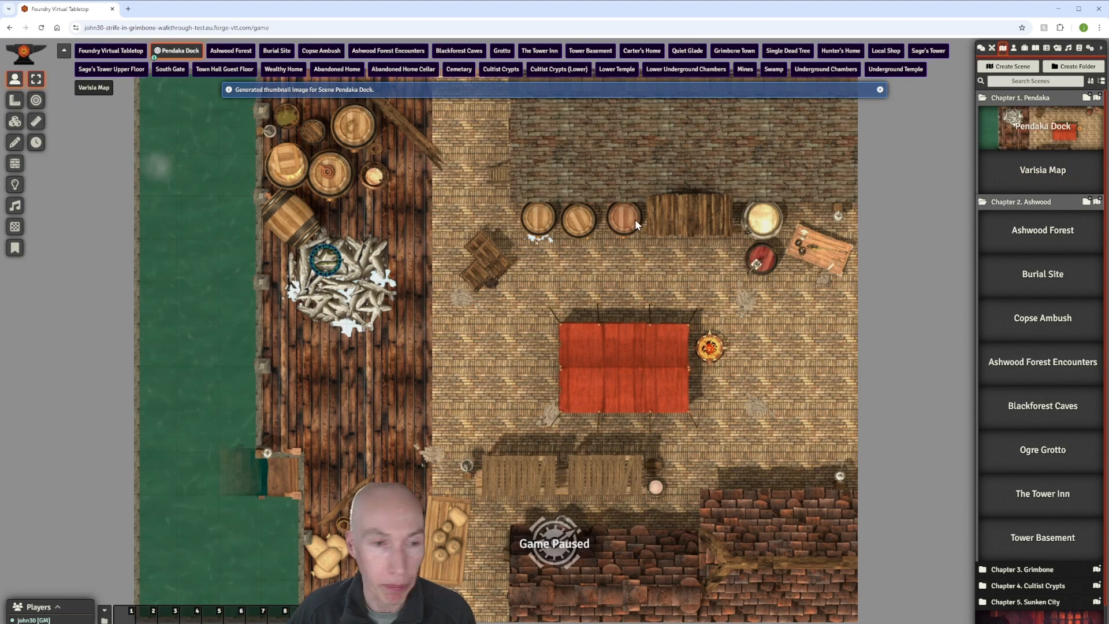
# Step: Expand the Creatures folder in the actors directory to review the imported creatures
pyautogui.scroll(-4, 632, 221)
pyautogui.scroll(3, 634, 222)
pyautogui.moveTo(607, 265); pyautogui.dragTo(730, 239)
pyautogui.scroll(3, 621, 298)
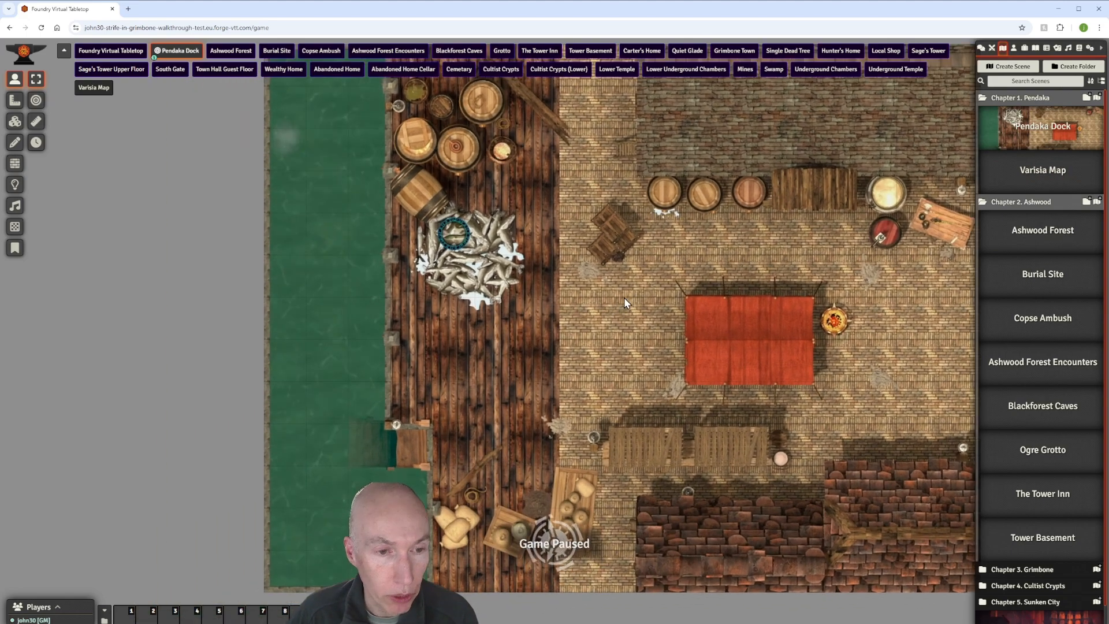
pyautogui.moveTo(622, 297); pyautogui.dragTo(496, 309)
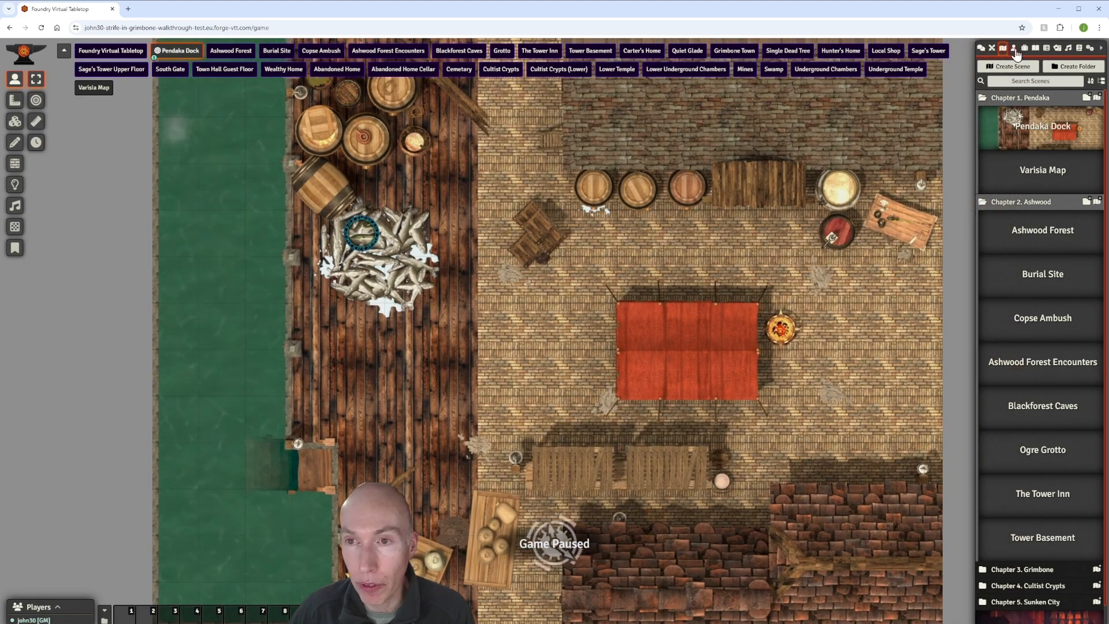
pyautogui.click(1014, 49)
pyautogui.click(1009, 132)
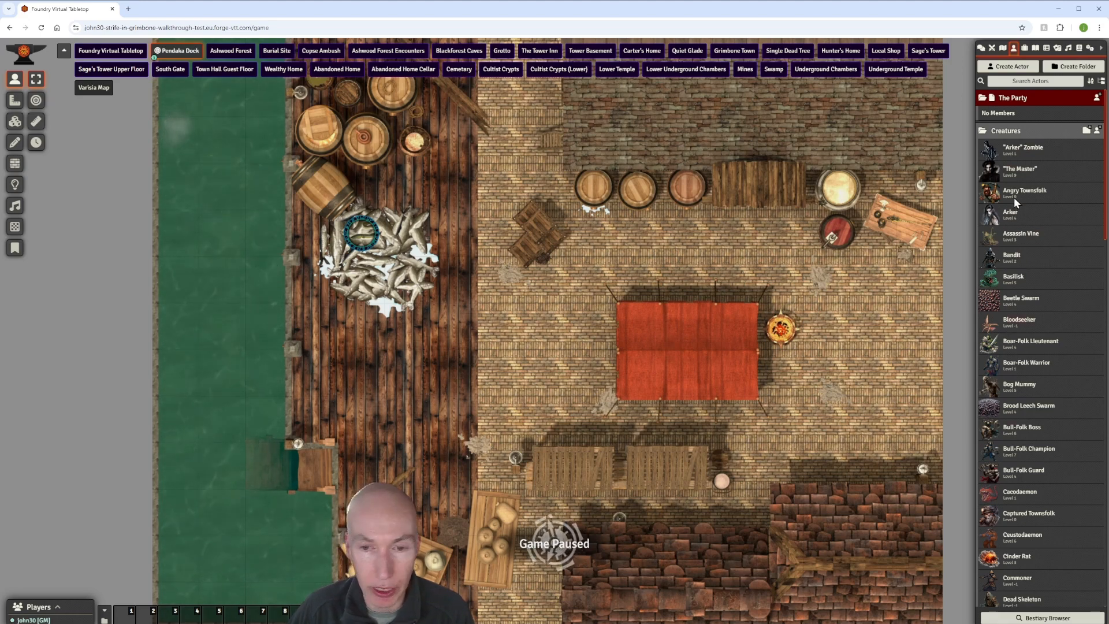
# Step: Move the eel token off the fish pile onto the dock planks beside it and open its creature sheet
pyautogui.scroll(4, 745, 251)
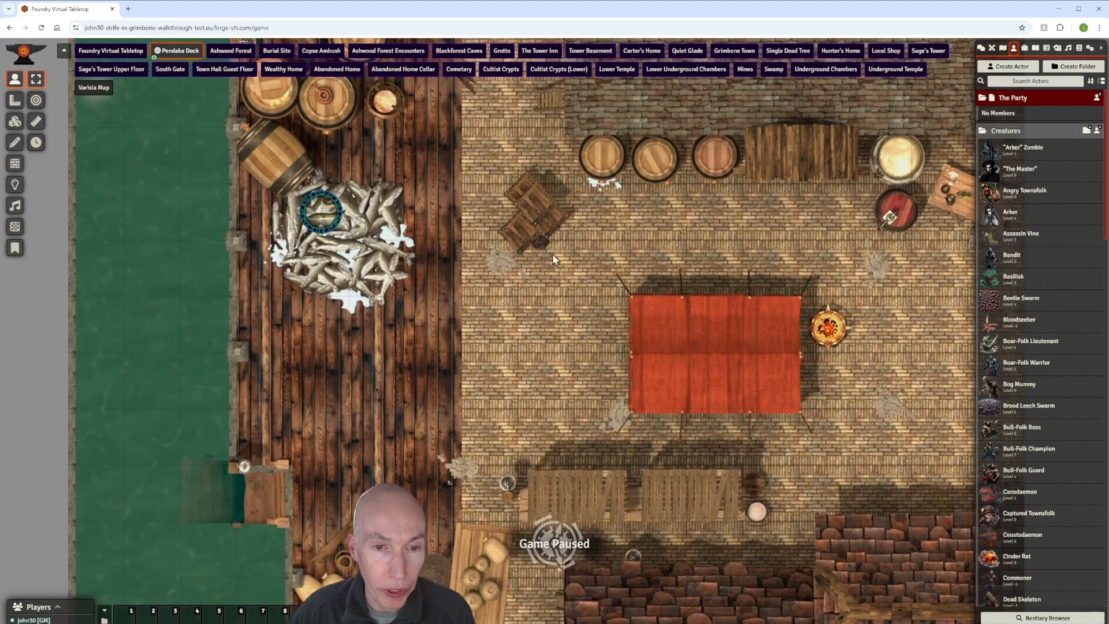
pyautogui.moveTo(540, 289); pyautogui.dragTo(566, 359)
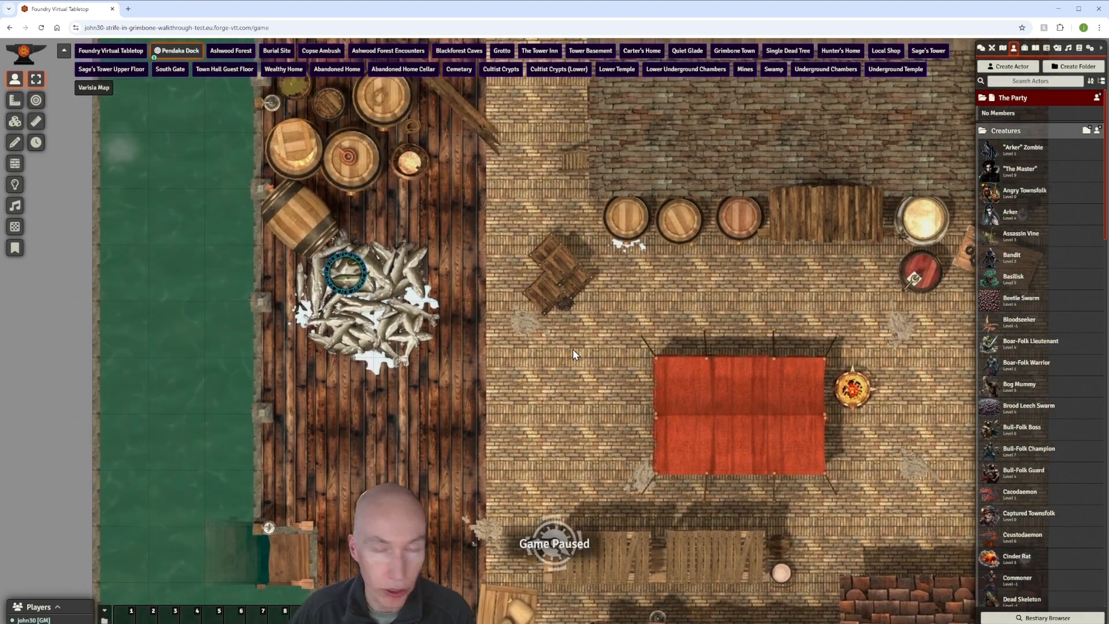
pyautogui.scroll(-1, 730, 282)
pyautogui.moveTo(690, 300); pyautogui.dragTo(771, 261)
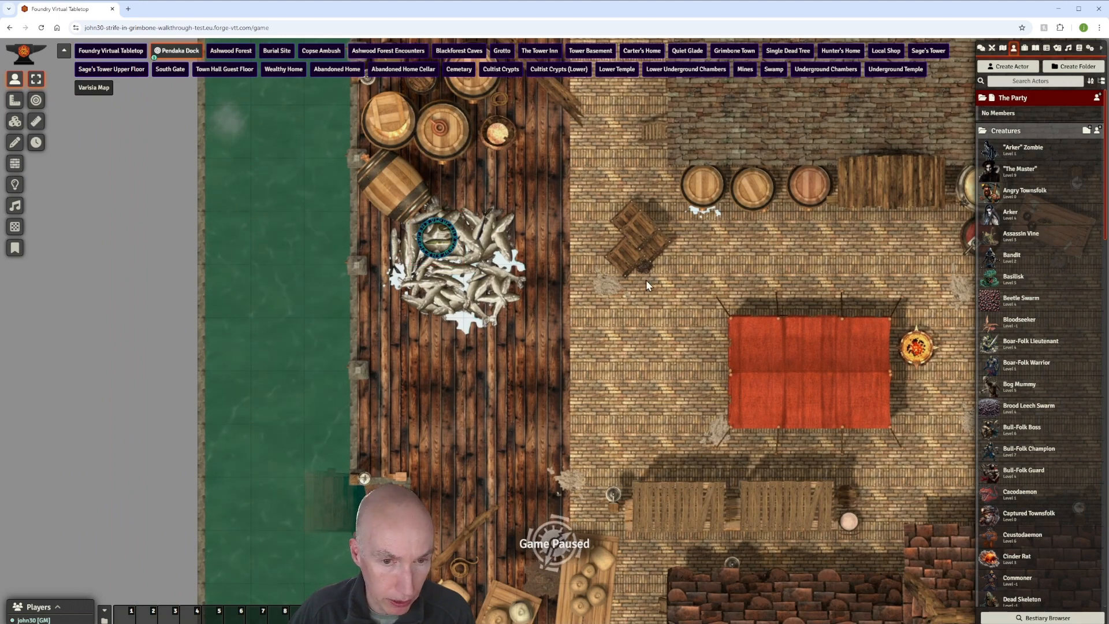
pyautogui.moveTo(646, 280); pyautogui.dragTo(744, 275)
pyautogui.scroll(3, 743, 277)
pyautogui.moveTo(571, 179); pyautogui.dragTo(590, 238)
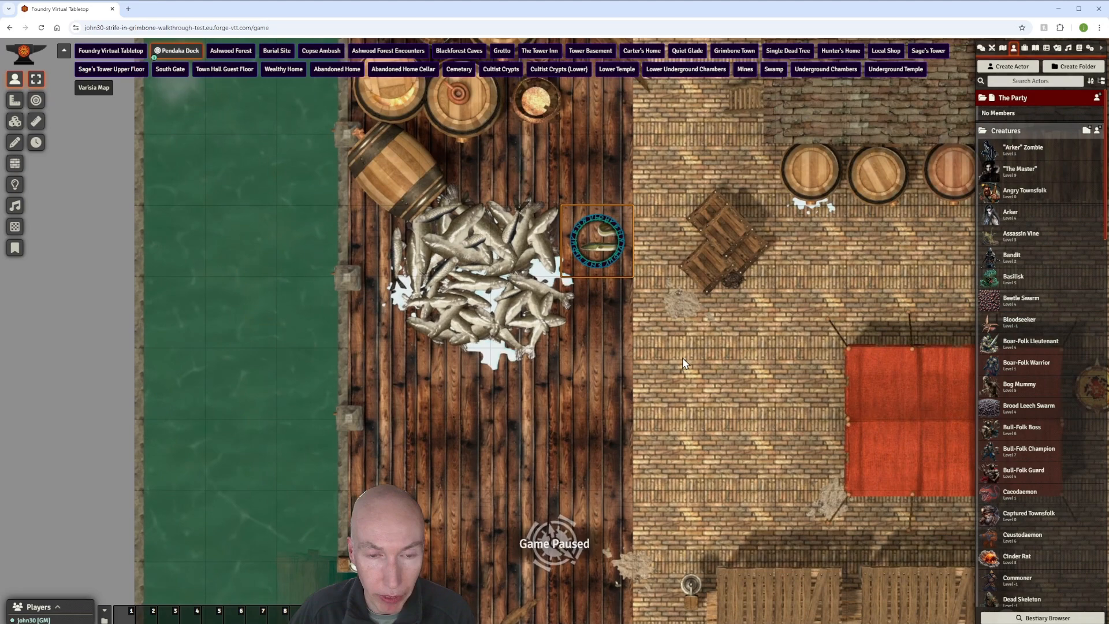
pyautogui.doubleClick(602, 239)
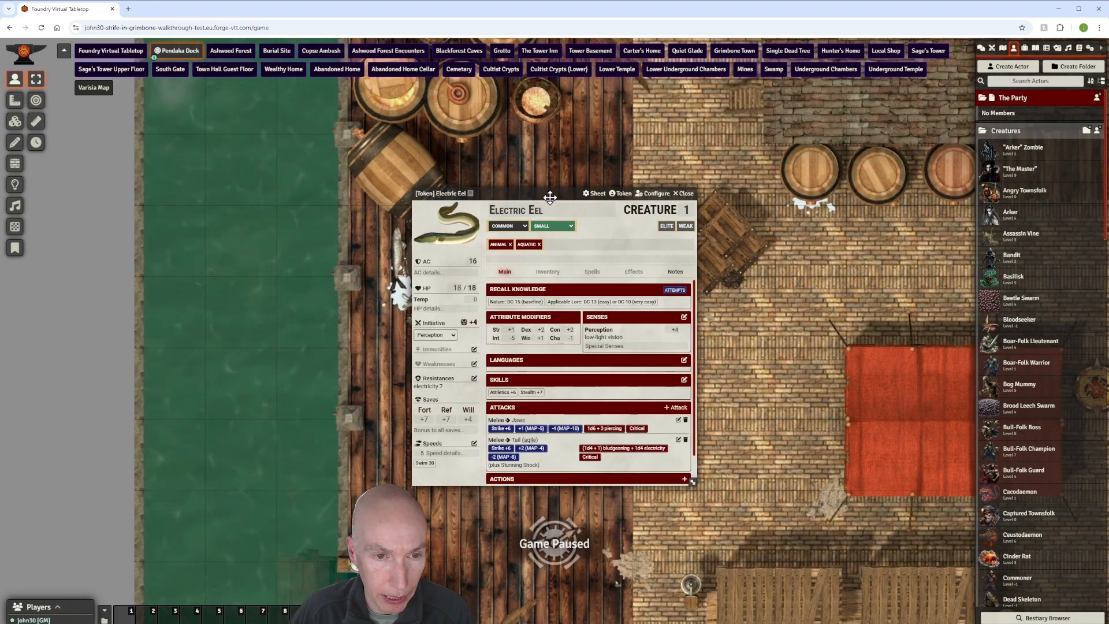
# Step: Open the image browser for the portrait on the Electric Eel creature sheet
pyautogui.moveTo(561, 192); pyautogui.dragTo(643, 145)
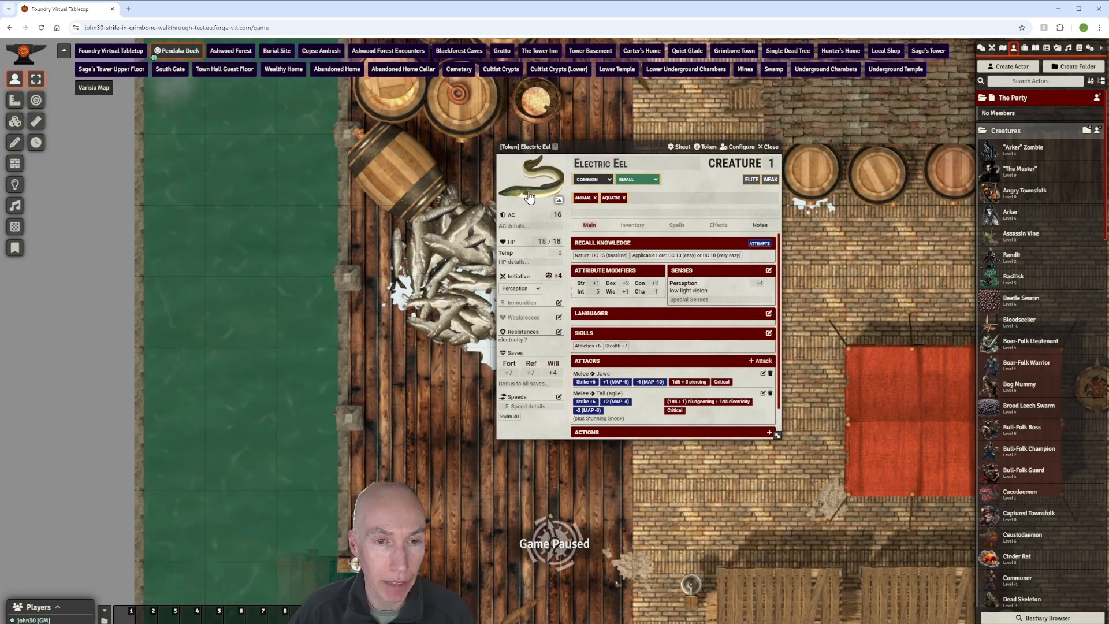
pyautogui.moveTo(633, 149); pyautogui.dragTo(668, 146)
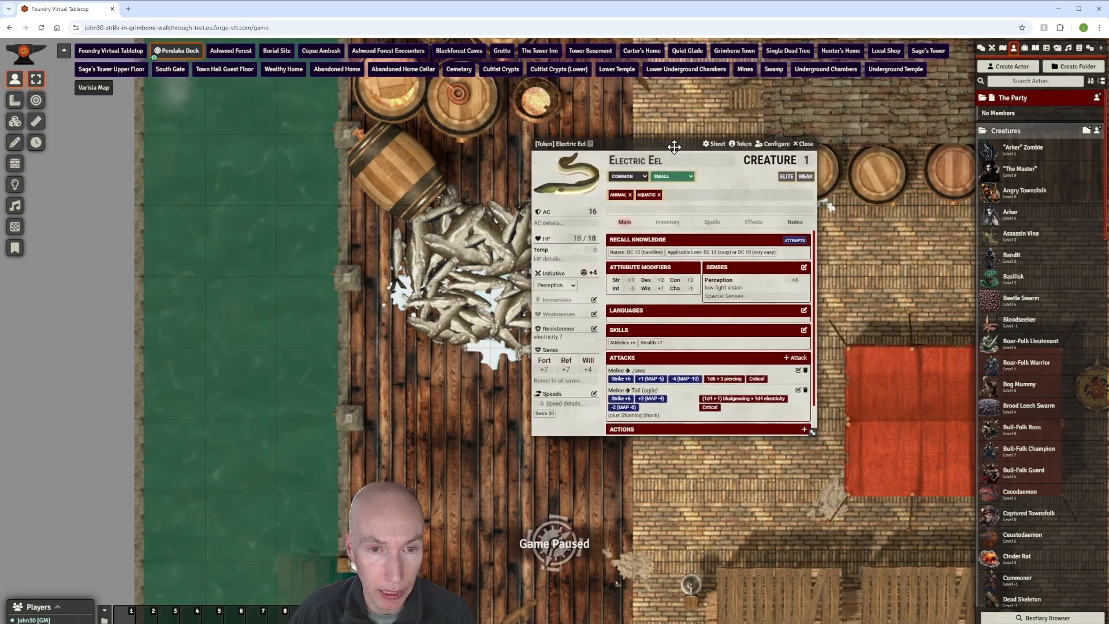
pyautogui.click(564, 187)
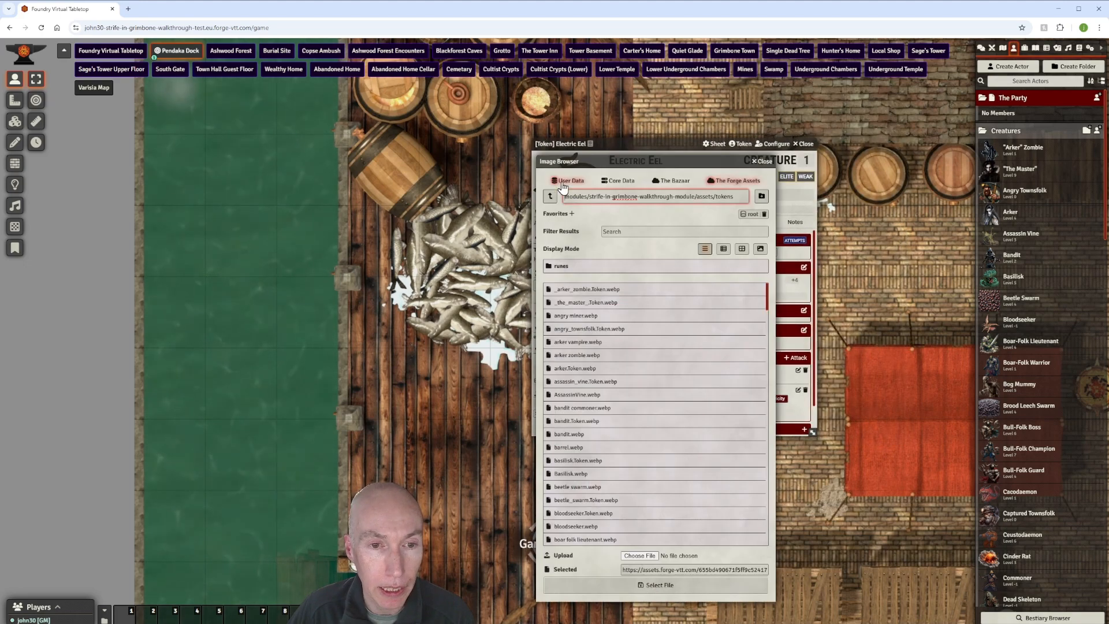
pyautogui.moveTo(618, 156); pyautogui.dragTo(599, 117)
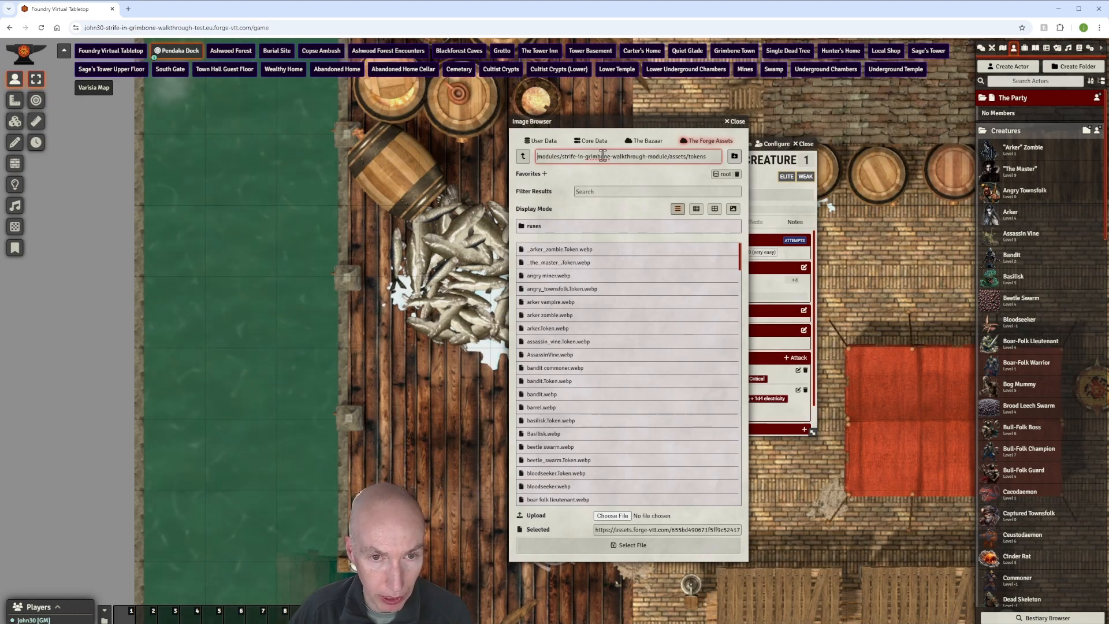
# Step: Look through the modules folder in the user data and return to the root folder
pyautogui.click(542, 142)
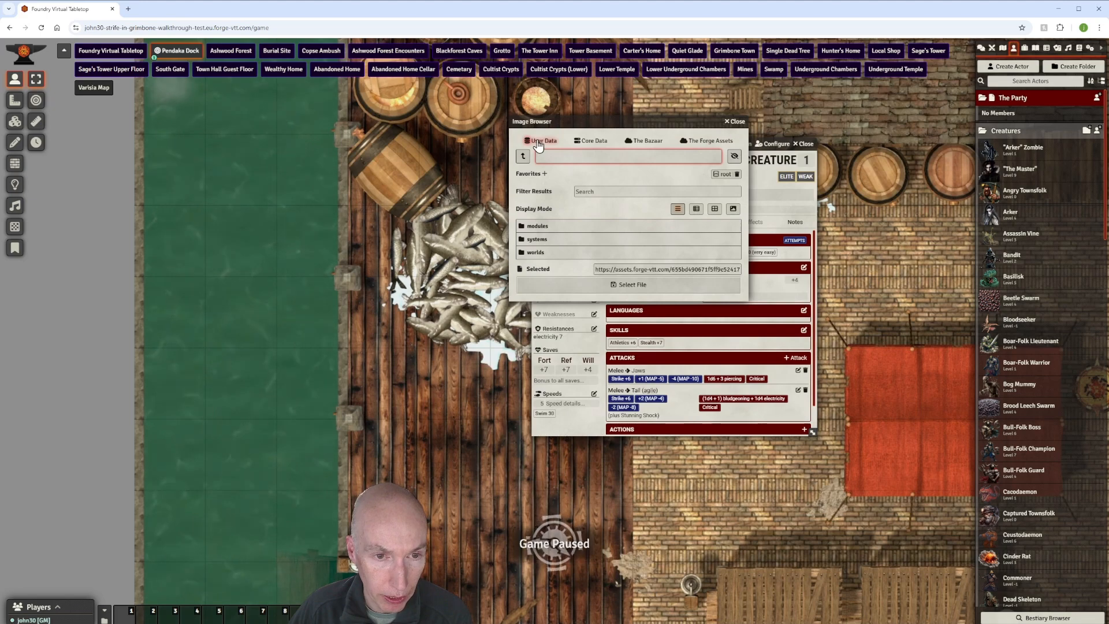
pyautogui.click(543, 227)
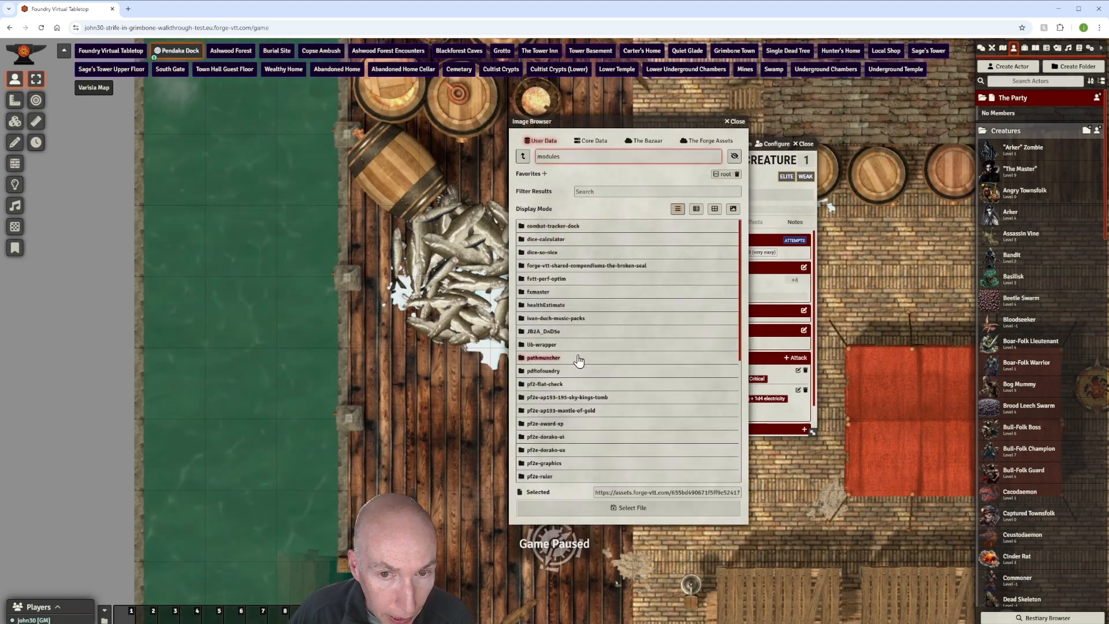
pyautogui.scroll(-3, 572, 399)
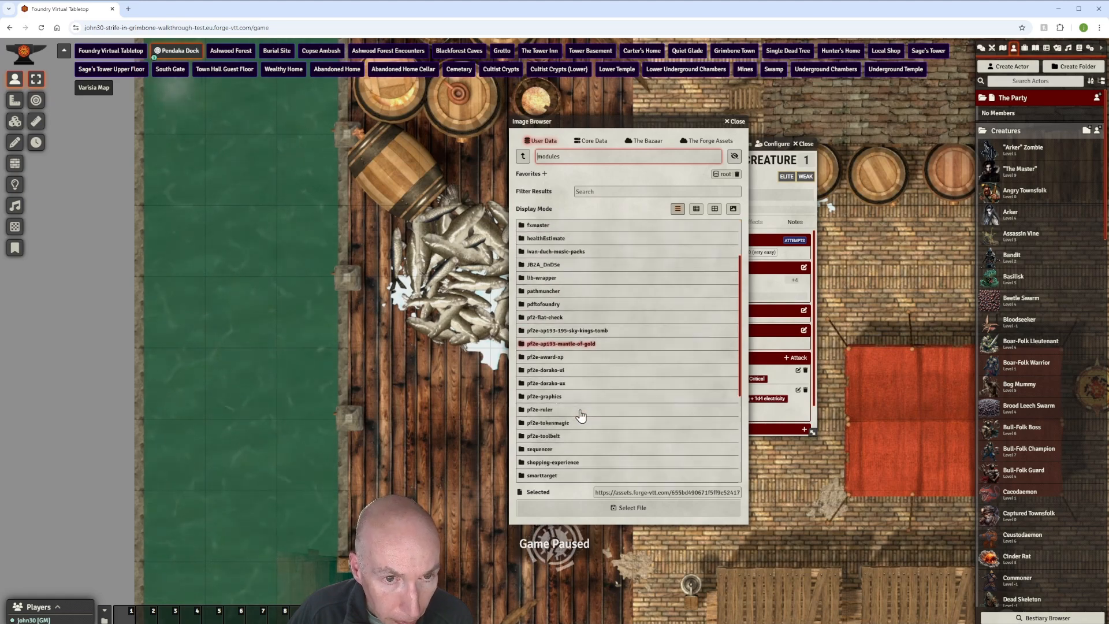
pyautogui.scroll(2, 575, 369)
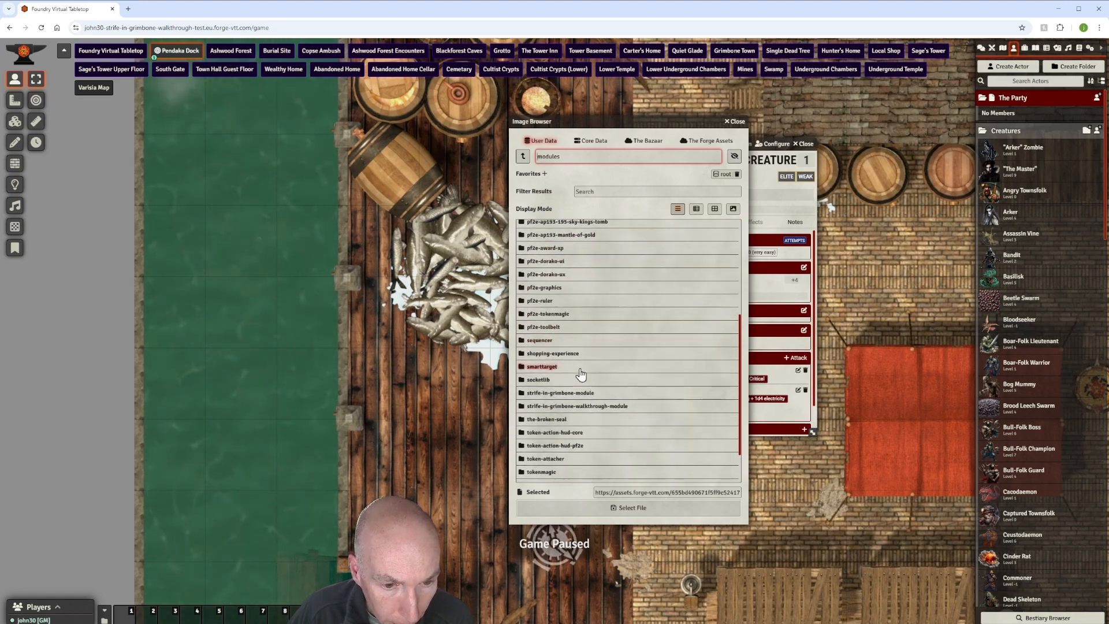
pyautogui.click(724, 175)
pyautogui.click(535, 227)
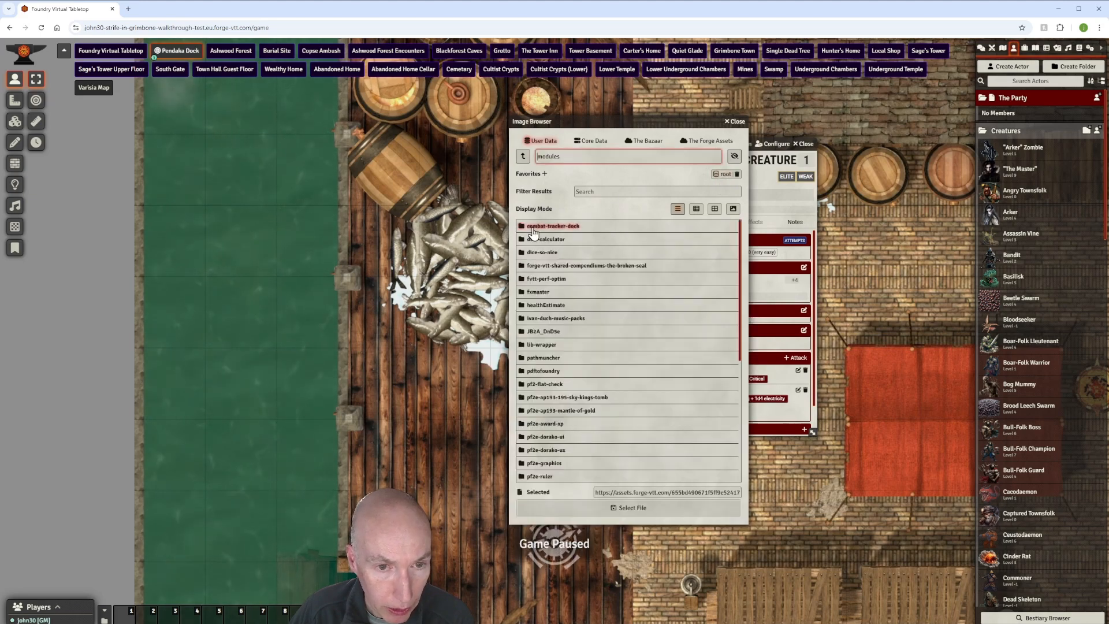
pyautogui.click(523, 157)
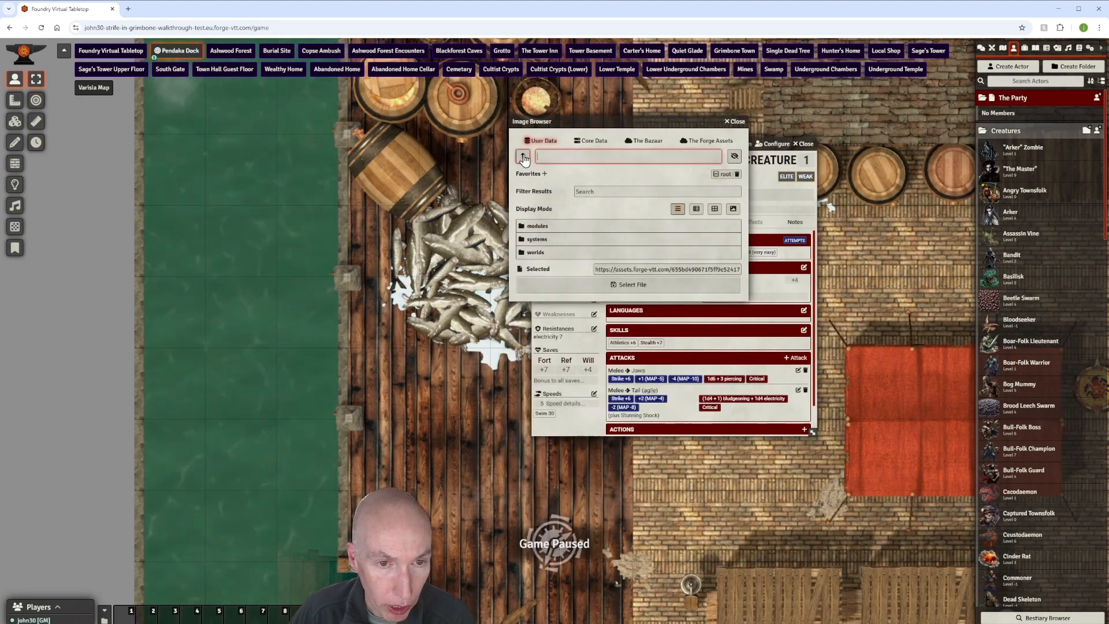
# Step: Examine the selected portrait's full file path through to its file name and close the image browser
pyautogui.click(627, 270)
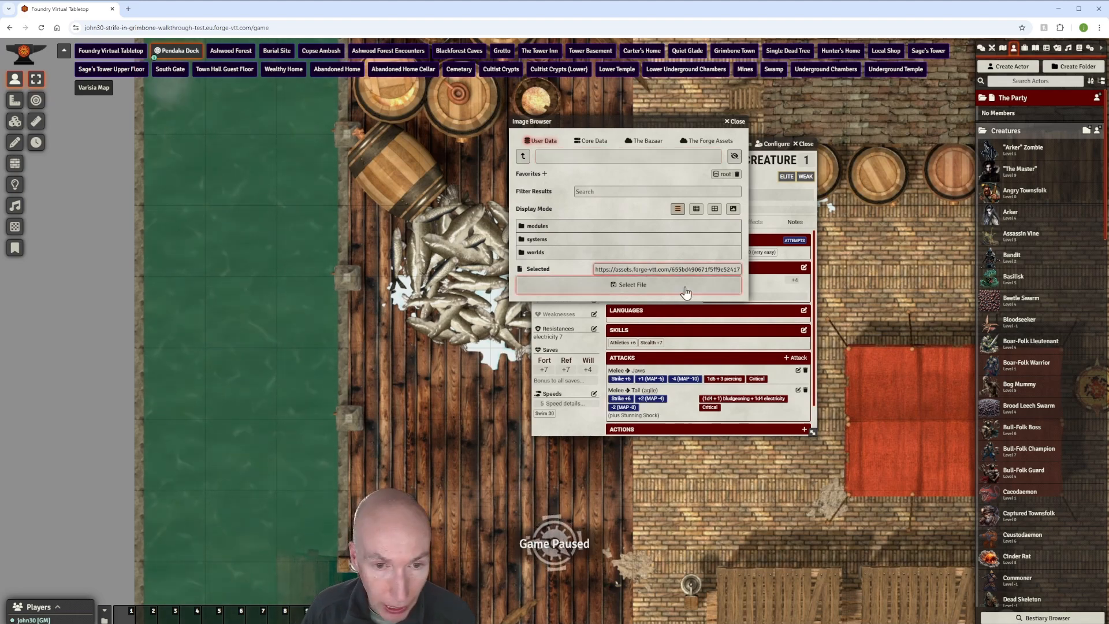
pyautogui.press('Right')
pyautogui.press('Right')
pyautogui.press('Right')
pyautogui.press('Right')
pyautogui.press('Right')
pyautogui.press('Right')
pyautogui.press('Right')
pyautogui.press('Right')
pyautogui.press('Right')
pyautogui.press('Right')
pyautogui.press('Right')
pyautogui.press('Right')
pyautogui.press('Right')
pyautogui.press('Right')
pyautogui.press('Right')
pyautogui.press('Right')
pyautogui.press('Right')
pyautogui.press('Right')
pyautogui.press('Right')
pyautogui.press('Right')
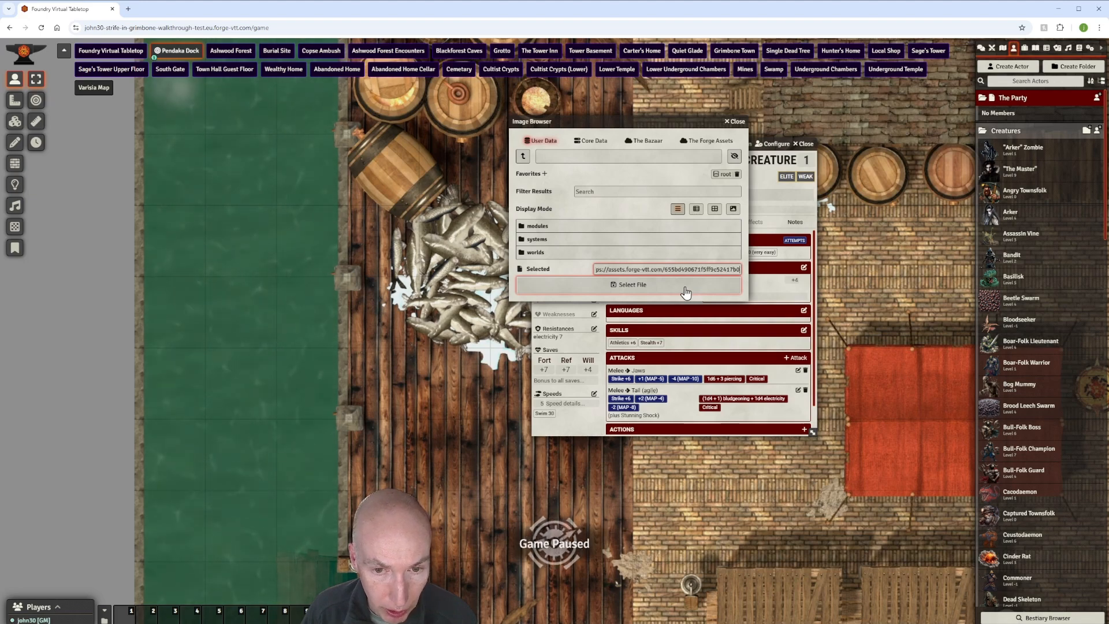
pyautogui.press('Right')
pyautogui.press('Right')
pyautogui.press('Right')
pyautogui.press('Right')
pyautogui.press('Right')
pyautogui.press('Right')
pyautogui.press('Right')
pyautogui.press('Right')
pyautogui.press('Right')
pyautogui.press('Right')
pyautogui.press('Right')
pyautogui.press('Right')
pyautogui.press('Right')
pyautogui.press('Right')
pyautogui.press('Right')
pyautogui.press('Right')
pyautogui.press('Right')
pyautogui.press('Right')
pyautogui.press('Right')
pyautogui.press('Right')
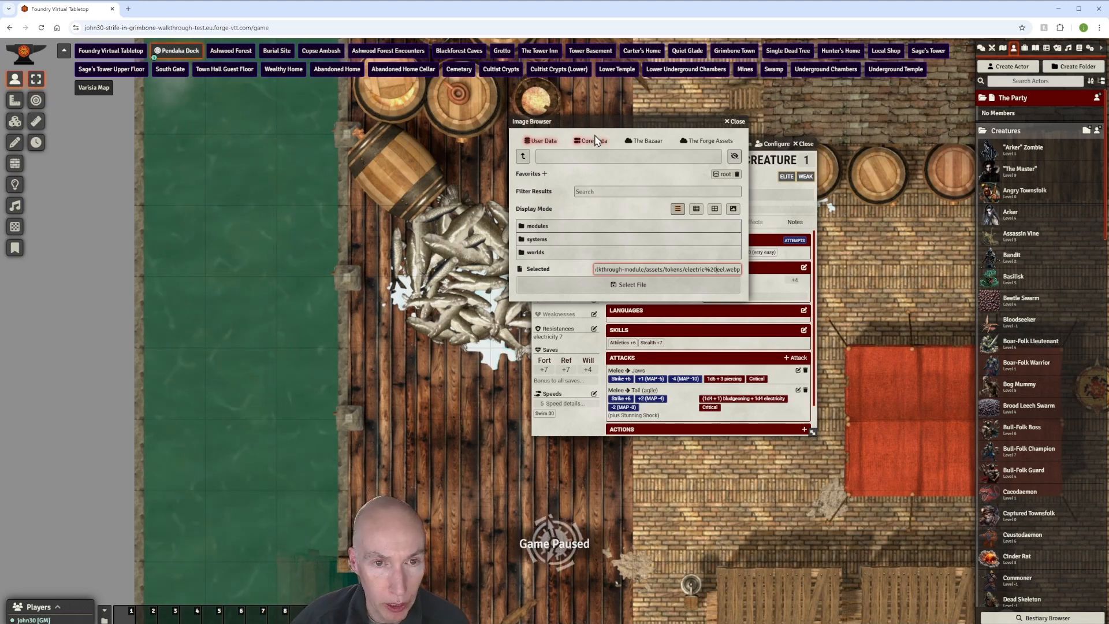
pyautogui.moveTo(601, 119); pyautogui.dragTo(581, 127)
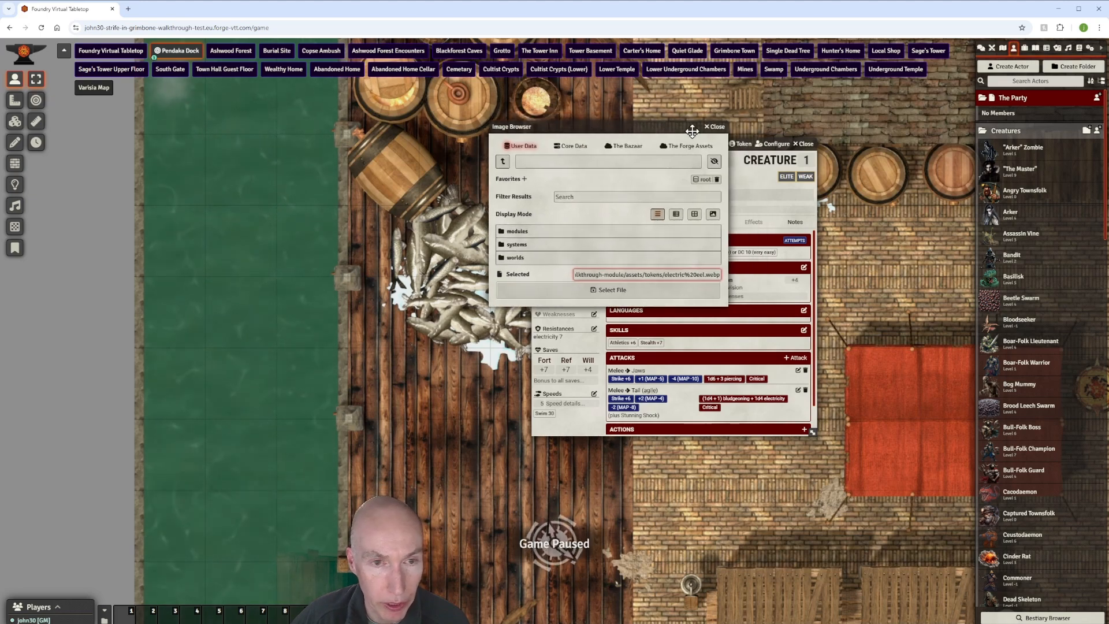
pyautogui.click(716, 126)
# Step: Close the Electric Eel creature sheet to return to the Pendaka Dock map
pyautogui.moveTo(661, 140); pyautogui.dragTo(686, 131)
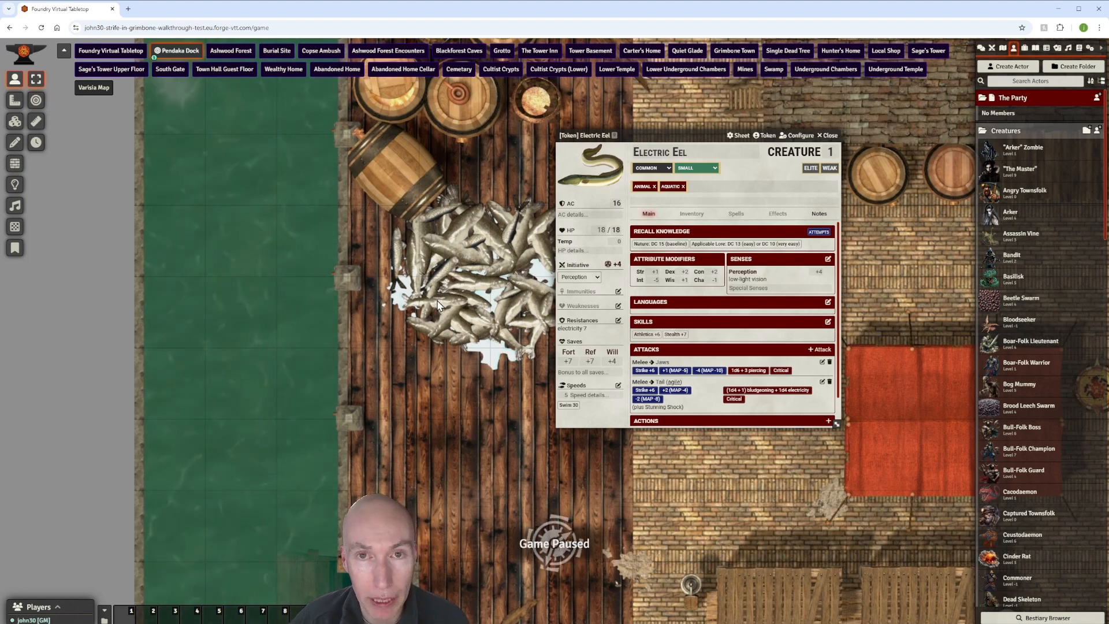
pyautogui.moveTo(671, 136); pyautogui.dragTo(636, 156)
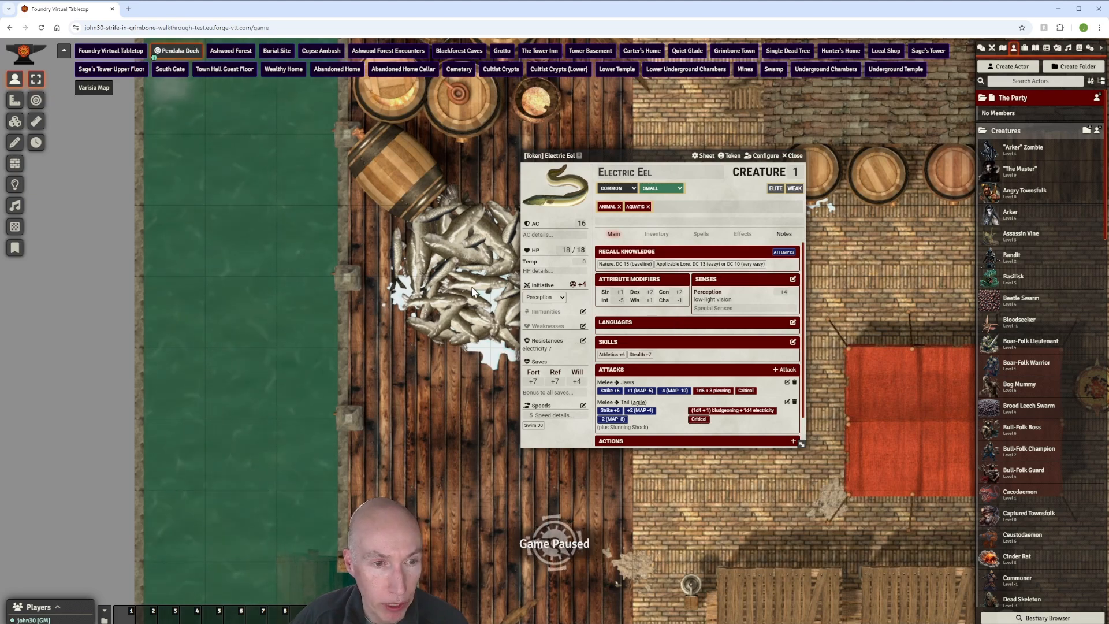
pyautogui.moveTo(664, 153); pyautogui.dragTo(683, 164)
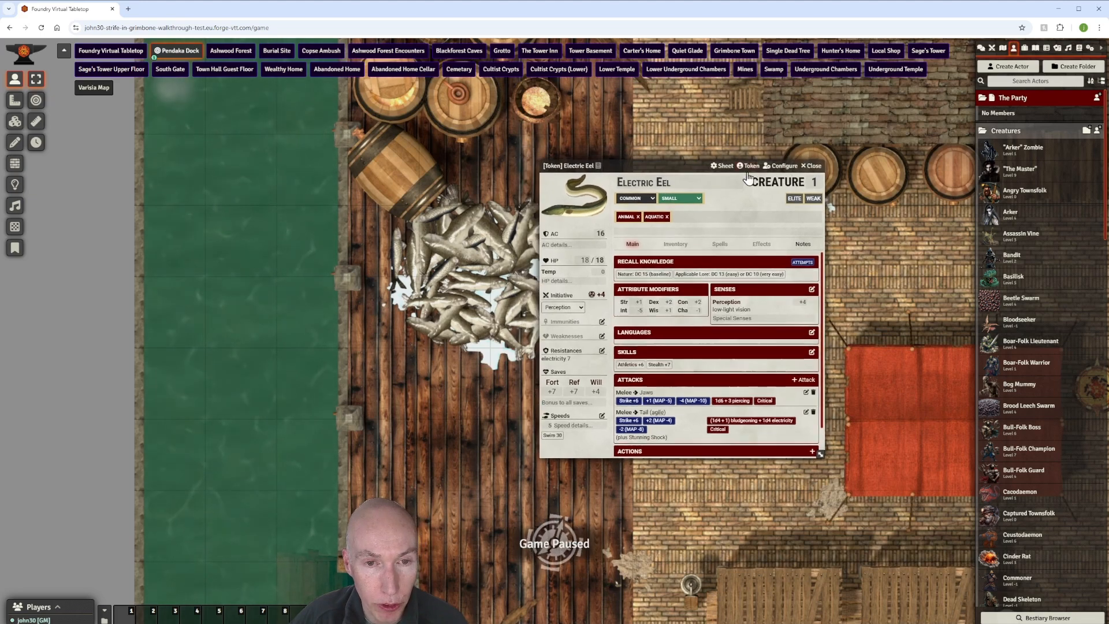
pyautogui.click(814, 166)
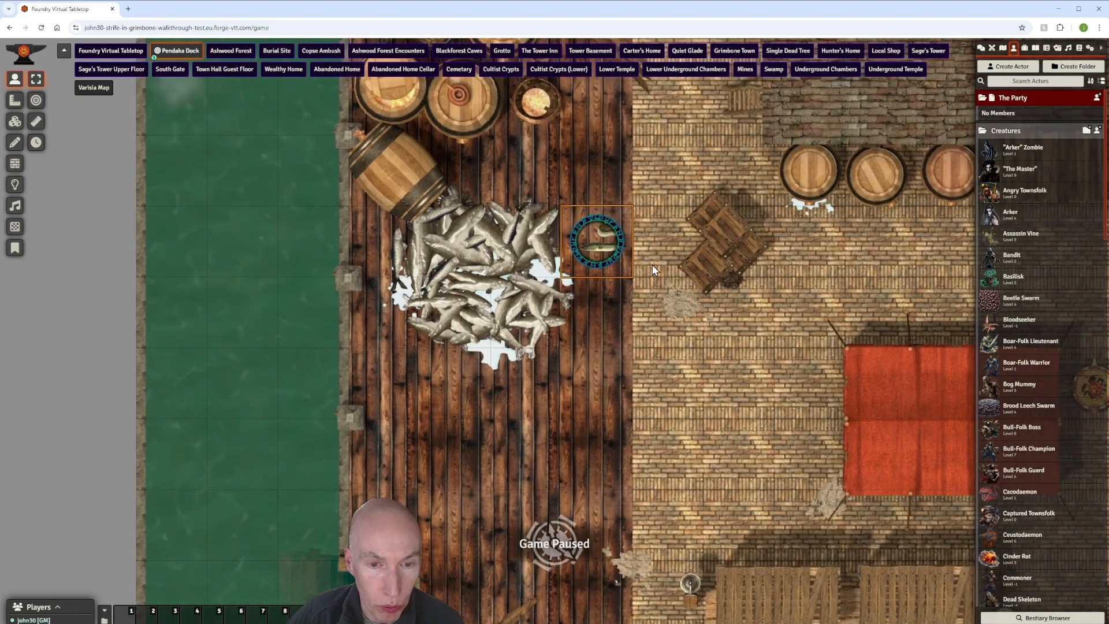
pyautogui.moveTo(704, 355); pyautogui.dragTo(686, 371)
pyautogui.scroll(3, 668, 353)
pyautogui.scroll(-3, 668, 354)
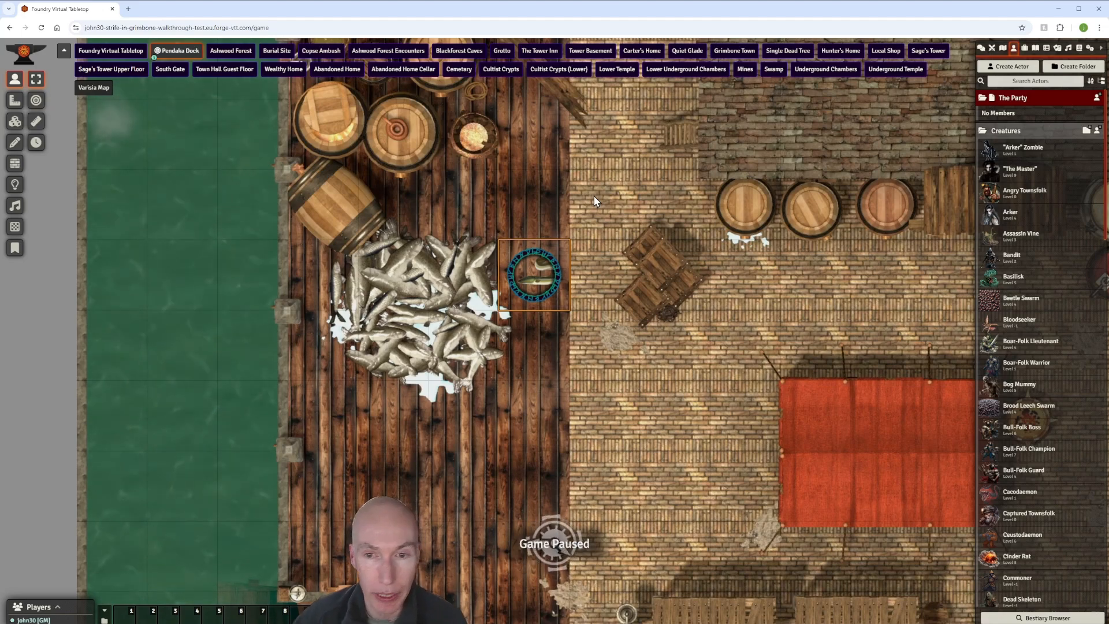
pyautogui.scroll(-3, 596, 144)
pyautogui.scroll(3, 596, 144)
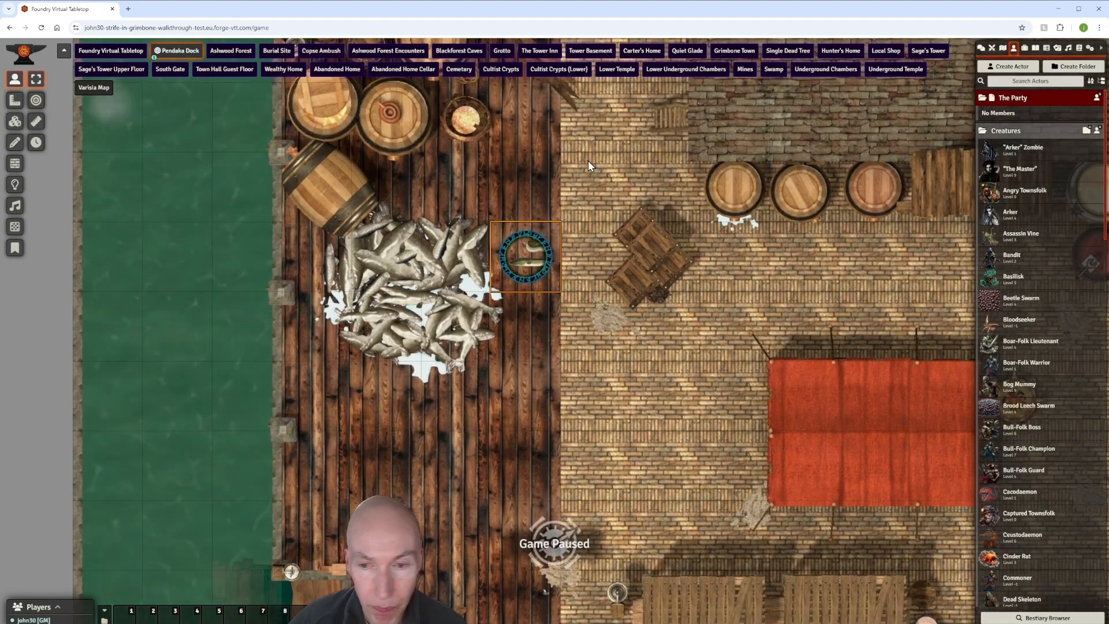
# Step: Leave the game world and return to The Forge's game configuration page
pyautogui.click(1090, 49)
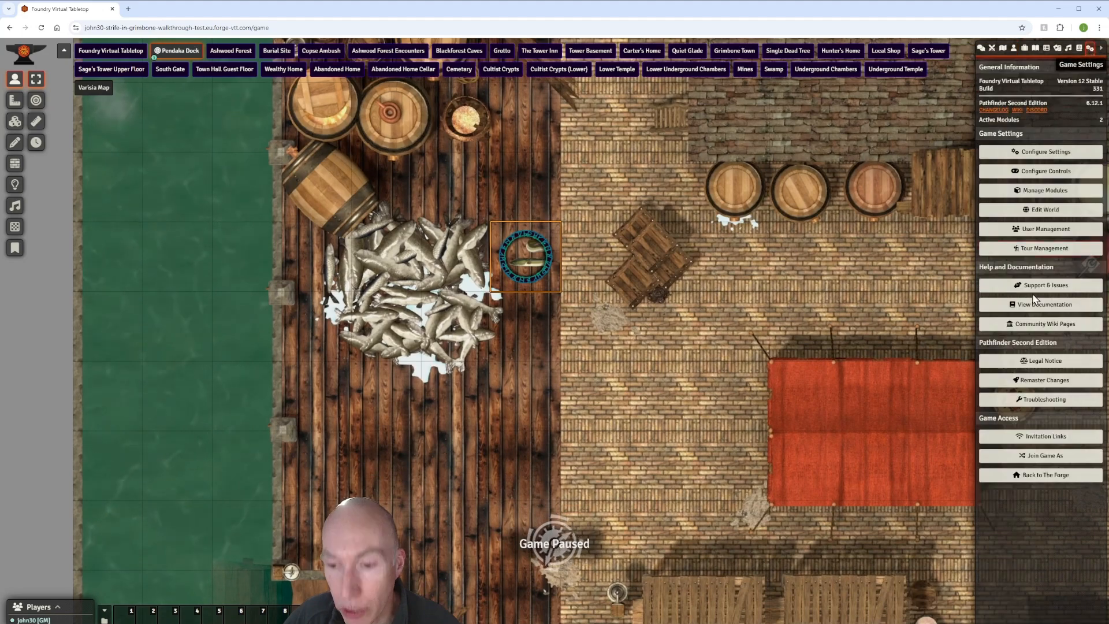
pyautogui.click(1040, 476)
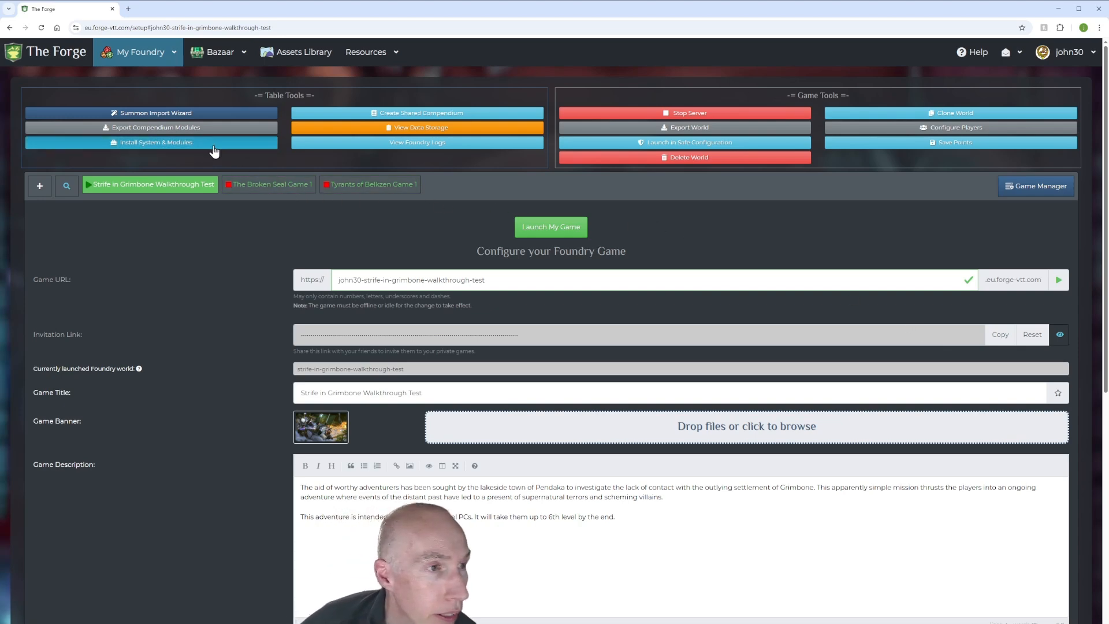
# Step: Review the Export World option and the Import Wizard's import sources, closing the wizard without importing anything
pyautogui.click(701, 131)
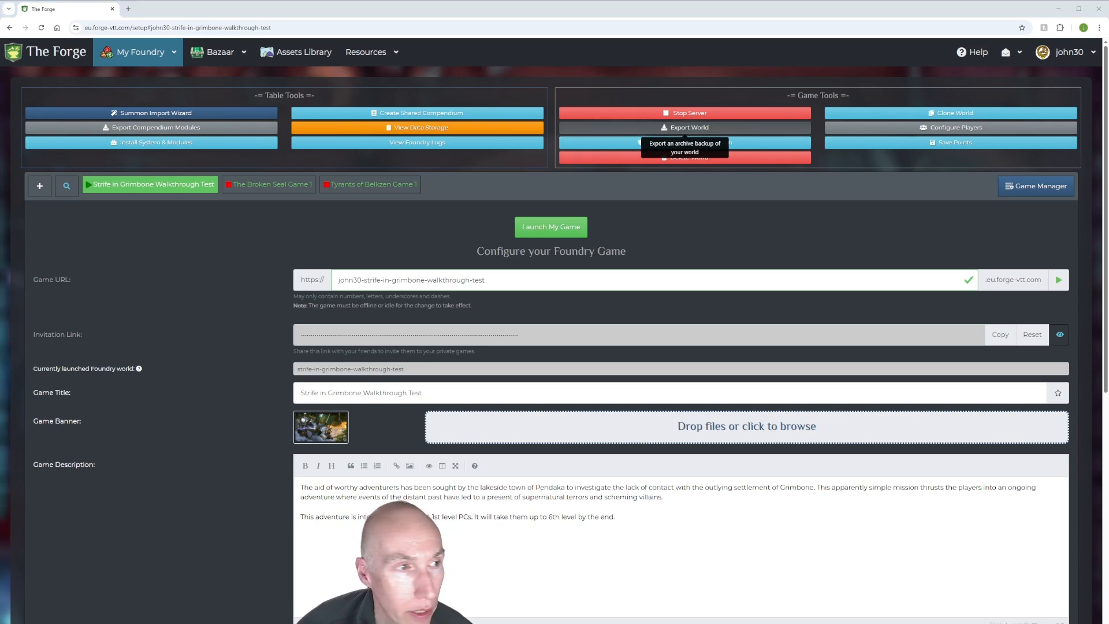
pyautogui.click(657, 124)
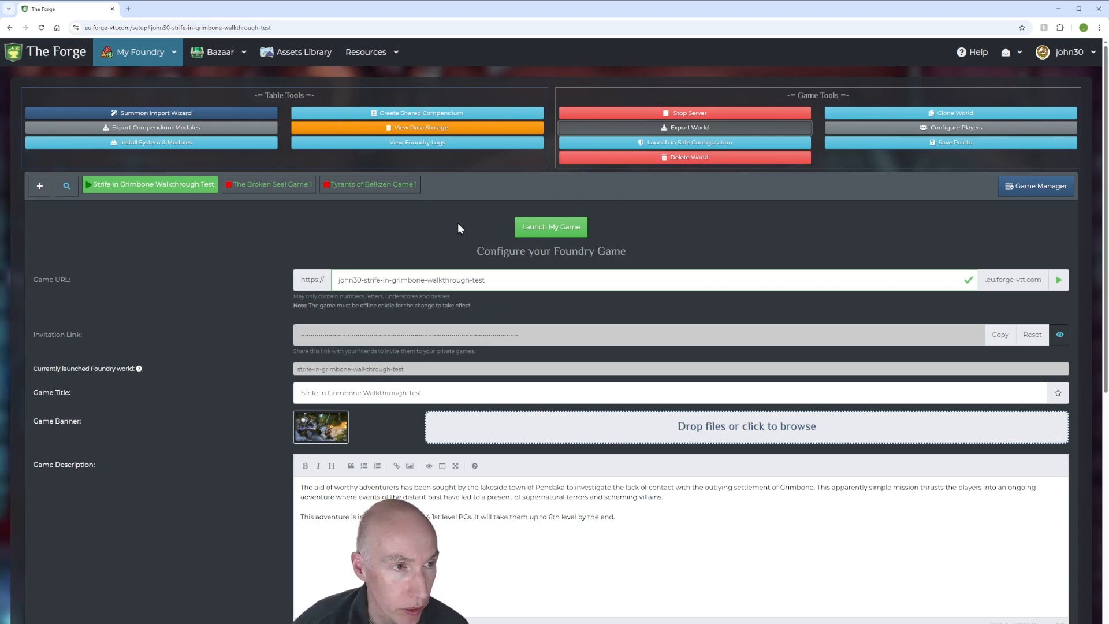
pyautogui.click(157, 114)
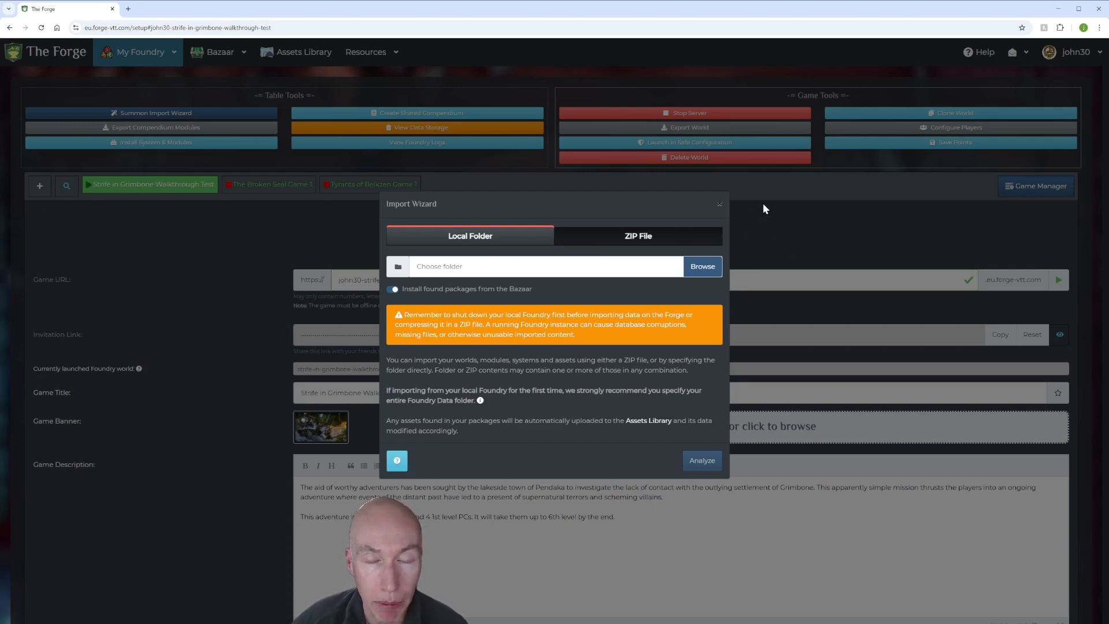
pyautogui.click(720, 204)
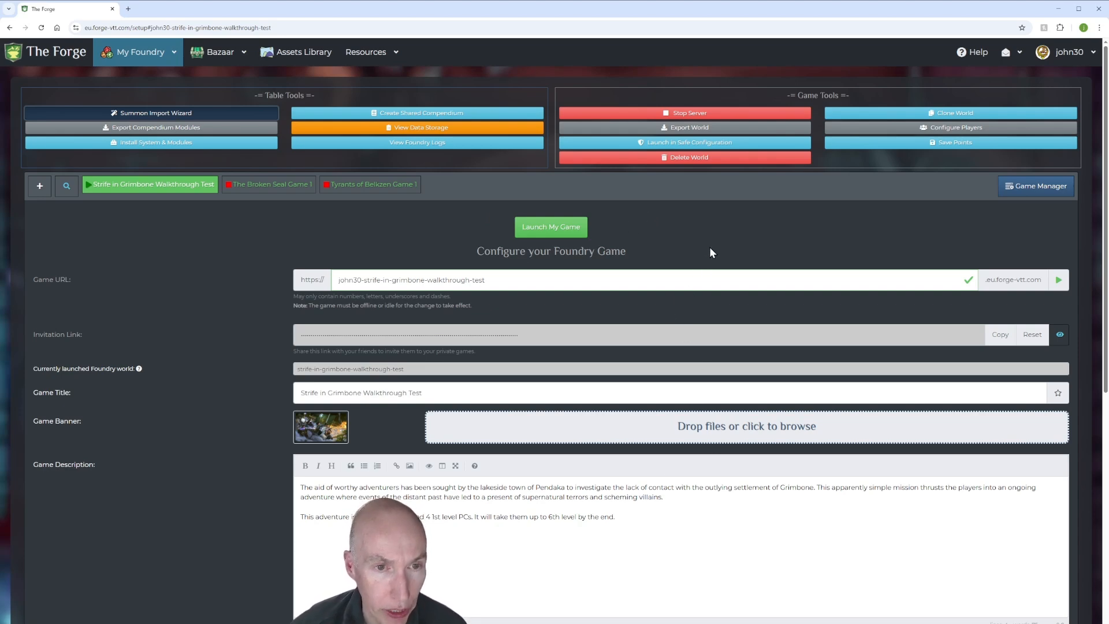
# Step: Launch the Strife in Grimbone Walkthrough Test game and look over the Pendaka Dock scene
pyautogui.click(548, 228)
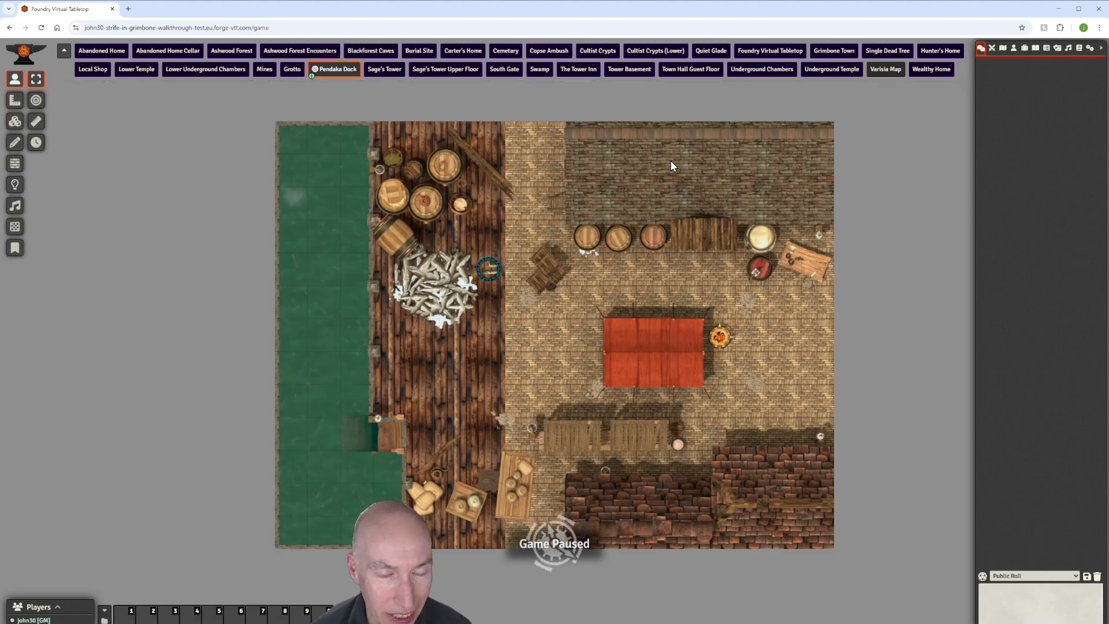
pyautogui.scroll(3, 596, 220)
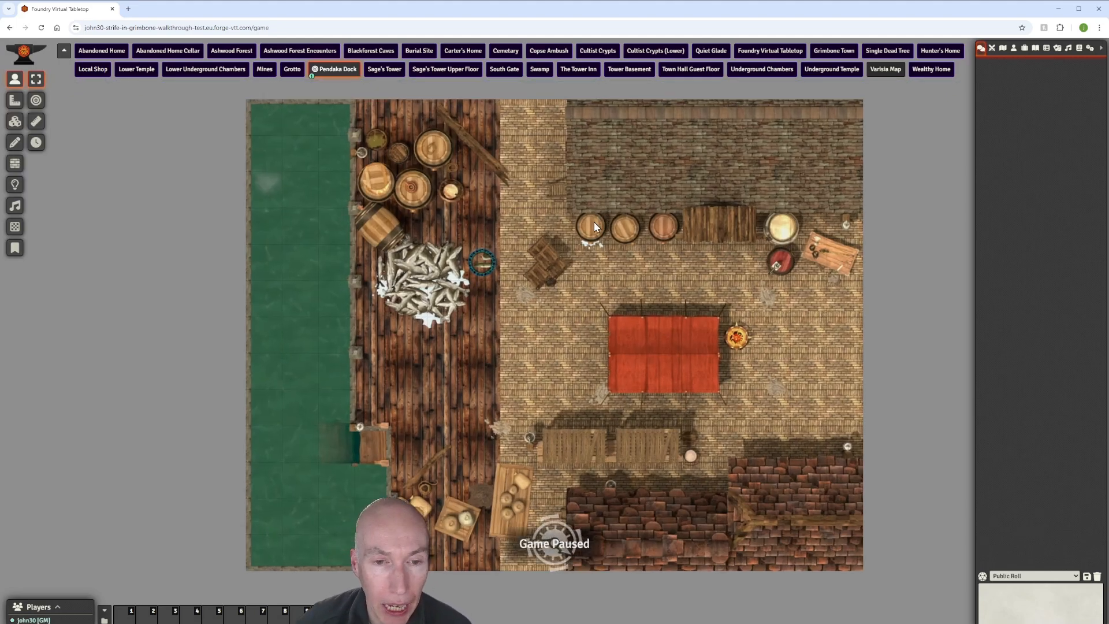
pyautogui.scroll(3, 589, 222)
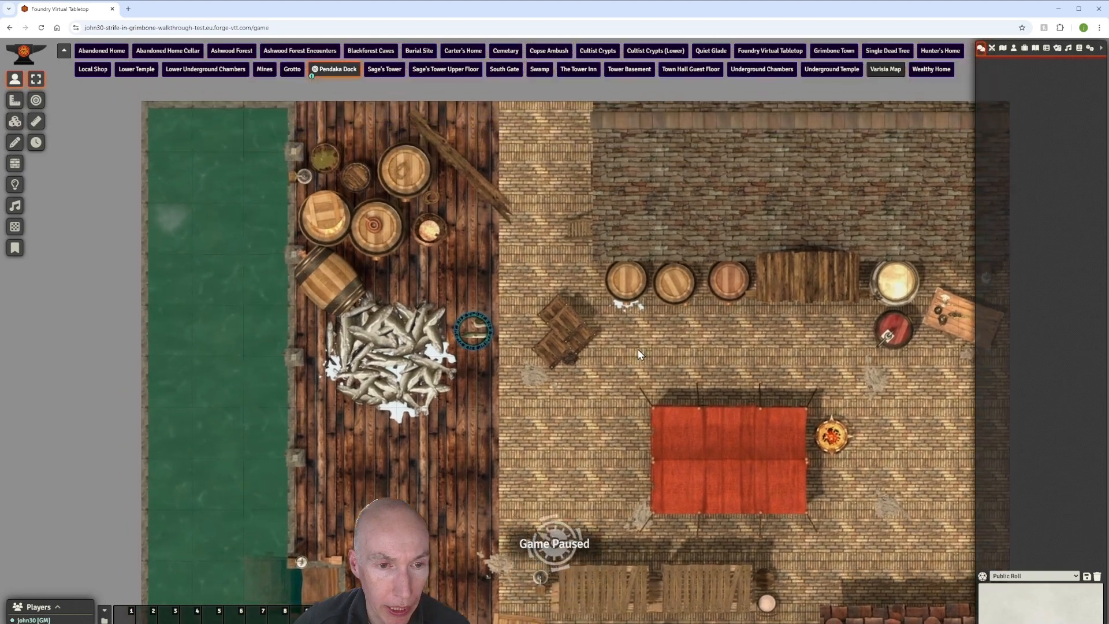
pyautogui.moveTo(638, 349); pyautogui.dragTo(638, 354)
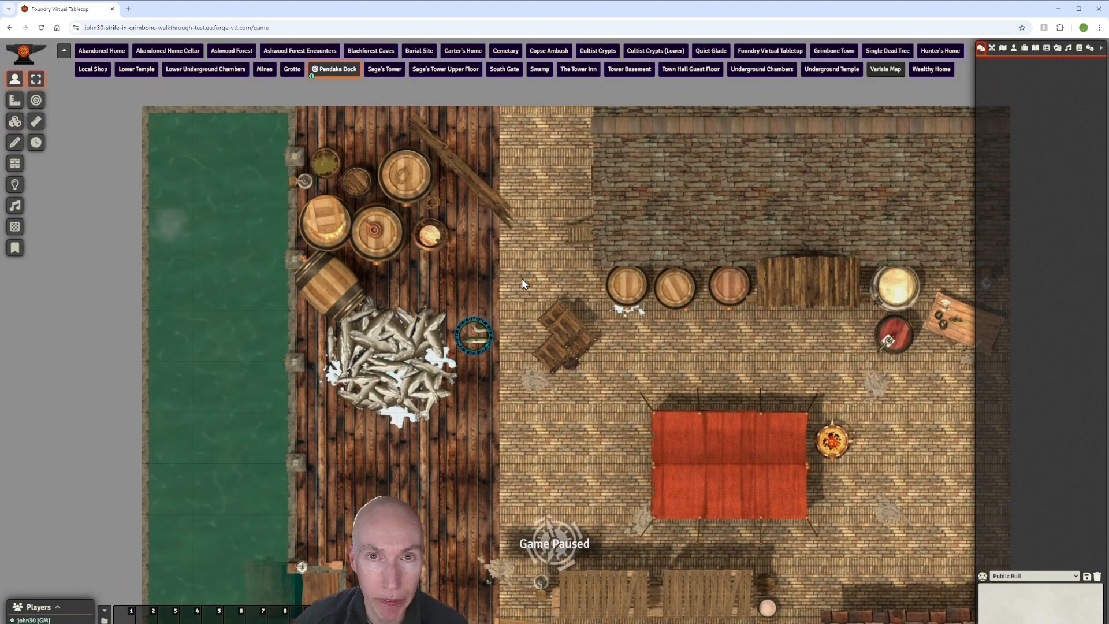
pyautogui.scroll(2, 530, 308)
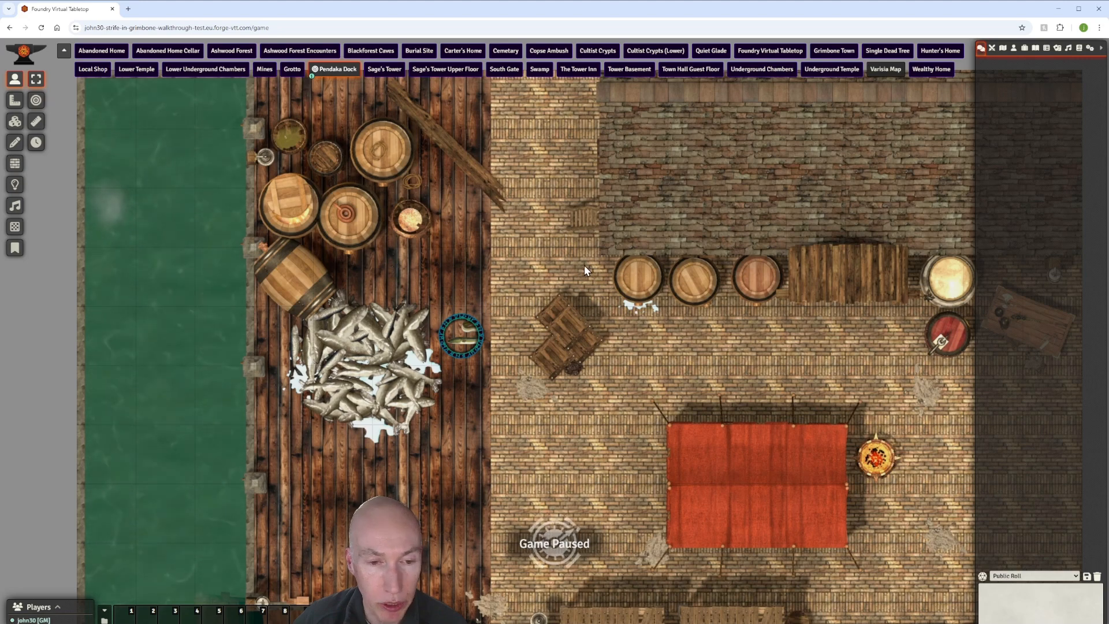
pyautogui.scroll(2, 540, 285)
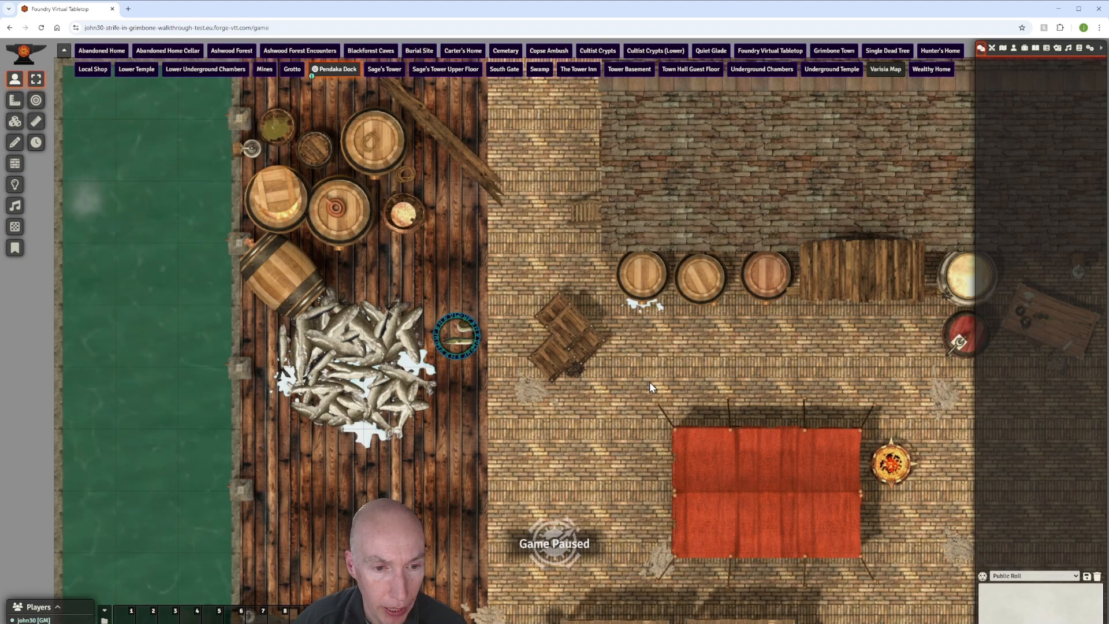
pyautogui.scroll(-1, 649, 383)
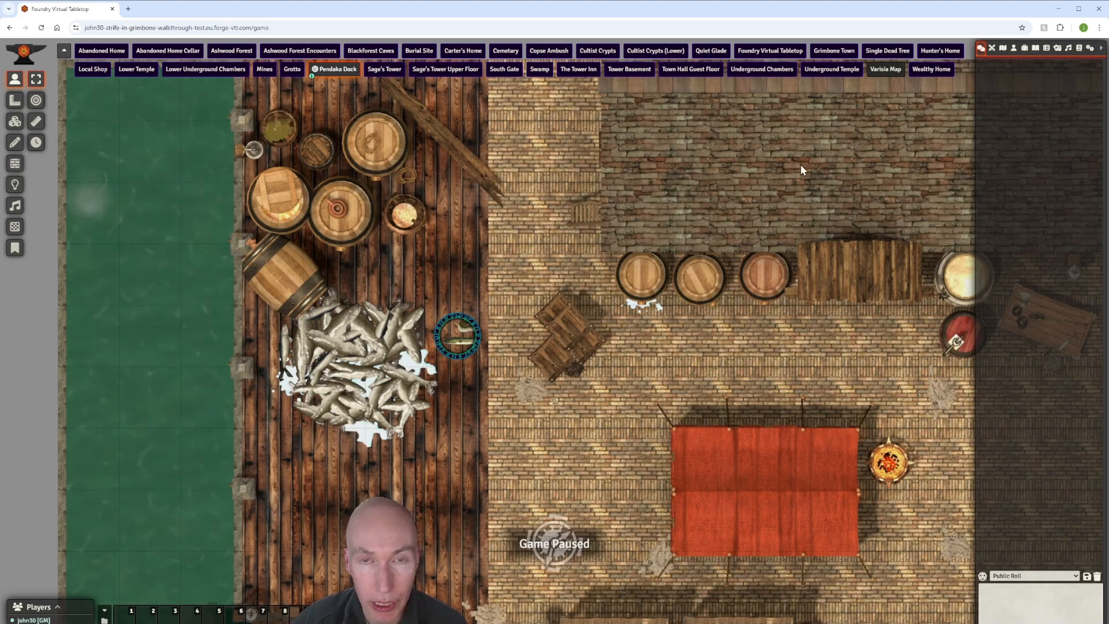
pyautogui.scroll(-2, 568, 236)
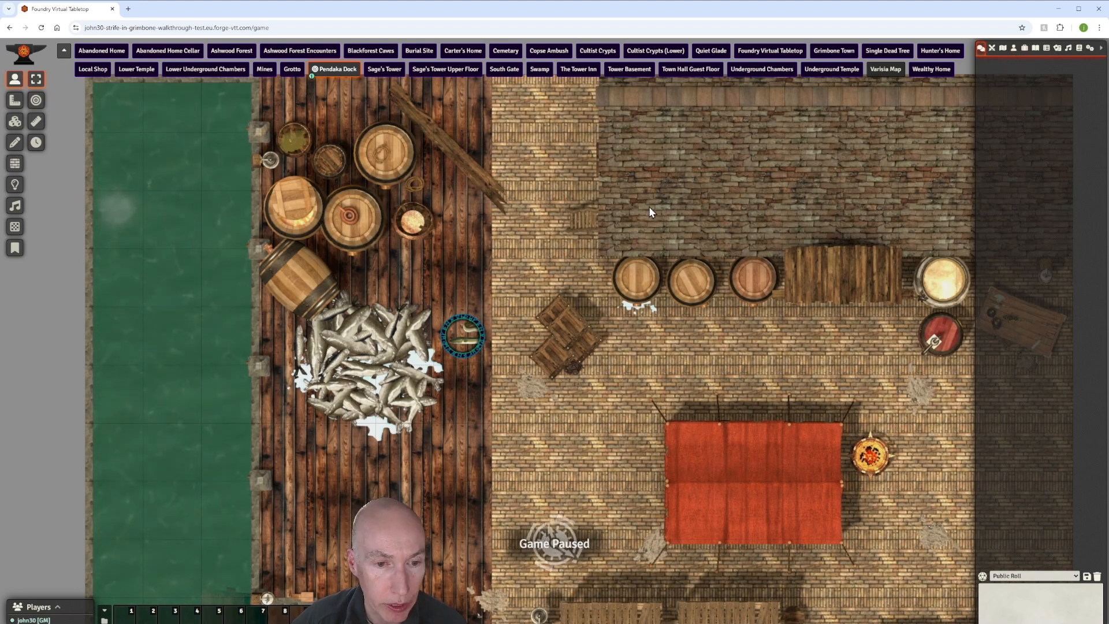
pyautogui.scroll(-1, 649, 206)
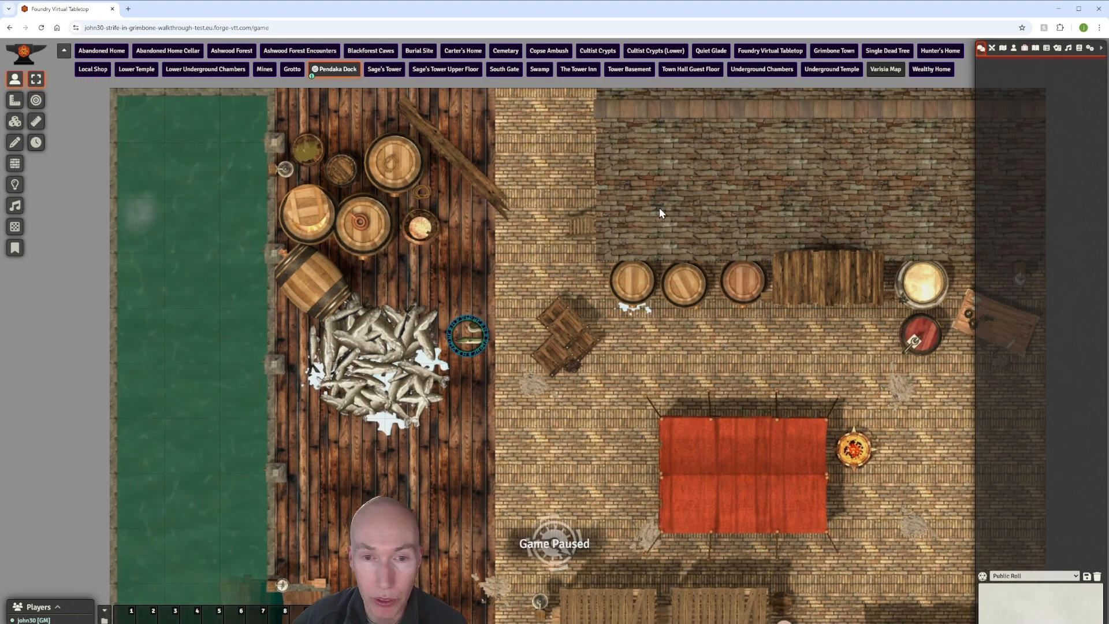
pyautogui.scroll(1, 654, 217)
pyautogui.scroll(-1, 604, 230)
pyautogui.scroll(-1, 597, 231)
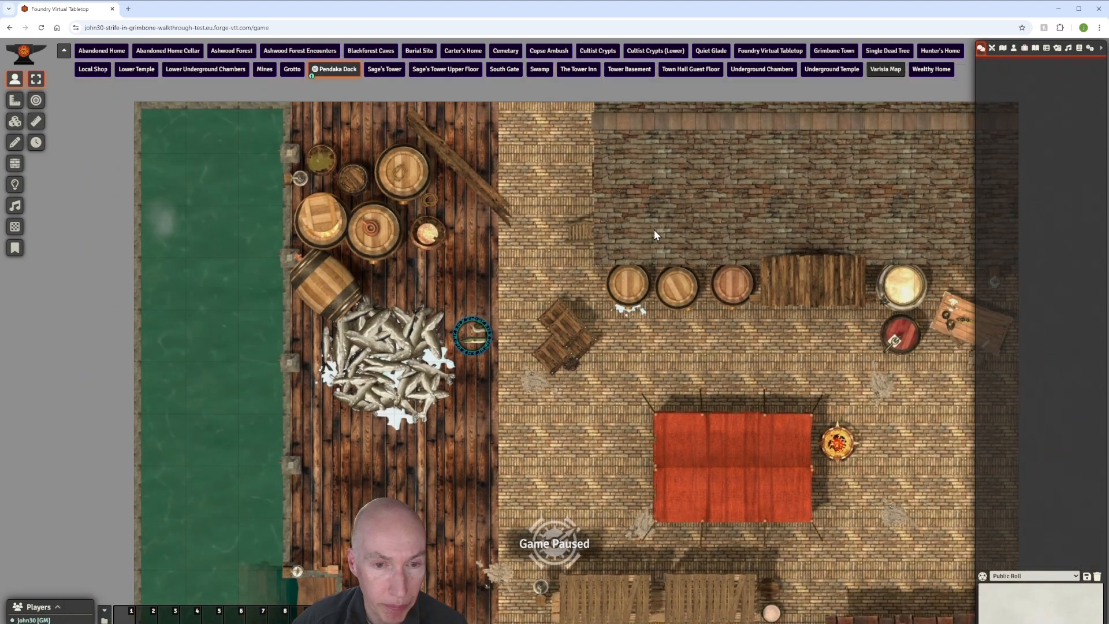
pyautogui.scroll(2, 691, 204)
pyautogui.scroll(-1, 691, 204)
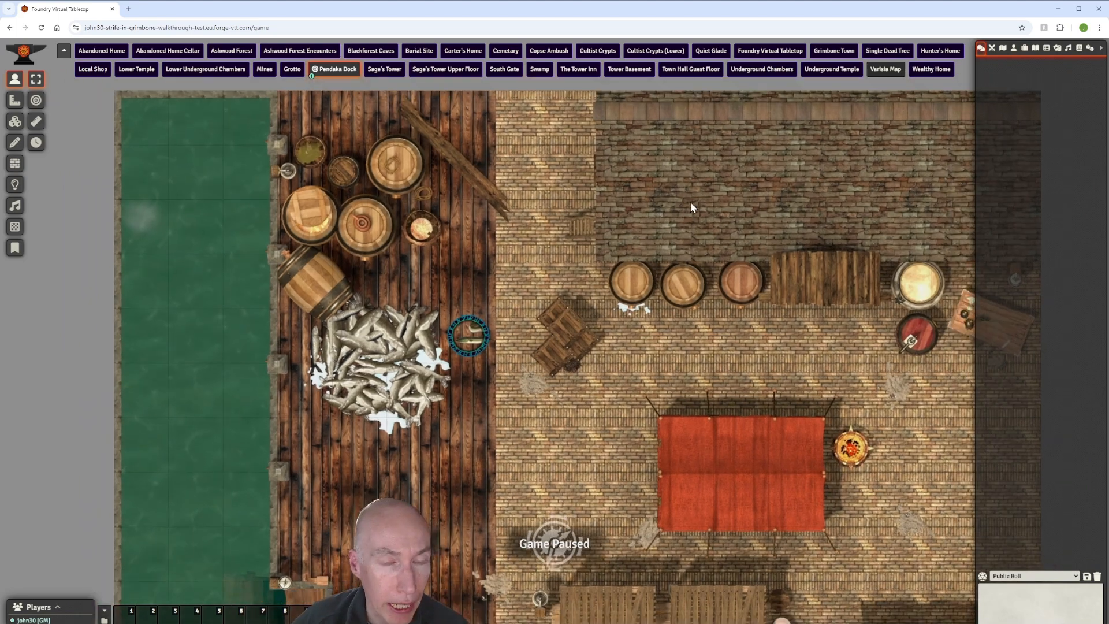
pyautogui.scroll(1, 691, 202)
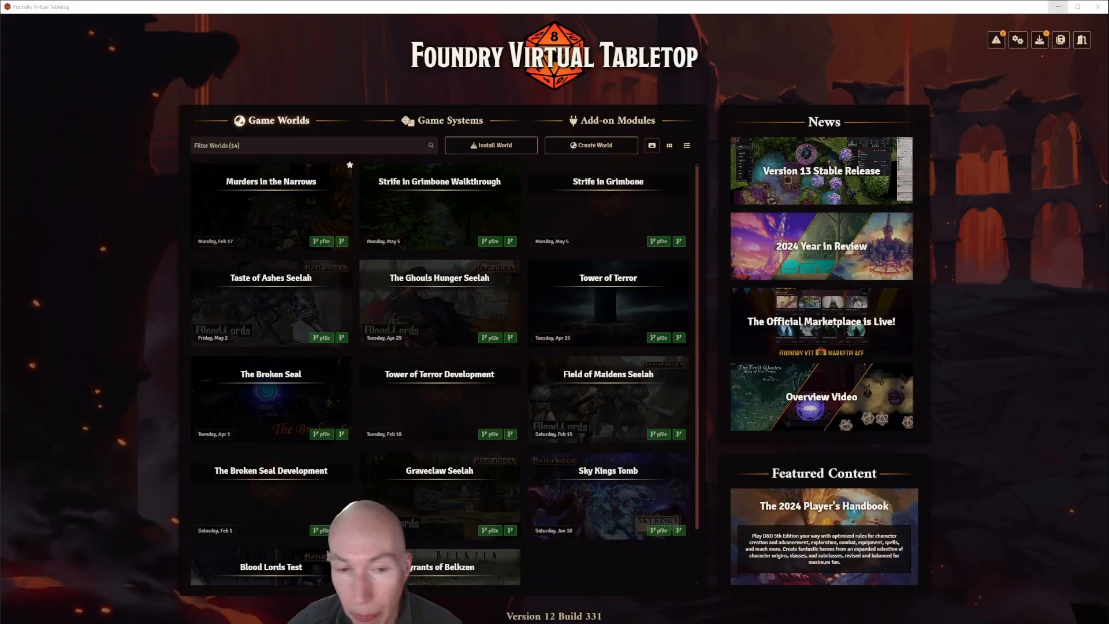
# Step: Switch to File Explorer and look through the worlds folder in the FoundryVTT Data directory
pyautogui.click(1059, 8)
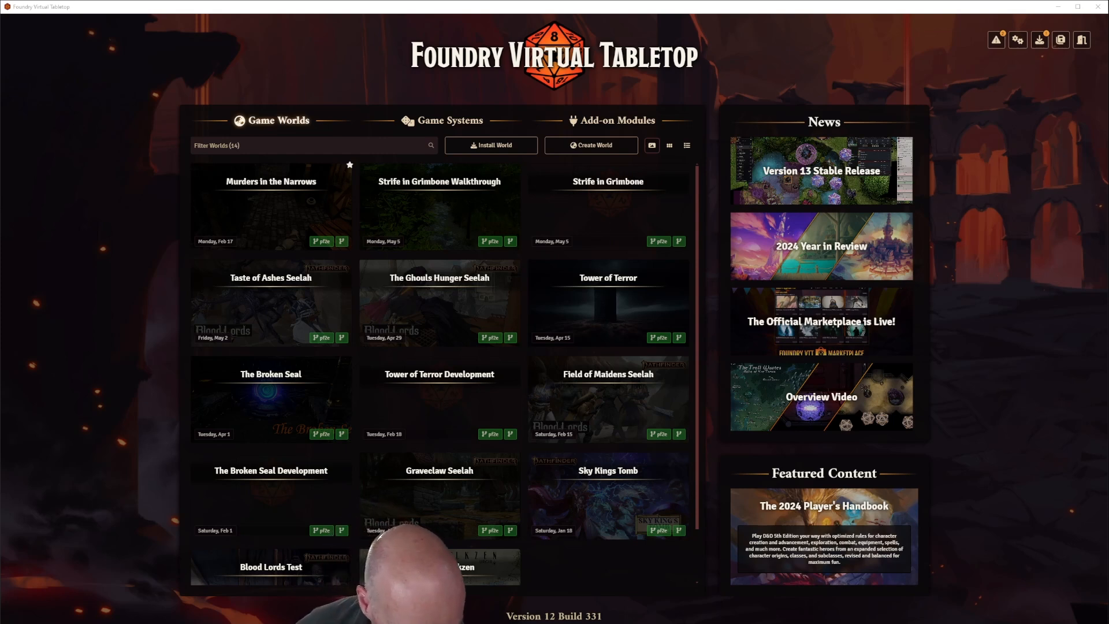
pyautogui.hotkey('alt', 'Tab')
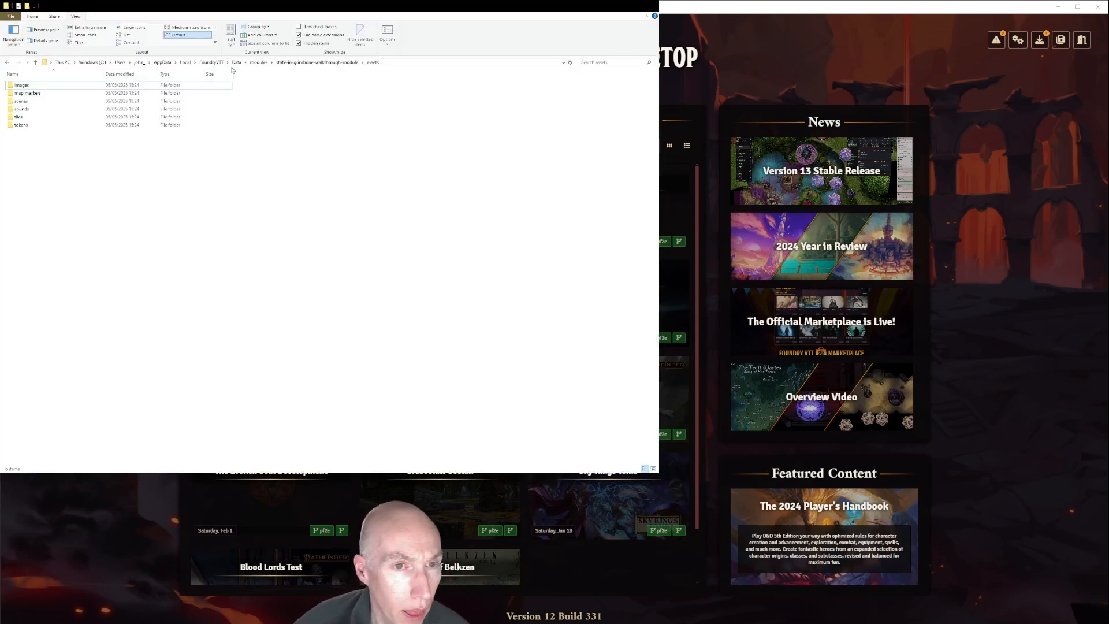
pyautogui.click(258, 62)
pyautogui.click(237, 62)
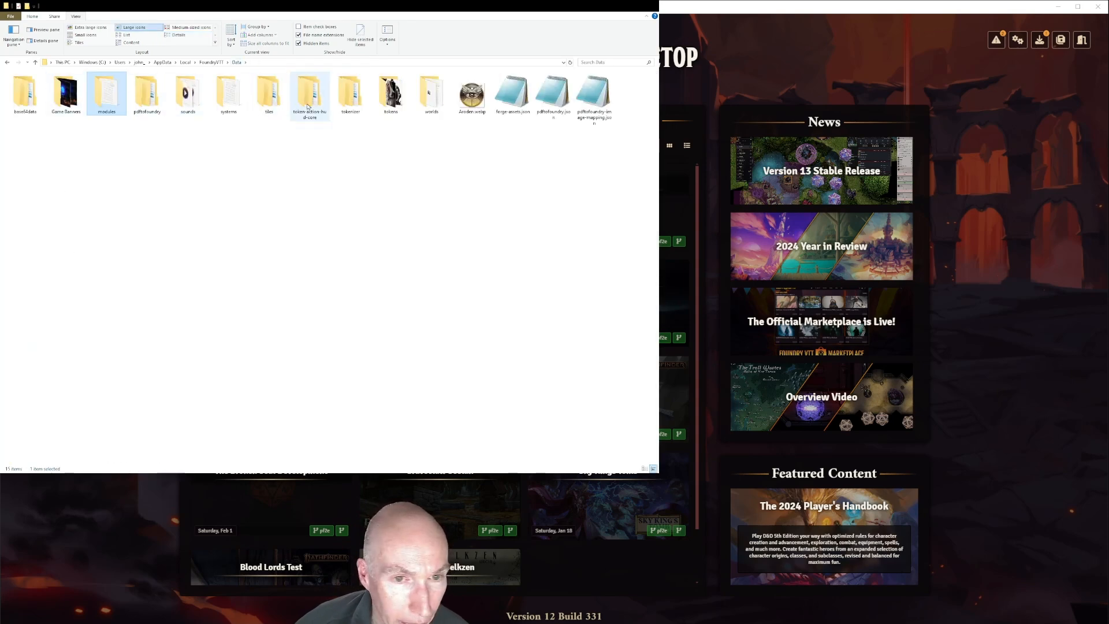
pyautogui.doubleClick(419, 101)
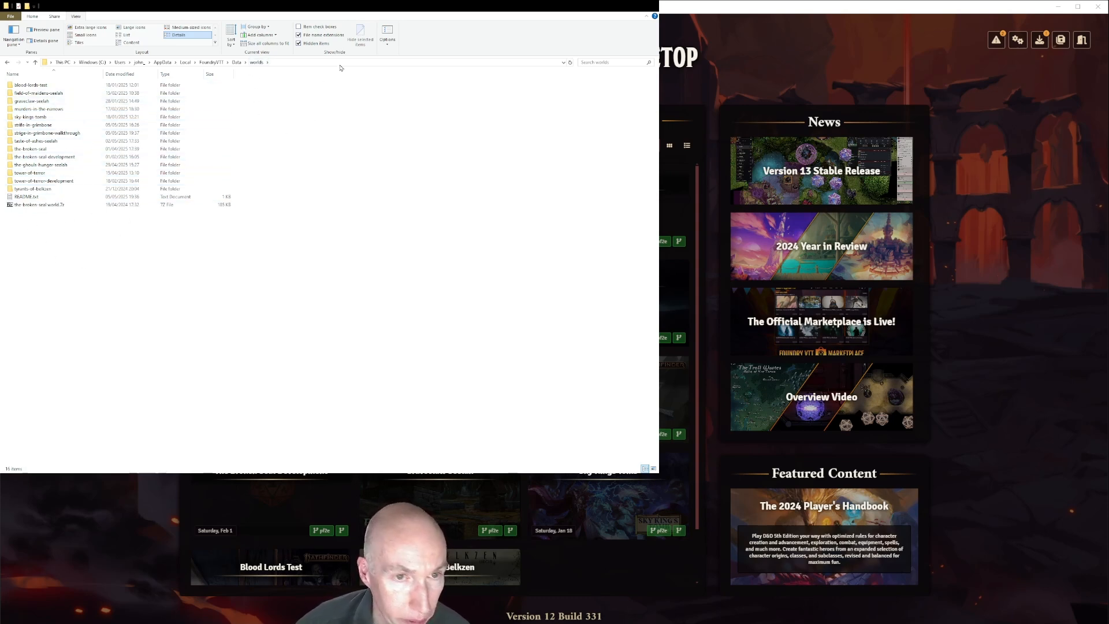
pyautogui.click(608, 6)
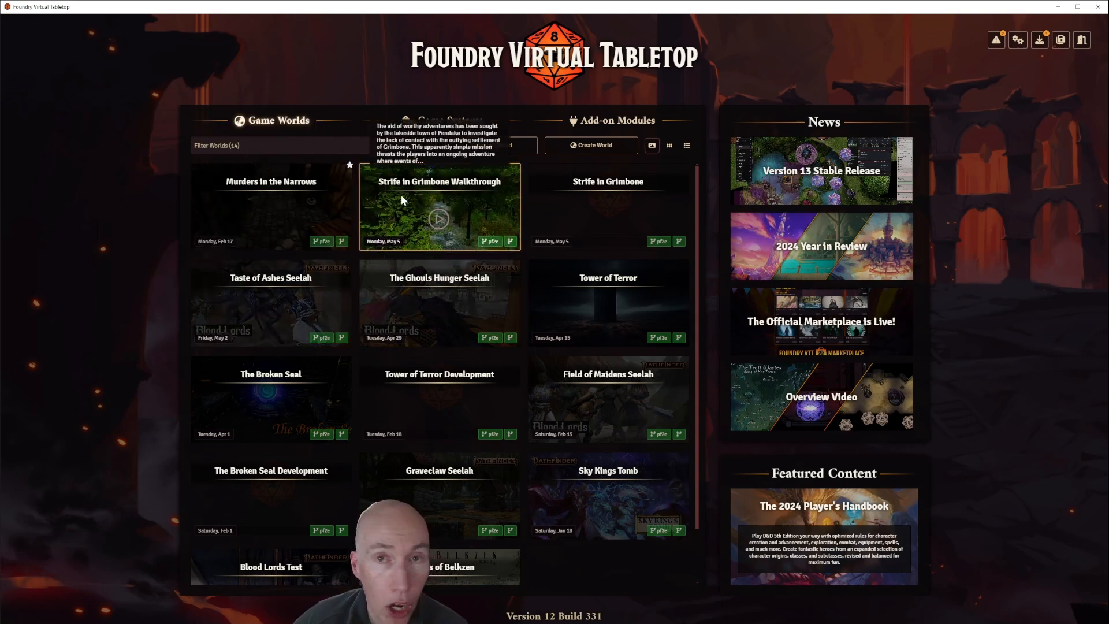
# Step: View the Strife in Grimbone Walkthrough world's join page and review its Edit World settings in the desktop Foundry app without changing anything
pyautogui.click(439, 219)
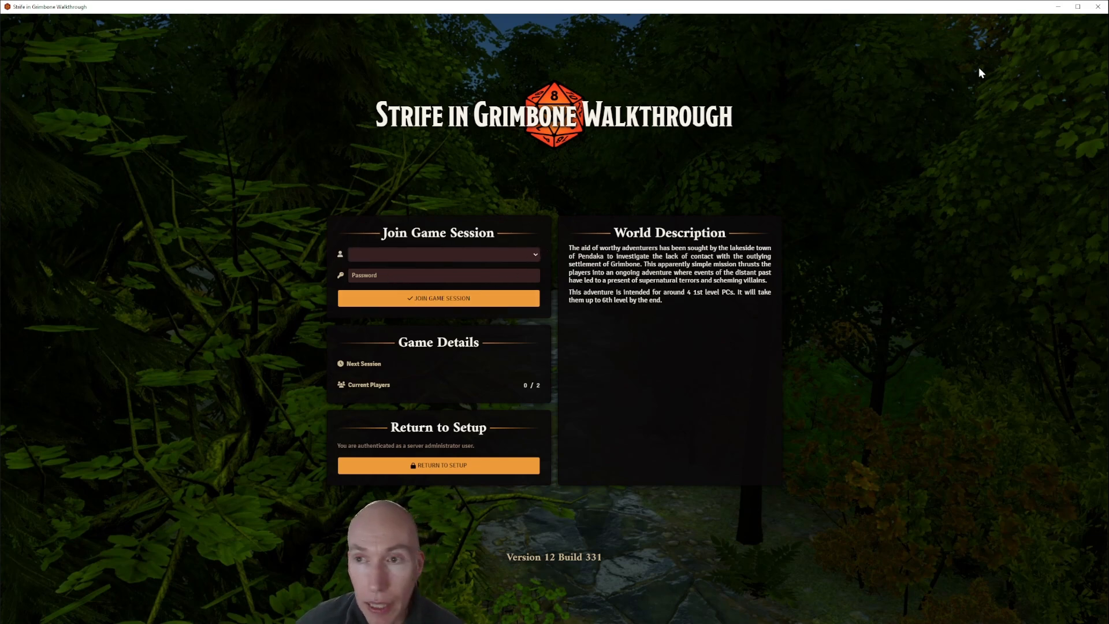
pyautogui.click(471, 468)
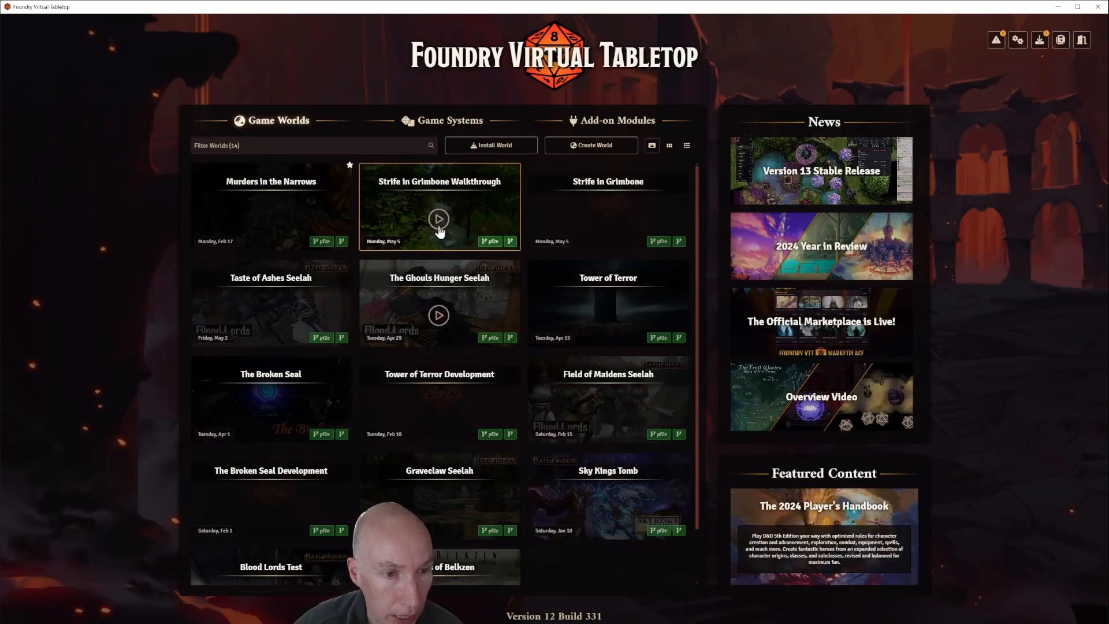
pyautogui.click(463, 201)
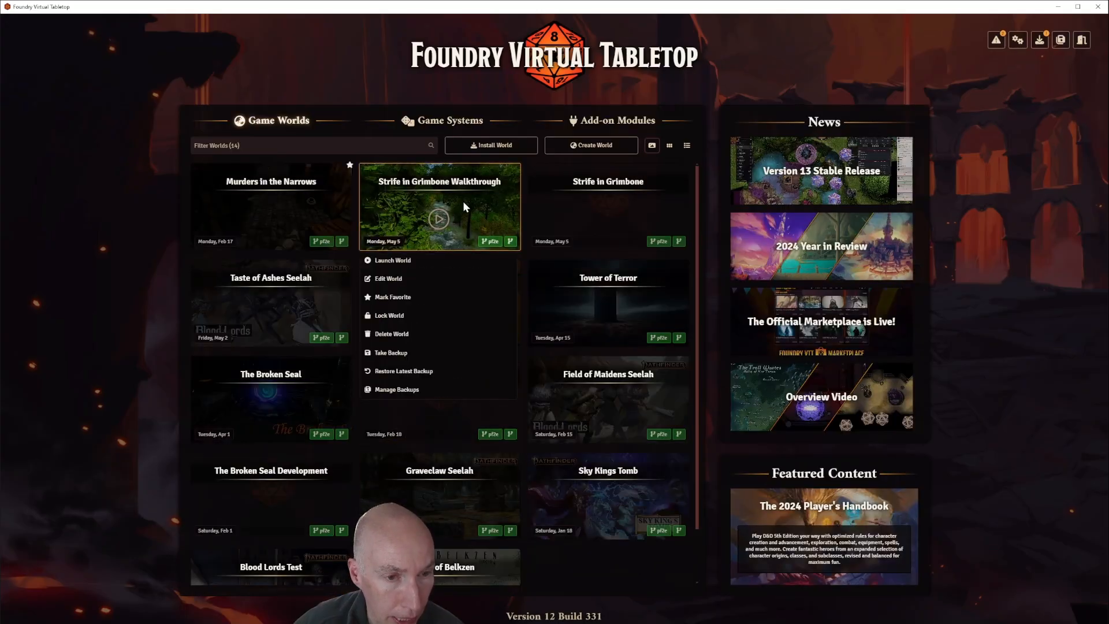
pyautogui.click(395, 280)
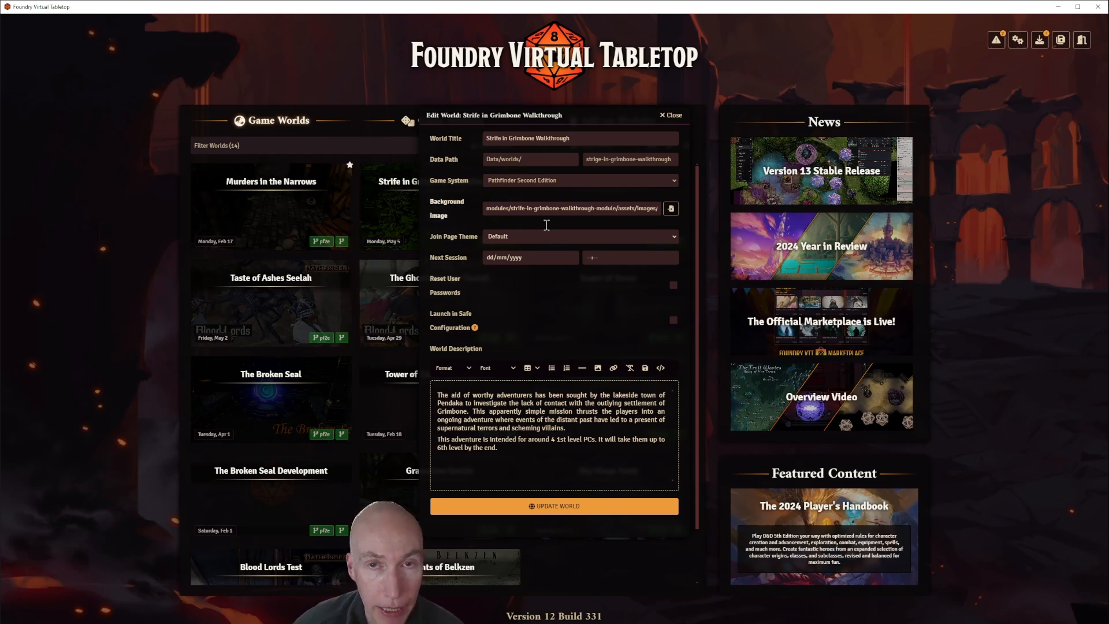
pyautogui.click(672, 115)
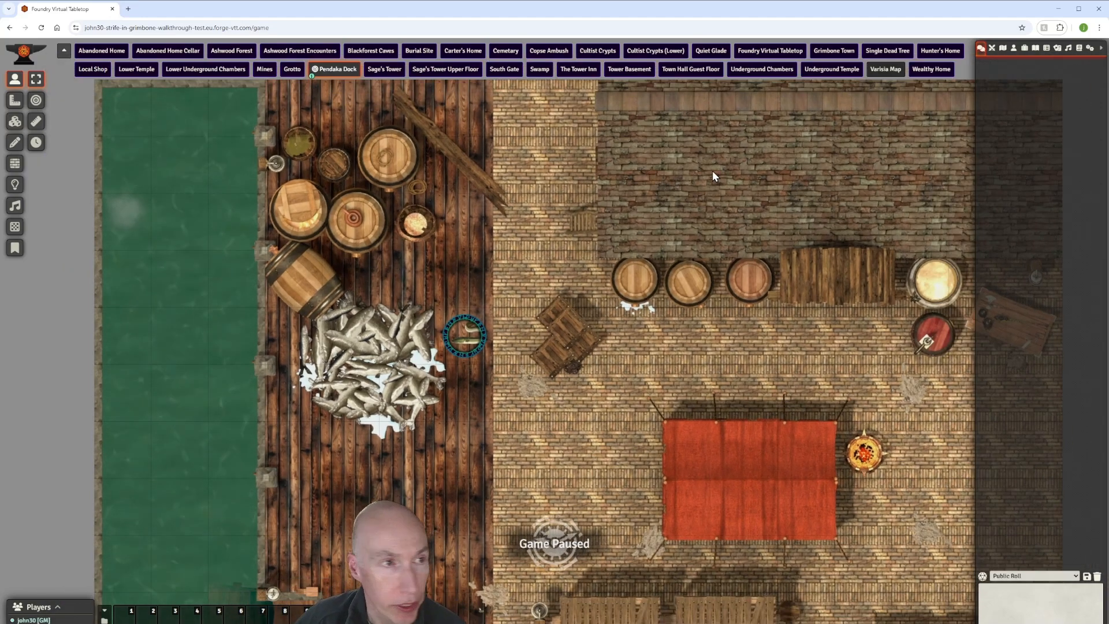
# Step: Switch to the Forge game in the browser and review its Invitation Link and Game URL
pyautogui.moveTo(713, 172); pyautogui.dragTo(689, 168)
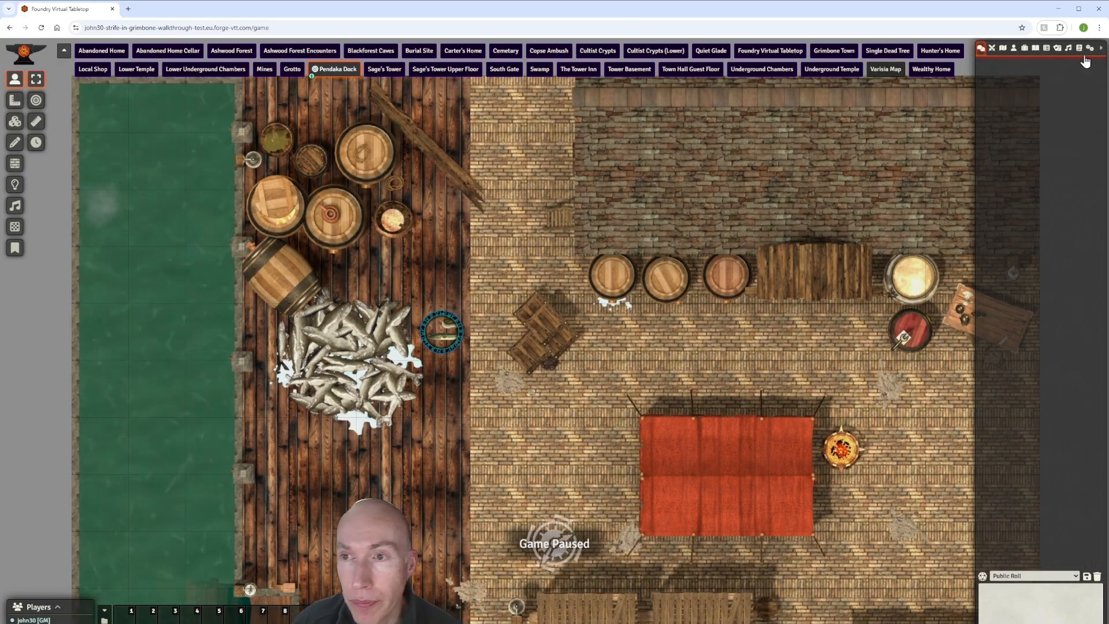
pyautogui.click(1090, 49)
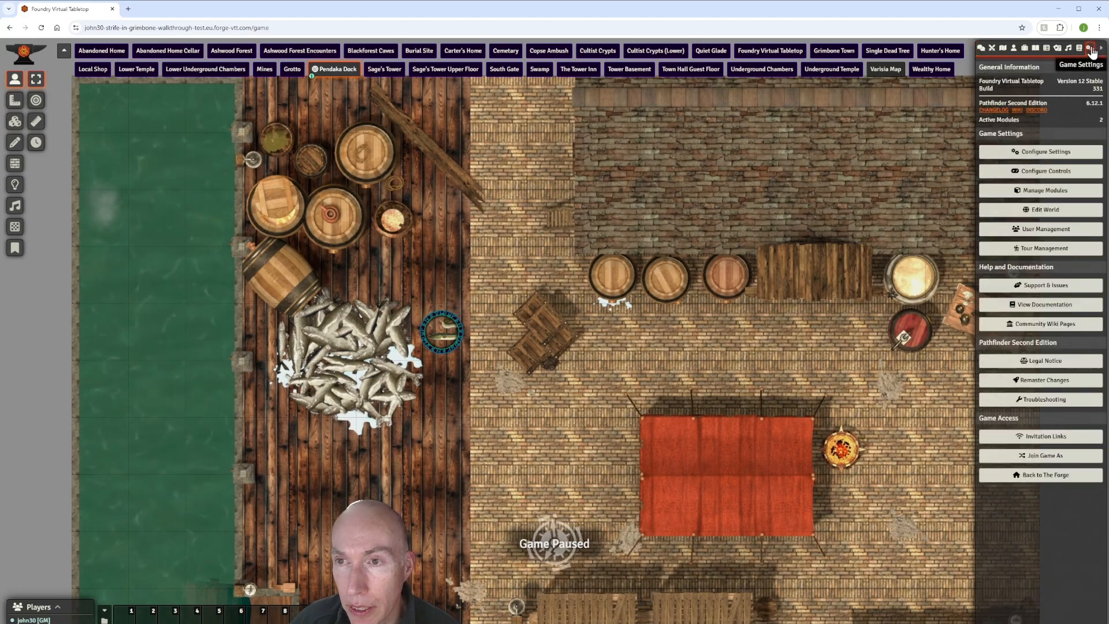
pyautogui.click(1056, 437)
pyautogui.moveTo(561, 307); pyautogui.dragTo(604, 300)
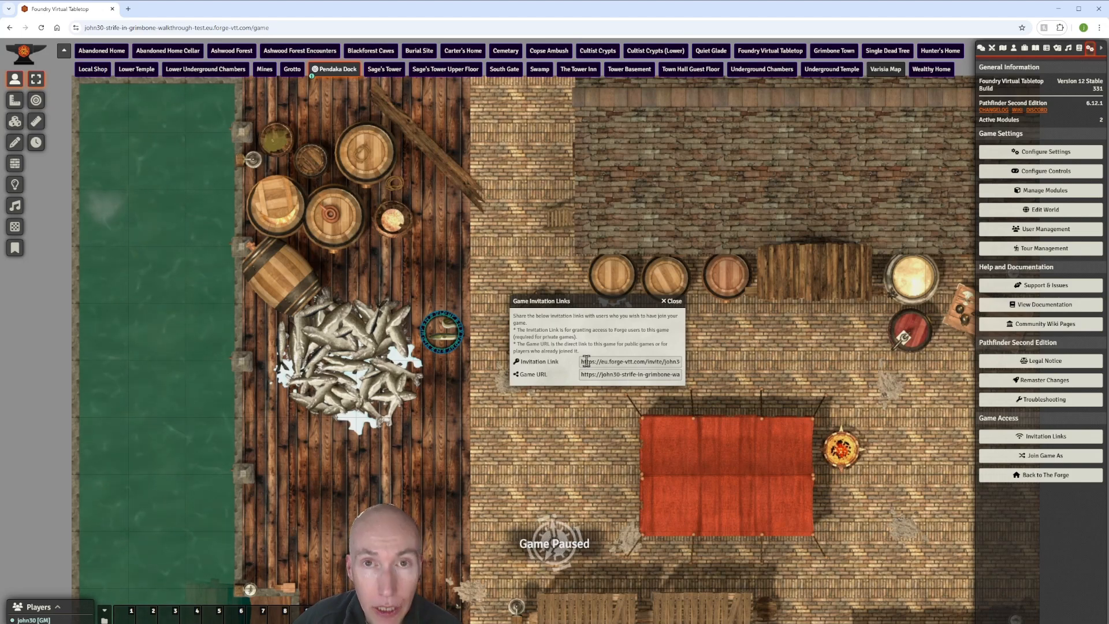
pyautogui.moveTo(597, 300); pyautogui.dragTo(584, 297)
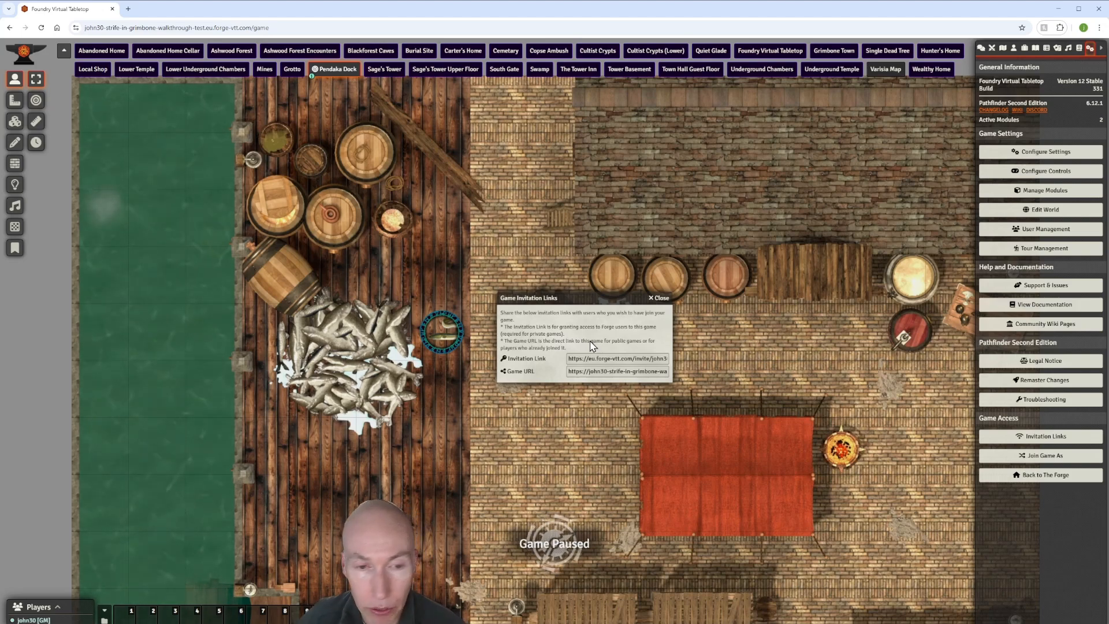
# Step: Return to The Forge and look over the Strife in Grimbone Walkthrough Test game's configuration page
pyautogui.click(1049, 479)
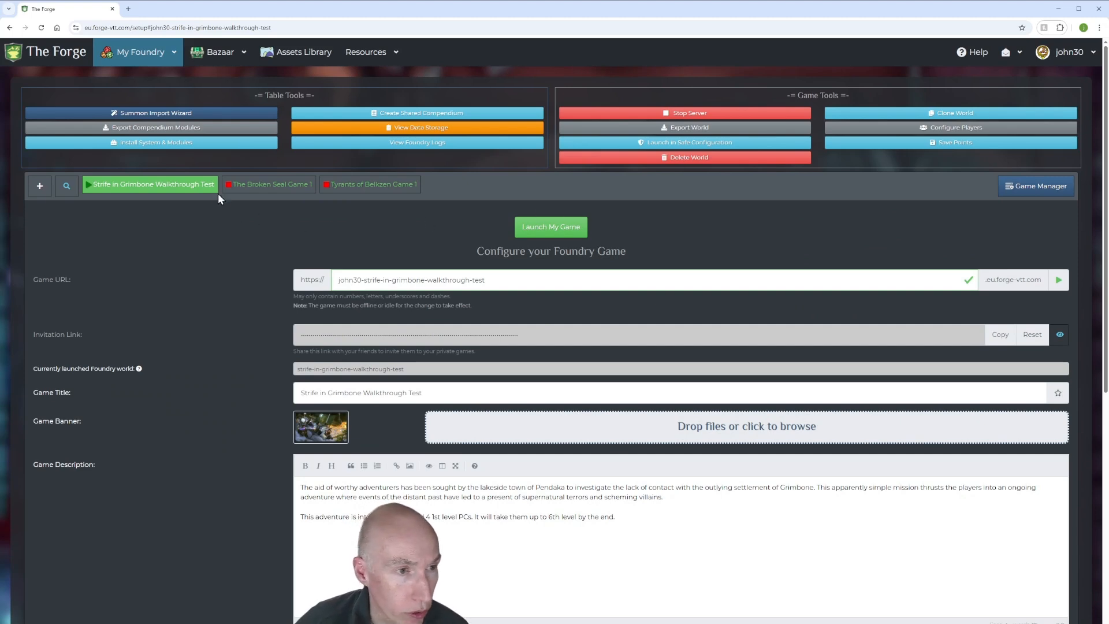
pyautogui.scroll(-2, 639, 326)
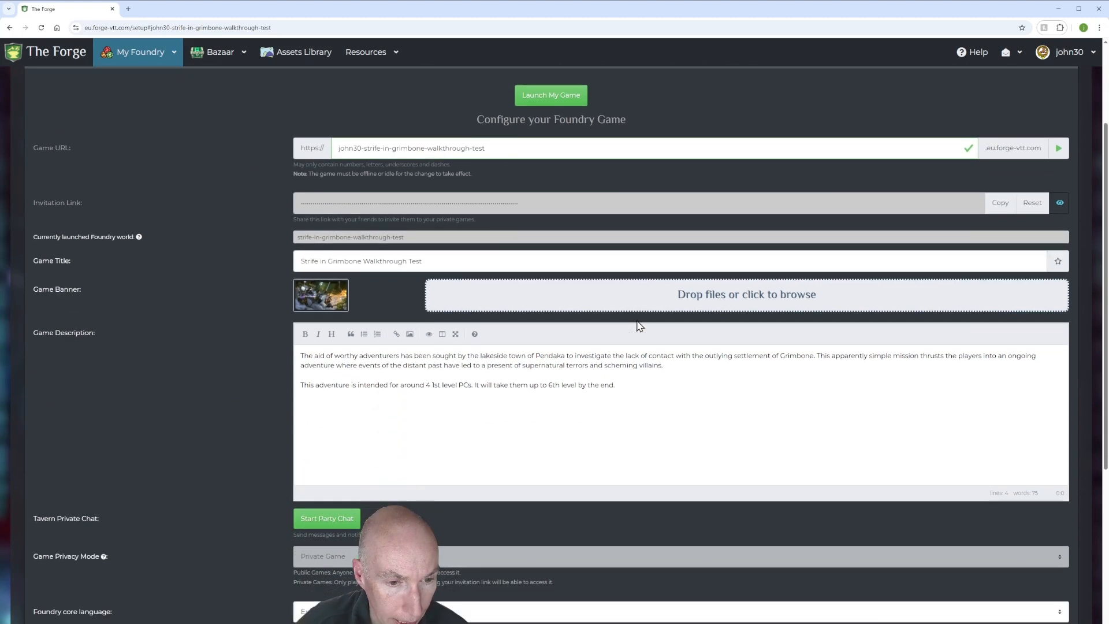
pyautogui.scroll(2, 640, 327)
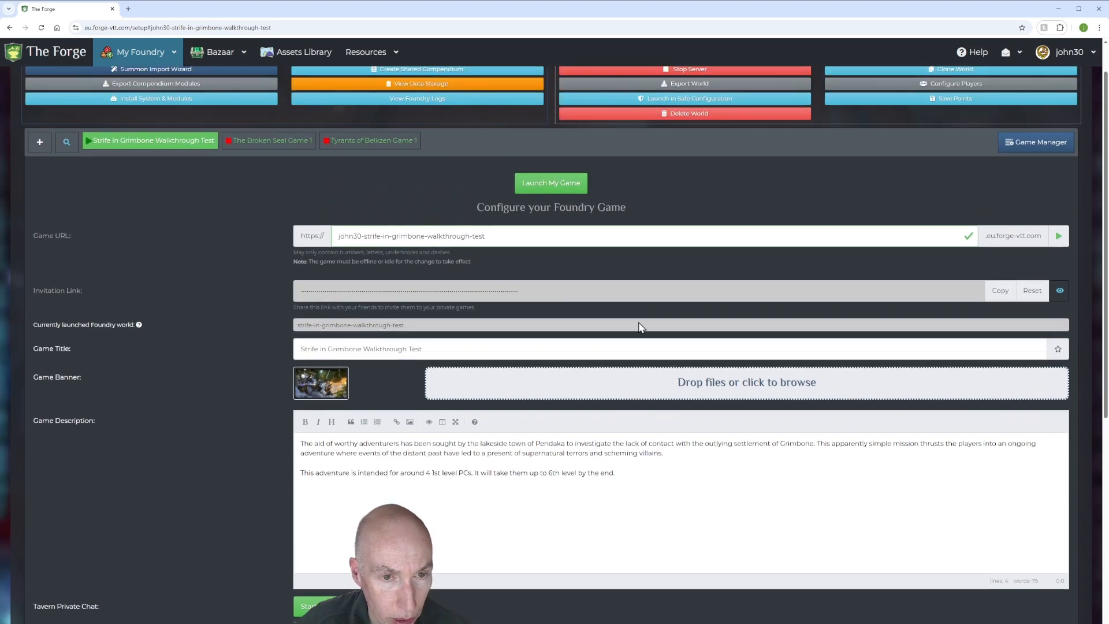
pyautogui.scroll(-3, 638, 299)
pyautogui.scroll(4, 636, 379)
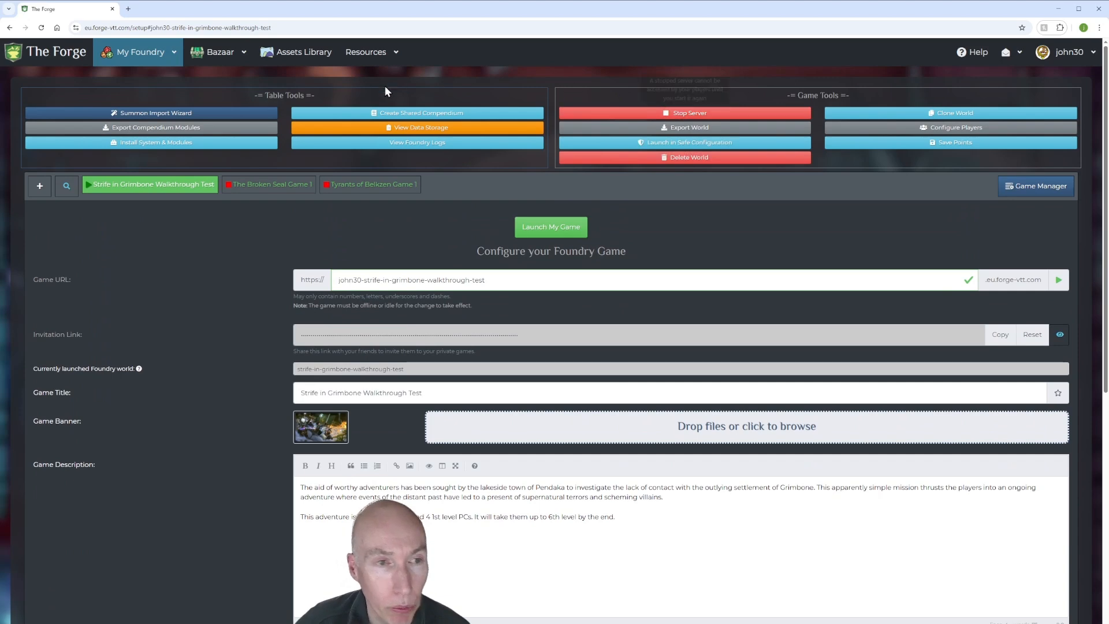
# Step: Relaunch the game and review the GM's user configuration and Player Character choice, closing it without saving
pyautogui.click(529, 227)
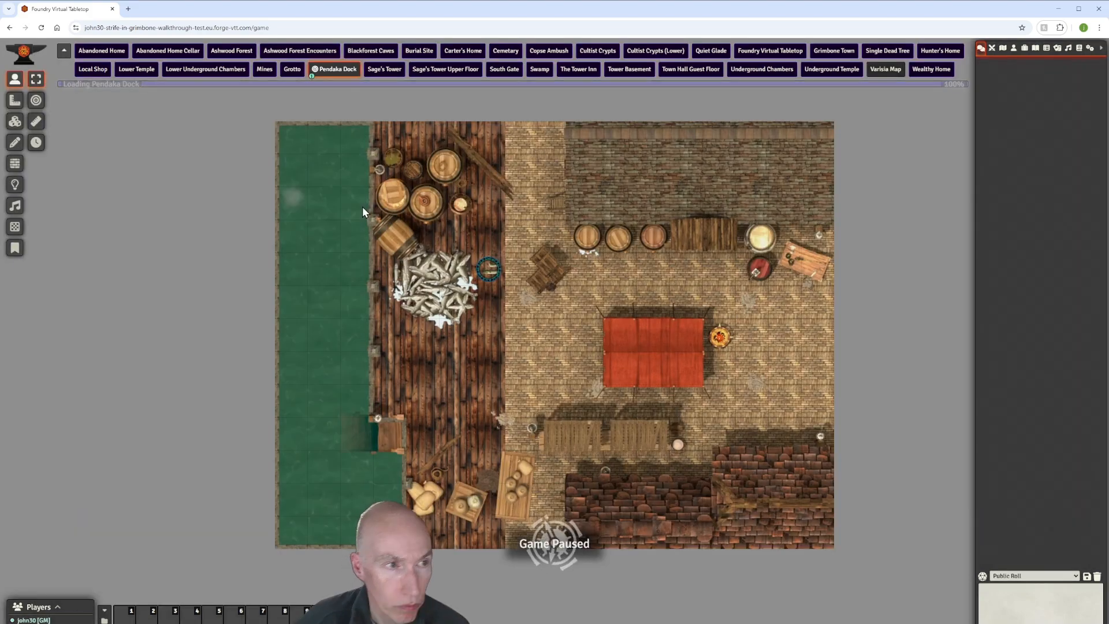
pyautogui.rightClick(25, 621)
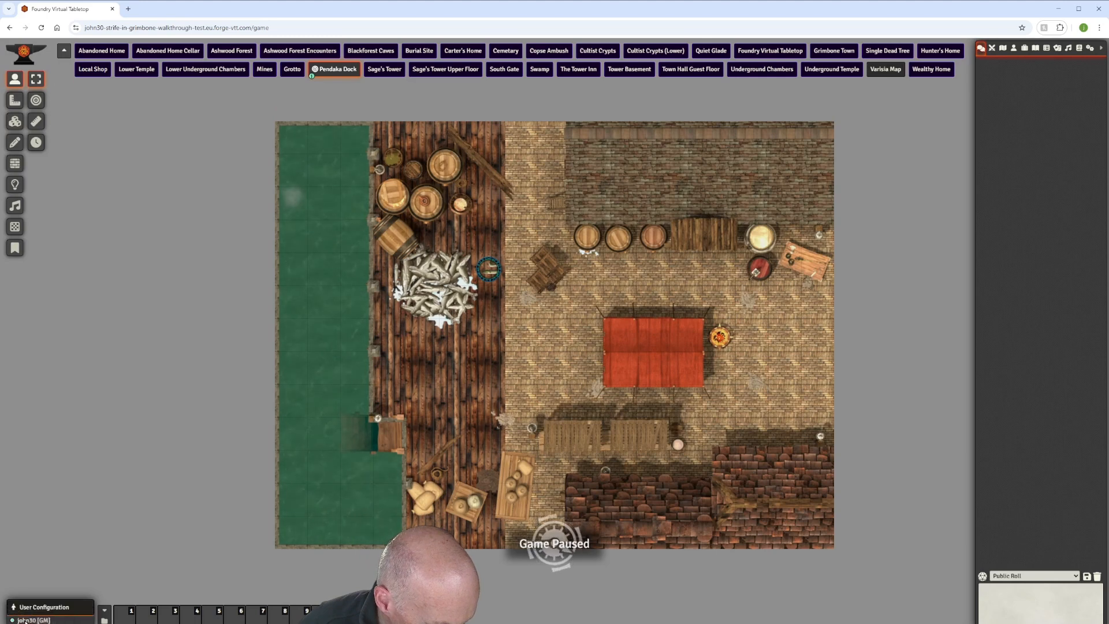
pyautogui.click(49, 611)
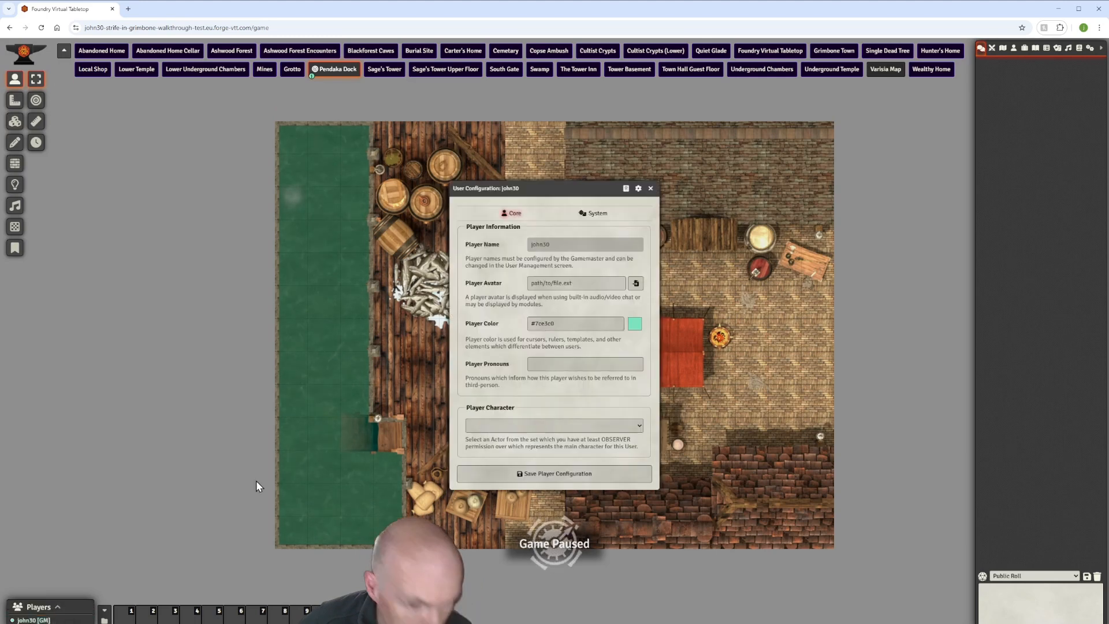
pyautogui.moveTo(556, 186); pyautogui.dragTo(611, 161)
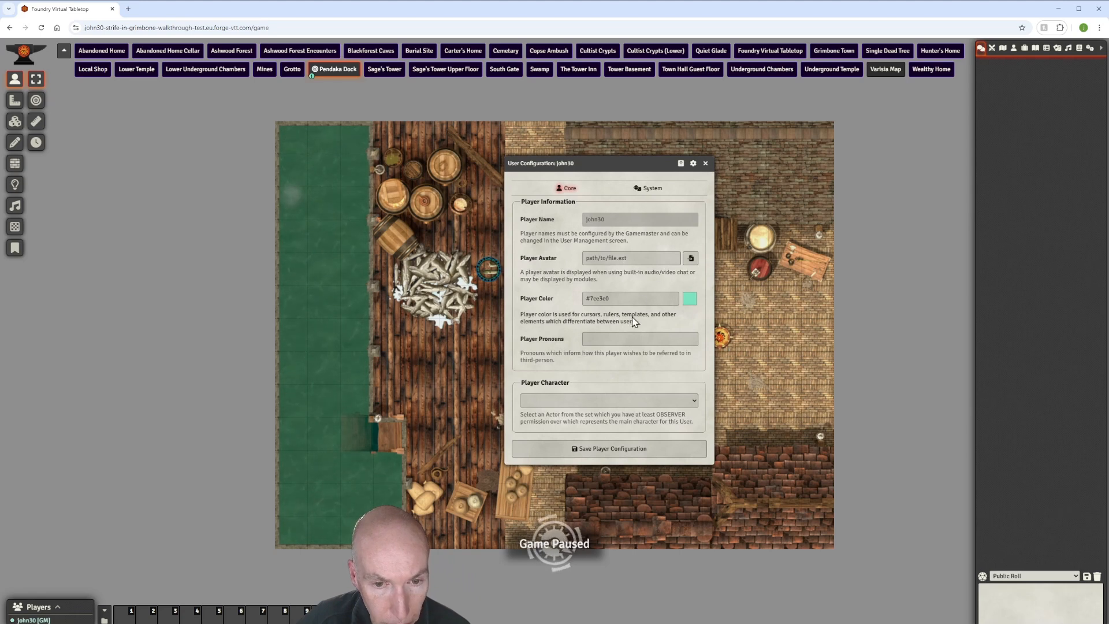
pyautogui.click(695, 404)
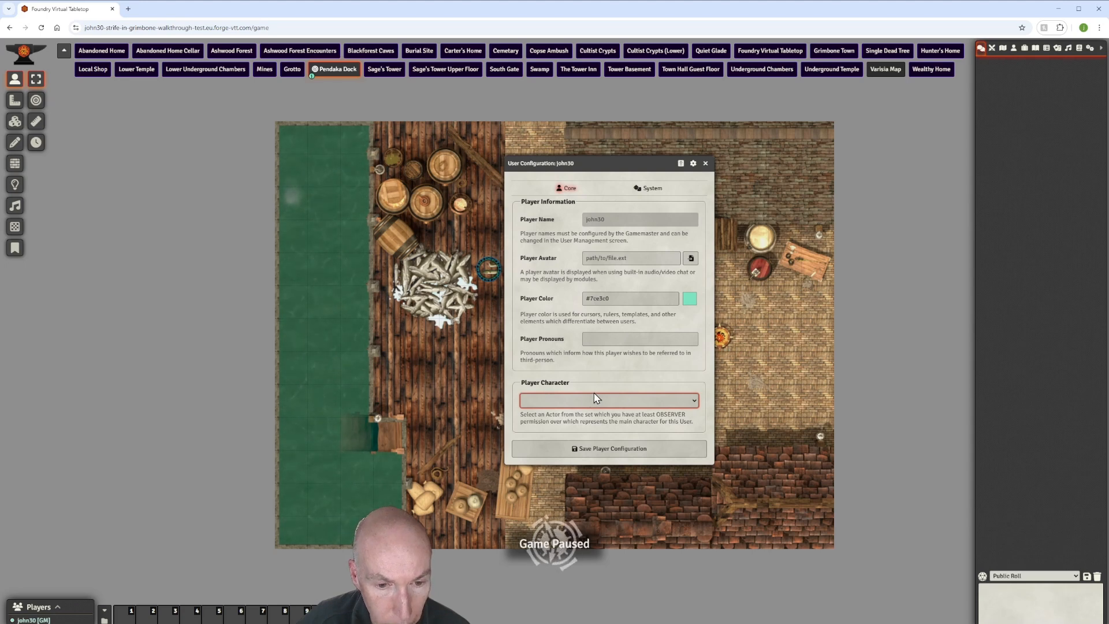
pyautogui.click(705, 163)
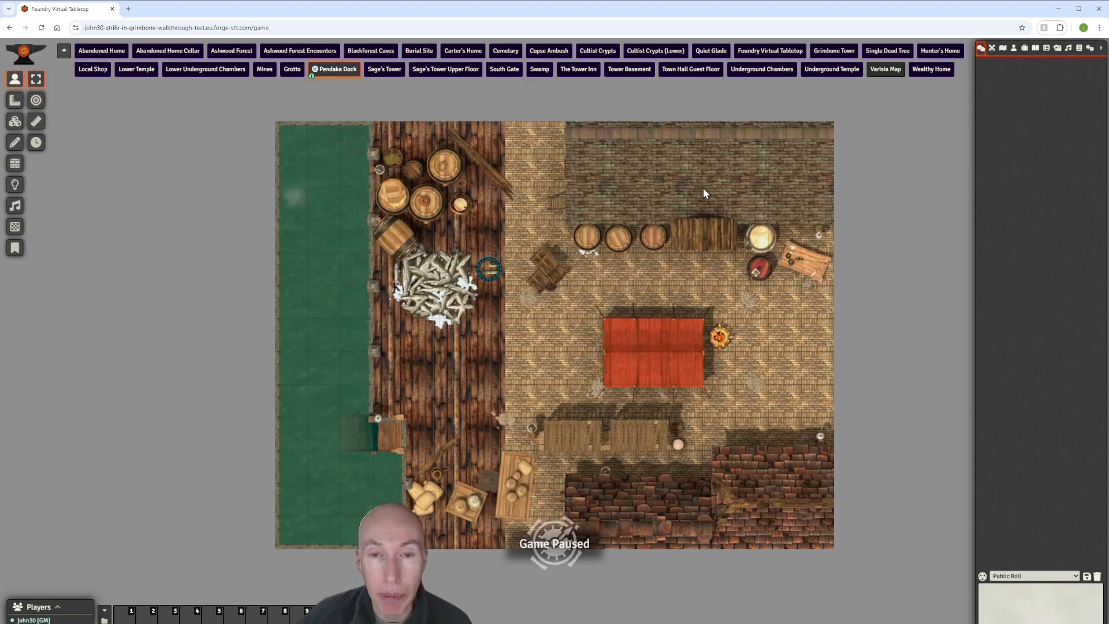
# Step: Import Amiri (Level 1) from the Iconics compendium of pregenerated PCs into the world's actors
pyautogui.click(1014, 49)
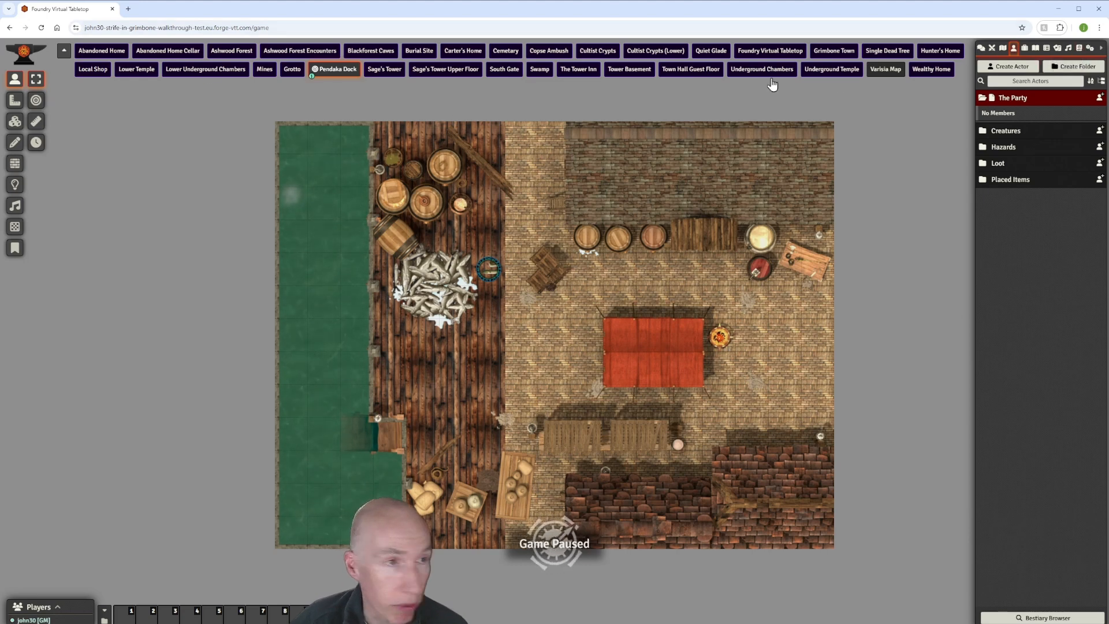
pyautogui.click(1079, 48)
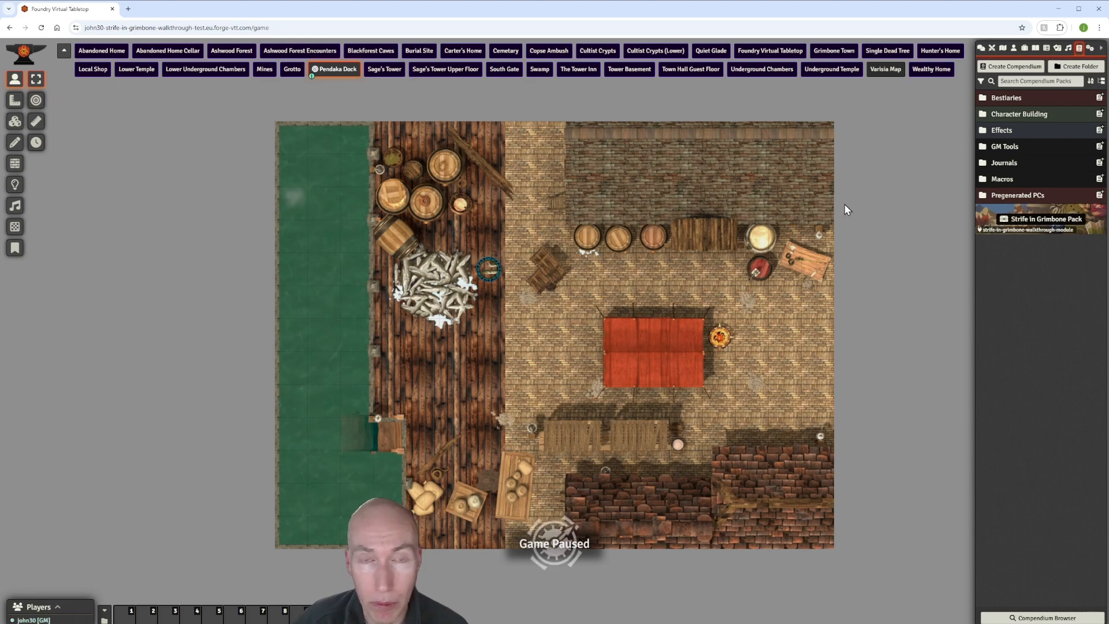
pyautogui.click(1031, 197)
pyautogui.click(1048, 223)
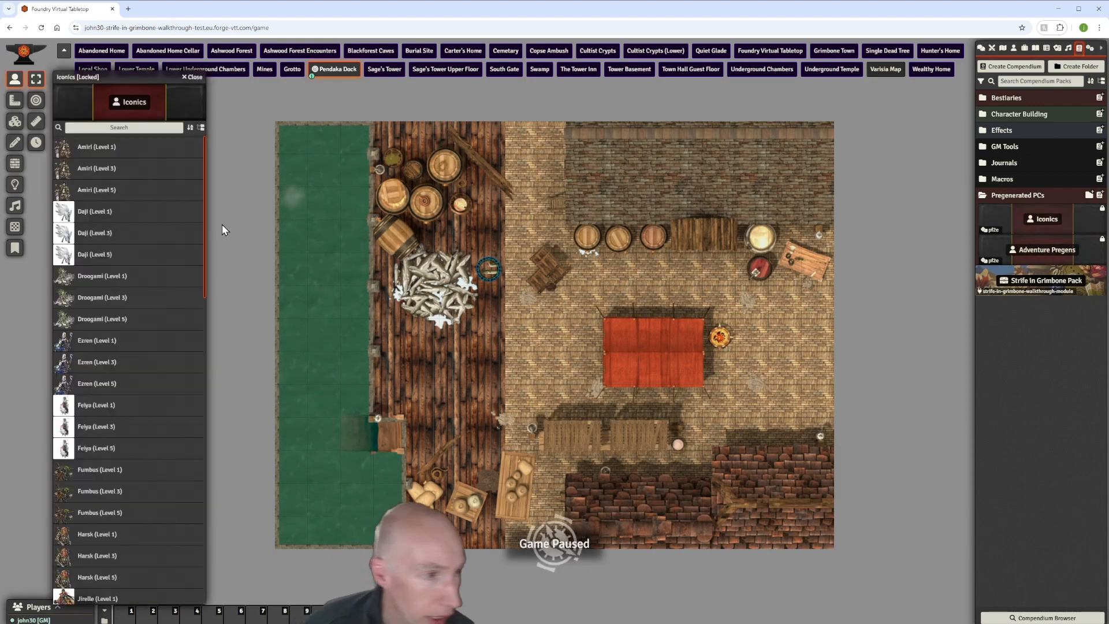
pyautogui.moveTo(207, 210); pyautogui.dragTo(192, 186)
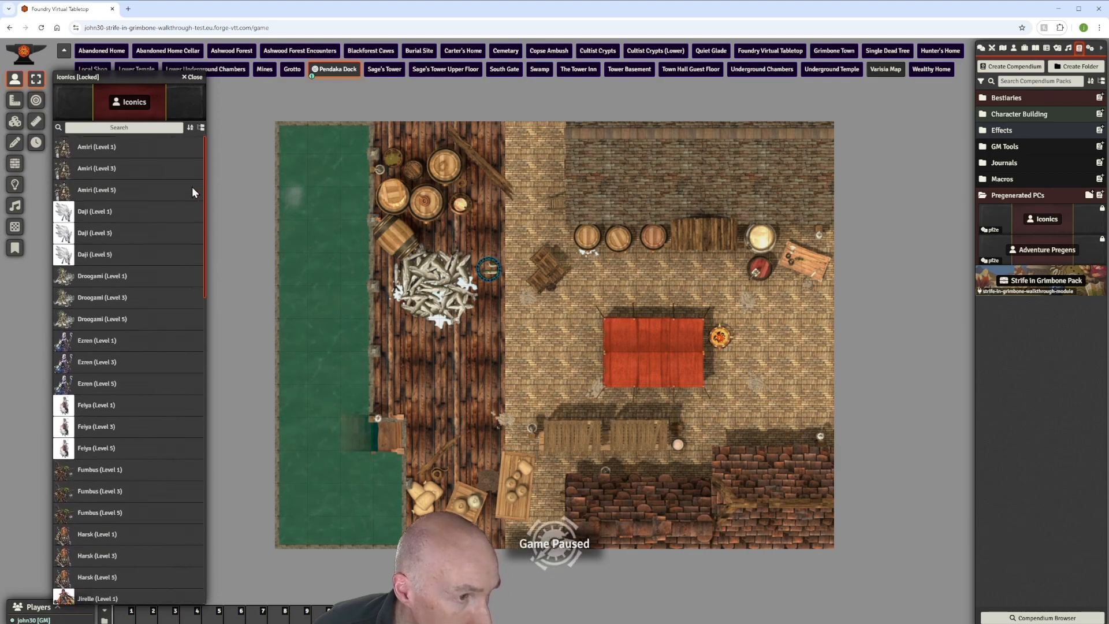
pyautogui.click(84, 149)
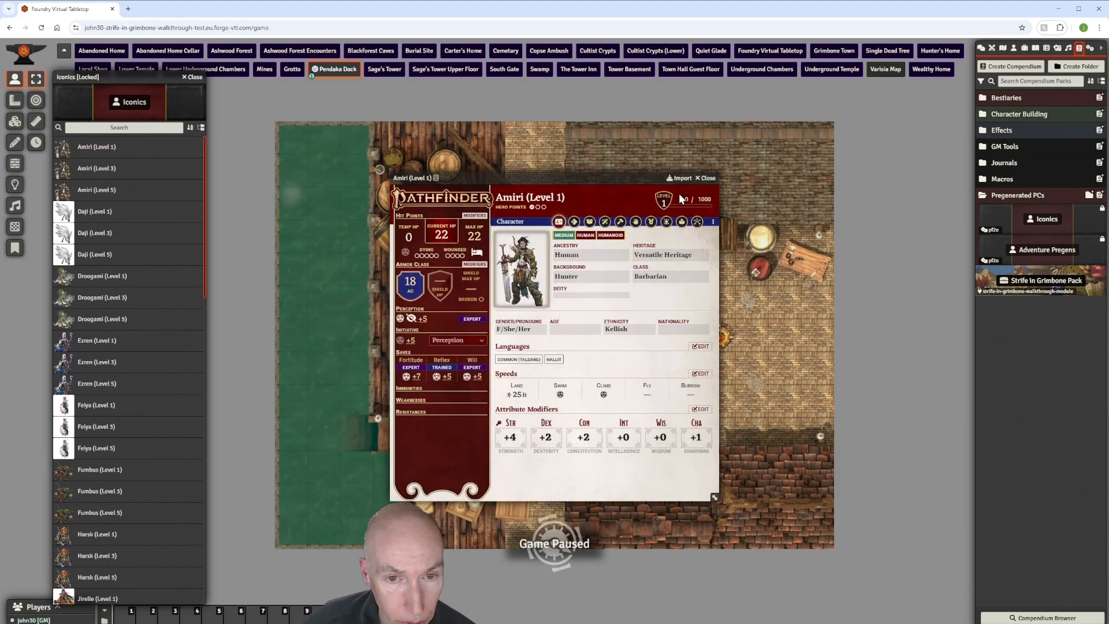
pyautogui.click(682, 177)
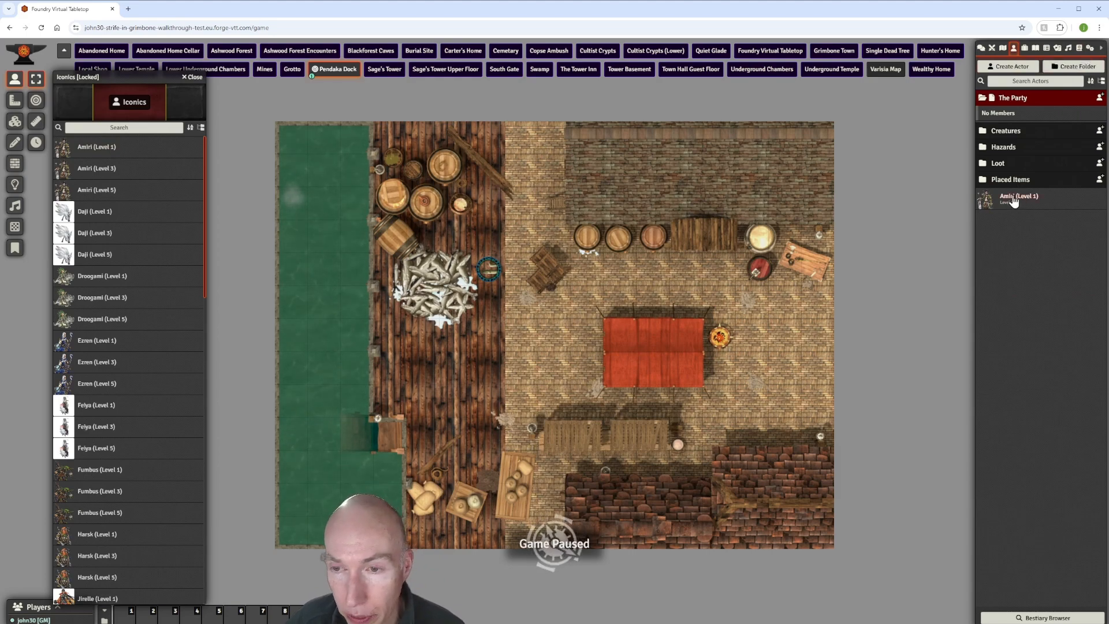
# Step: Add Amiri (Level 1) to The Party and open the imported character sheet
pyautogui.moveTo(1016, 201); pyautogui.dragTo(1019, 162)
pyautogui.moveTo(1018, 113); pyautogui.dragTo(1018, 114)
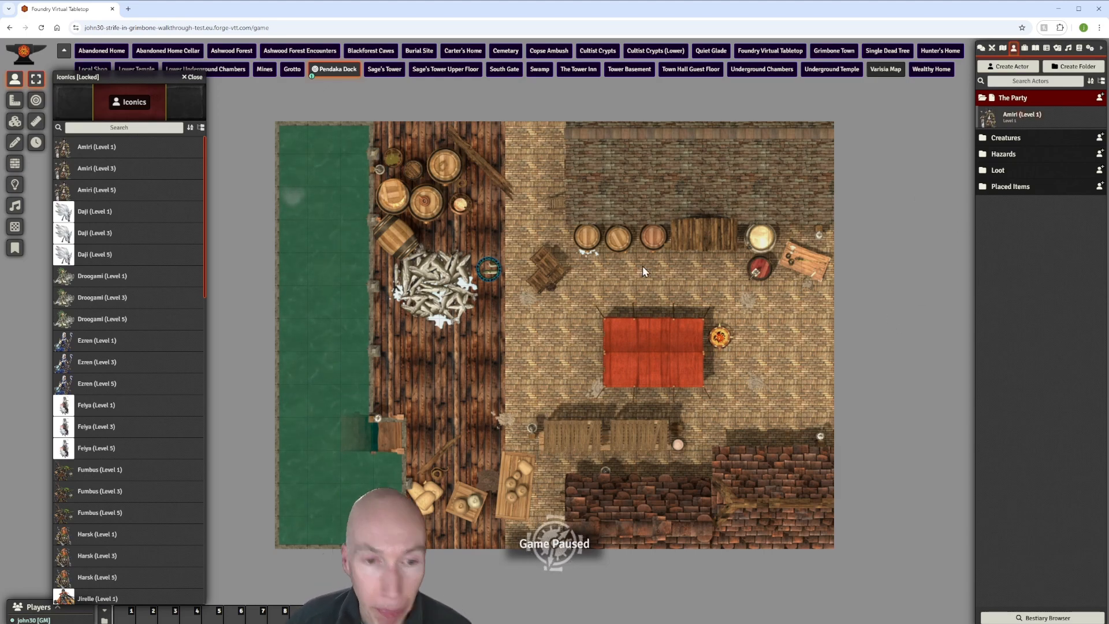
pyautogui.click(1017, 118)
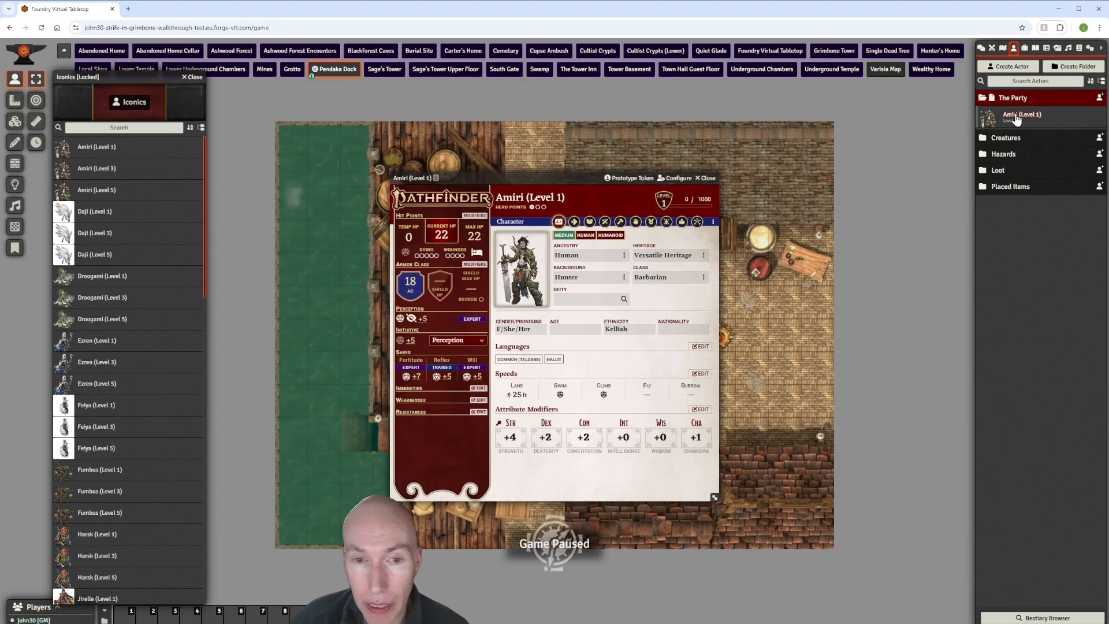
# Step: Review the Effects and Biography sections of Amiri's character sheet and close the sheet
pyautogui.moveTo(567, 183); pyautogui.dragTo(626, 158)
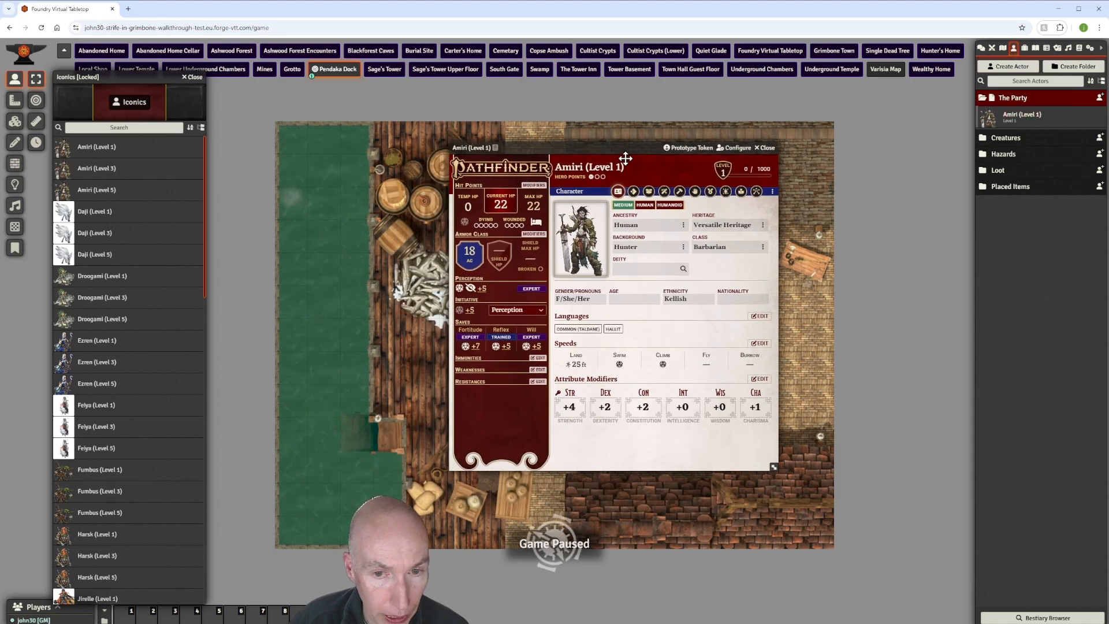
pyautogui.click(757, 191)
pyautogui.click(741, 192)
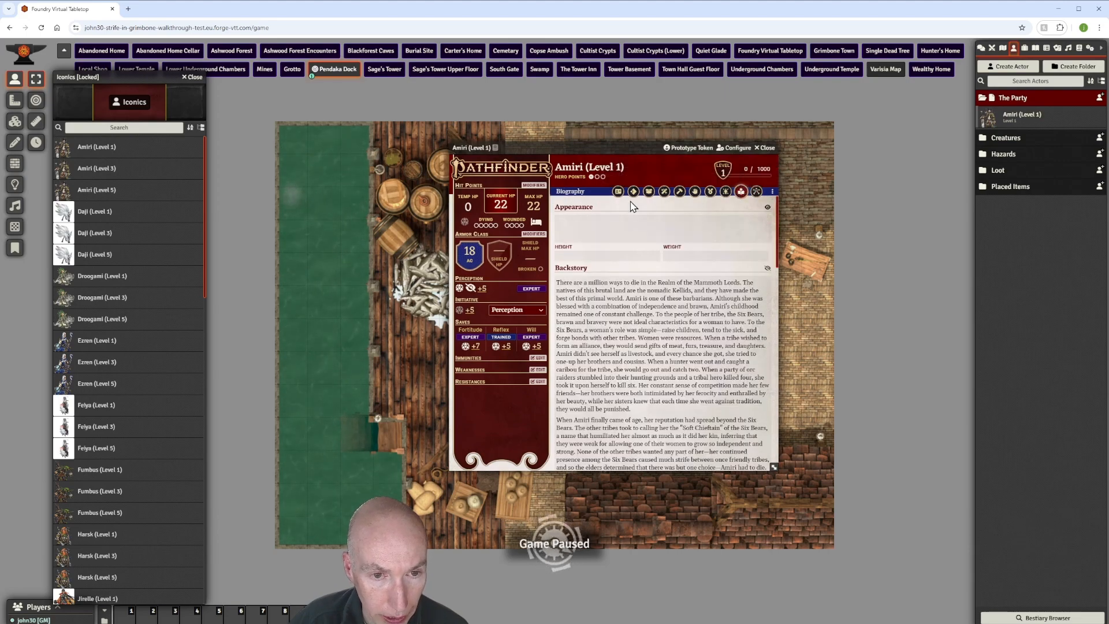
pyautogui.click(726, 192)
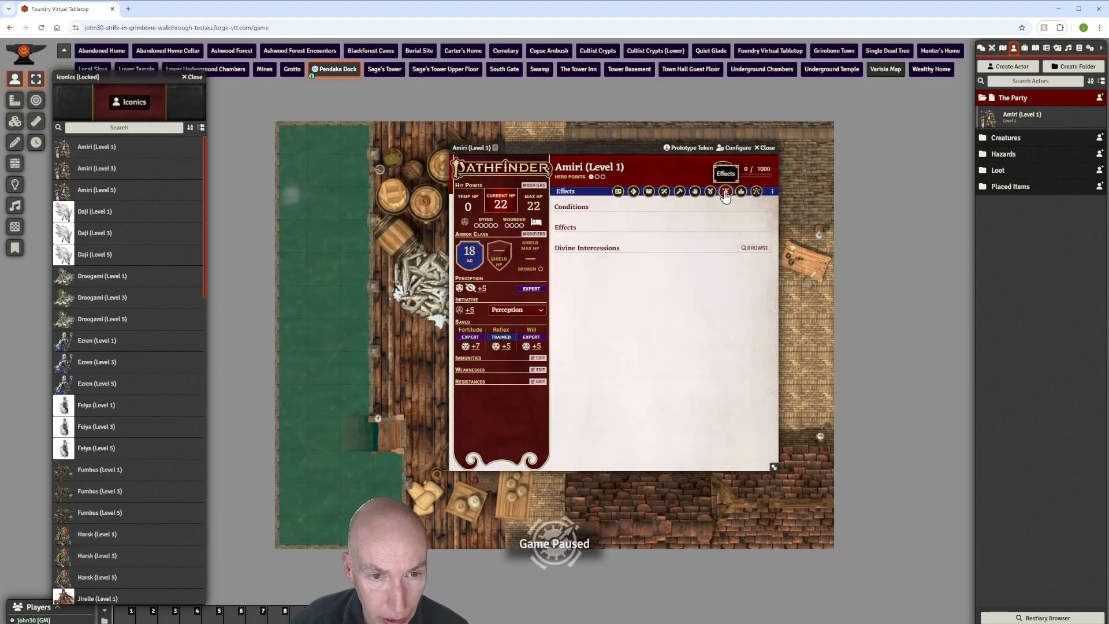
pyautogui.click(741, 191)
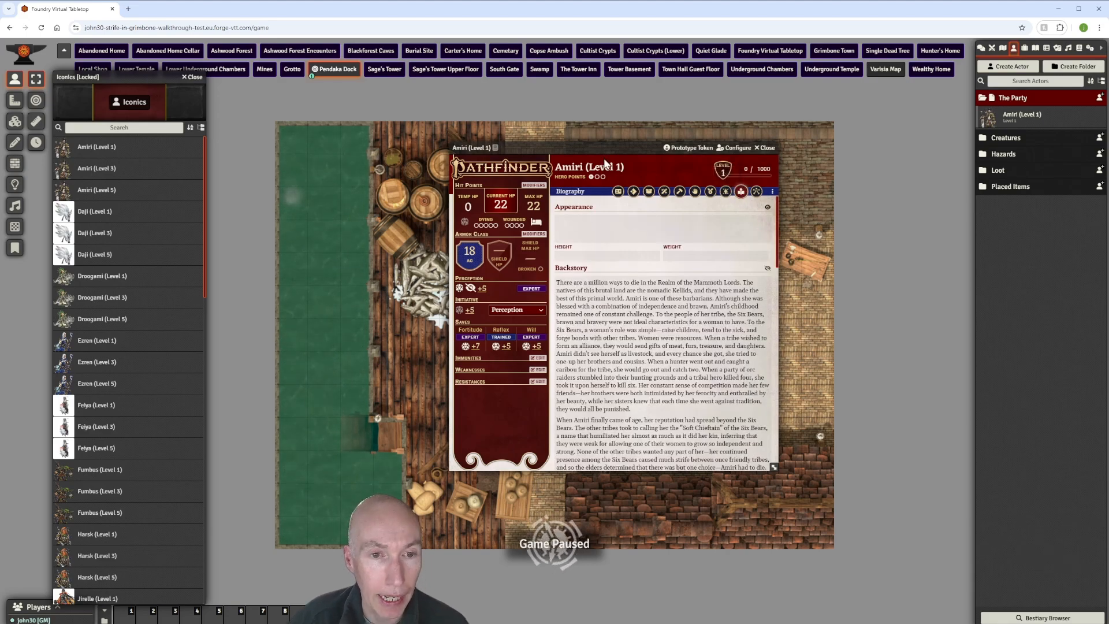
pyautogui.moveTo(605, 150); pyautogui.dragTo(537, 190)
pyautogui.click(691, 184)
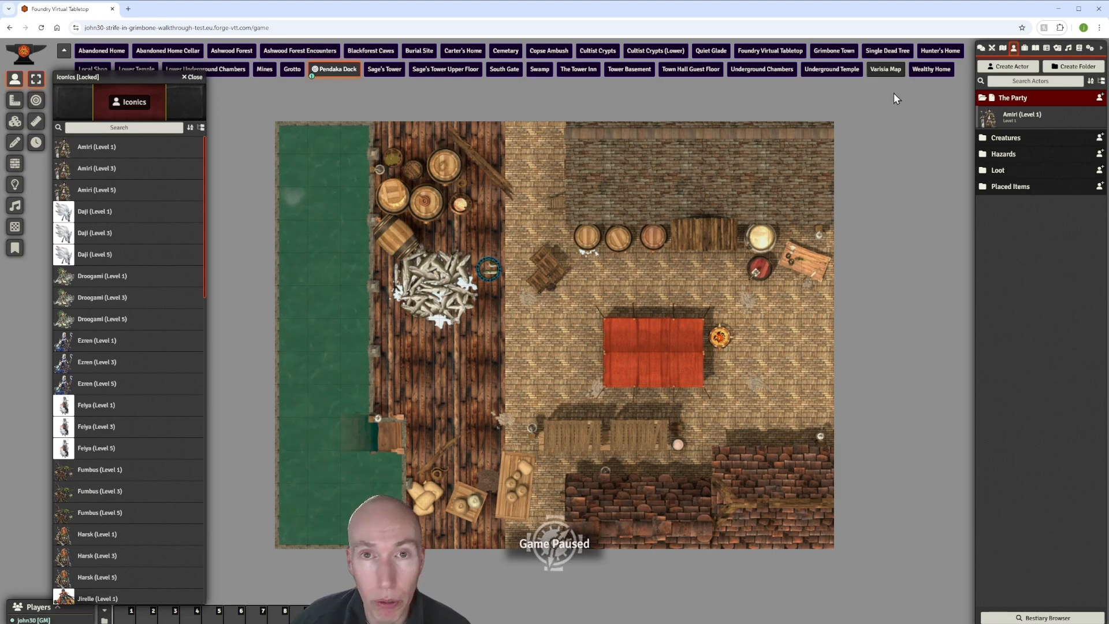
# Step: Check the ownership configuration of Amiri (Level 1) for all players and close it without saving
pyautogui.rightClick(1022, 119)
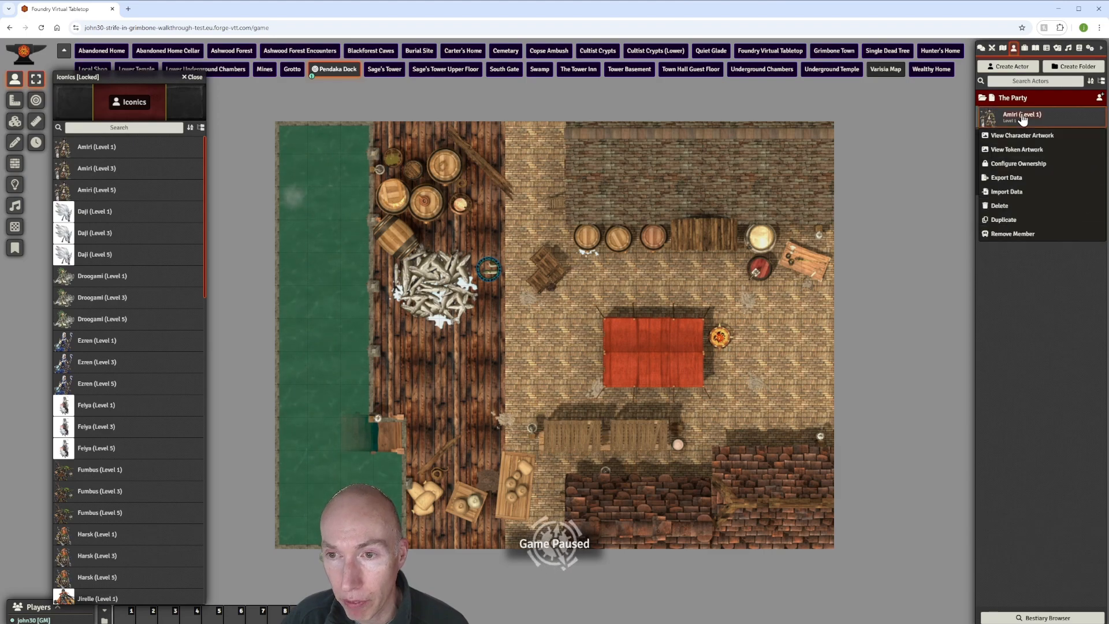
pyautogui.click(1020, 163)
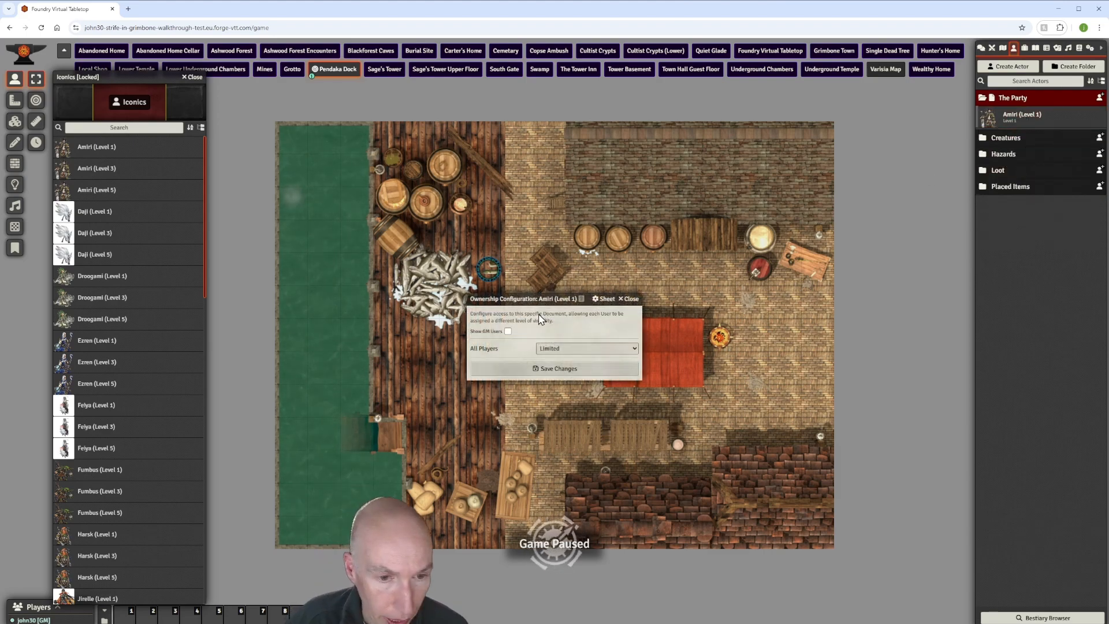
pyautogui.moveTo(537, 299); pyautogui.dragTo(632, 151)
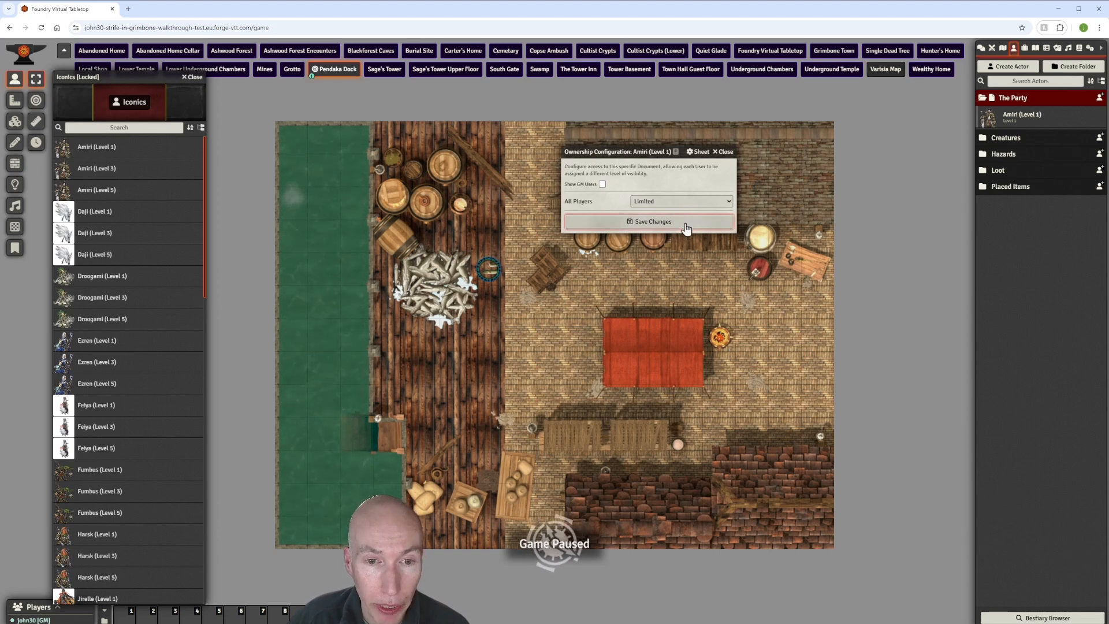
pyautogui.click(723, 152)
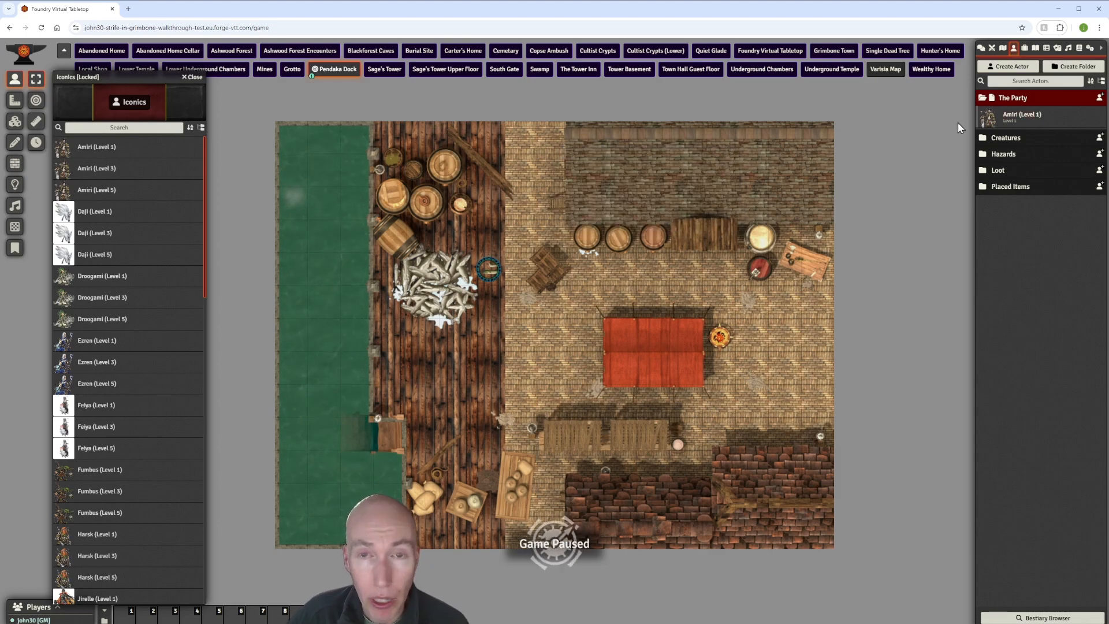
# Step: Reopen Amiri (Level 1) from The Party, look through several sections of the character sheet, and close it
pyautogui.click(1020, 118)
pyautogui.moveTo(558, 174); pyautogui.dragTo(671, 138)
pyautogui.click(671, 182)
pyautogui.click(686, 183)
pyautogui.click(702, 183)
pyautogui.click(717, 183)
pyautogui.click(655, 184)
pyautogui.moveTo(659, 137); pyautogui.dragTo(682, 157)
pyautogui.click(827, 158)
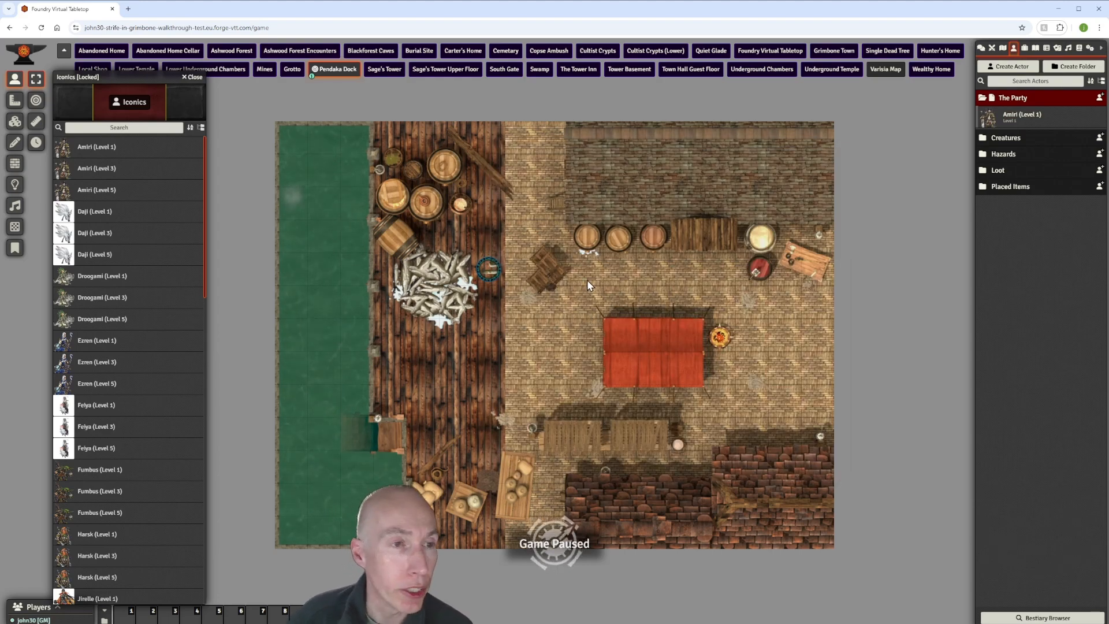
pyautogui.scroll(2, 589, 276)
pyautogui.scroll(-2, 588, 276)
pyautogui.moveTo(588, 277)
pyautogui.mouseDown()
pyautogui.moveTo(631, 275)
pyautogui.moveTo(610, 272)
pyautogui.mouseUp()
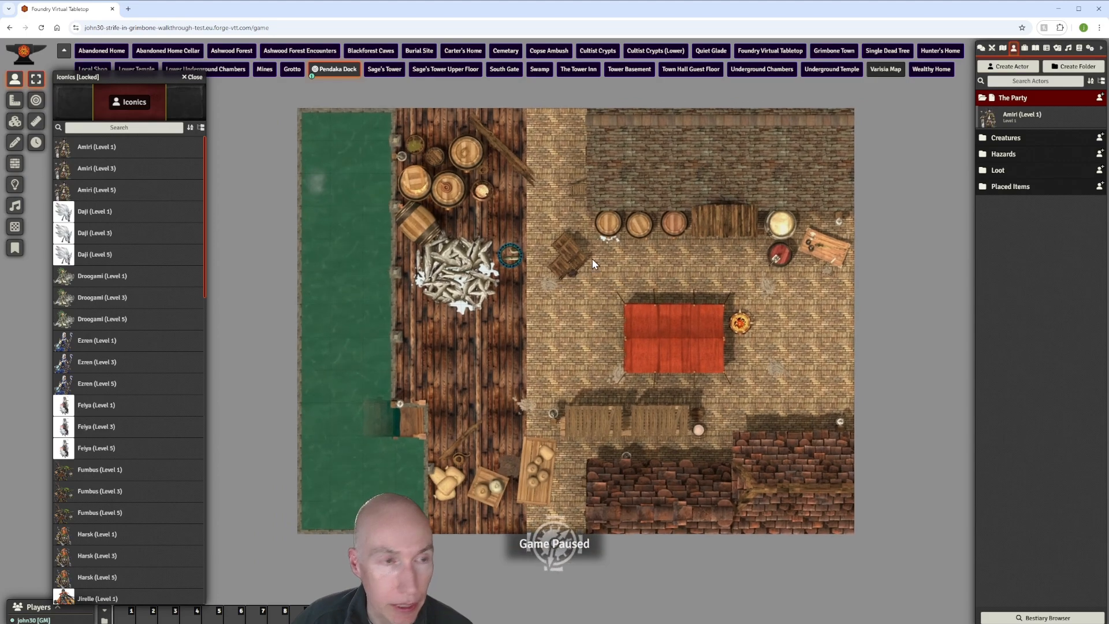
pyautogui.rightClick(335, 70)
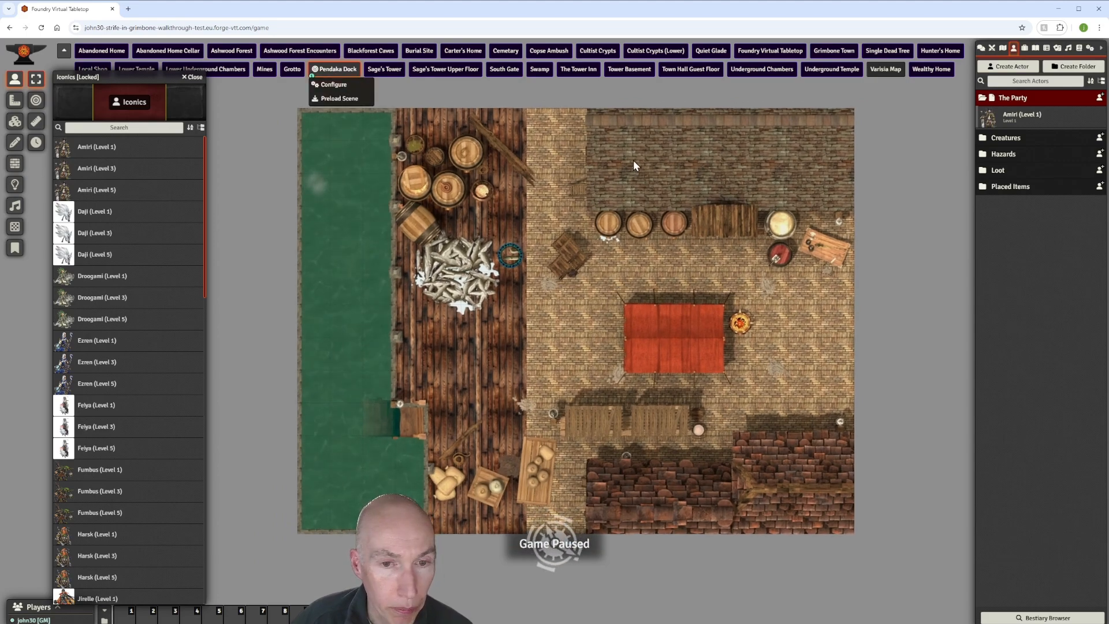
pyautogui.click(597, 168)
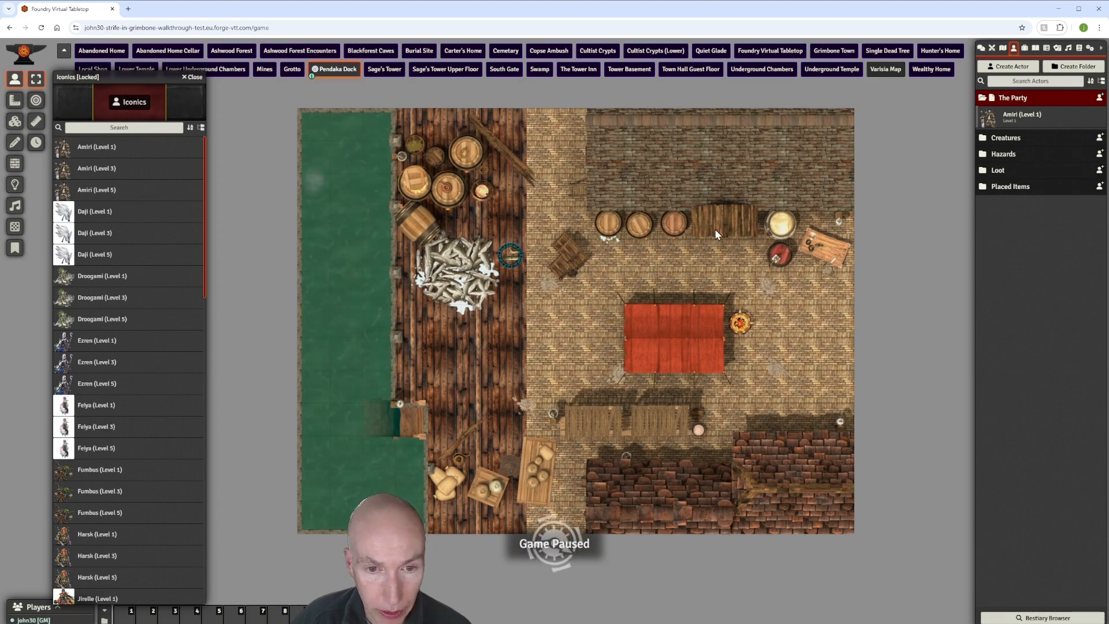
# Step: Close the Iconics compendium and activate the Varisia Map scene from the Chapter 1. Pendaka folder
pyautogui.moveTo(129, 78); pyautogui.dragTo(157, 114)
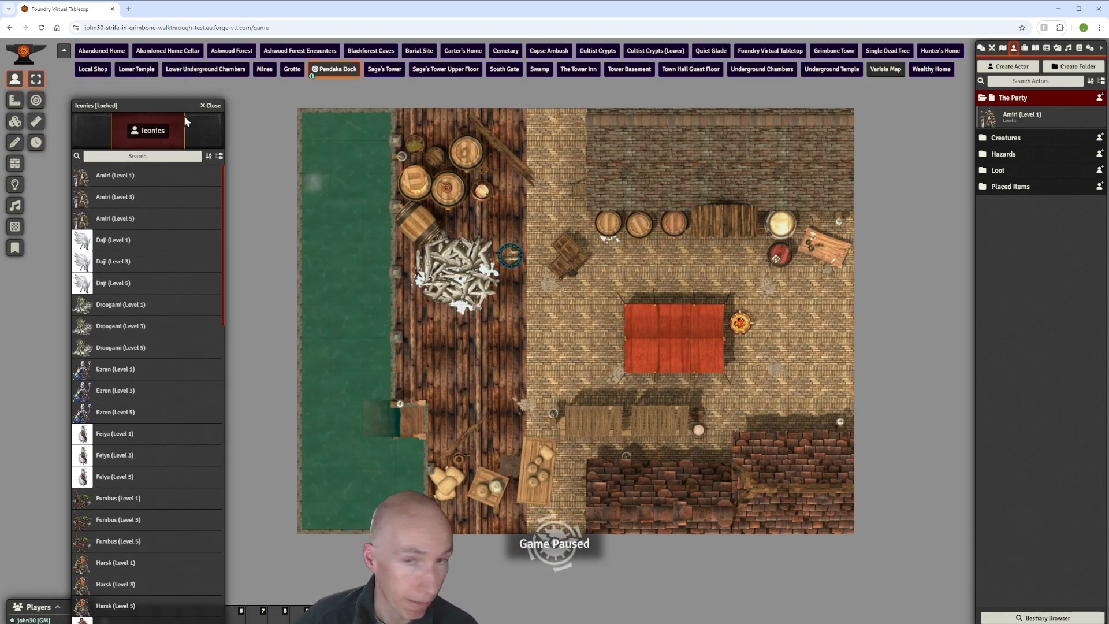
pyautogui.click(211, 105)
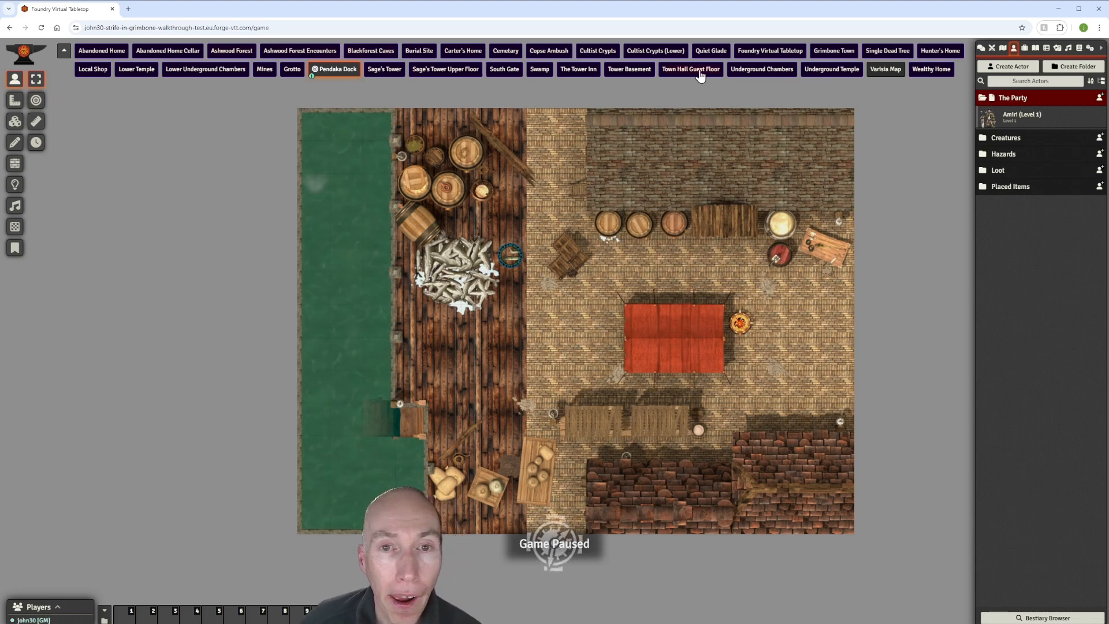
pyautogui.click(1003, 48)
pyautogui.click(1029, 99)
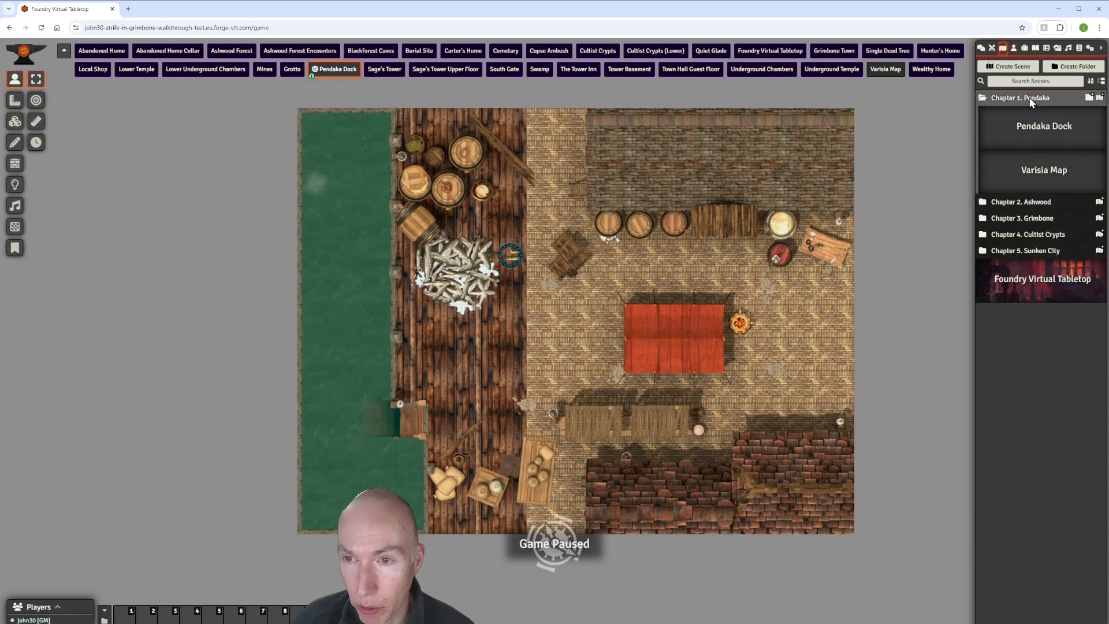
pyautogui.rightClick(1035, 173)
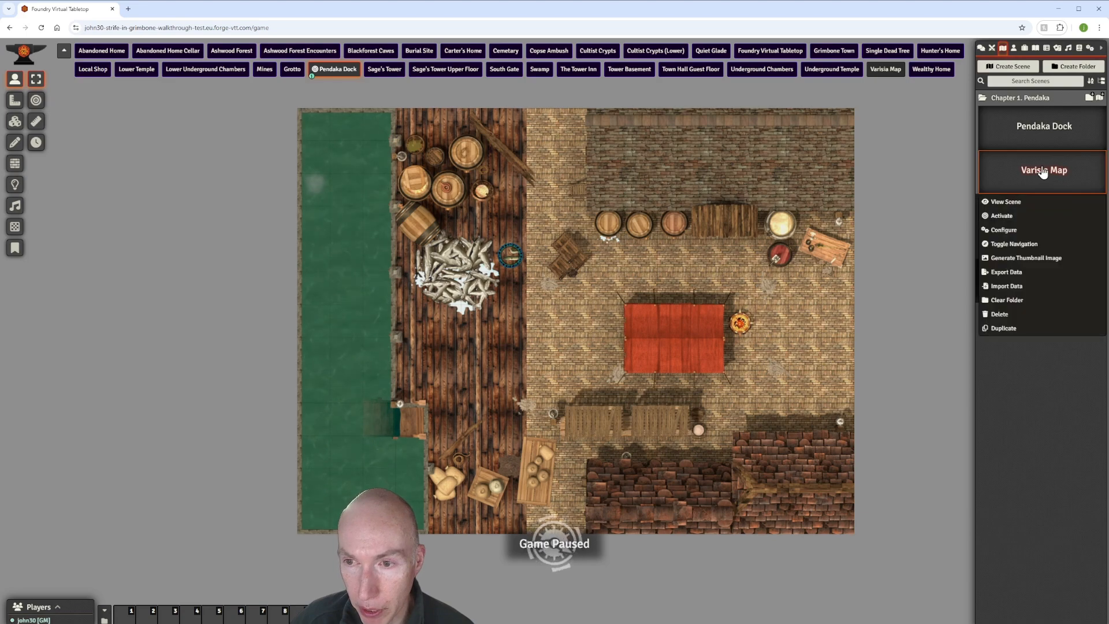
pyautogui.click(1009, 216)
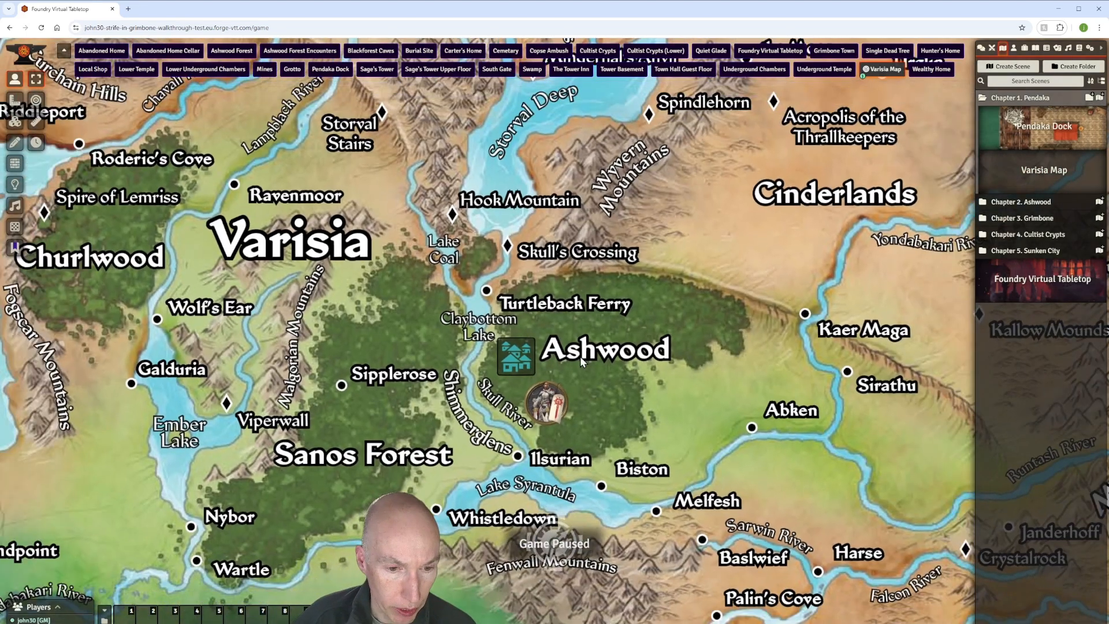
pyautogui.scroll(3, 695, 293)
pyautogui.scroll(-5, 696, 293)
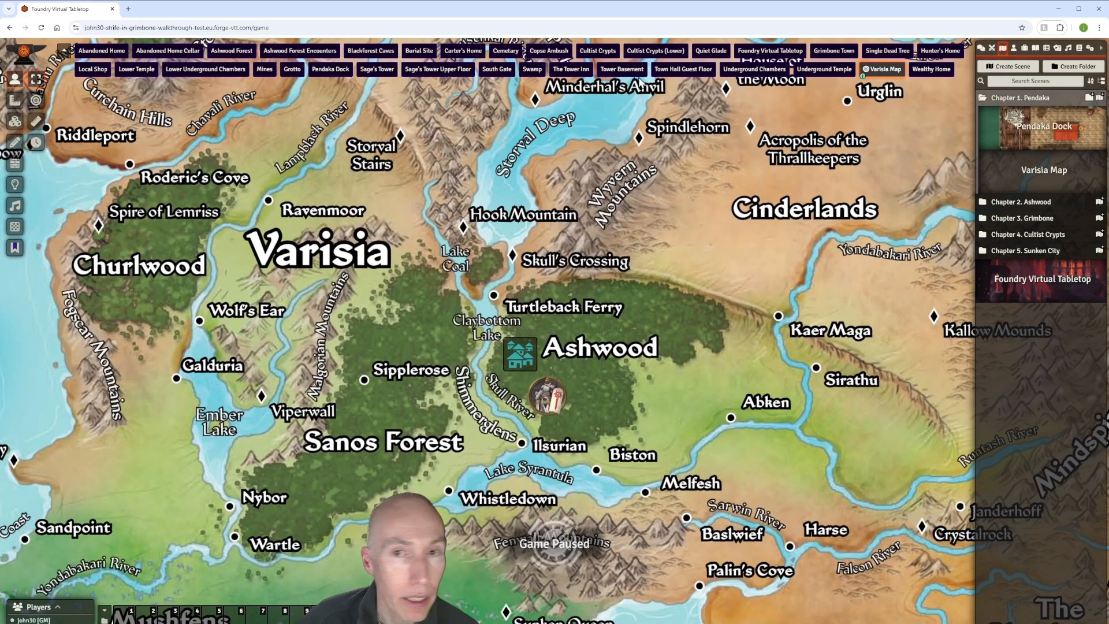
# Step: Check the player permissions in the Varisia Map scene configuration and close it without saving
pyautogui.rightClick(1030, 174)
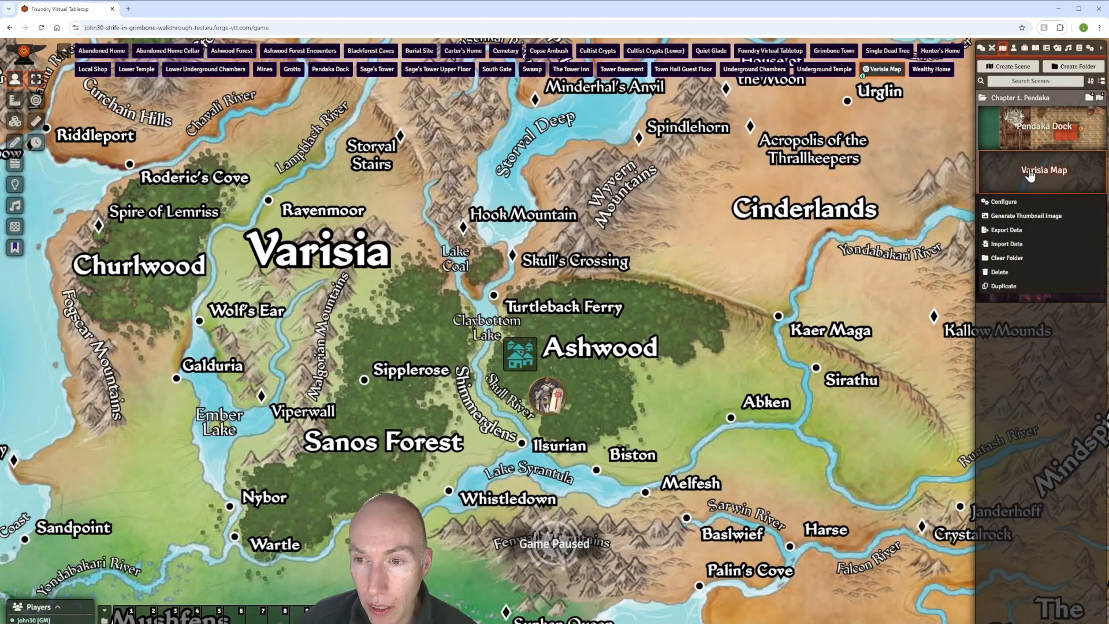
pyautogui.click(1010, 203)
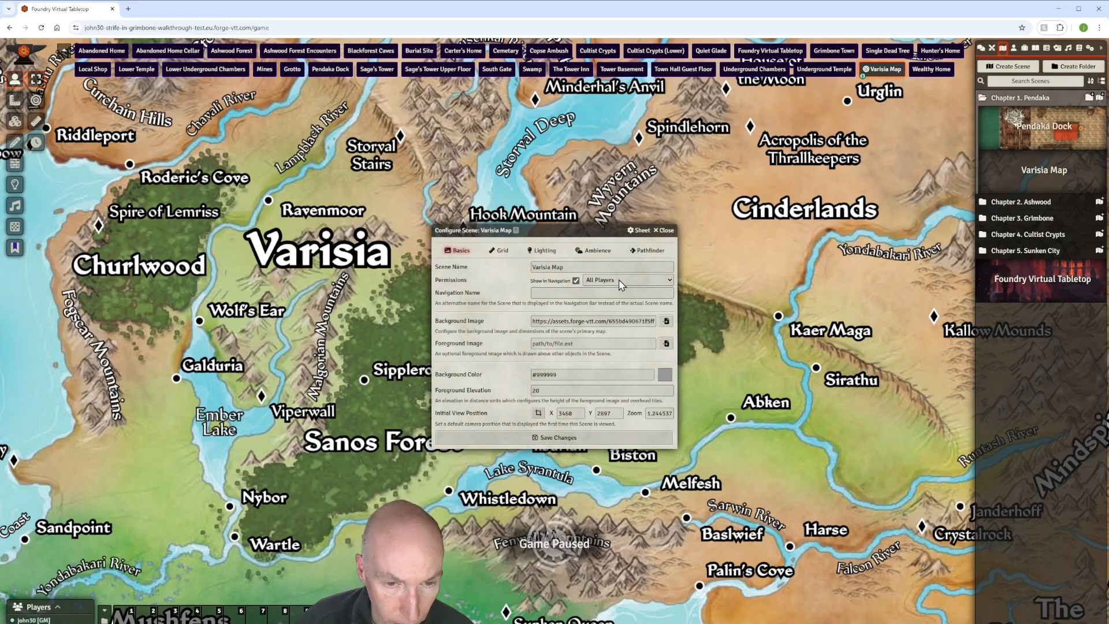
pyautogui.click(664, 231)
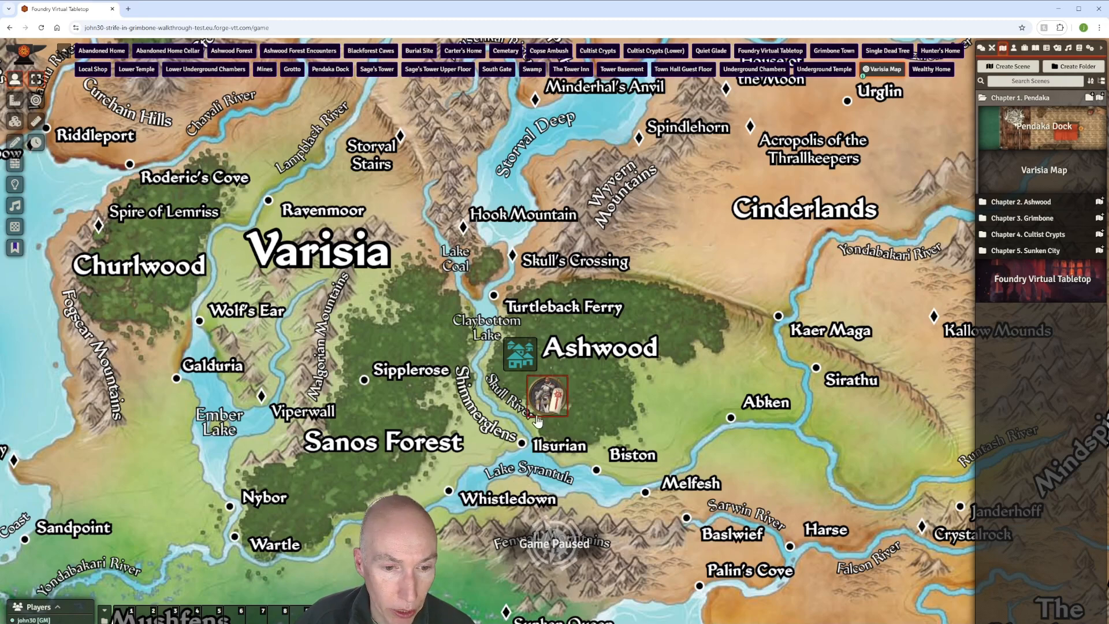
# Step: Place an Amiri (Level 1) token on the Varisia Map below the Ashwood label, and view the token's character sheet
pyautogui.click(1014, 50)
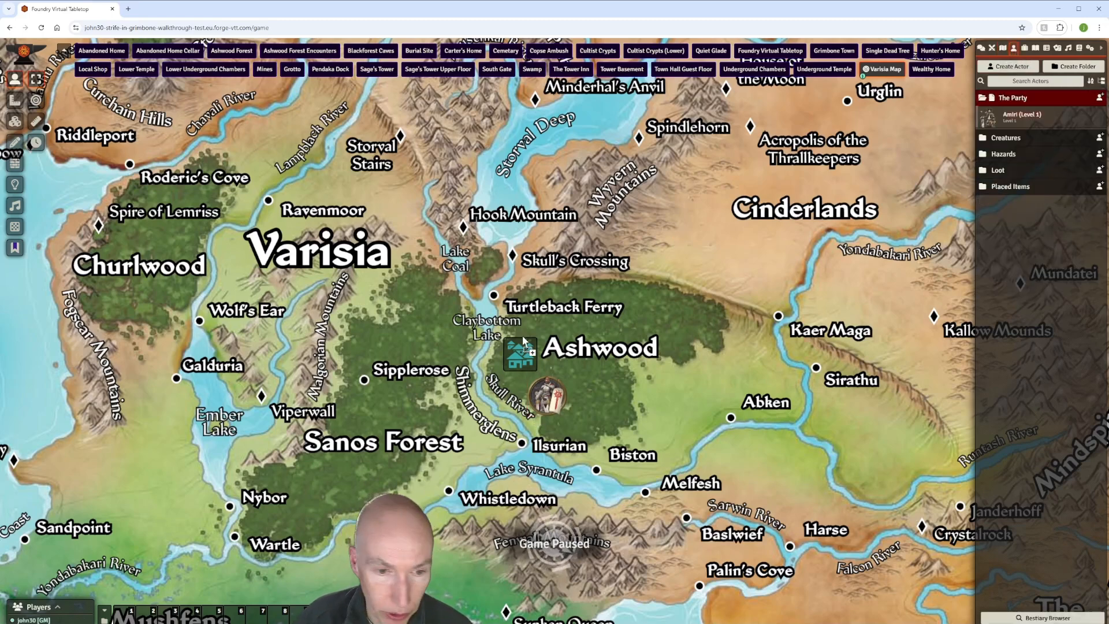
pyautogui.moveTo(629, 400); pyautogui.dragTo(629, 400)
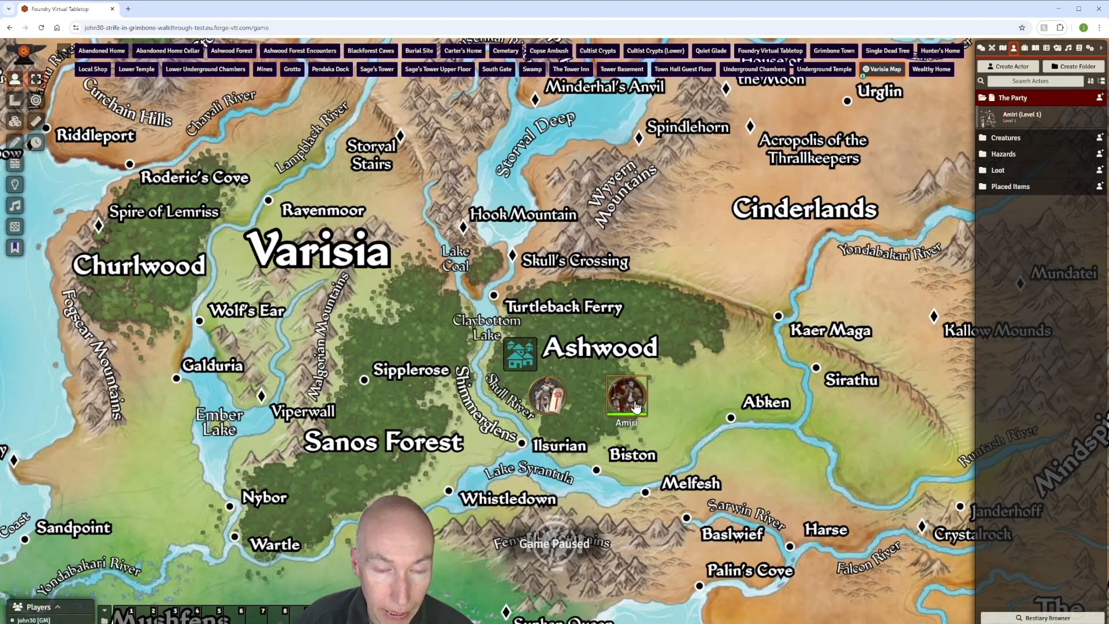
pyautogui.scroll(4, 635, 407)
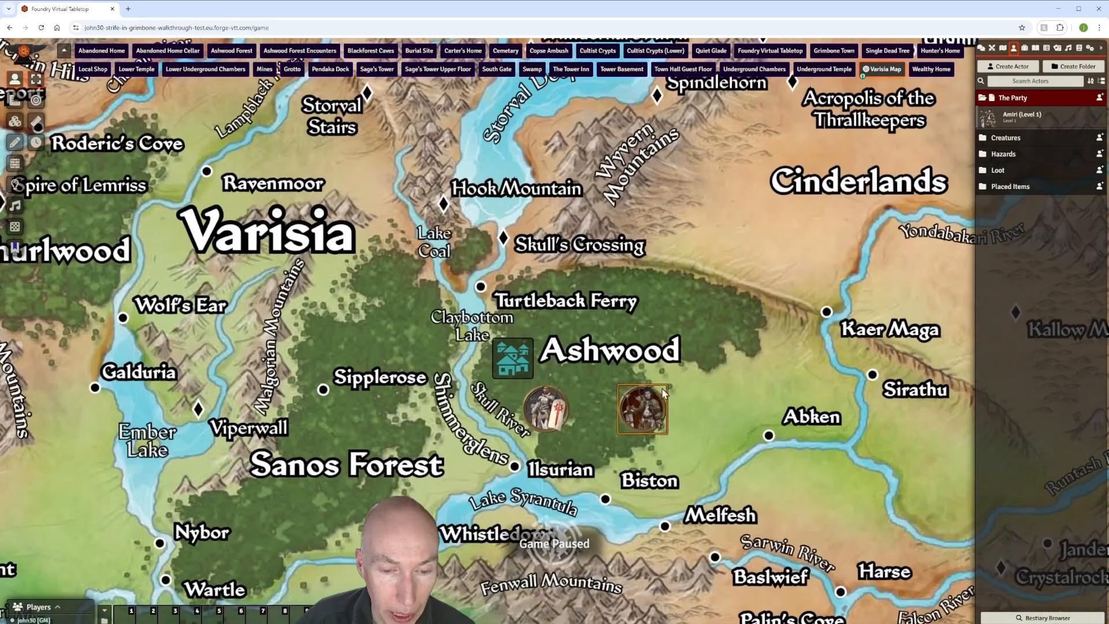
pyautogui.doubleClick(645, 415)
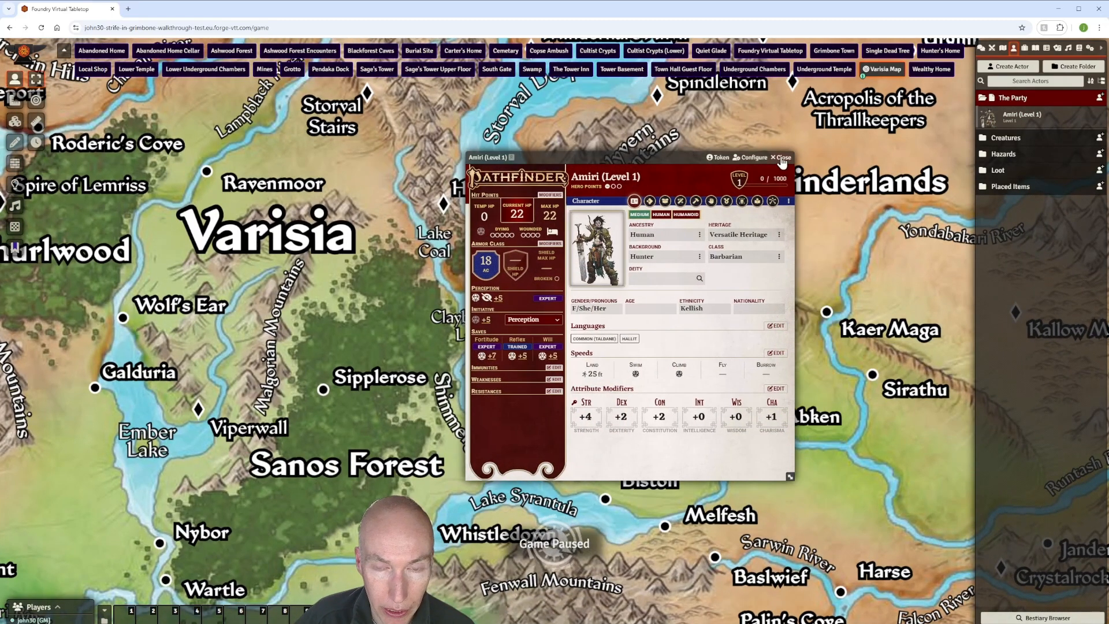
pyautogui.press('Escape')
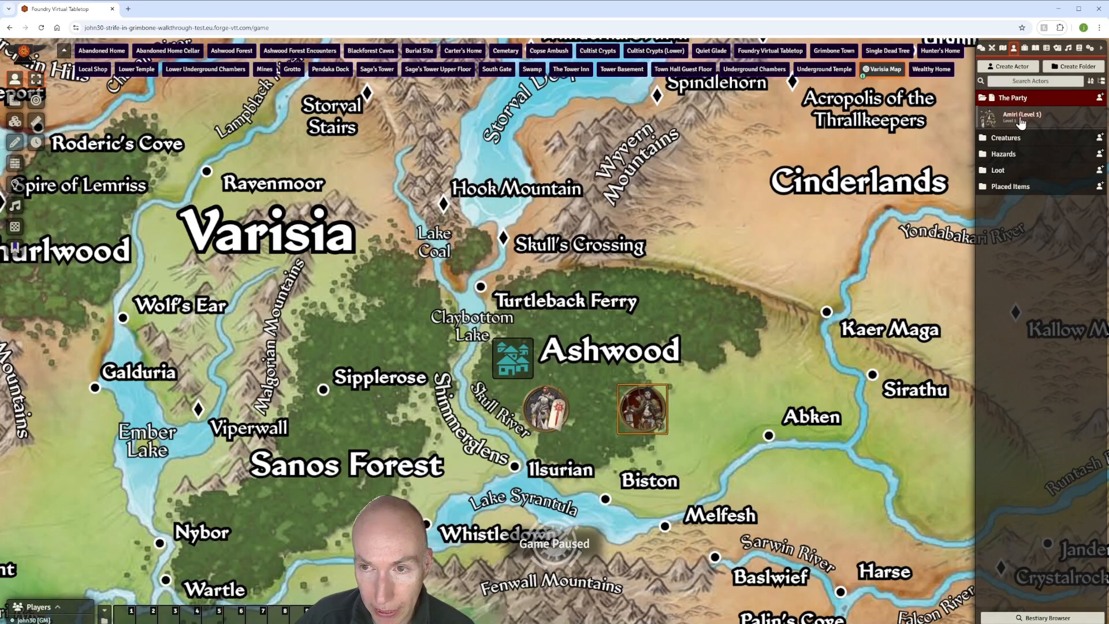
# Step: Delete the Amiri token from the Varisia Map
pyautogui.moveTo(658, 426)
pyautogui.mouseDown()
pyautogui.moveTo(707, 326)
pyautogui.moveTo(659, 231)
pyautogui.moveTo(456, 272)
pyautogui.moveTo(452, 454)
pyautogui.moveTo(660, 421)
pyautogui.mouseUp()
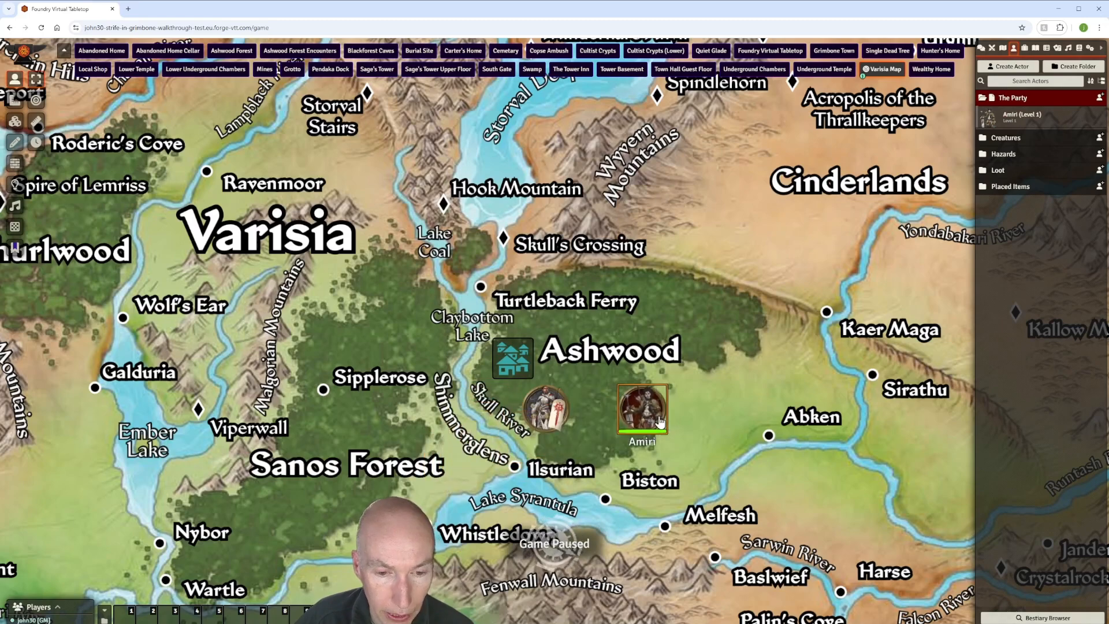
pyautogui.scroll(-3, 727, 384)
pyautogui.scroll(3, 727, 384)
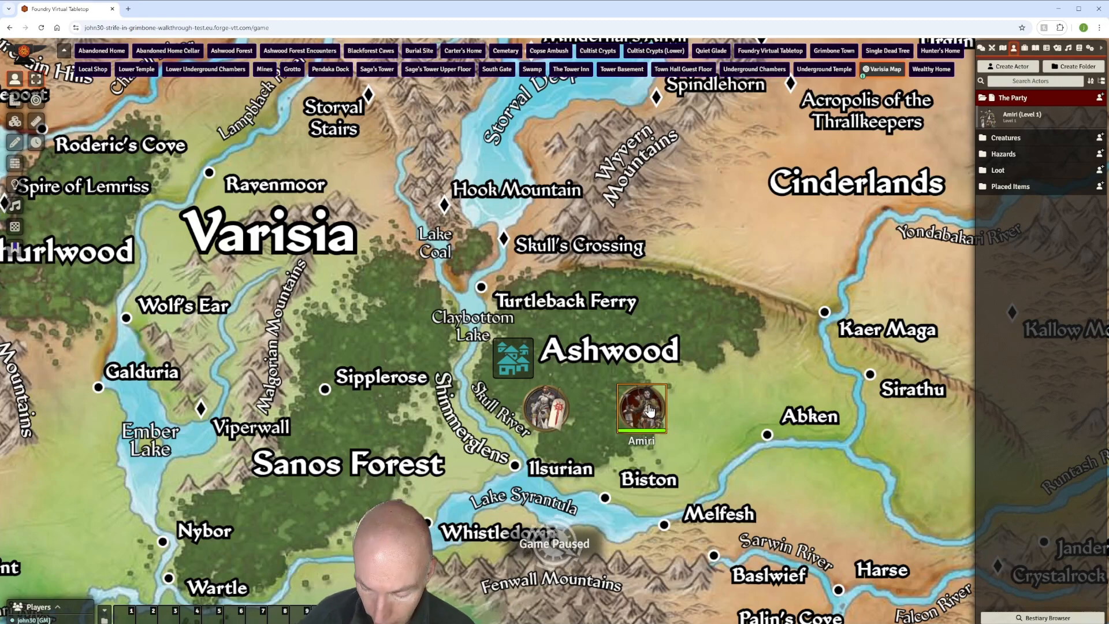
pyautogui.press('Delete')
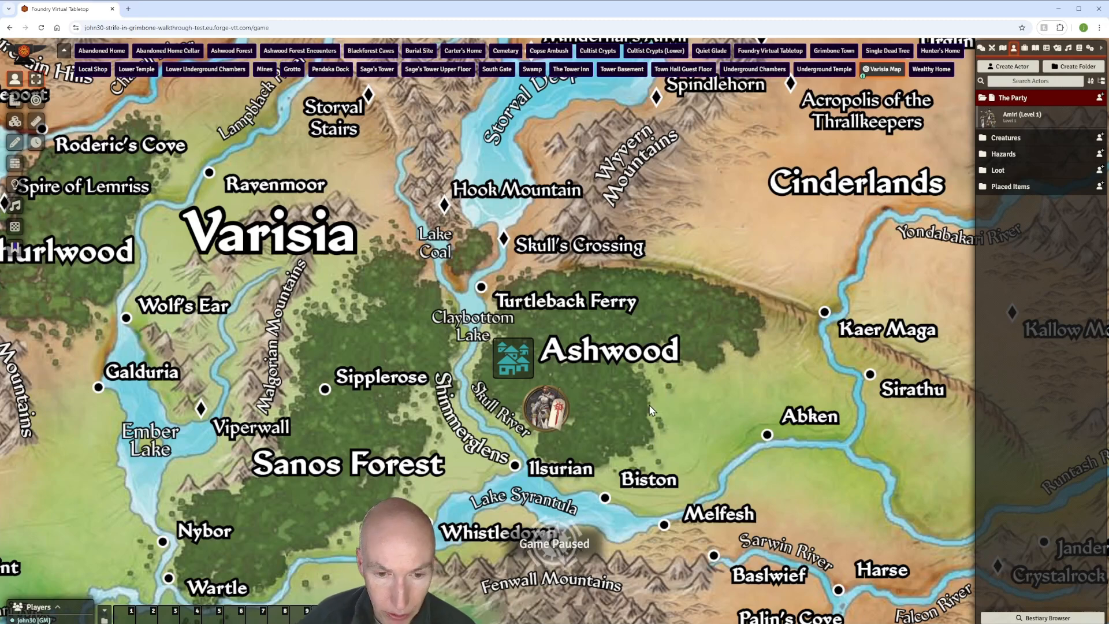
# Step: Create a new actor of type Player Character in The Party with the default name, and close its blank sheet
pyautogui.click(1102, 102)
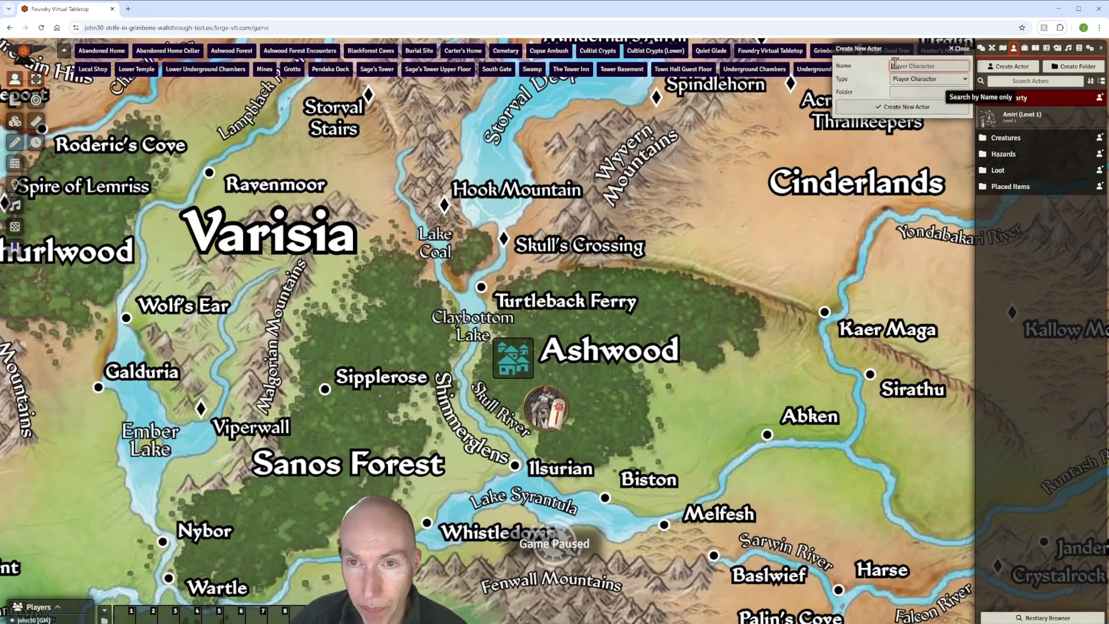
pyautogui.moveTo(900, 50); pyautogui.dragTo(707, 117)
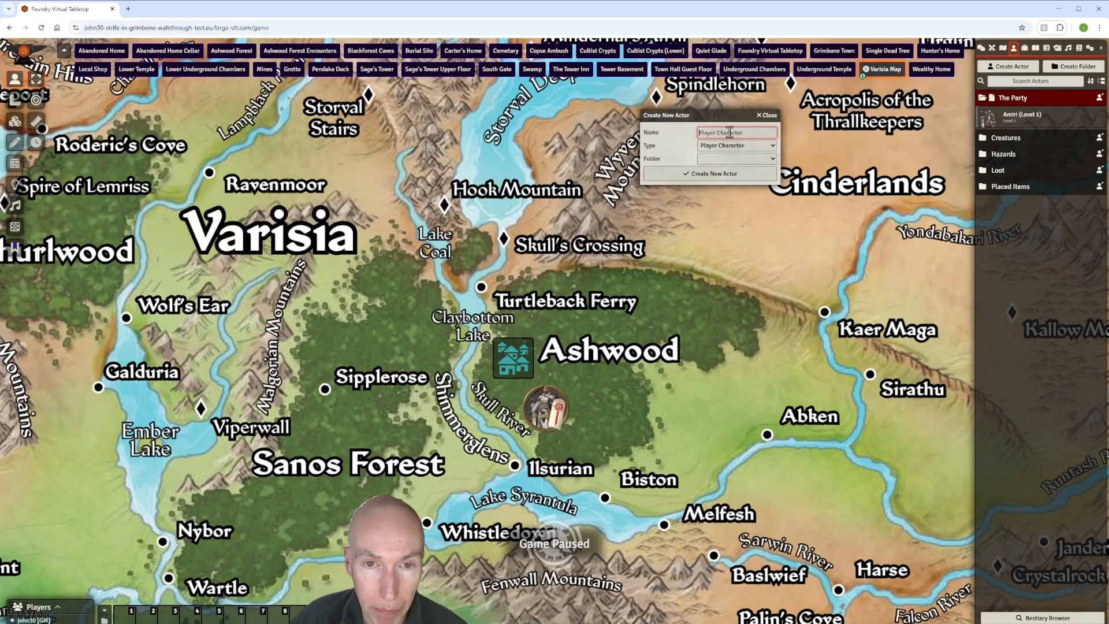
pyautogui.click(711, 174)
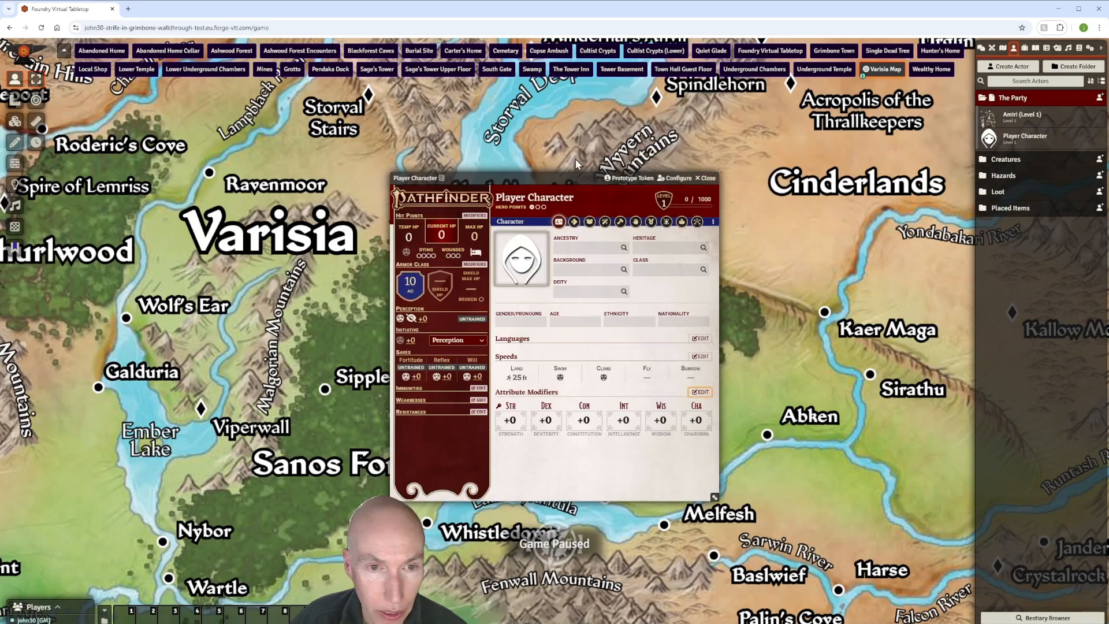
pyautogui.moveTo(580, 178); pyautogui.dragTo(579, 154)
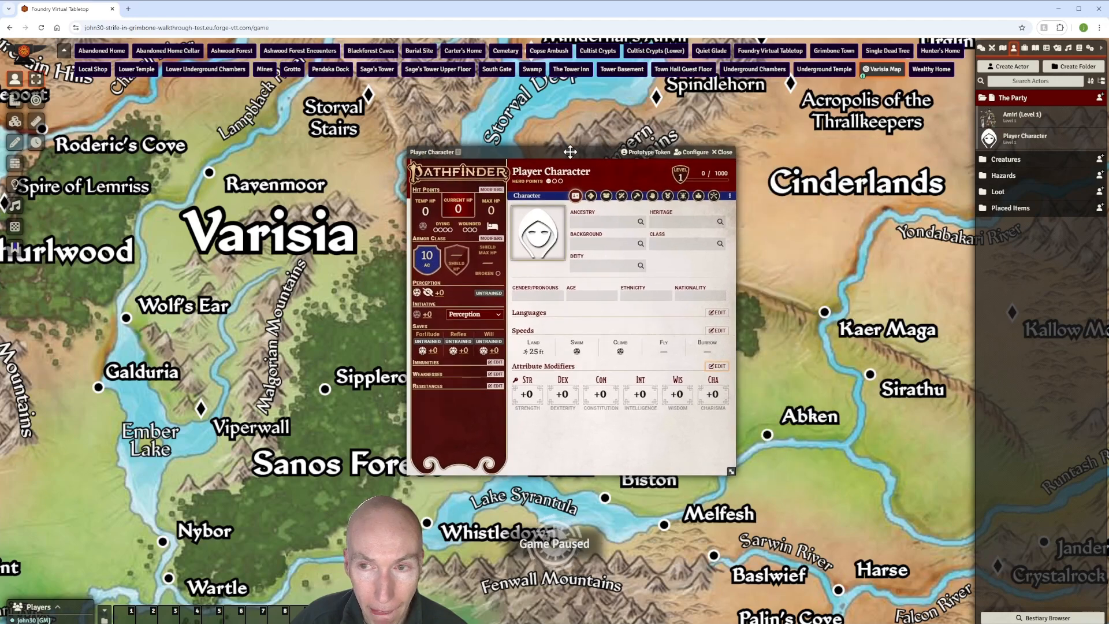
pyautogui.click(725, 152)
# Step: Check the ownership configuration of the Player Character actor and close it without saving
pyautogui.rightClick(1011, 144)
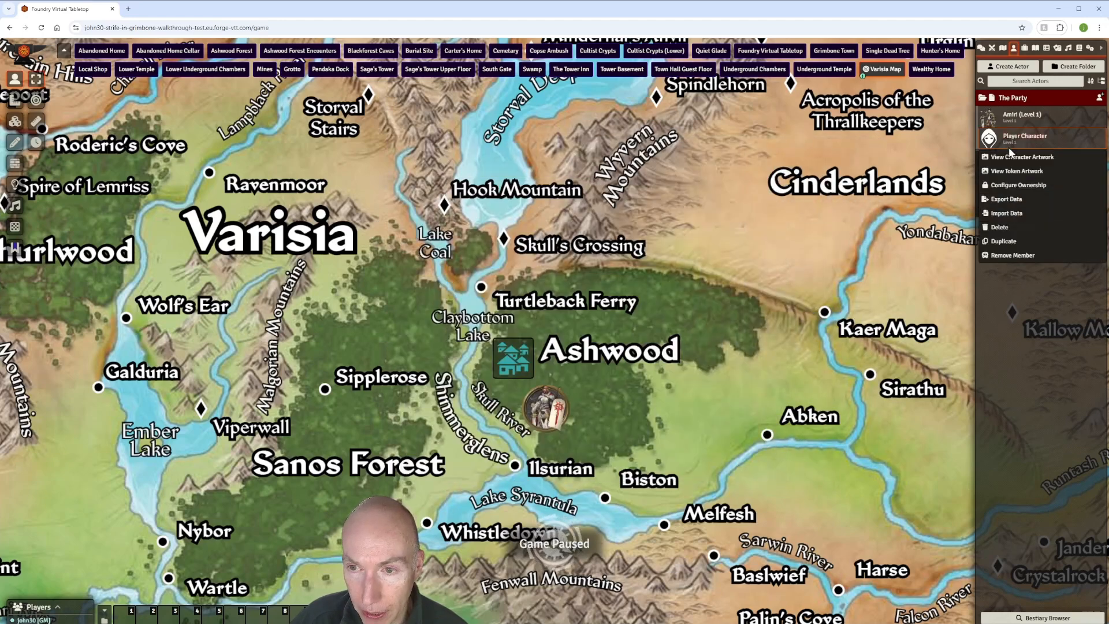
pyautogui.click(1016, 186)
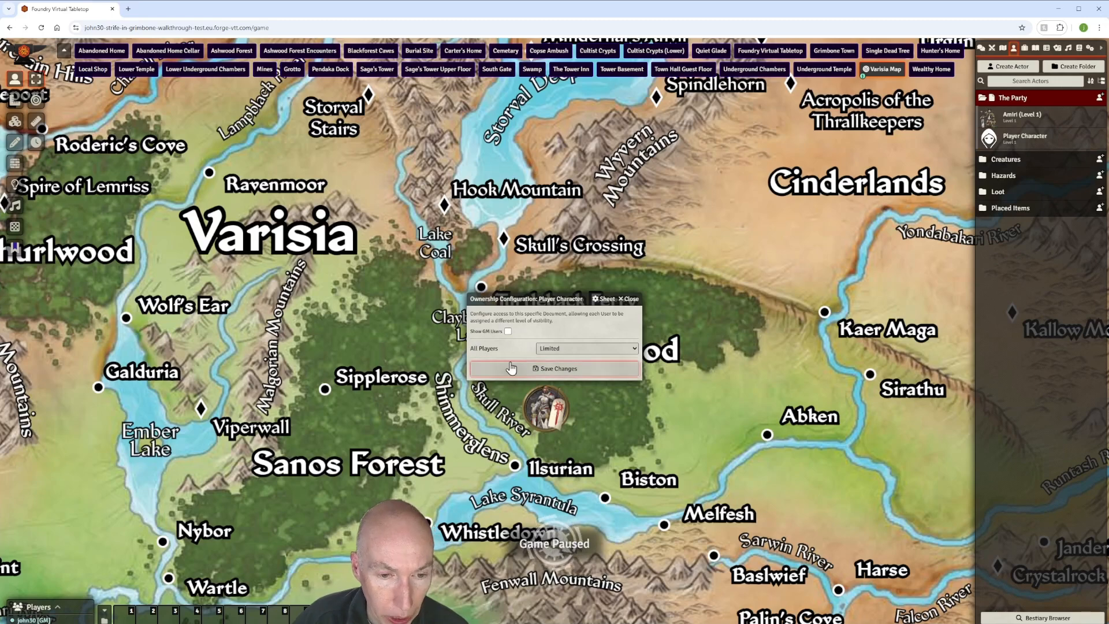
pyautogui.click(630, 300)
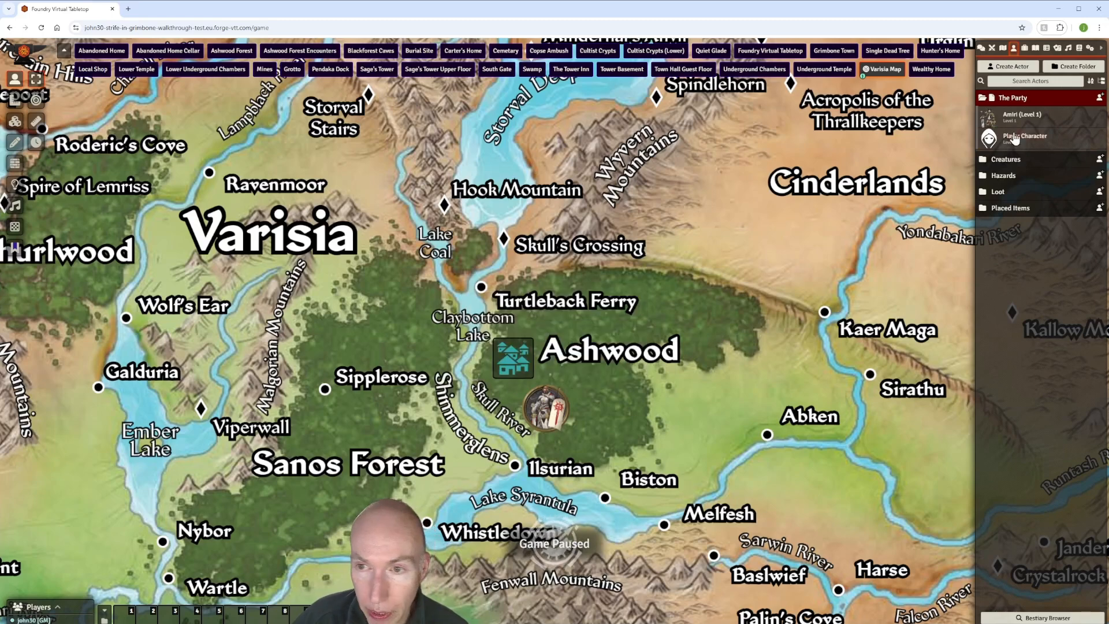
# Step: Set the Player Character's ancestry to Dwarf on its sheet, with Clan Dagger as the clan weapon
pyautogui.click(1028, 142)
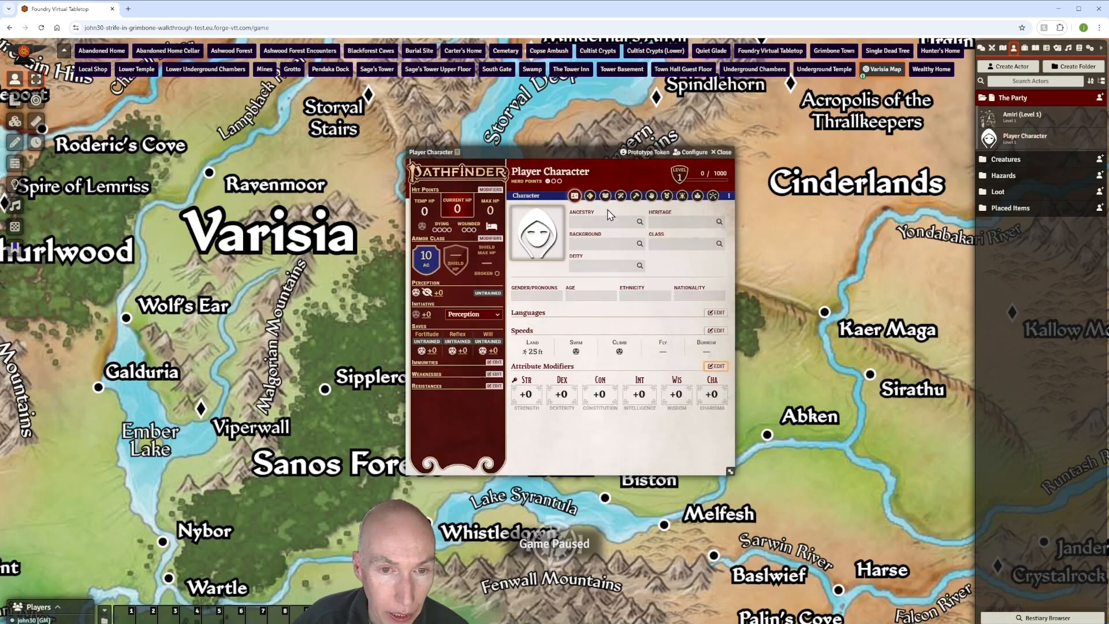
pyautogui.moveTo(594, 155); pyautogui.dragTo(427, 113)
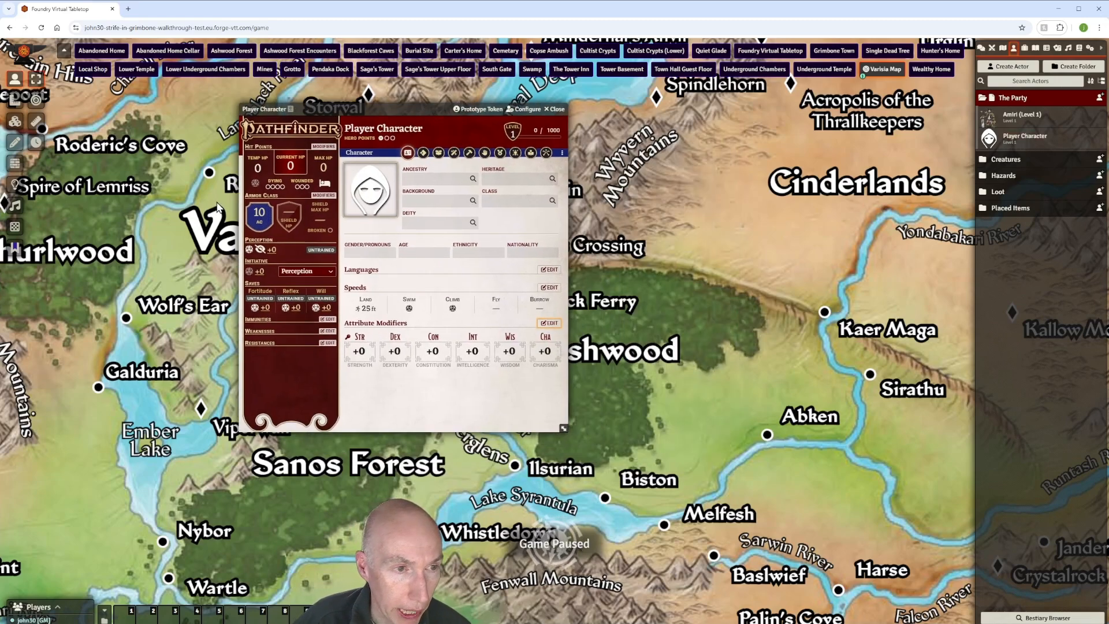
pyautogui.click(472, 184)
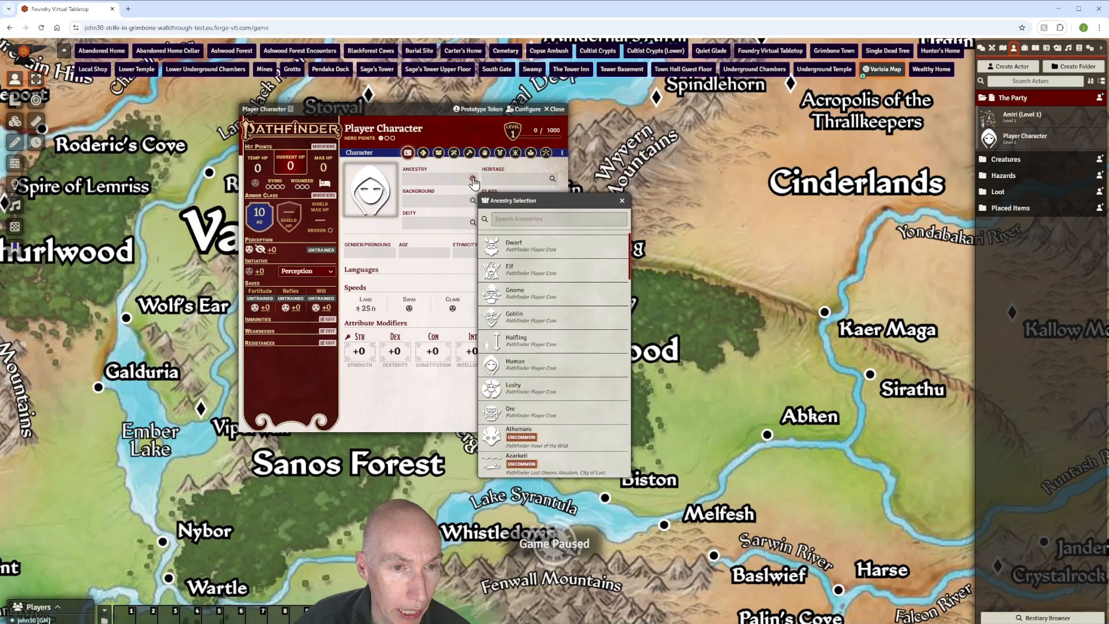
pyautogui.moveTo(573, 191); pyautogui.dragTo(776, 128)
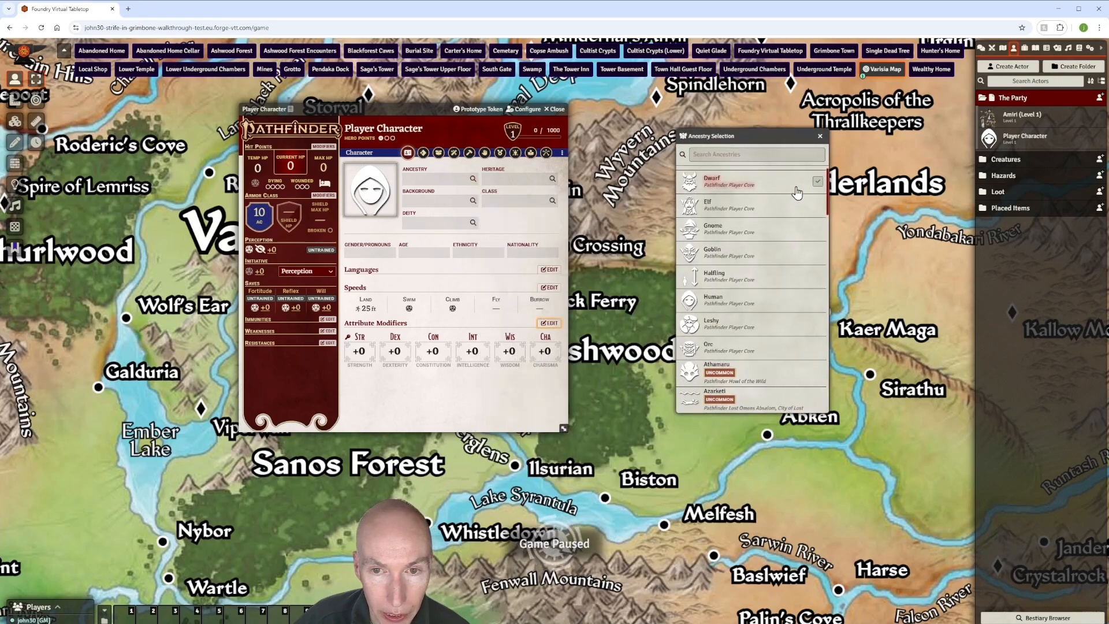
pyautogui.click(819, 184)
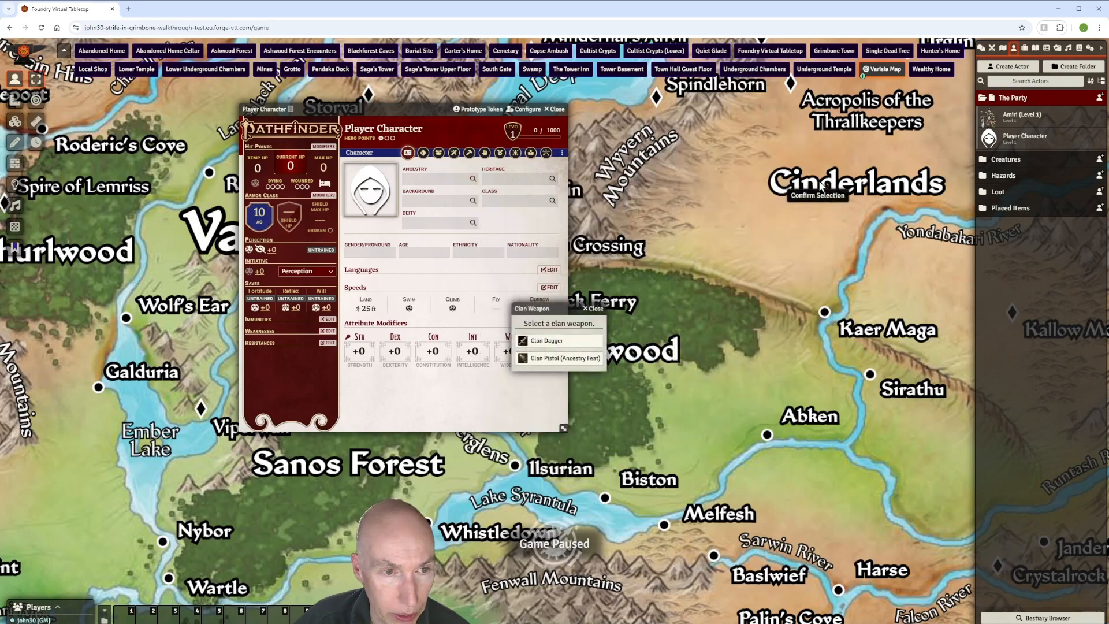
pyautogui.click(559, 344)
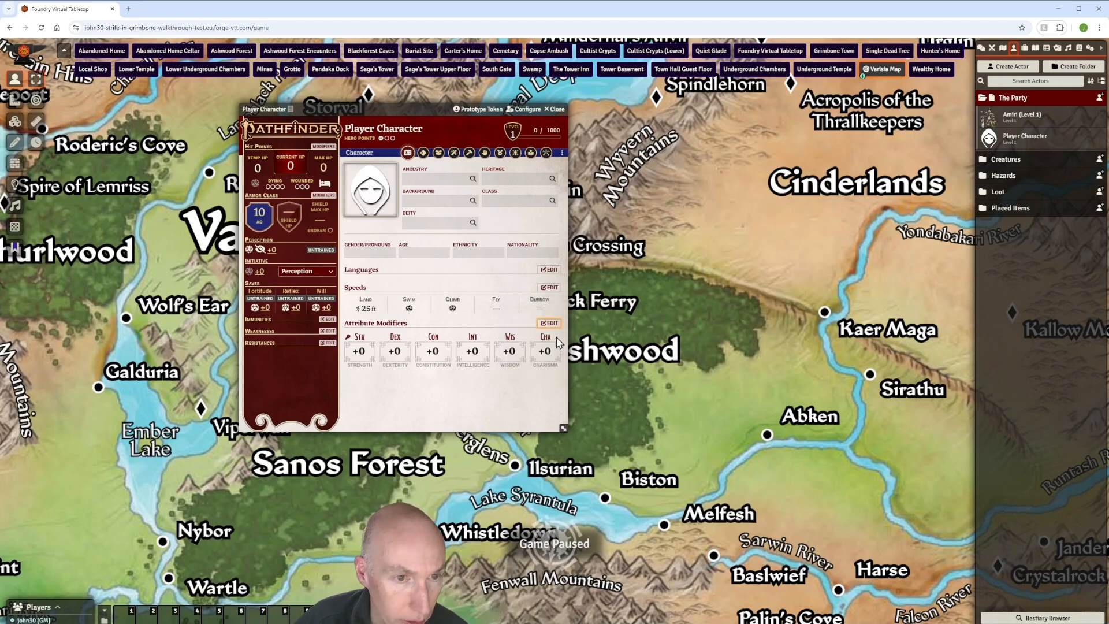
# Step: Give the Player Character the Acolyte background and the Death Warden Dwarf heritage
pyautogui.click(473, 209)
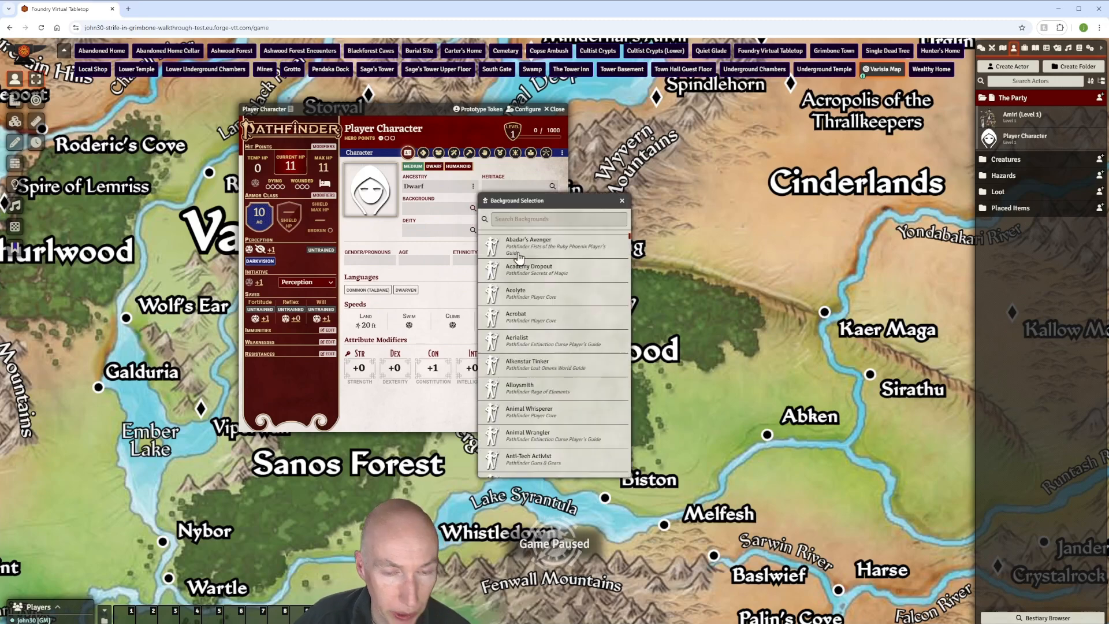
pyautogui.click(618, 294)
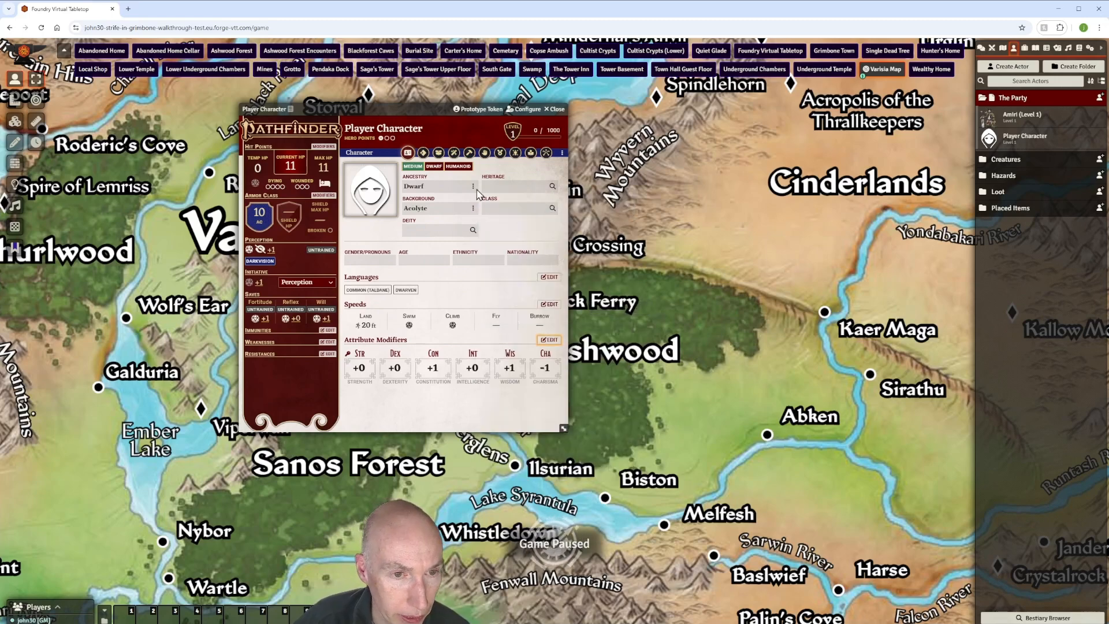
pyautogui.click(552, 186)
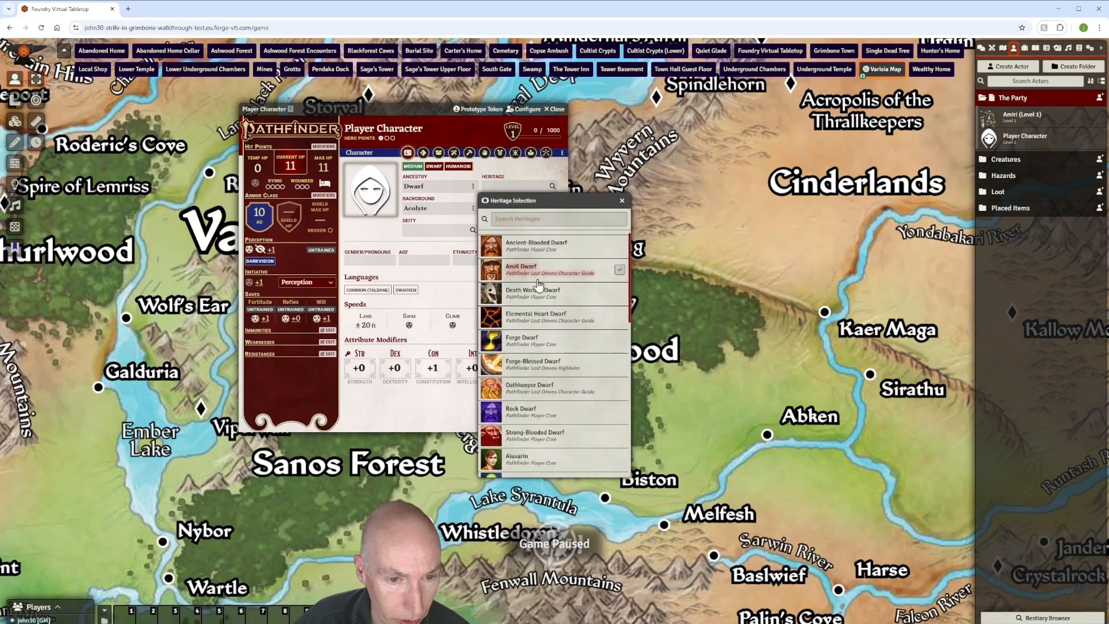
pyautogui.click(620, 293)
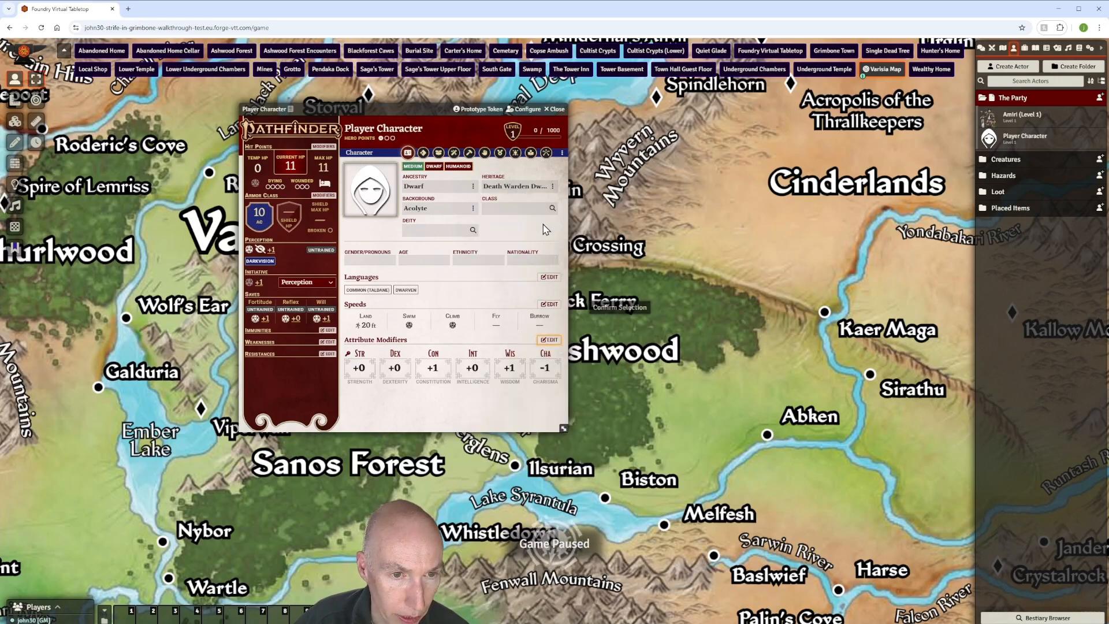
# Step: Set the Player Character's class to Cleric with the deity Torag, skip the doctrine choice, and close the sheet
pyautogui.click(553, 209)
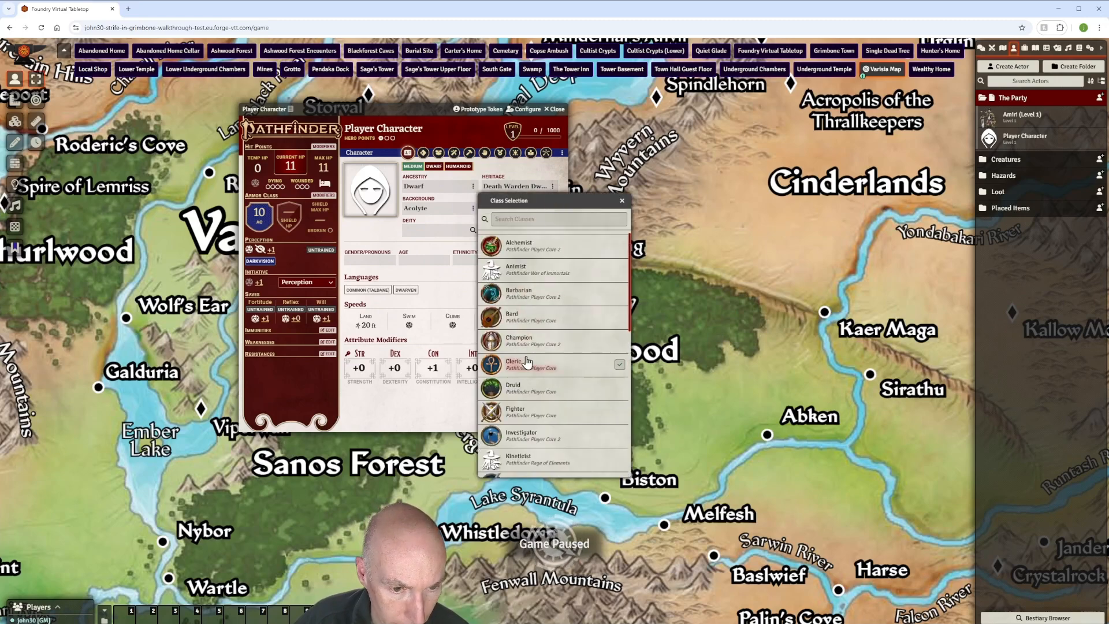
pyautogui.click(619, 364)
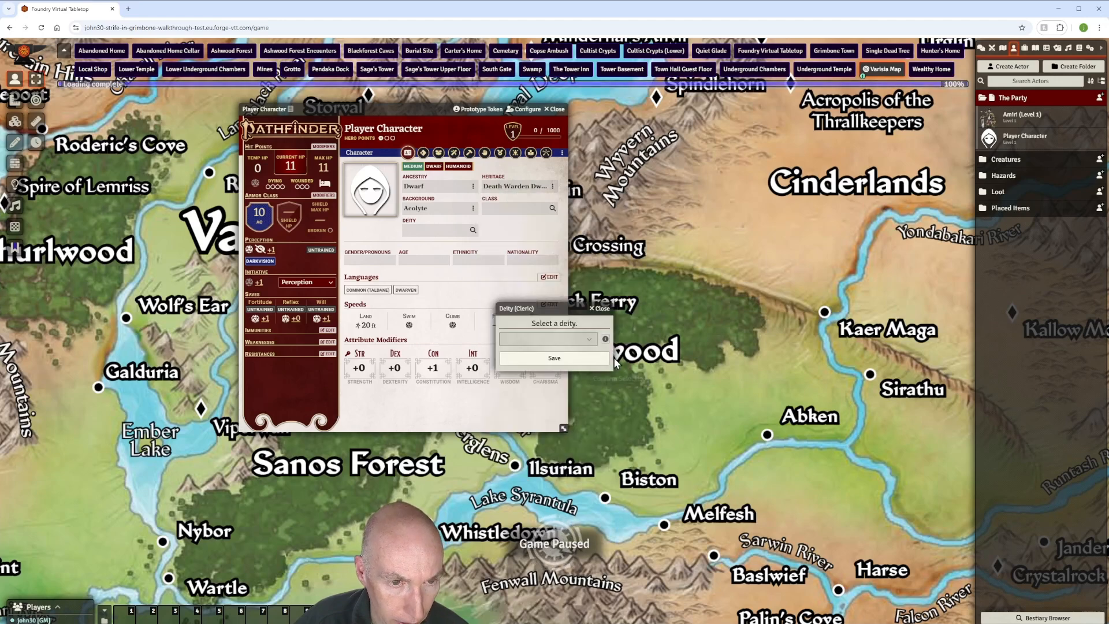
pyautogui.click(572, 339)
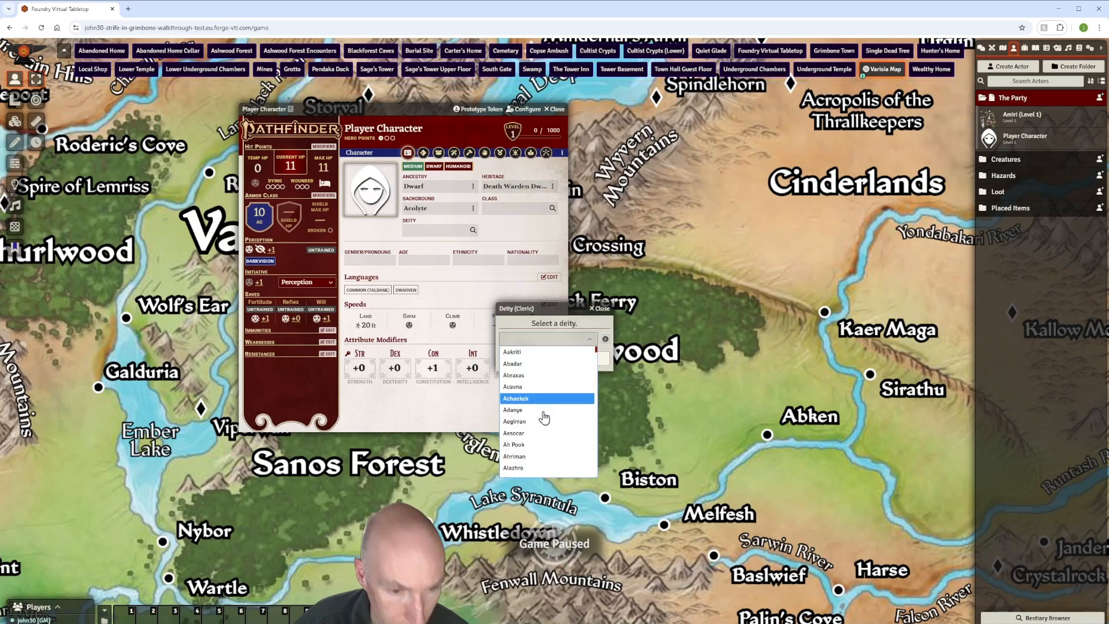
pyautogui.scroll(-8, 542, 433)
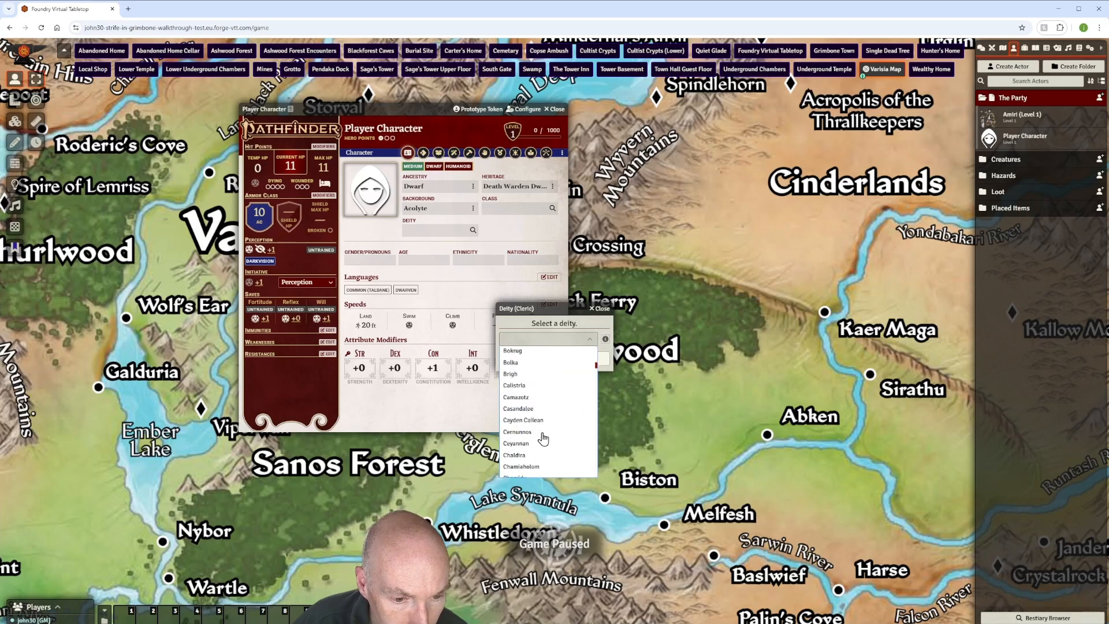
pyautogui.moveTo(596, 368); pyautogui.dragTo(604, 455)
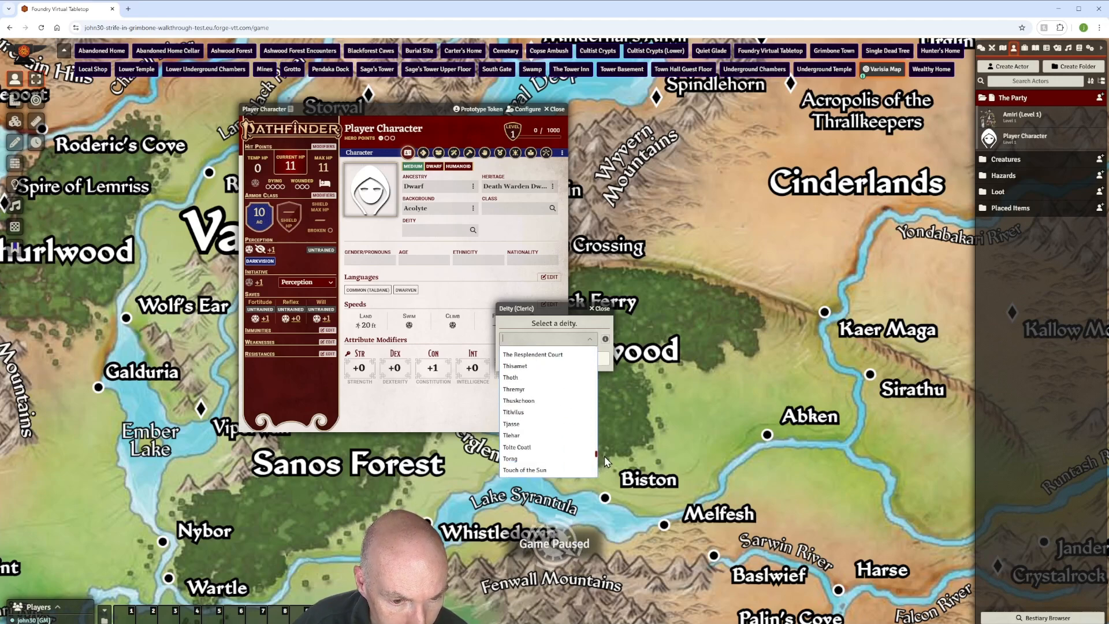
pyautogui.click(523, 425)
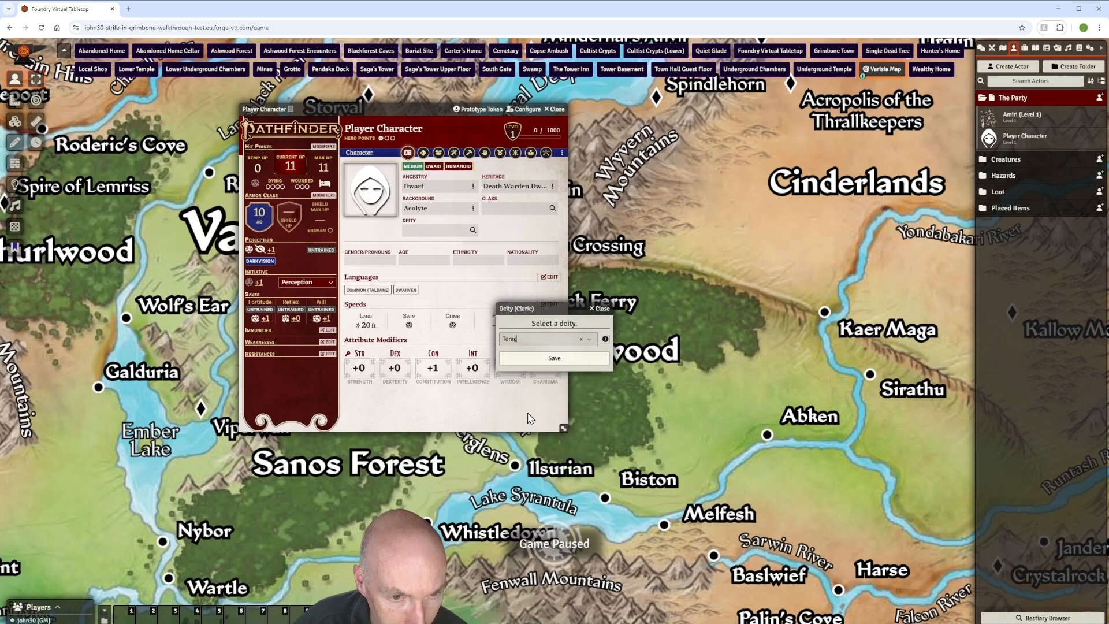
pyautogui.click(556, 359)
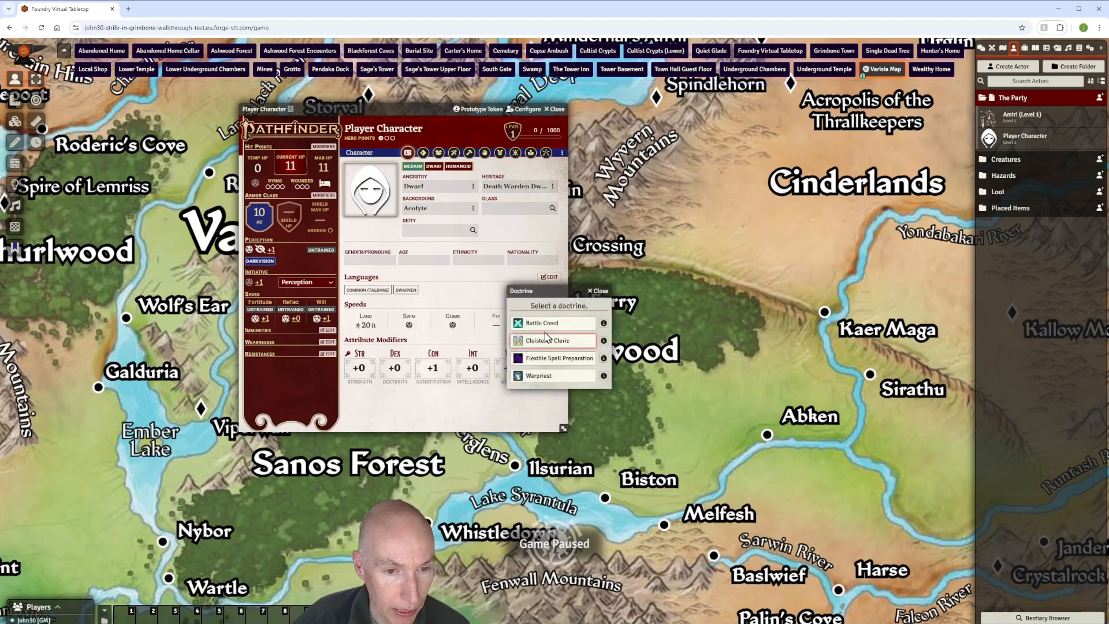
pyautogui.click(599, 291)
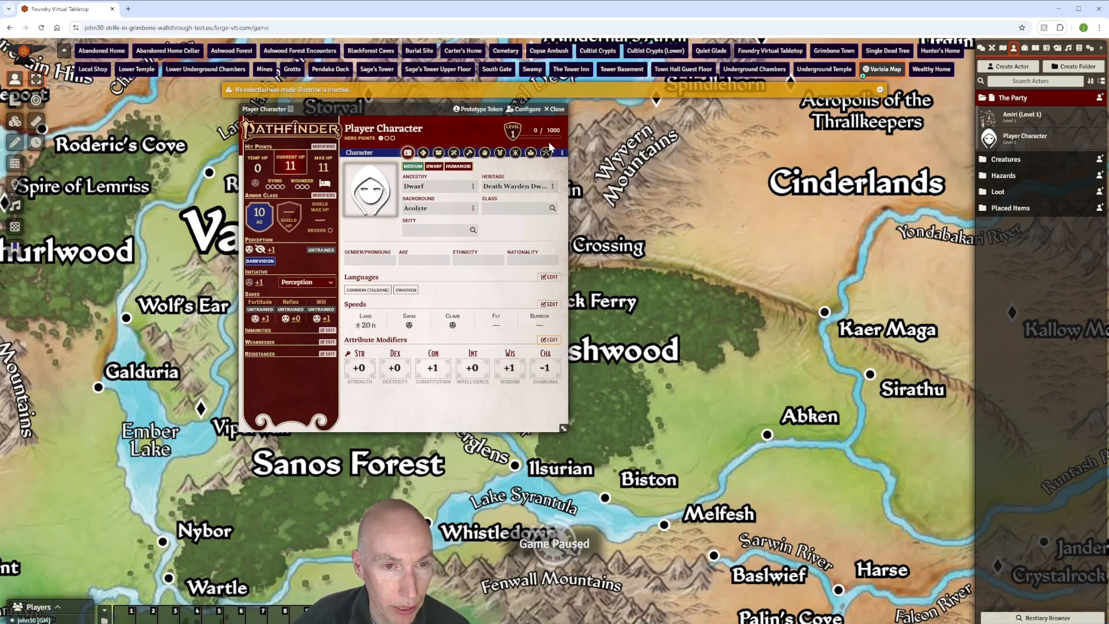
pyautogui.moveTo(440, 111); pyautogui.dragTo(523, 120)
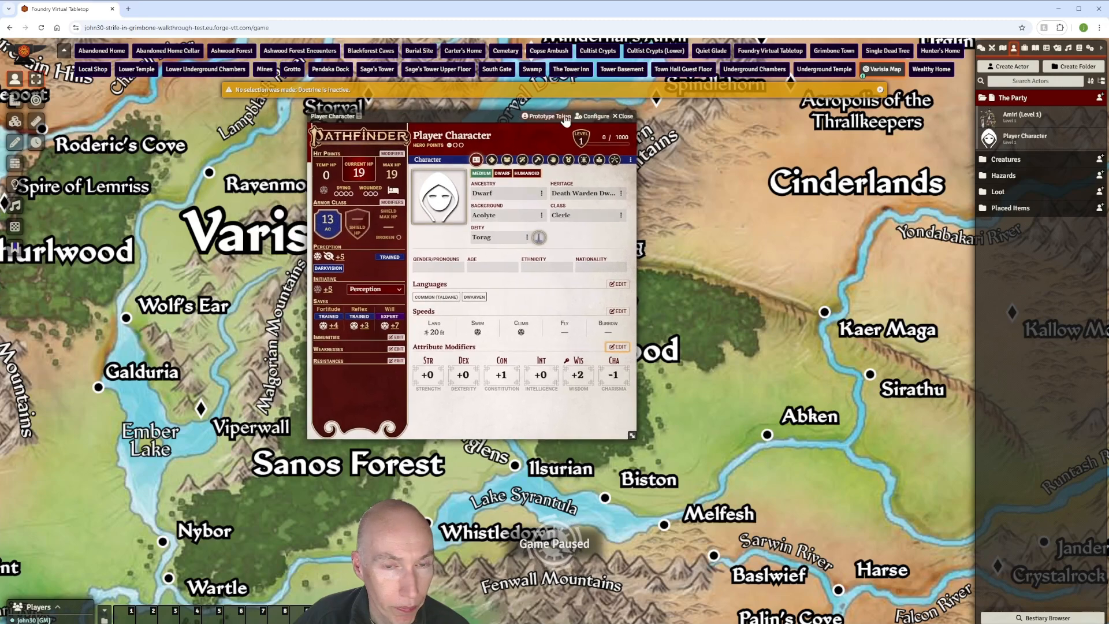
pyautogui.click(624, 115)
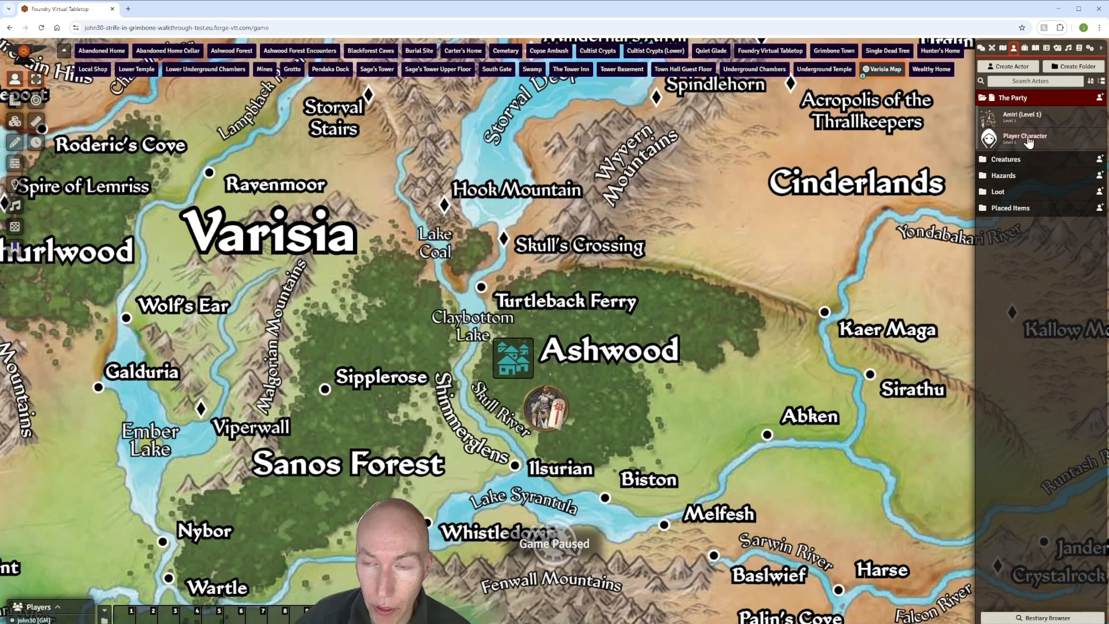
# Step: Review the Player Character sheet and its editable name, then close the sheet without renaming the character
pyautogui.click(1029, 141)
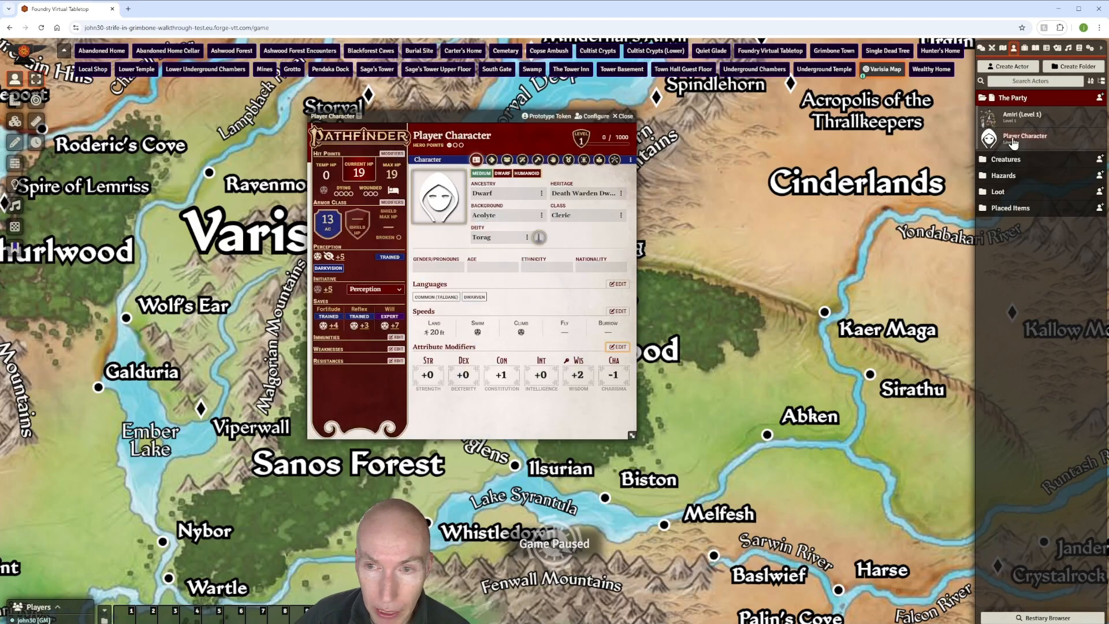
pyautogui.tripleClick(497, 136)
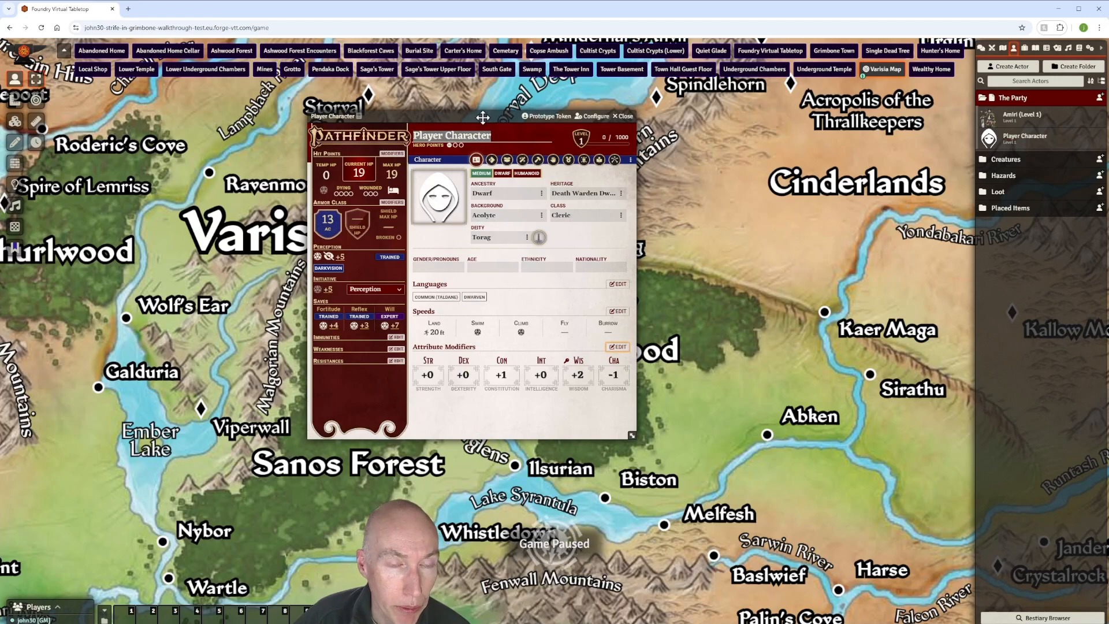
pyautogui.moveTo(483, 119); pyautogui.dragTo(602, 138)
pyautogui.click(741, 135)
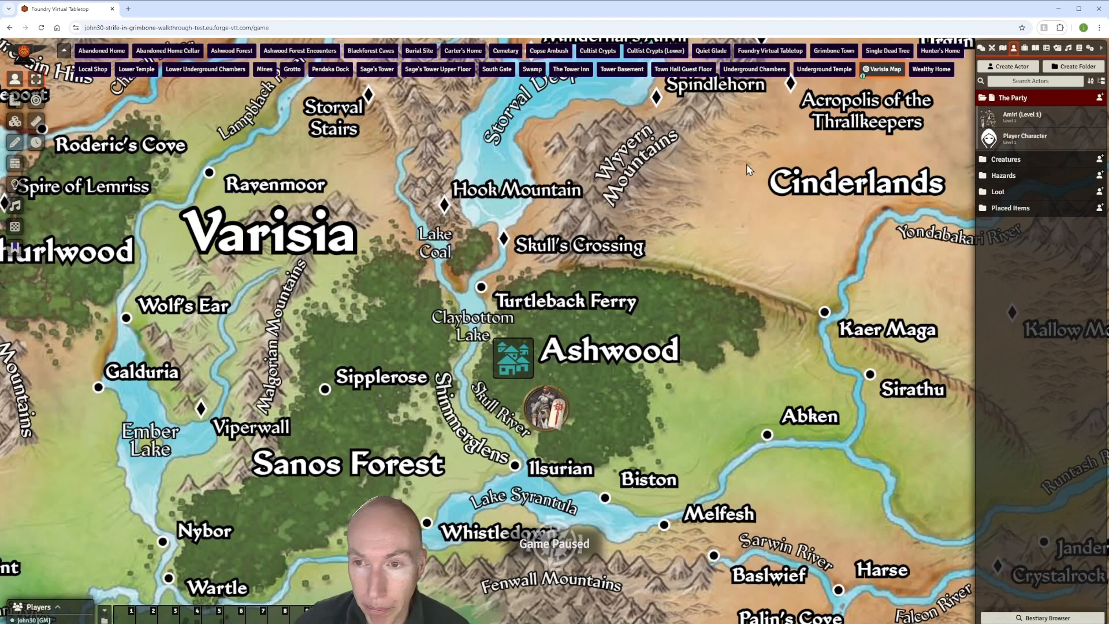
# Step: Browse the modules folder for a Player Character portrait image, then close the image browser and sheet without choosing a file
pyautogui.click(1032, 142)
pyautogui.click(552, 218)
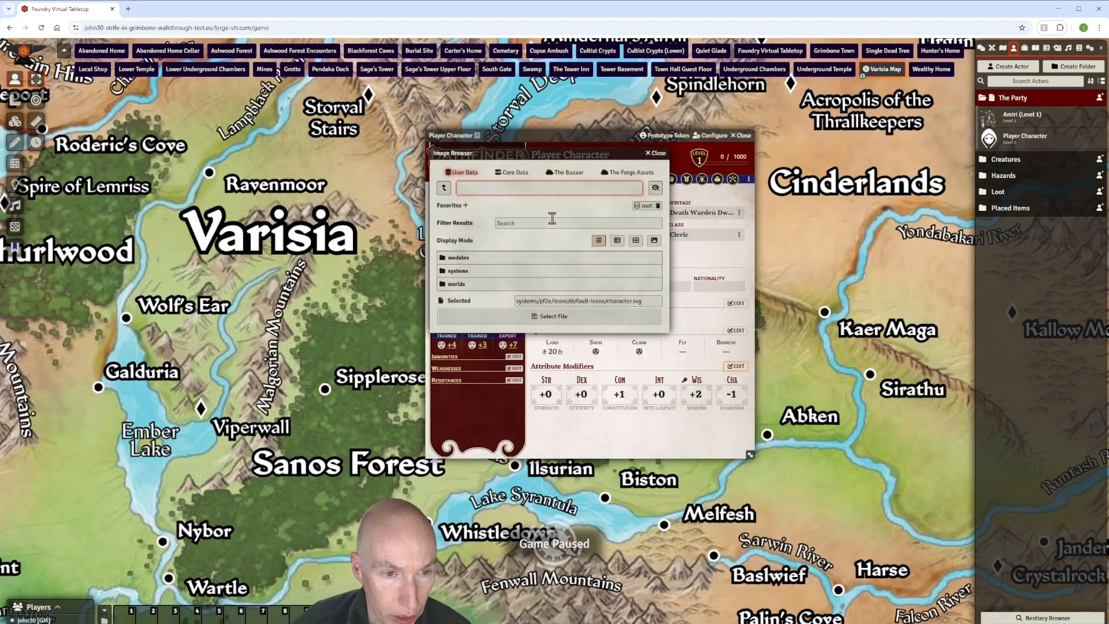
pyautogui.click(460, 258)
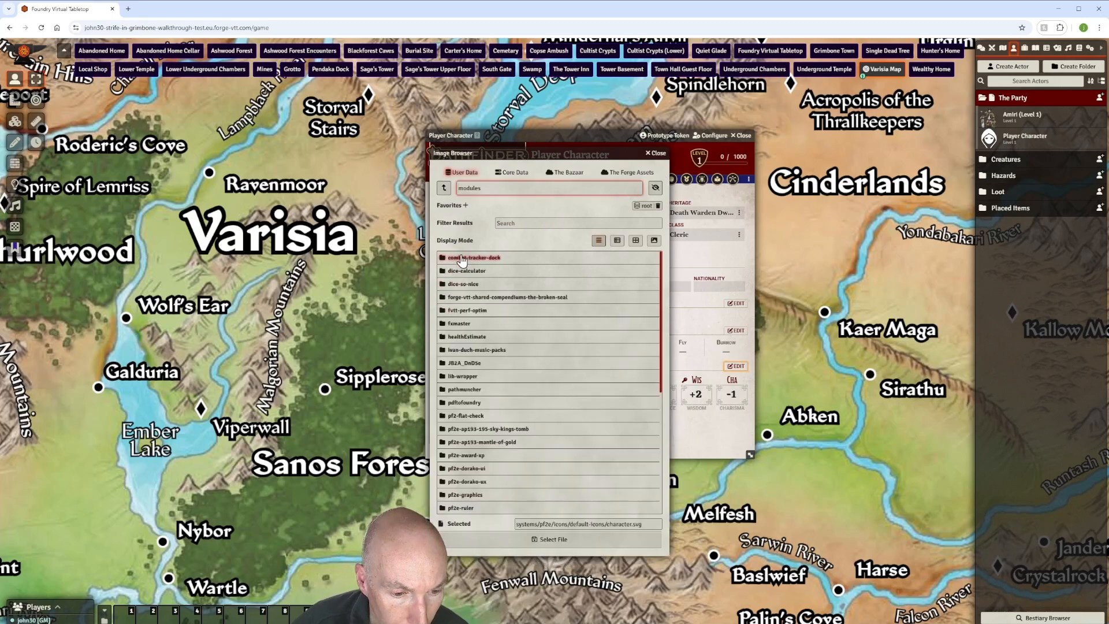
pyautogui.click(462, 259)
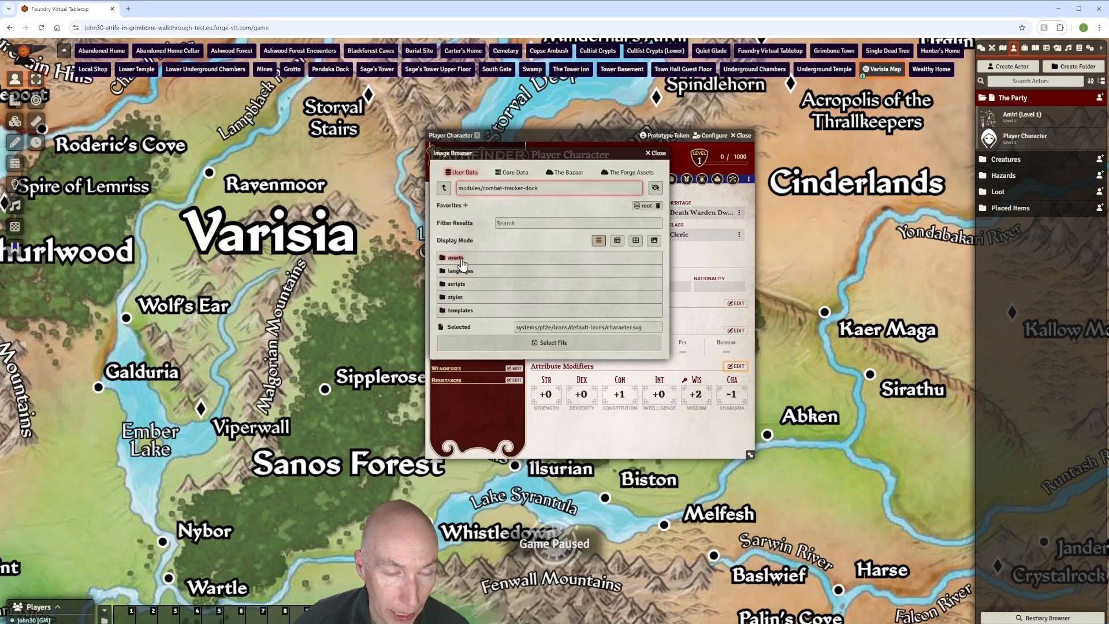
pyautogui.click(443, 188)
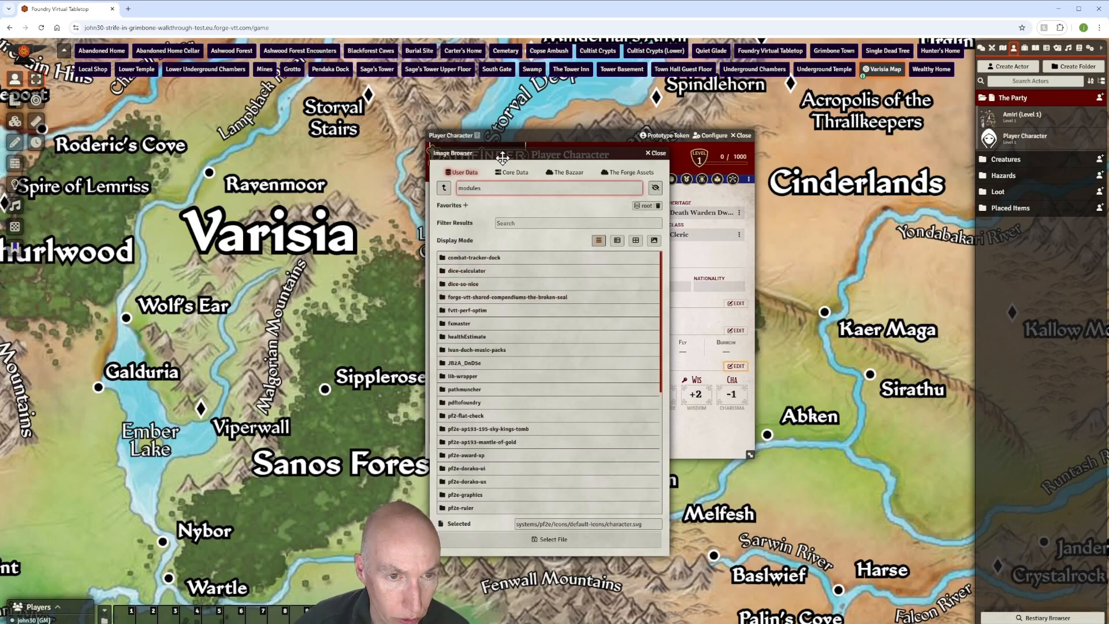
pyautogui.moveTo(500, 155); pyautogui.dragTo(470, 153)
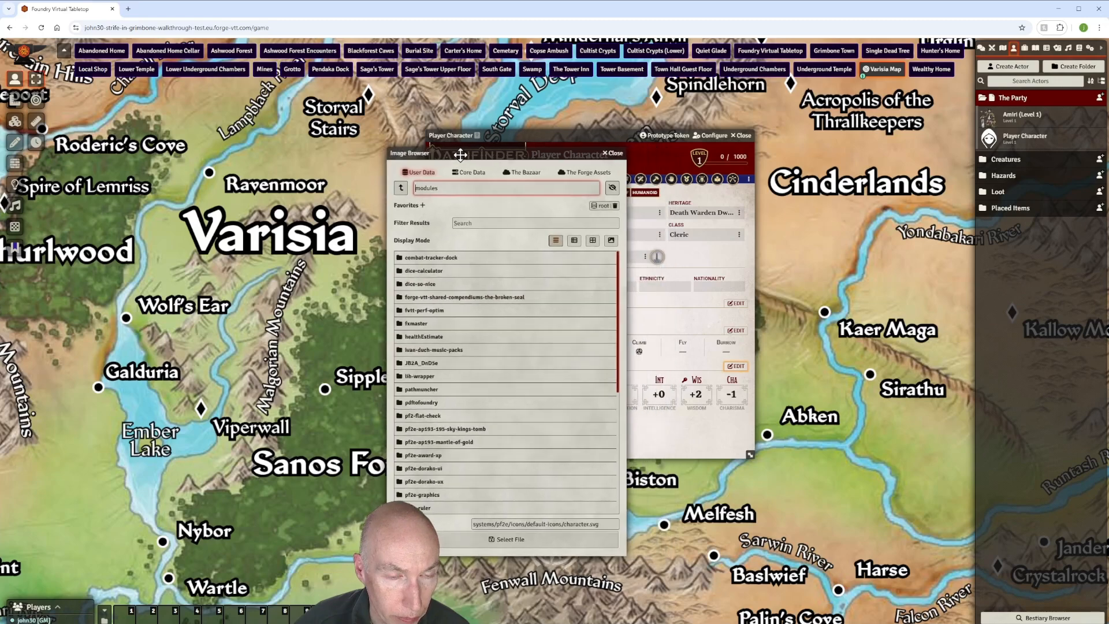
pyautogui.click(620, 152)
pyautogui.moveTo(620, 134); pyautogui.dragTo(598, 138)
pyautogui.click(714, 138)
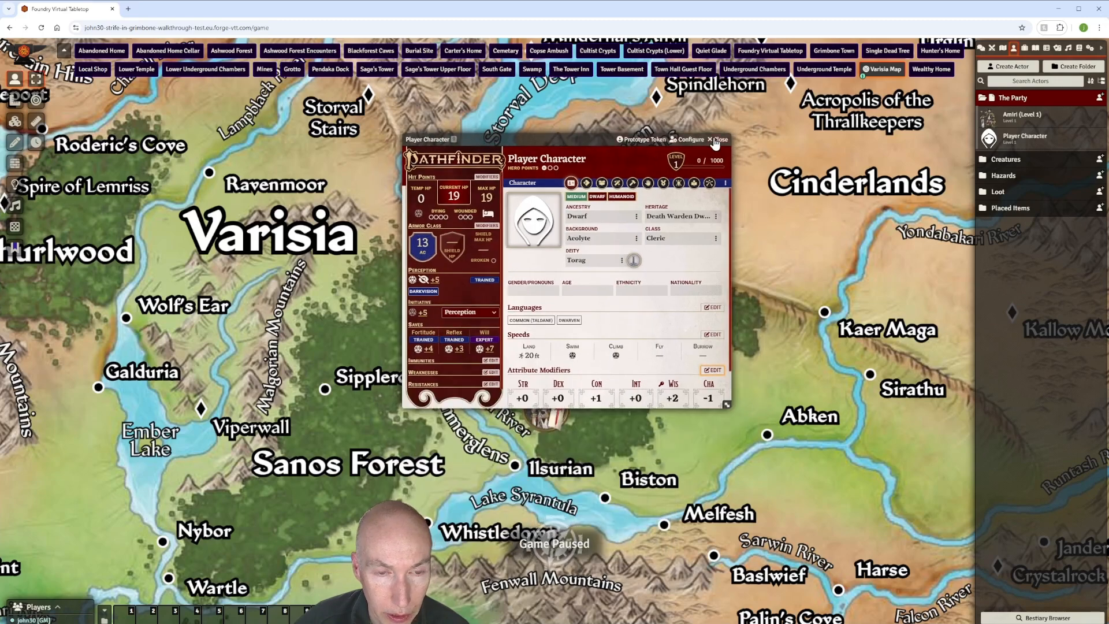
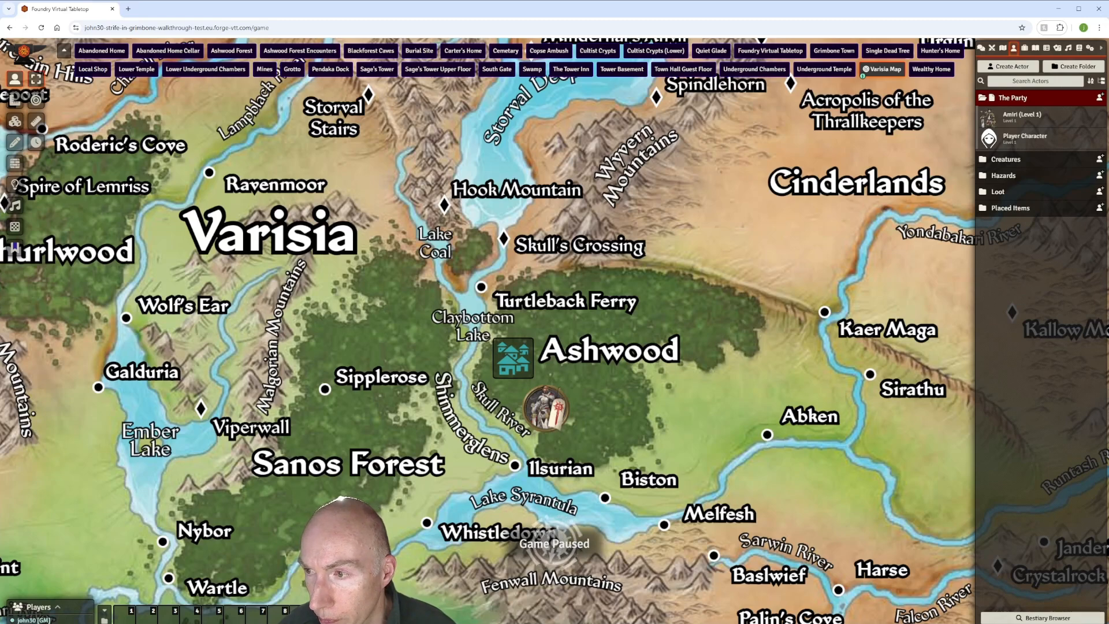
# Step: Return to The Forge and review the games and their player lists in the Game Manager
pyautogui.scroll(-1, 569, 328)
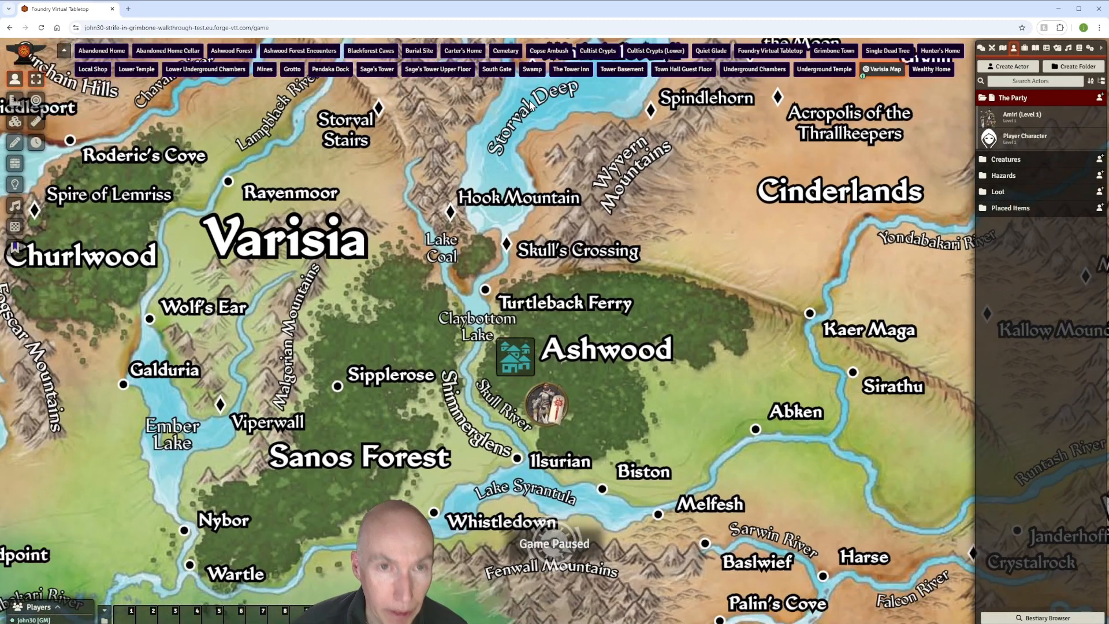
pyautogui.click(1090, 50)
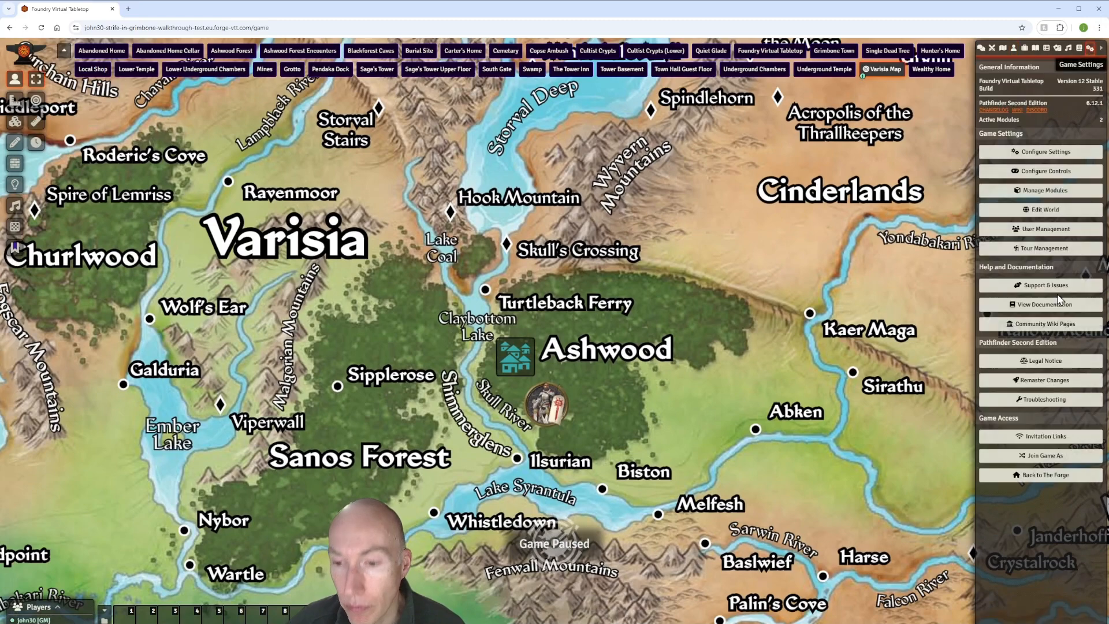
pyautogui.click(1050, 478)
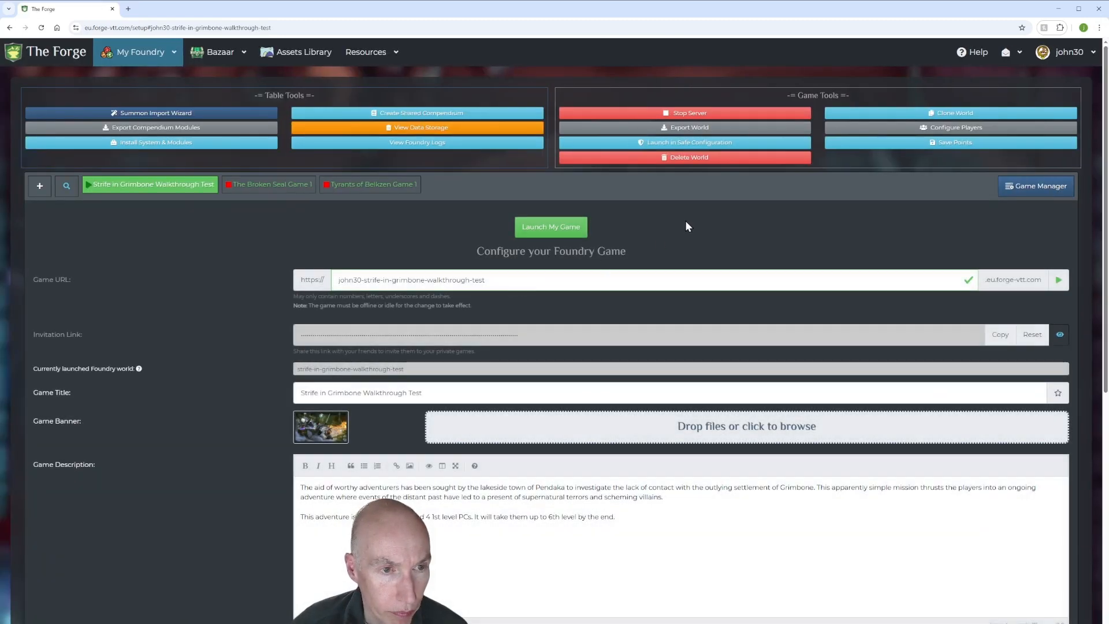
pyautogui.scroll(-1, 685, 220)
pyautogui.click(269, 141)
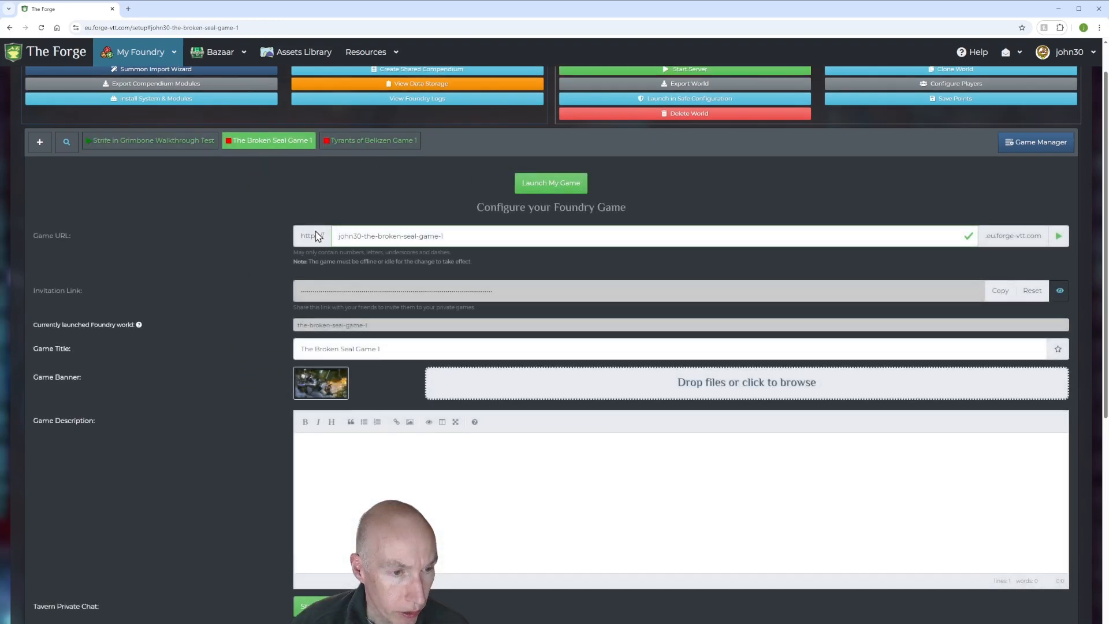
pyautogui.click(1050, 144)
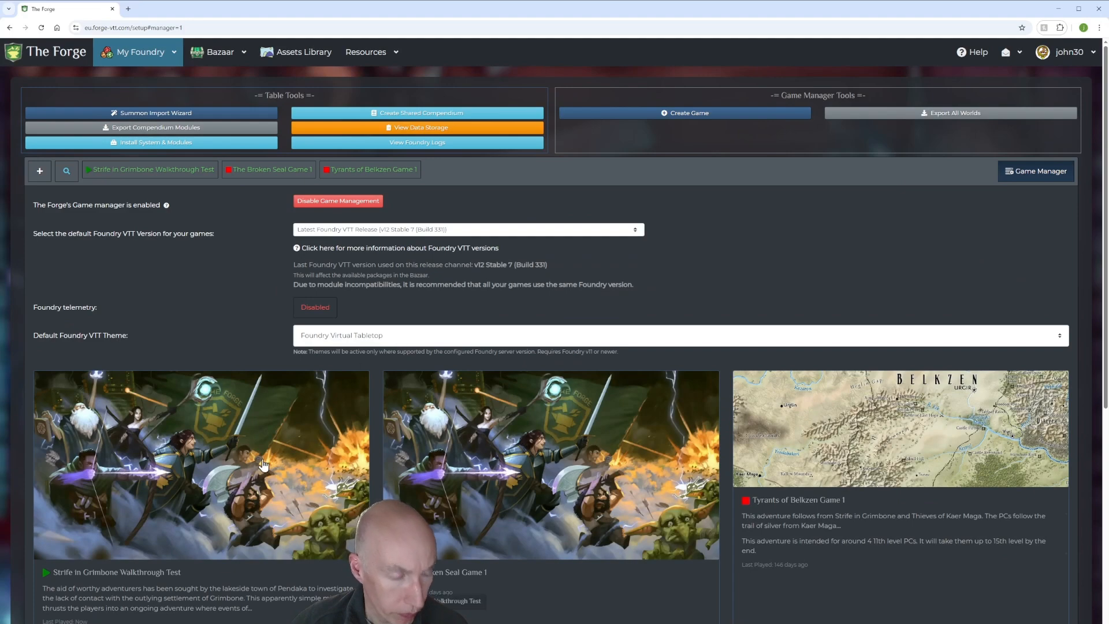
pyautogui.scroll(-5, 266, 462)
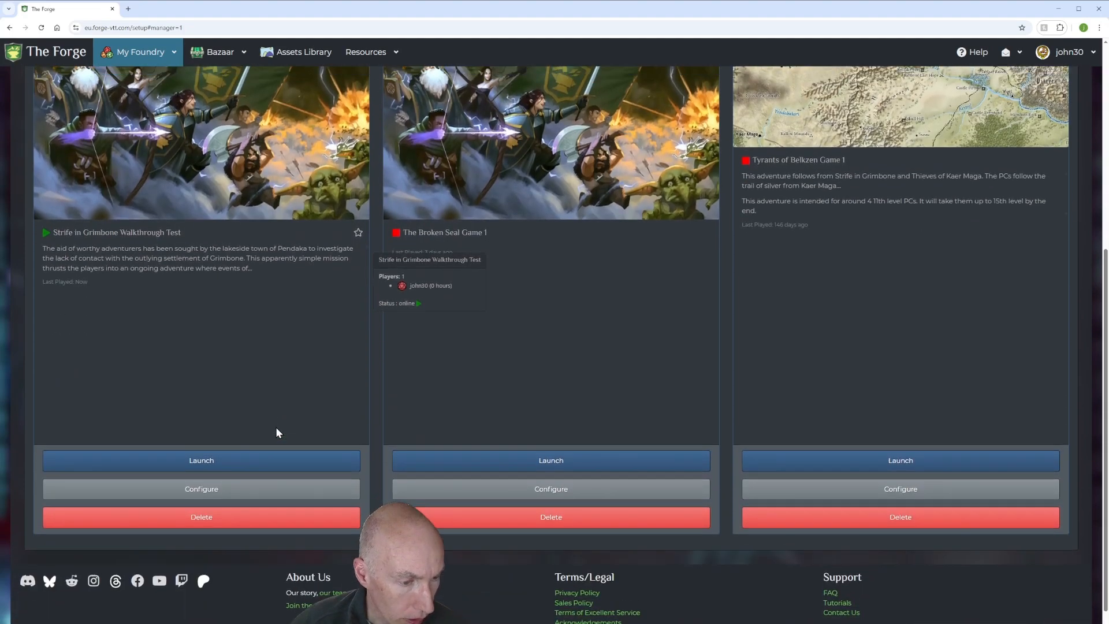
pyautogui.scroll(2, 273, 404)
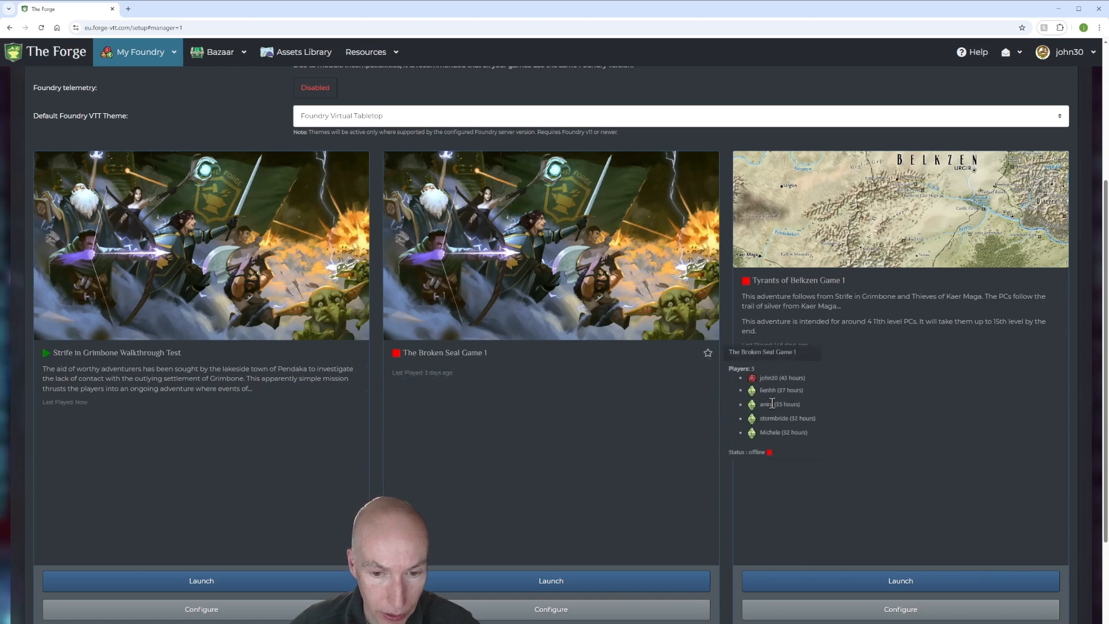
# Step: Relaunch the Strife in Grimbone Walkthrough Test game and review its invitation link and game URL, then close the links window
pyautogui.click(277, 245)
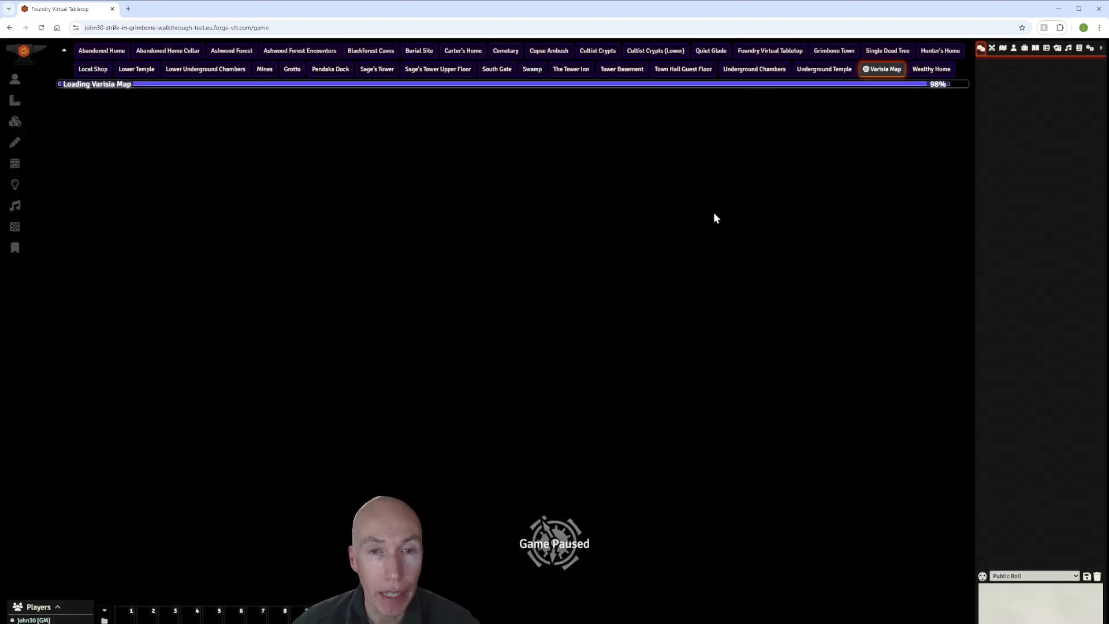
pyautogui.scroll(-2, 624, 268)
pyautogui.scroll(1, 623, 267)
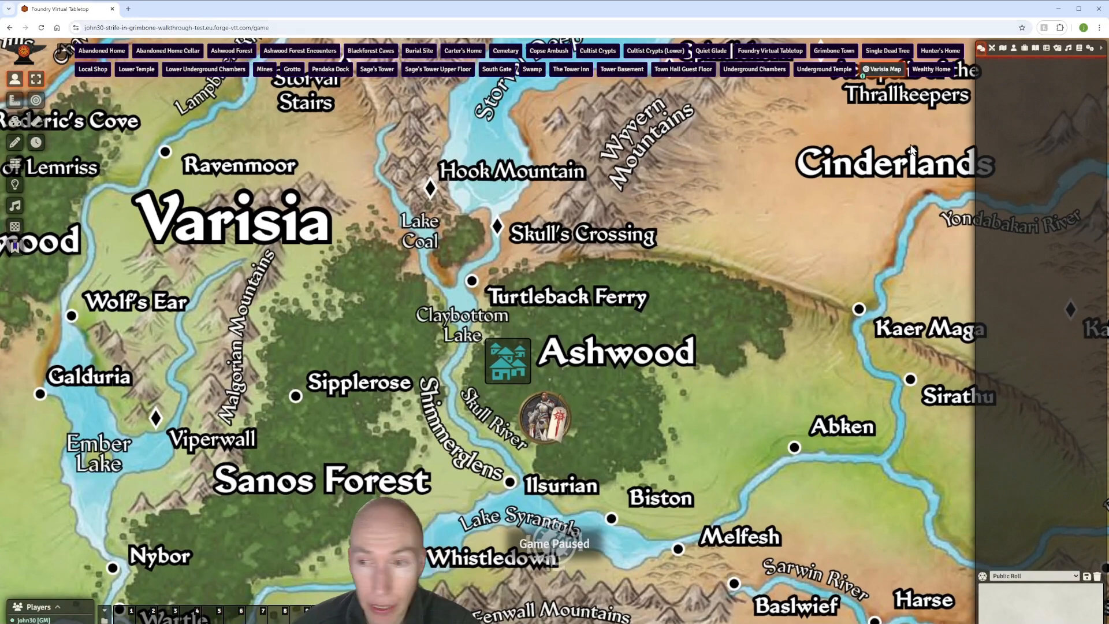
pyautogui.click(1090, 48)
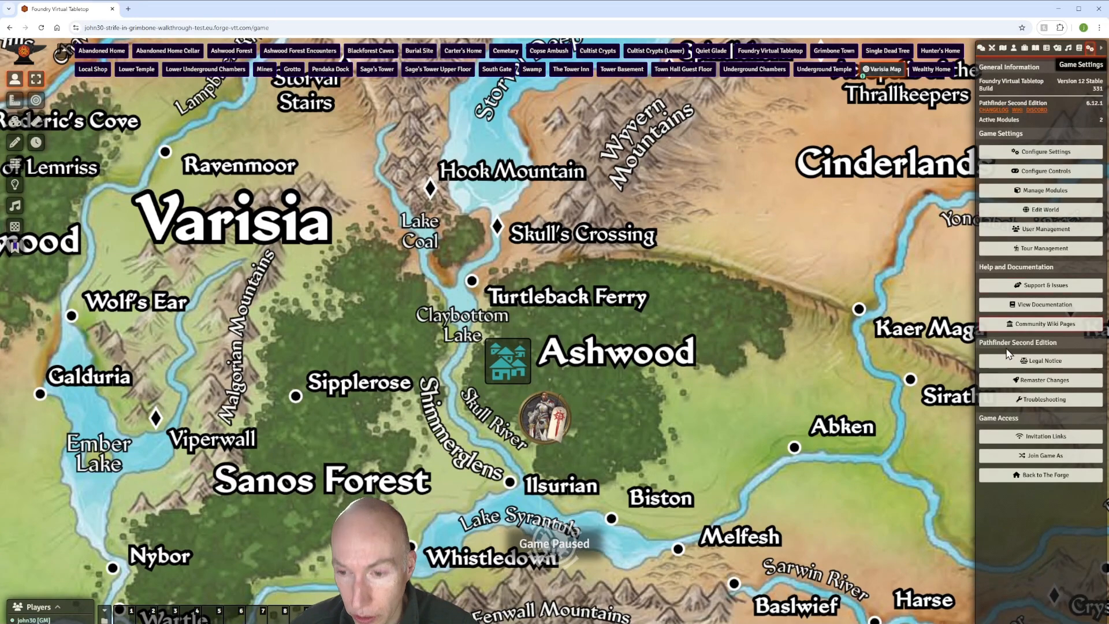
pyautogui.click(1047, 439)
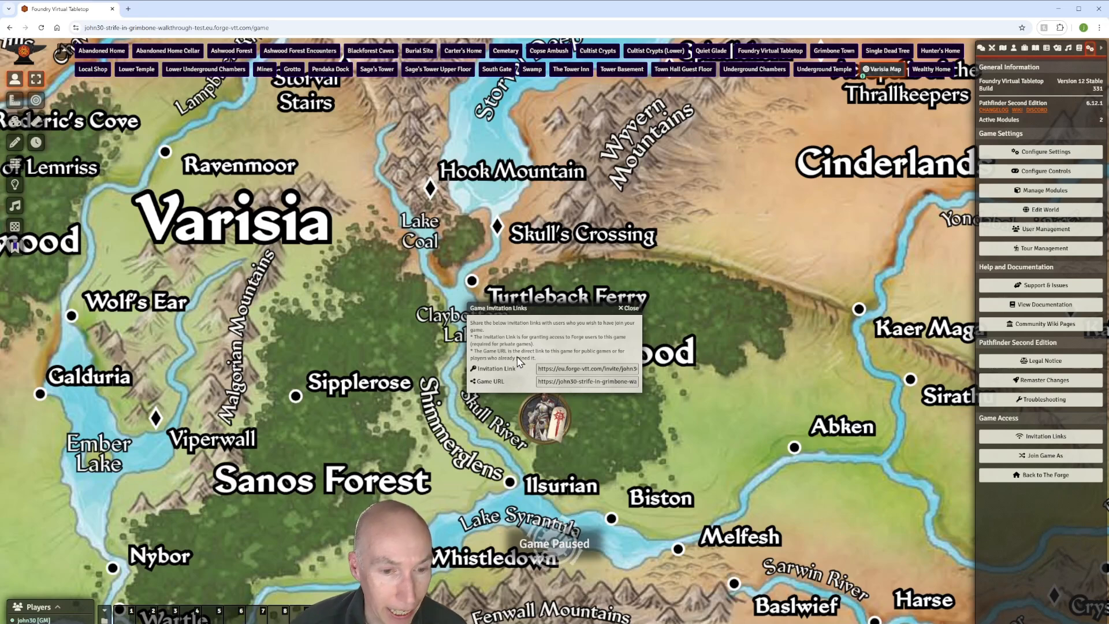
pyautogui.click(631, 308)
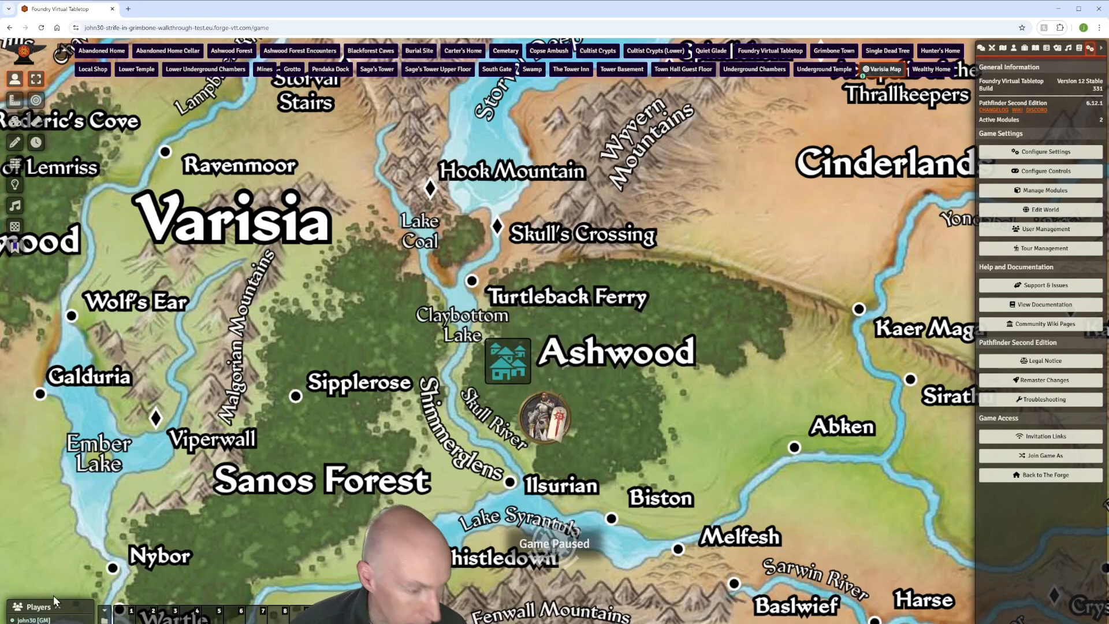
# Step: Review the core and system options in the Gamemaster's user configuration, then close it without saving
pyautogui.rightClick(46, 620)
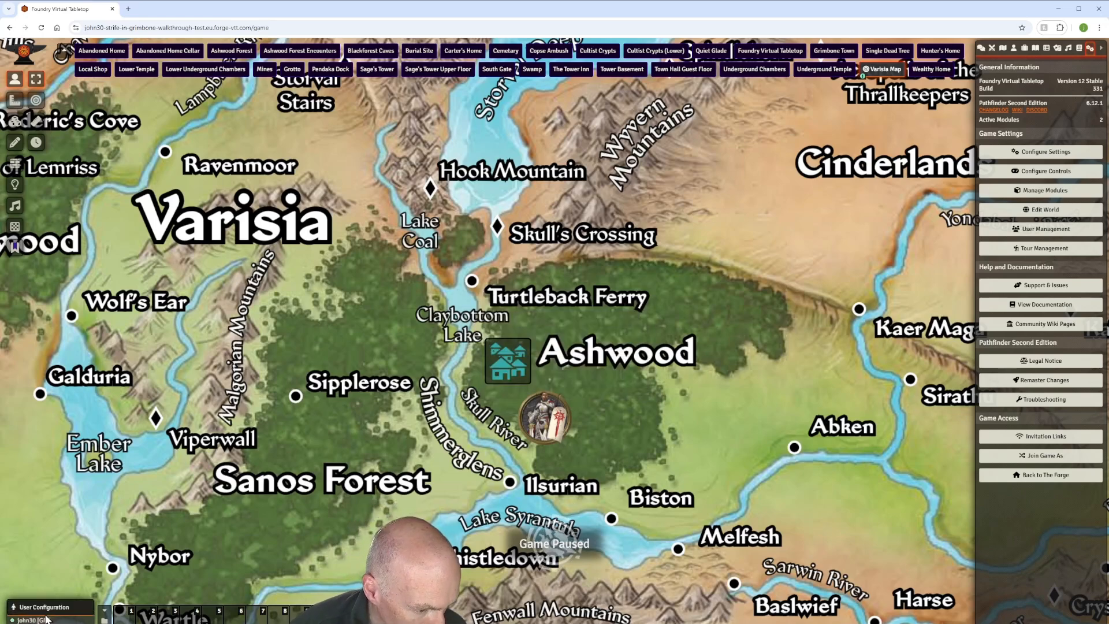
pyautogui.click(45, 607)
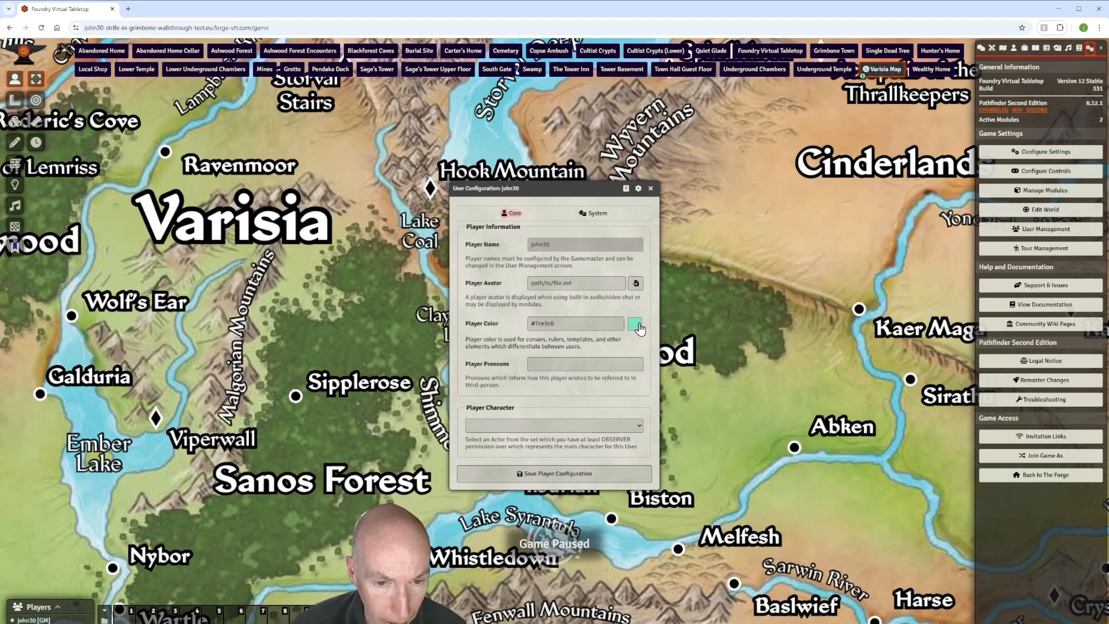
pyautogui.click(594, 213)
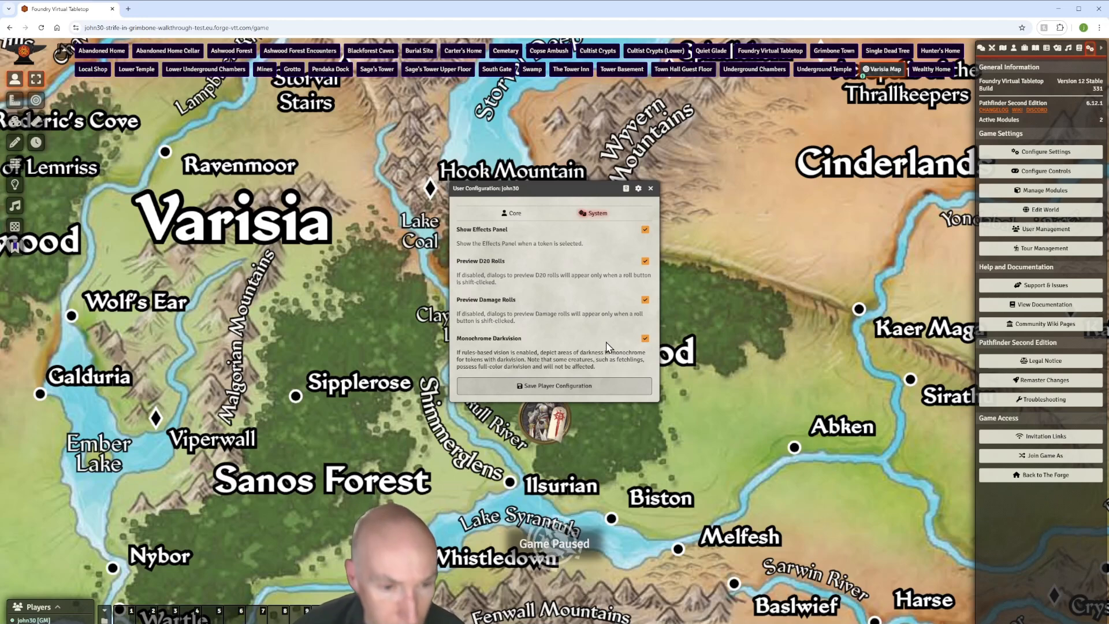
pyautogui.click(652, 188)
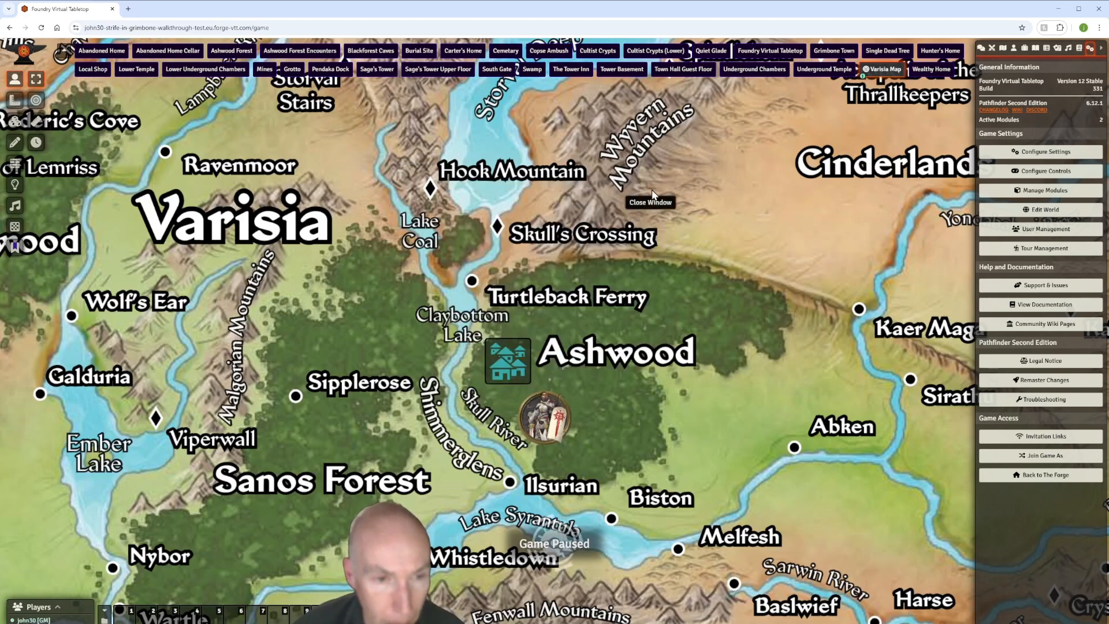
pyautogui.scroll(-4, 677, 416)
pyautogui.scroll(3, 679, 418)
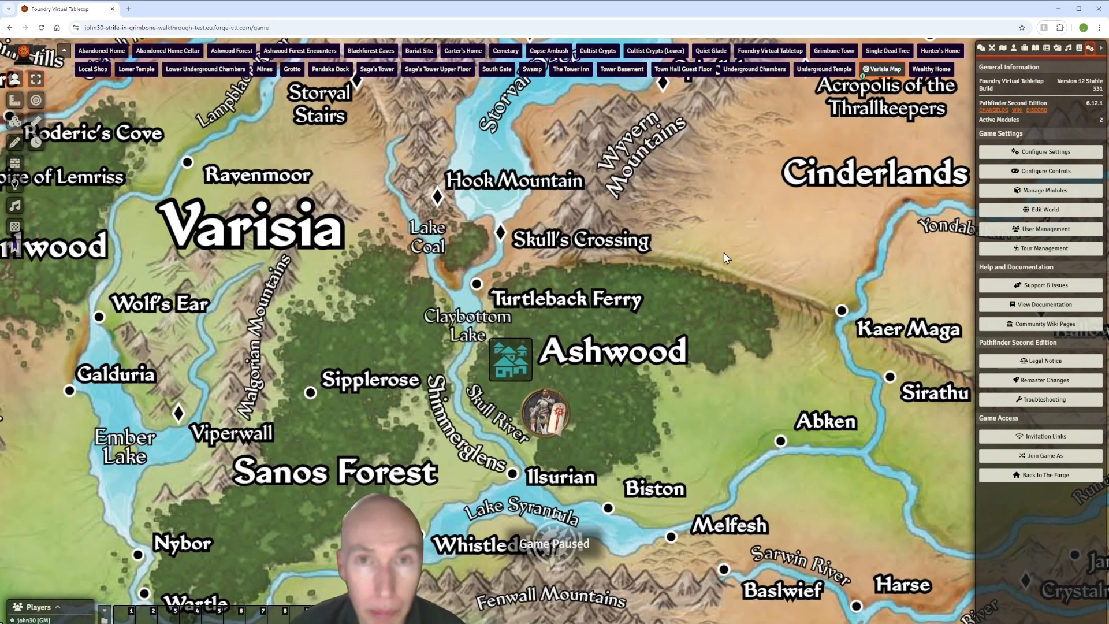
pyautogui.scroll(-3, 723, 296)
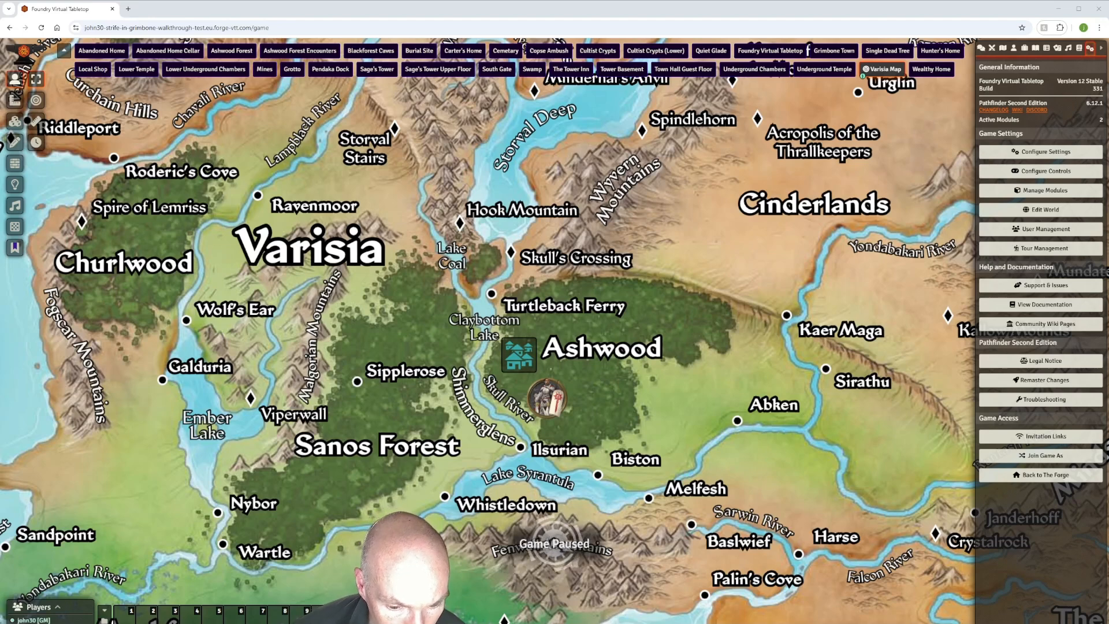
# Step: Switch to the text editor to review the walkthrough module's JSON, bring up the strife-in-grimbone-walkthrough-module folder, and close the JSON file
pyautogui.hotkey('alt', 'Tab')
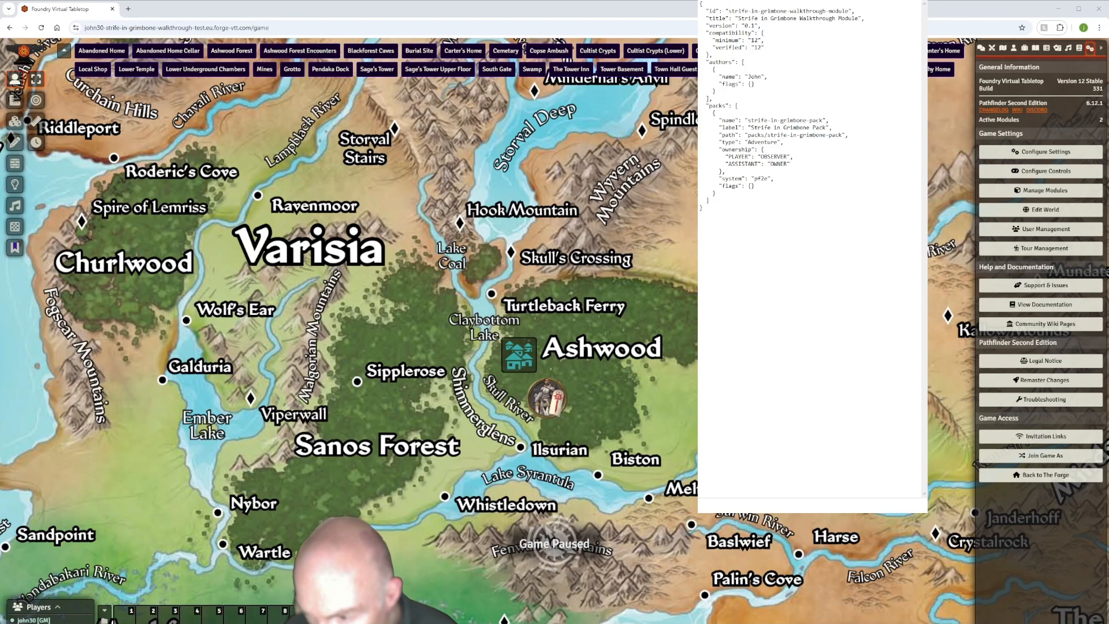
pyautogui.hotkey('alt', 'Tab')
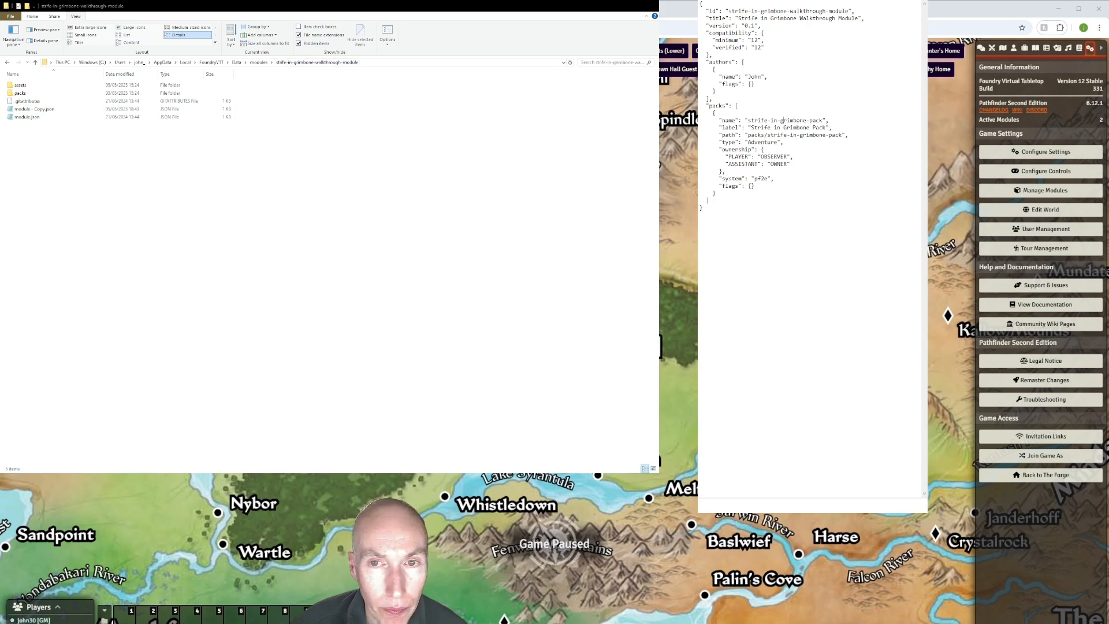
pyautogui.hotkey('alt', 'F4')
# Step: Open module - Copy.json, widen its window to examine the Dropbox download and manifest links, then close the file
pyautogui.doubleClick(26, 110)
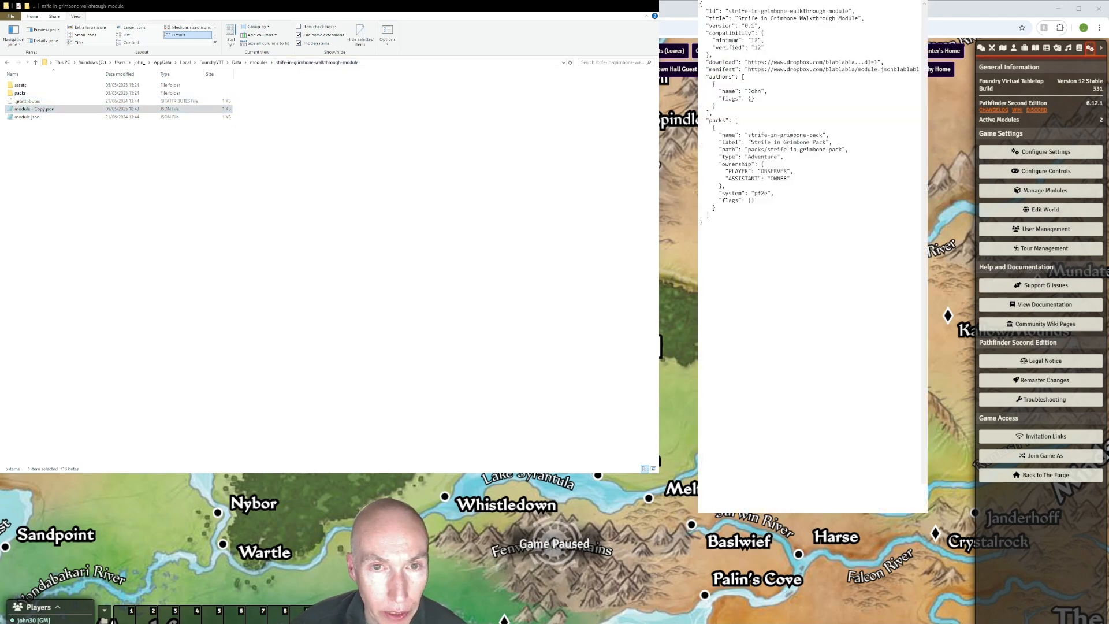
pyautogui.click(35, 109)
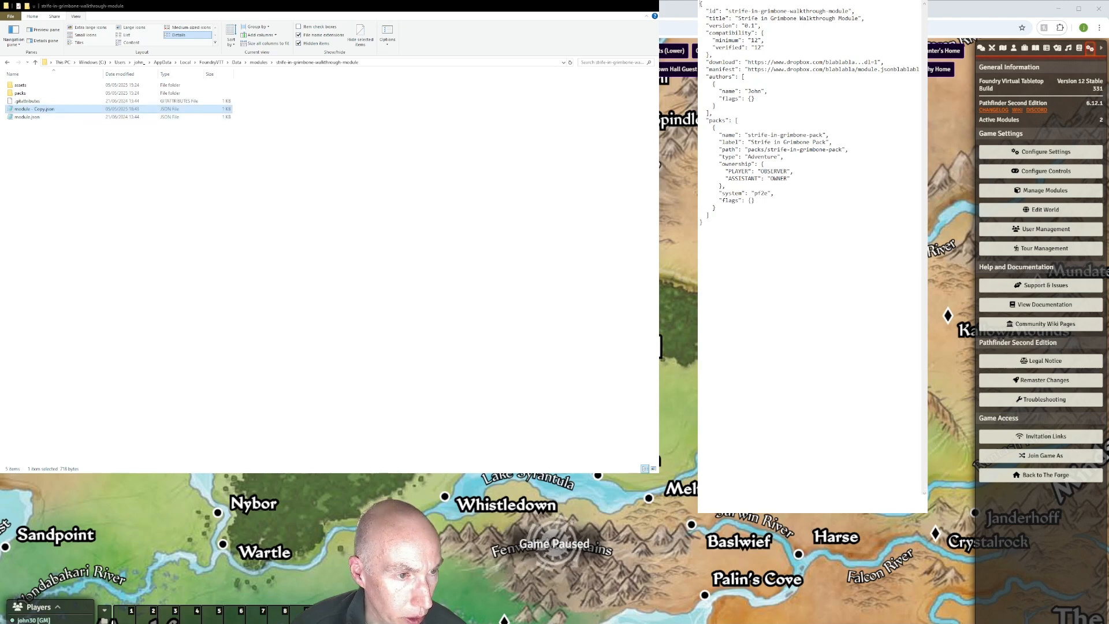
pyautogui.click(732, 75)
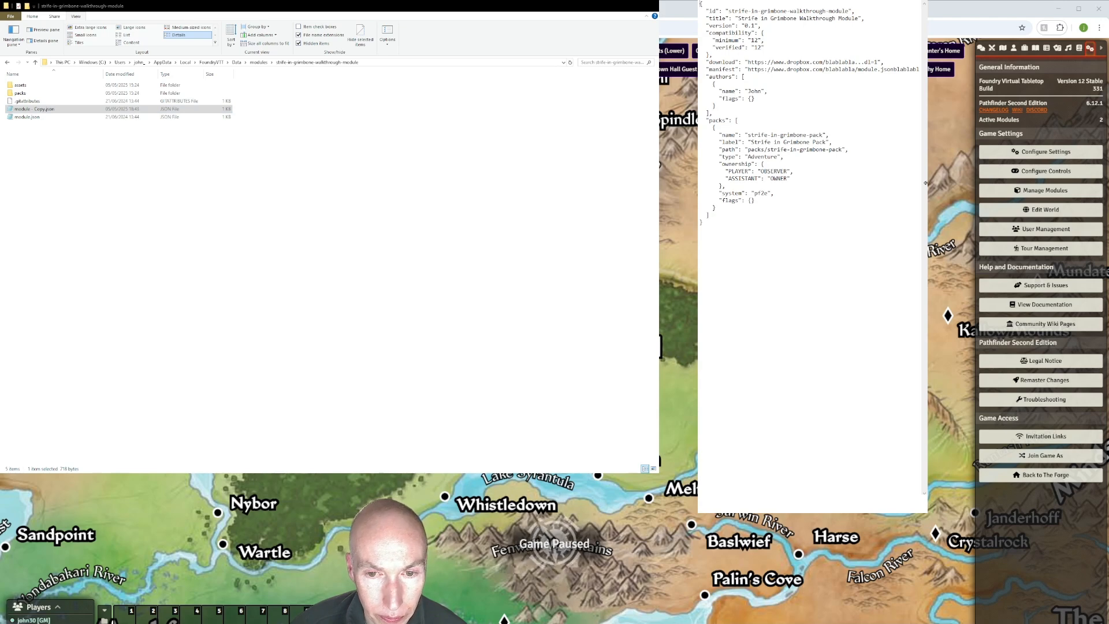
pyautogui.moveTo(927, 183); pyautogui.dragTo(1073, 173)
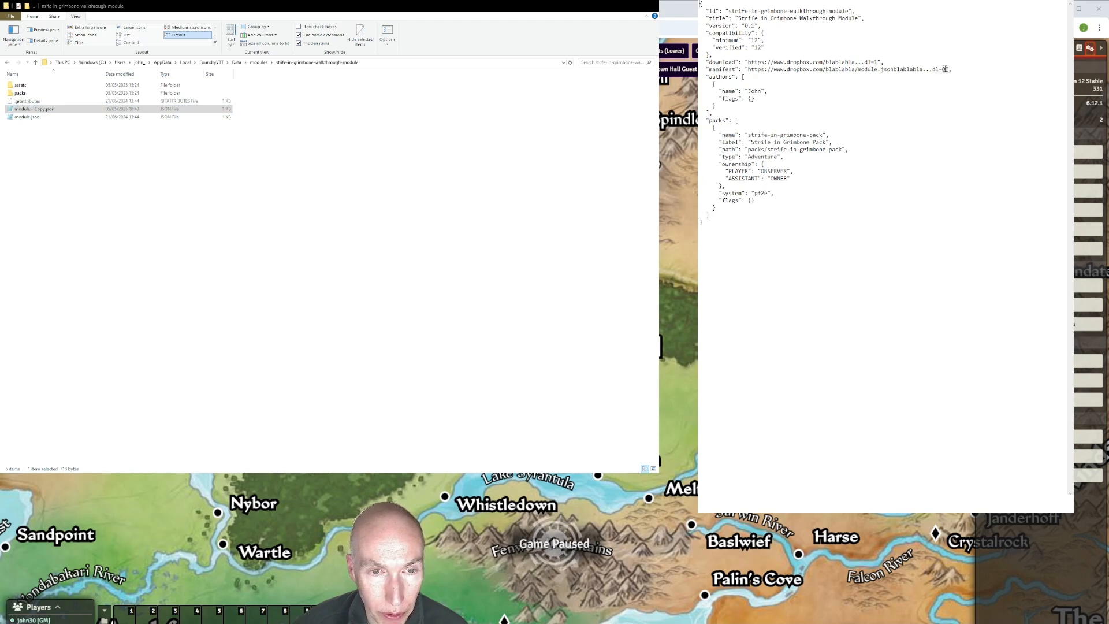
pyautogui.click(804, 62)
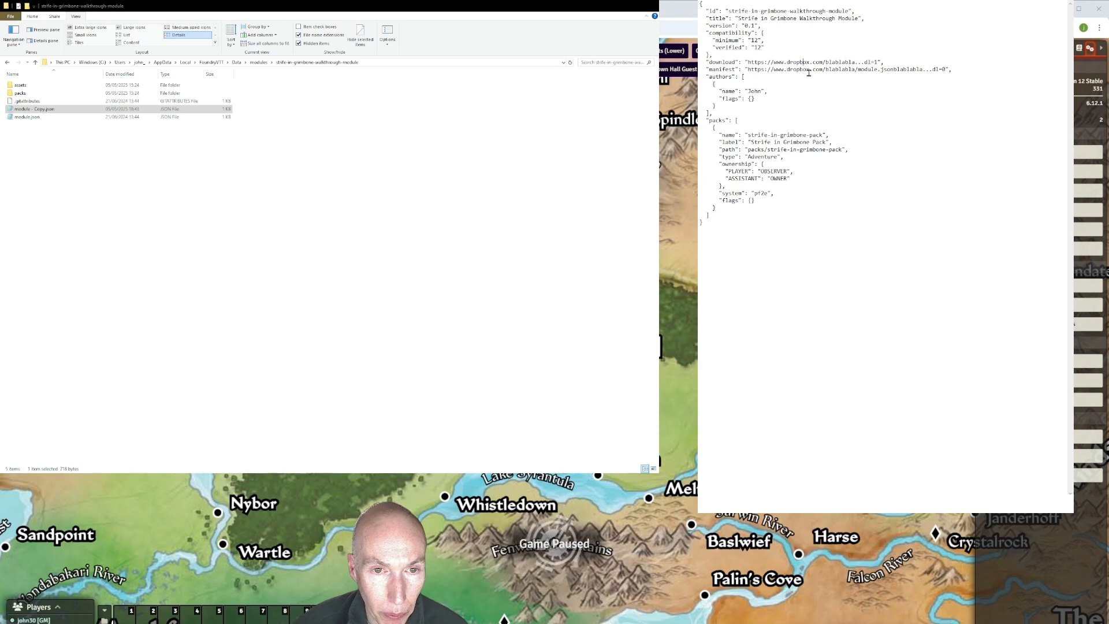
pyautogui.click(826, 70)
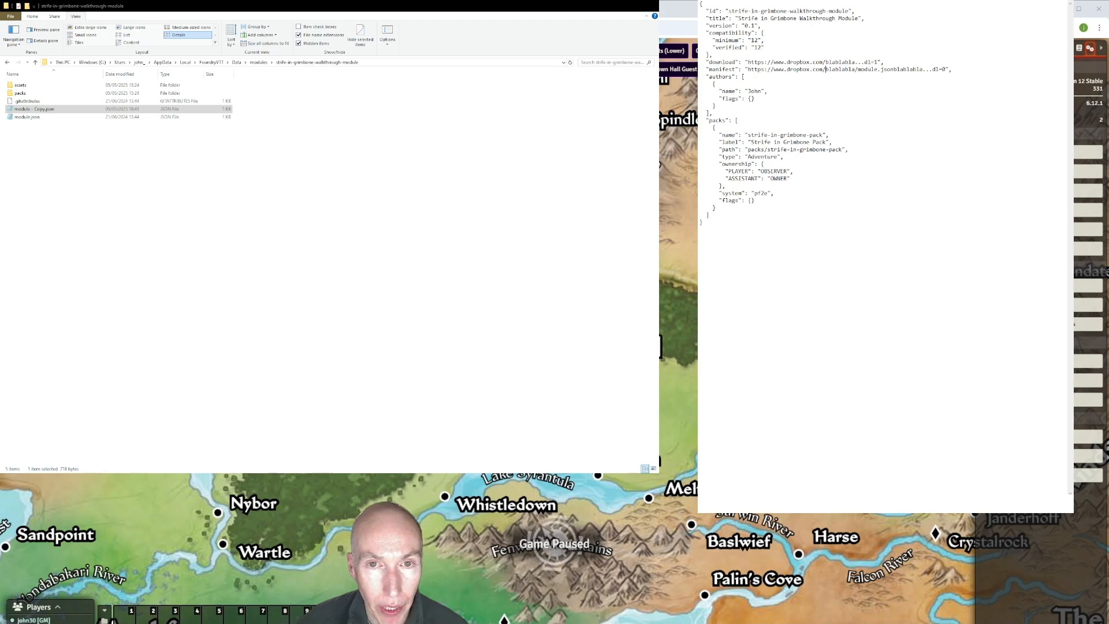
pyautogui.hotkey('alt', 'F4')
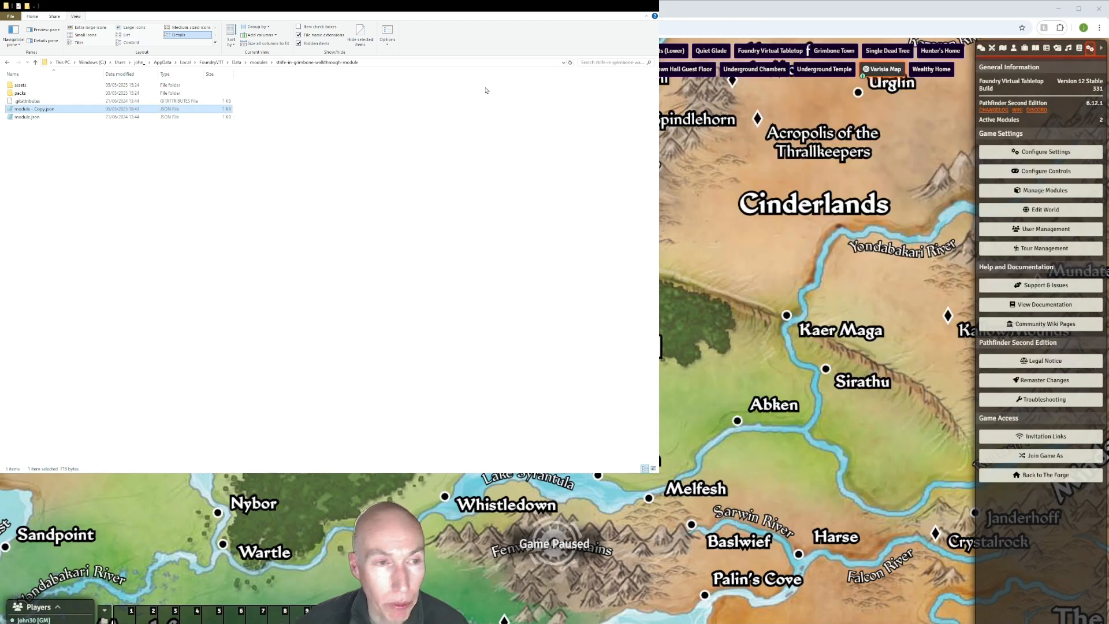